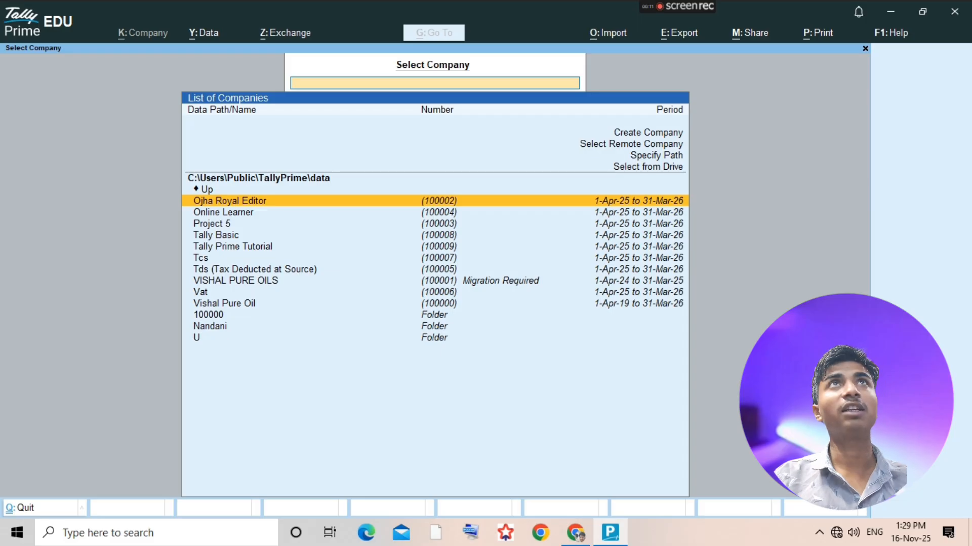
- Start creating a new company and set its data path to the D:\ drive
key(alt+c)
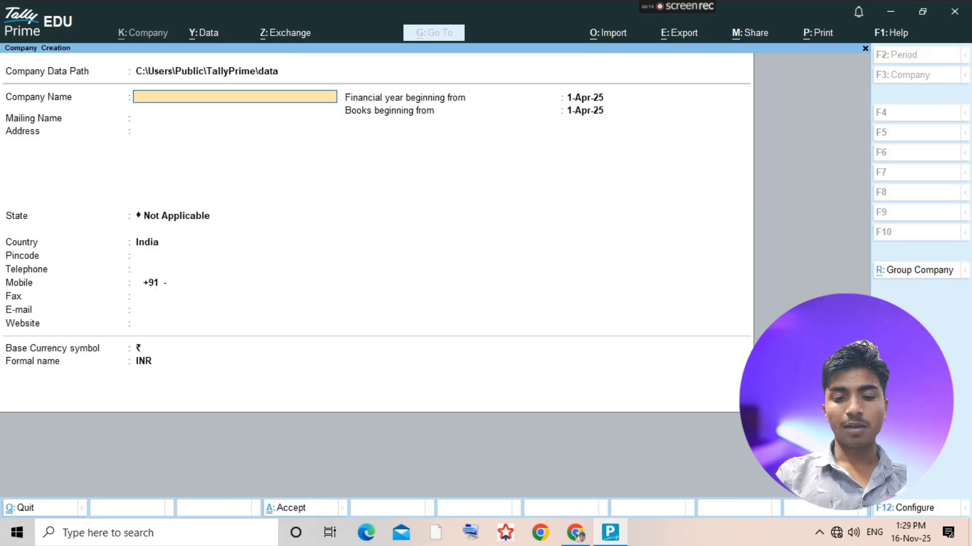
key(BackSpace)
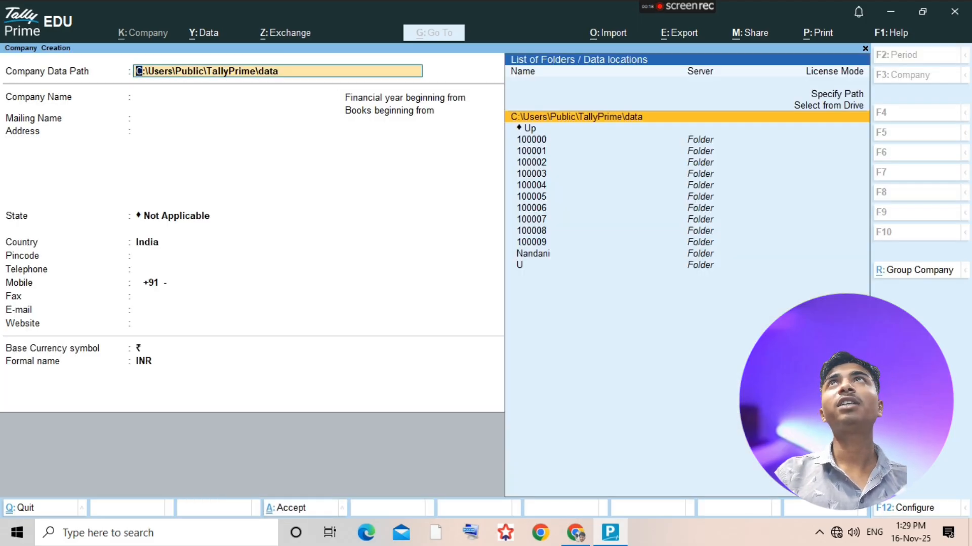
key(Up)
key(Return)
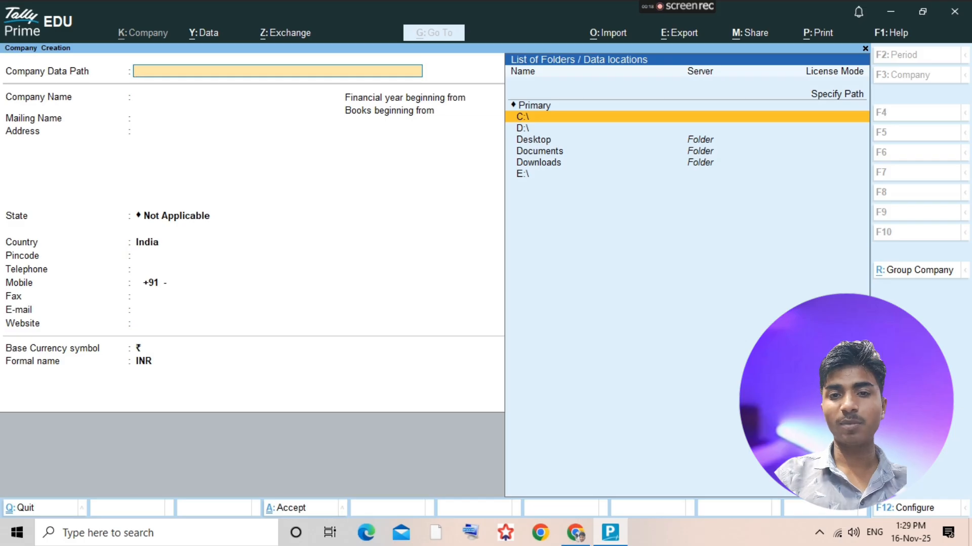
key(Down)
key(Return)
key(Return)
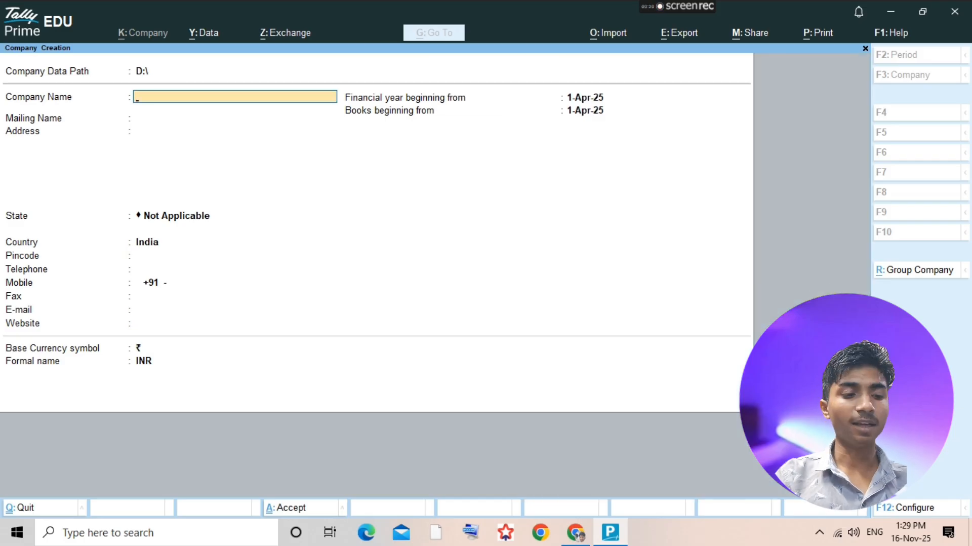
- Name the company Assignment 11 and save it with the default details and features
text(As)
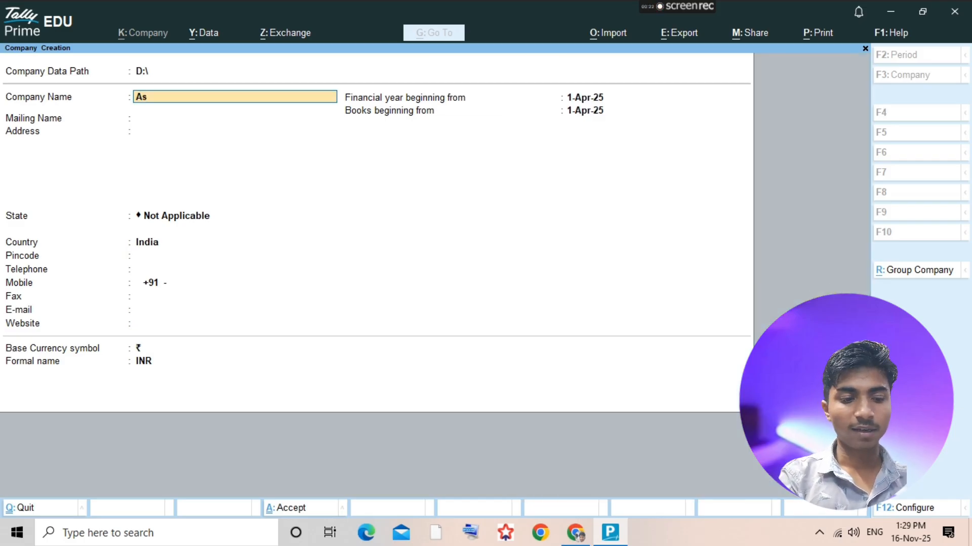
text(signment)
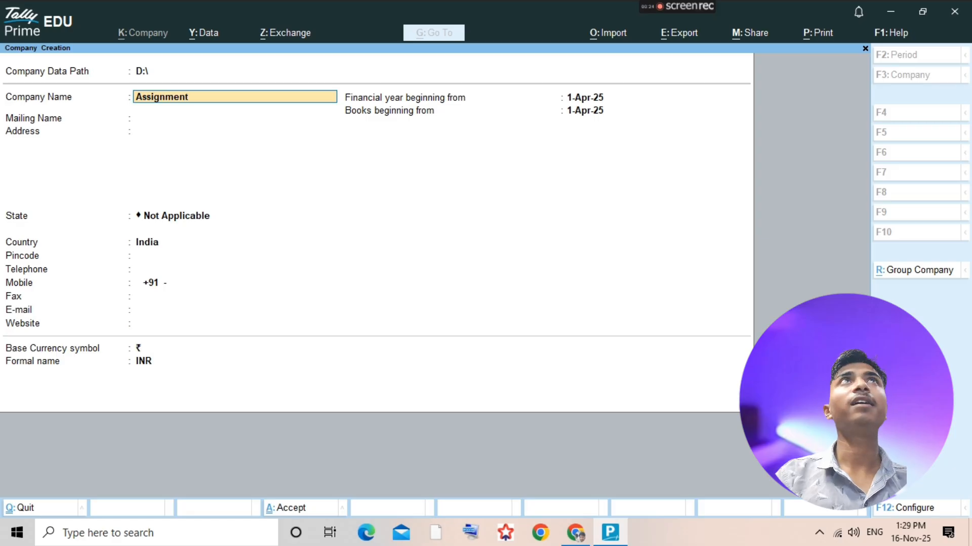
text( 11)
key(Return)
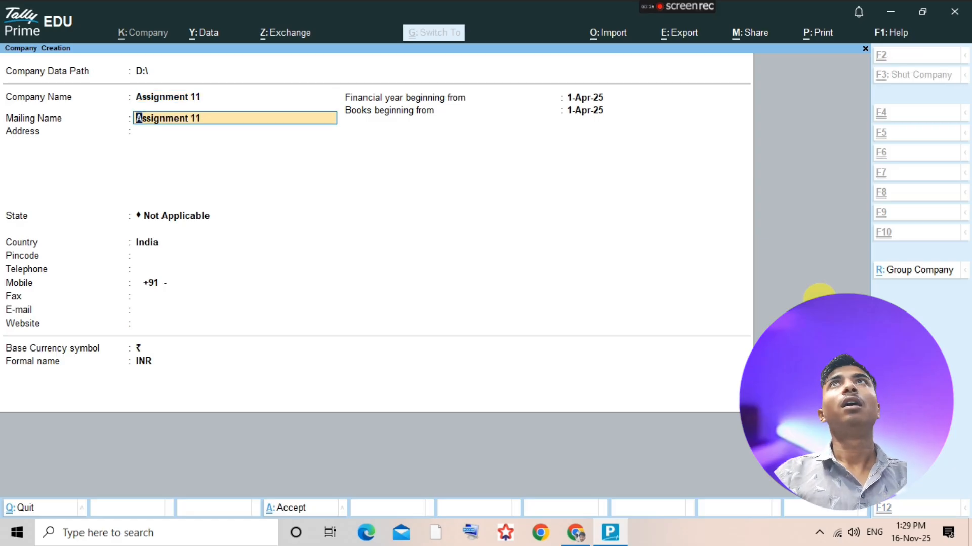
key(ctrl+a)
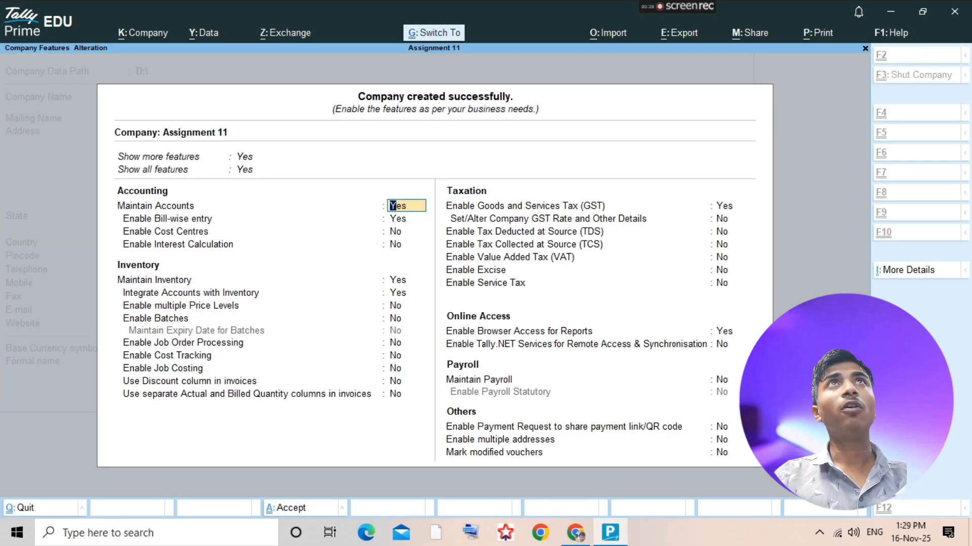
key(ctrl+a)
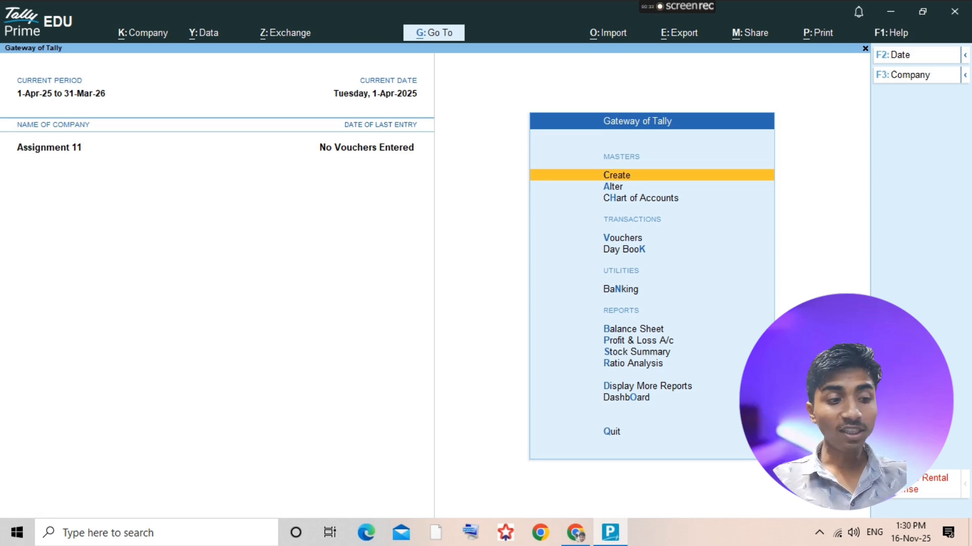
- View the question in the scanned assignment PDF, and create a Capital ledger under Capital Account in TallyPrime
key(alt+Tab)
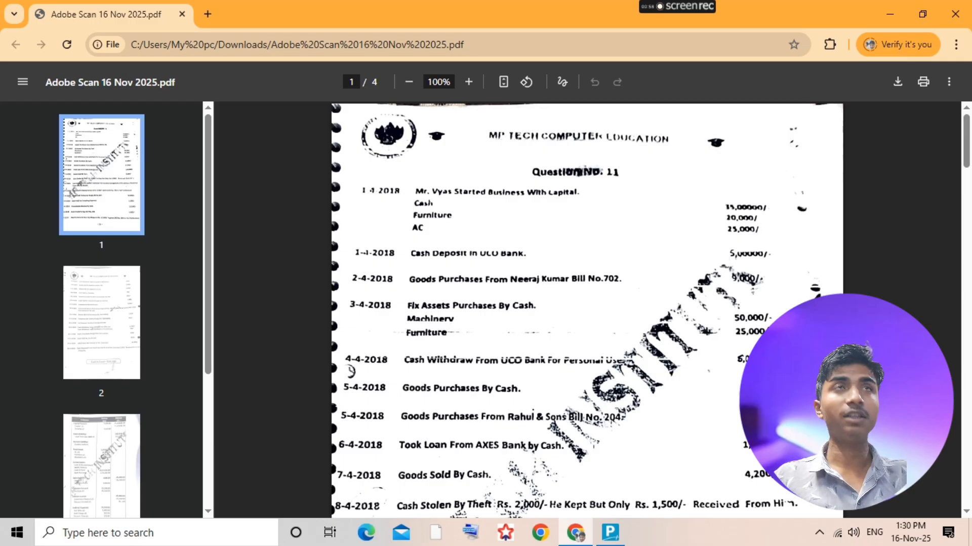
key(alt+Tab)
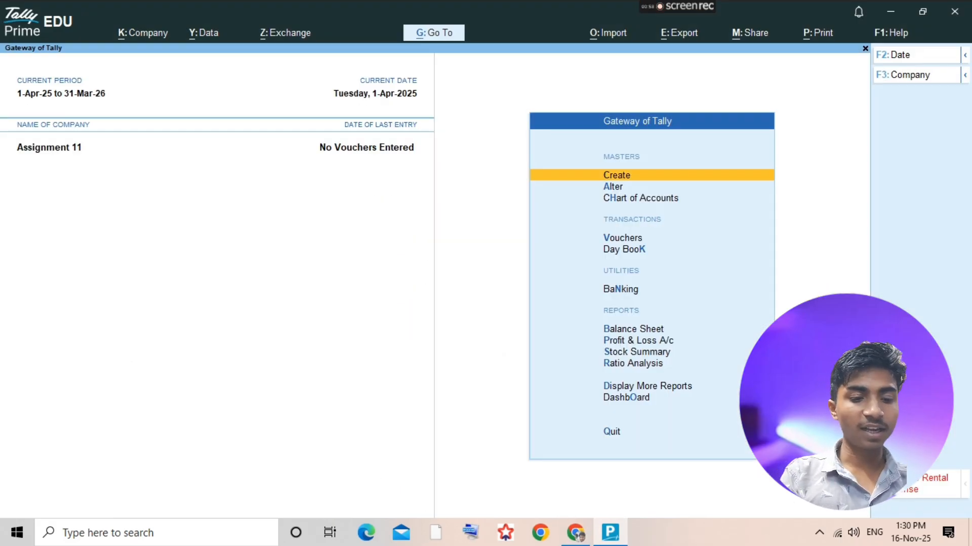
key(d)
key(a)
key(l)
key(alt+c)
text(Cap)
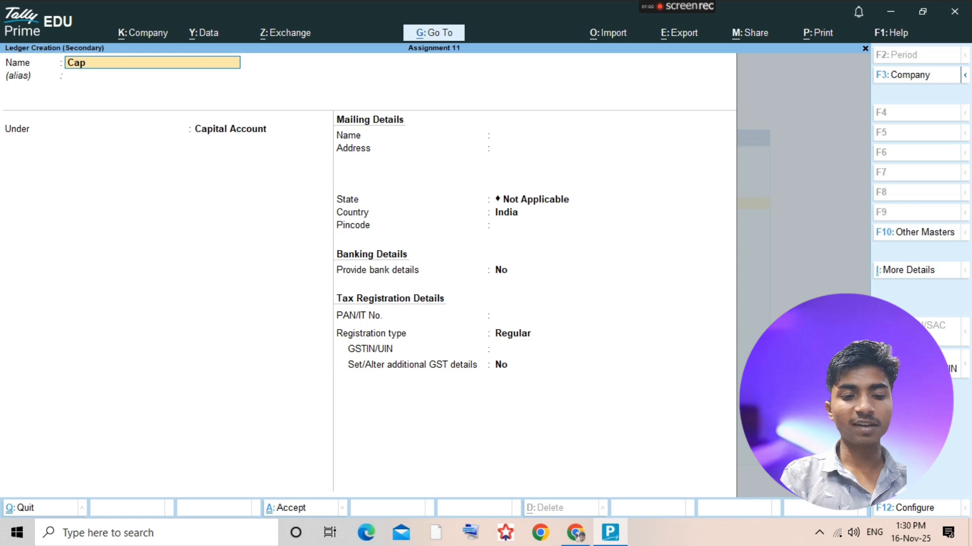
text(ital)
key(Return)
key(Return)
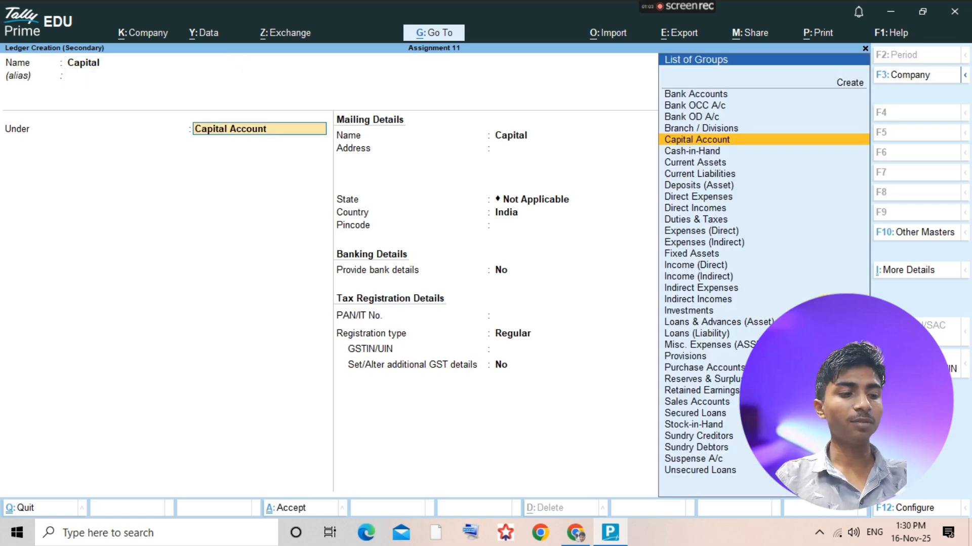
key(ctrl+a)
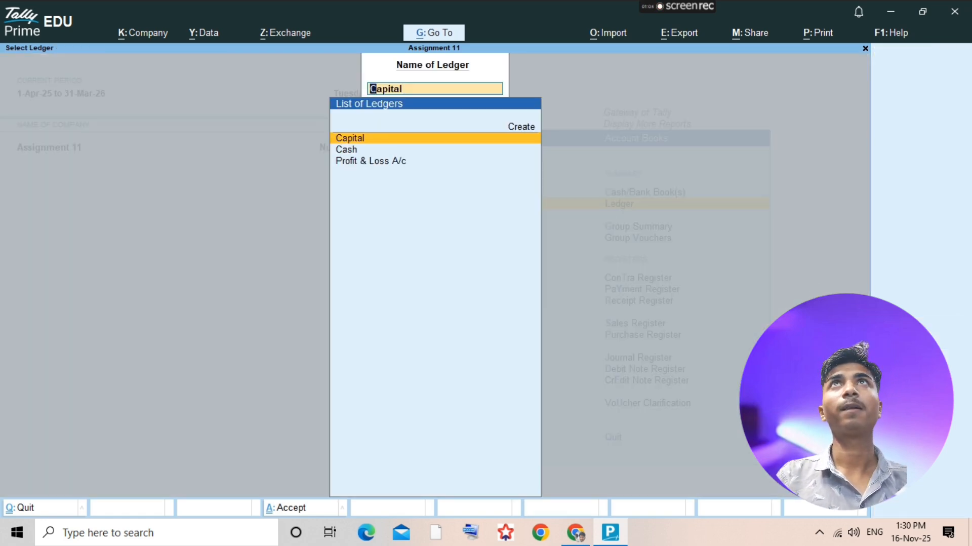
key(Escape)
key(Escape)
key(Escape)
key(c)
key(Escape)
- Check the balance table in the assignment PDF, and add a new voucher from the Capital ledger report in TallyPrime
key(alt+Tab)
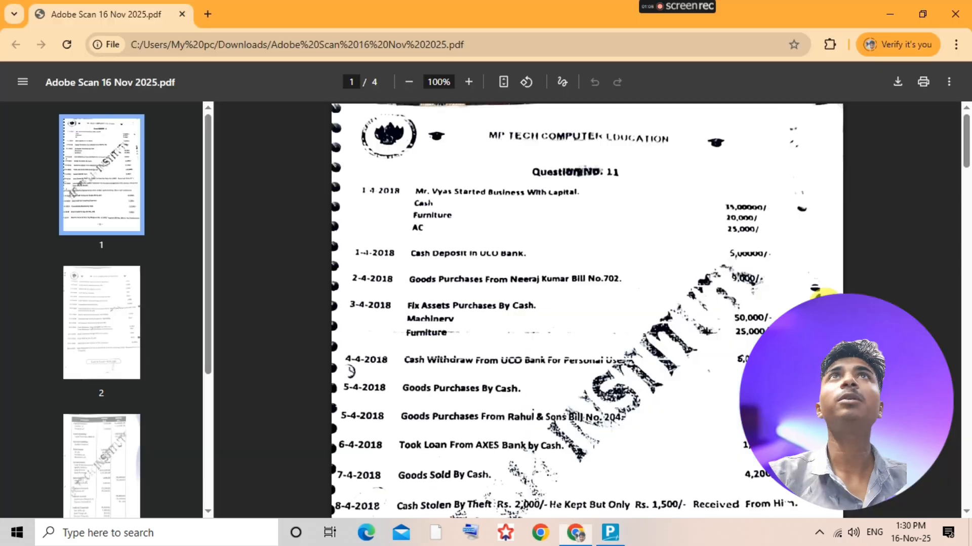
scroll(725, 421, down, 20)
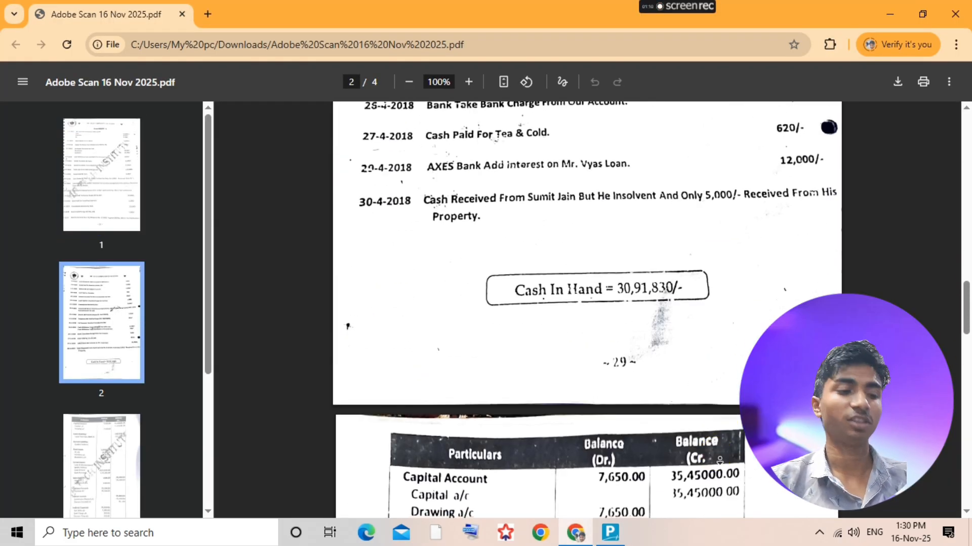
scroll(725, 422, down, 5)
key(alt+Tab)
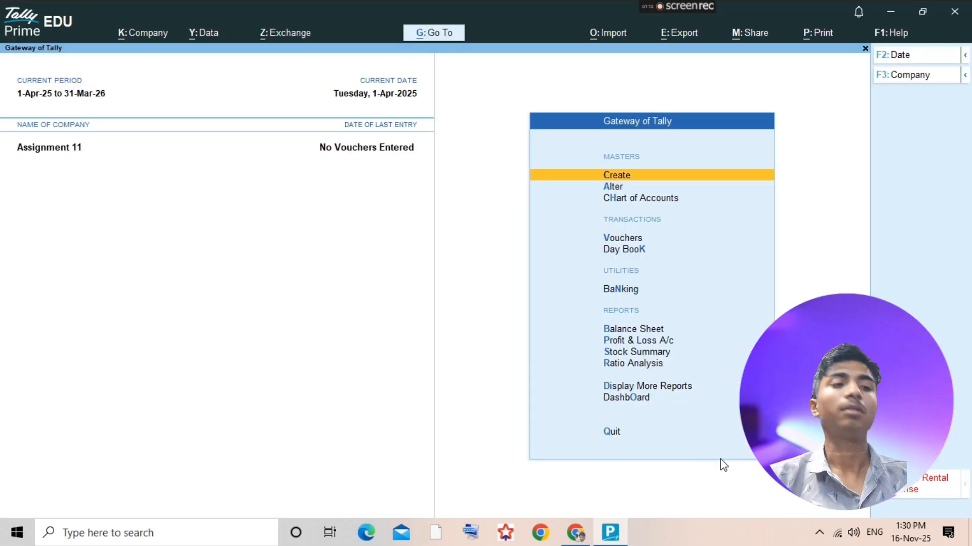
text(dalCap)
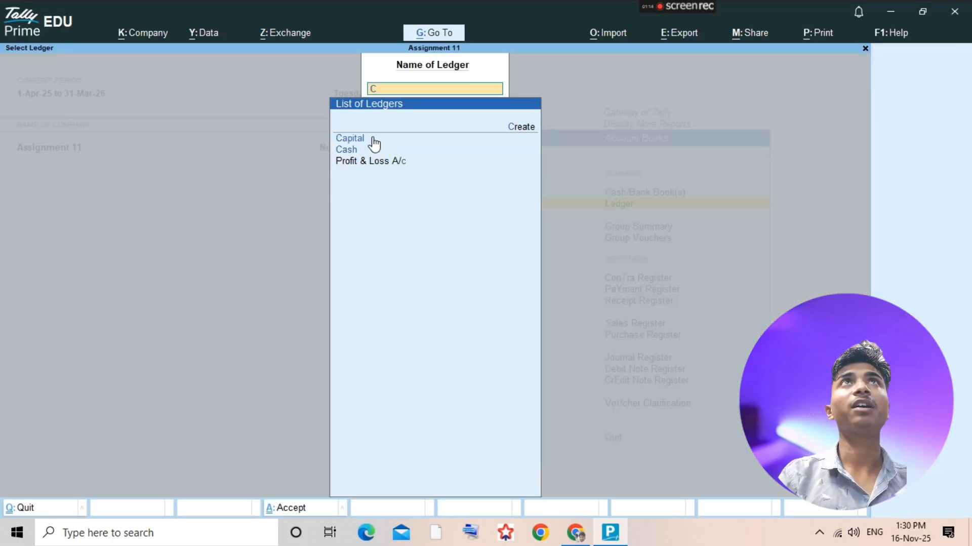
click(373, 137)
key(alt+a)
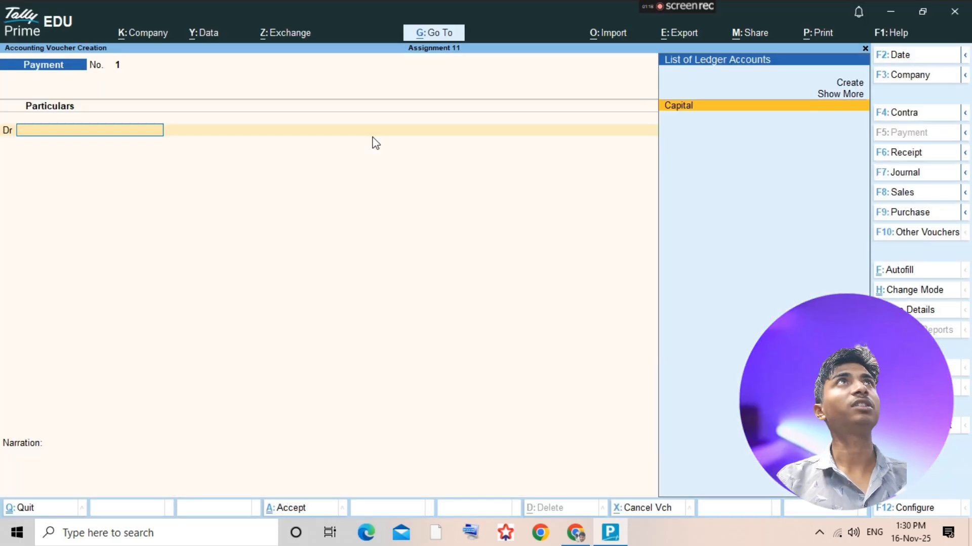
- Change the voucher to a receipt and credit the Capital ledger with 15,45,000
key(F6)
text(Cap)
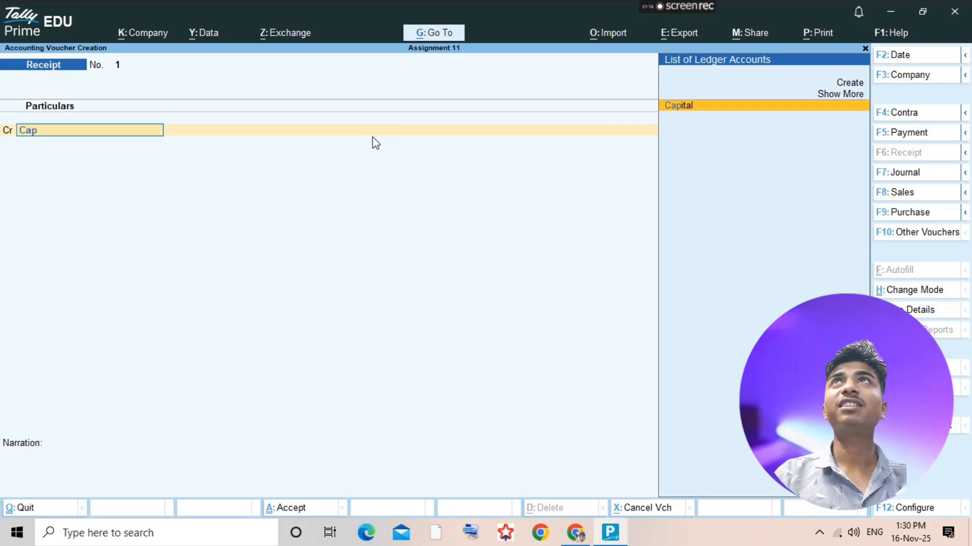
key(Return)
text(1)
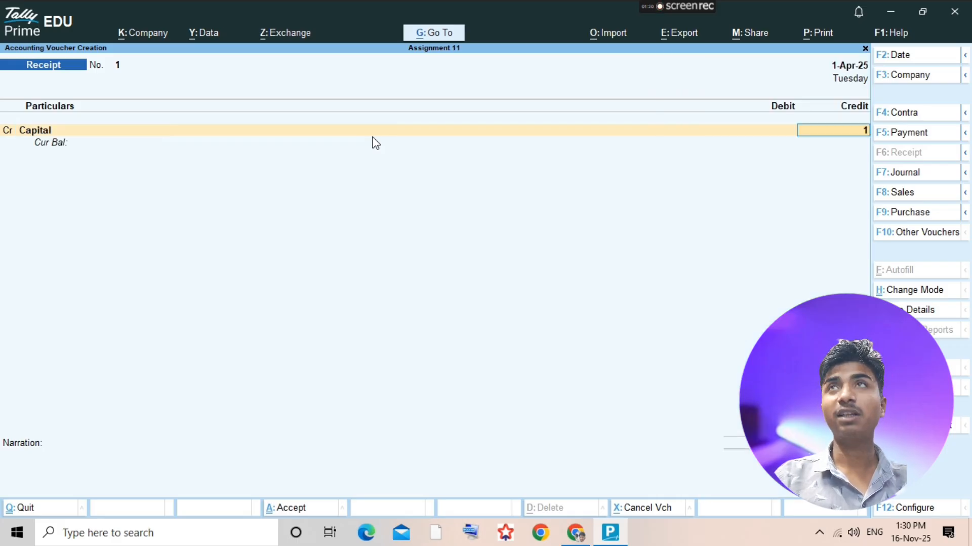
text(5,45,000)
key(Return)
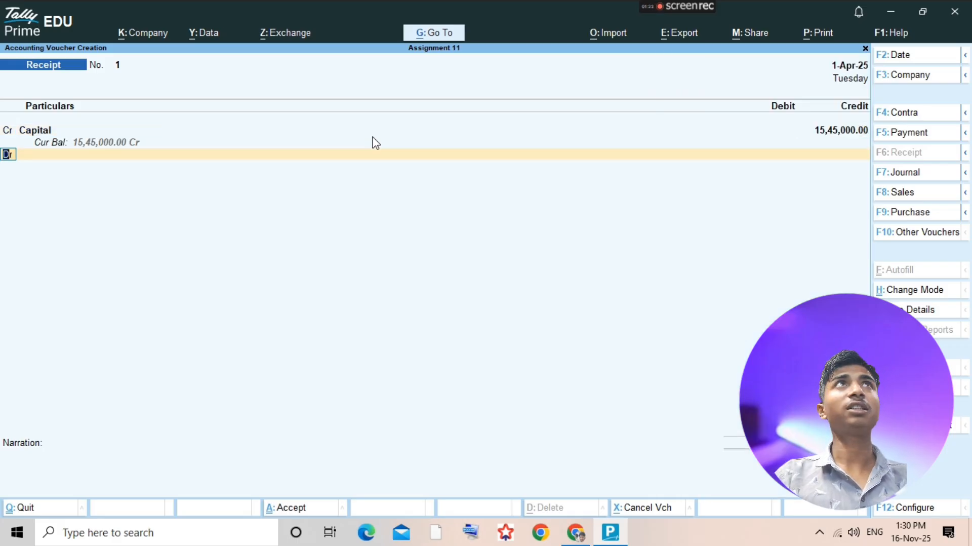
- Debit Cash with 15,00,000 on the second line of the receipt voucher
key(Return)
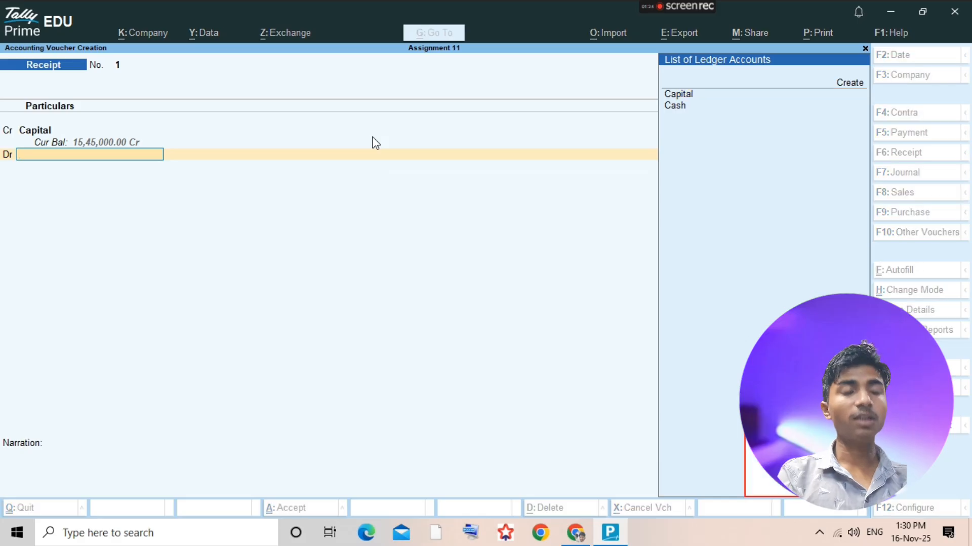
text(Cash)
key(Return)
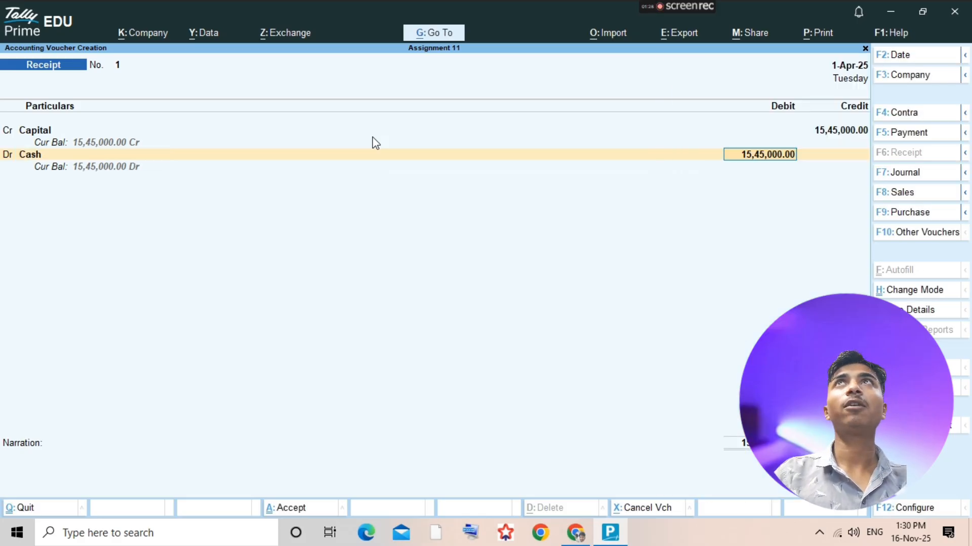
text(150000)
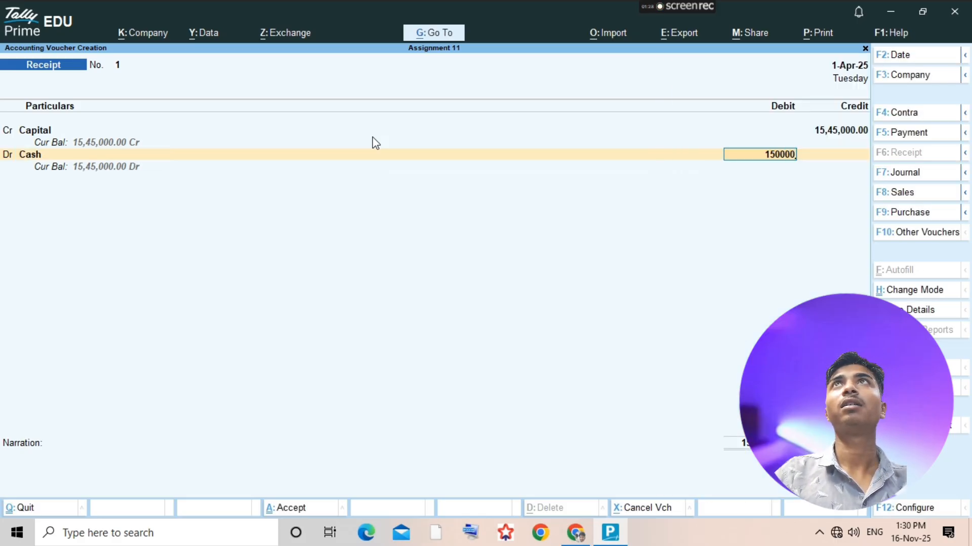
key(Return)
key(Return)
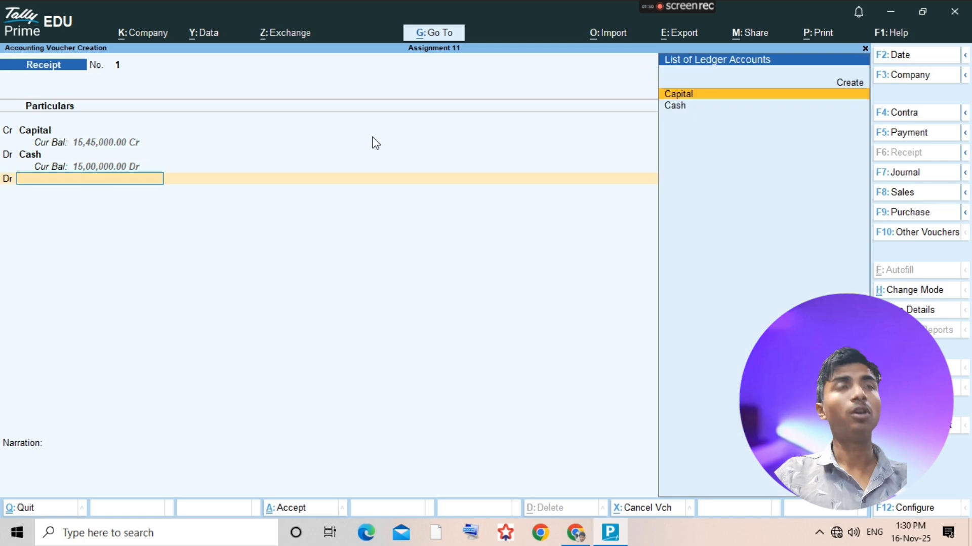
- Check the opening entry in the assignment PDF, and create a Furniture ledger under Fixed Assets from the voucher in TallyPrime
key(alt+Tab)
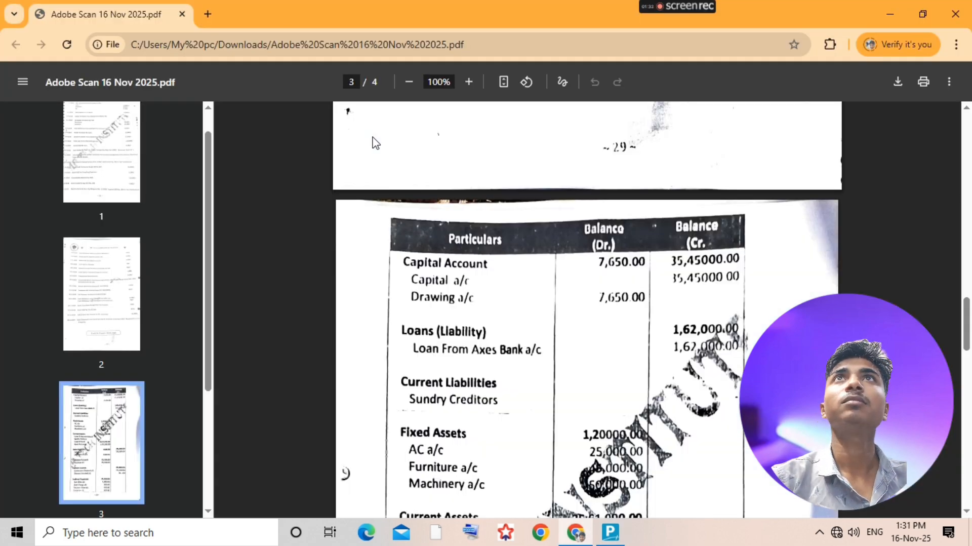
scroll(546, 226, up, 20)
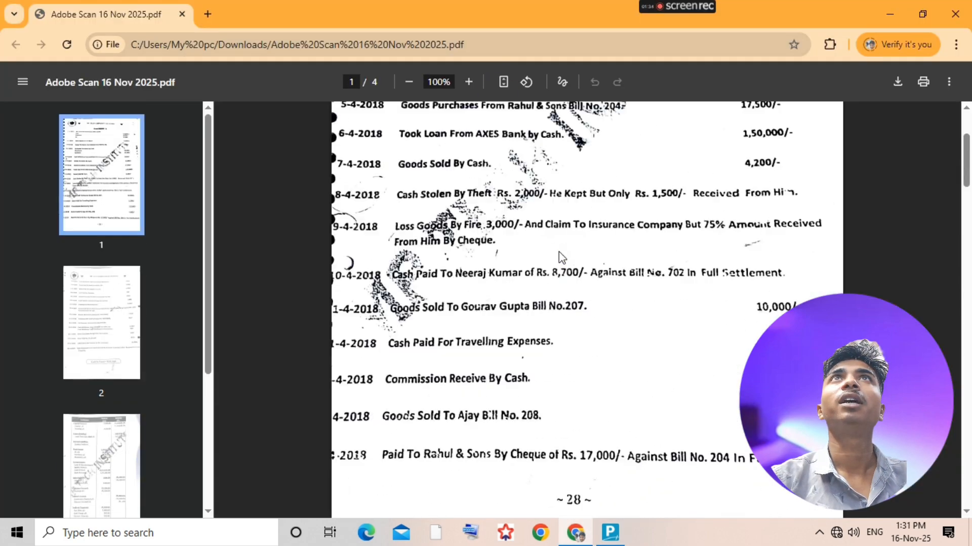
scroll(562, 257, up, 2)
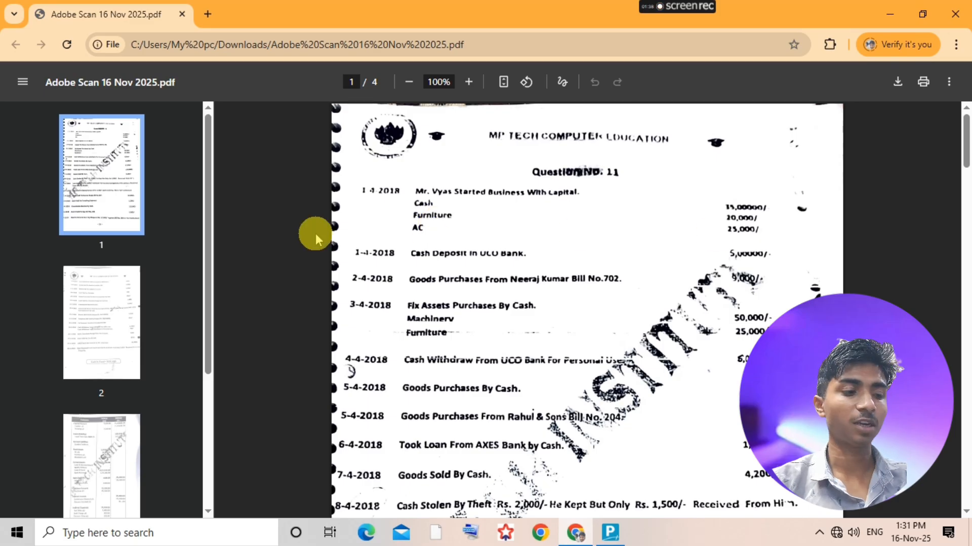
key(alt+Tab)
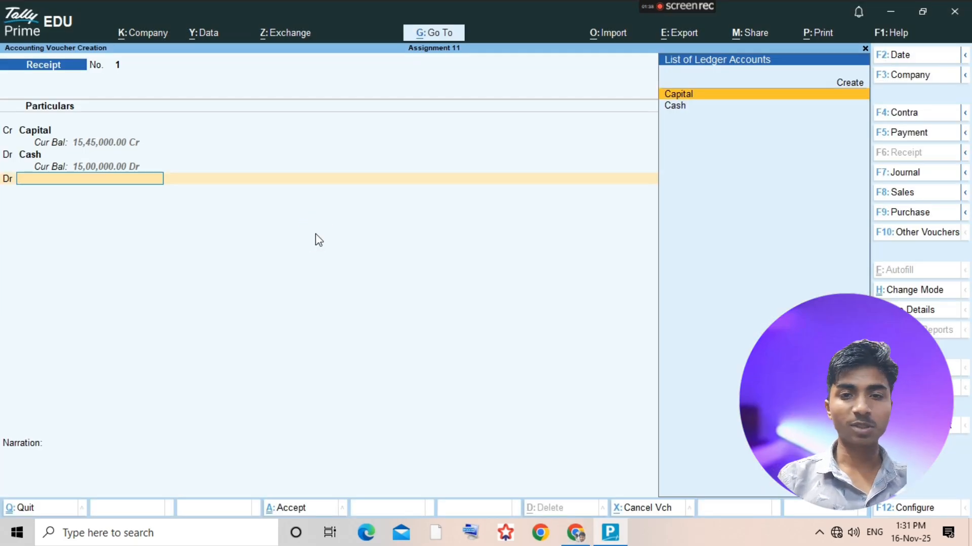
key(alt+c)
text(Furni)
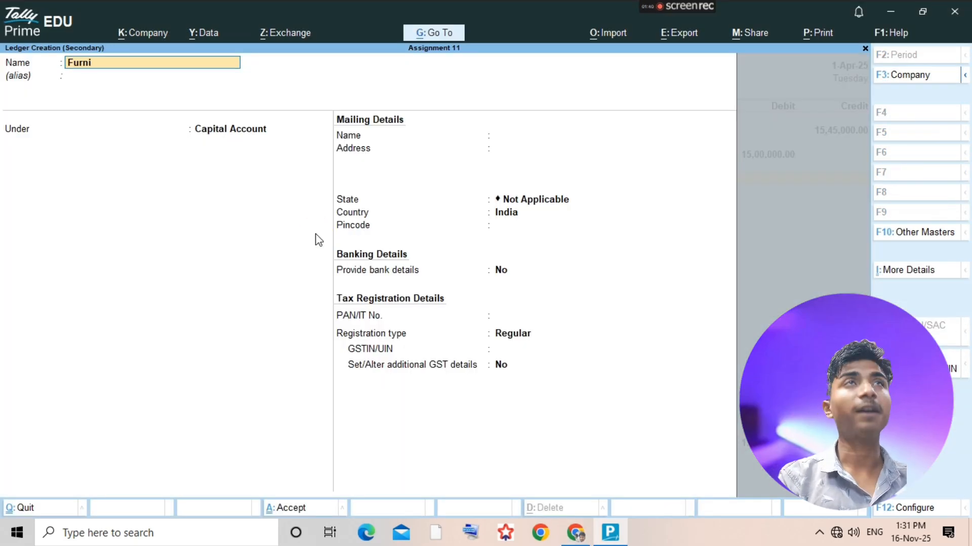
text(ture)
key(Return)
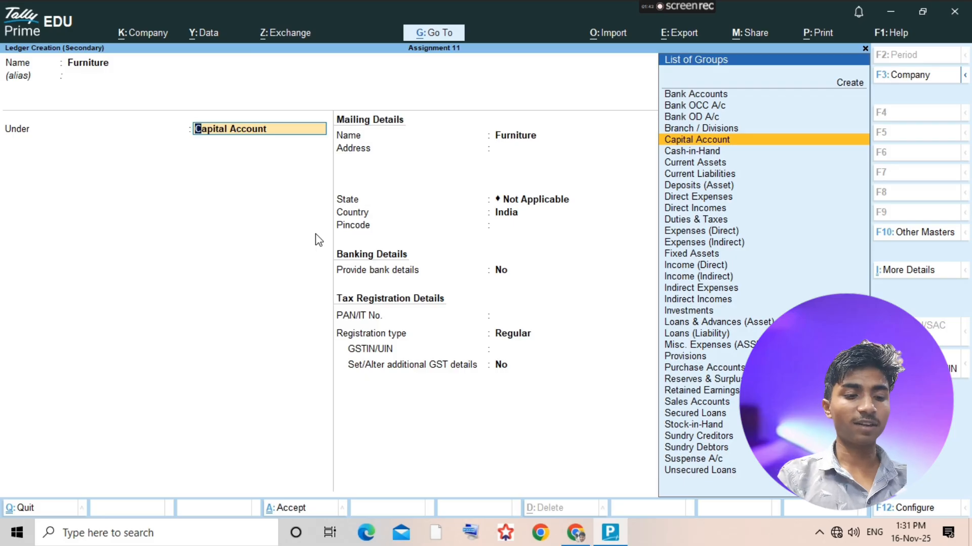
text(Fixed)
key(Return)
click(314, 233)
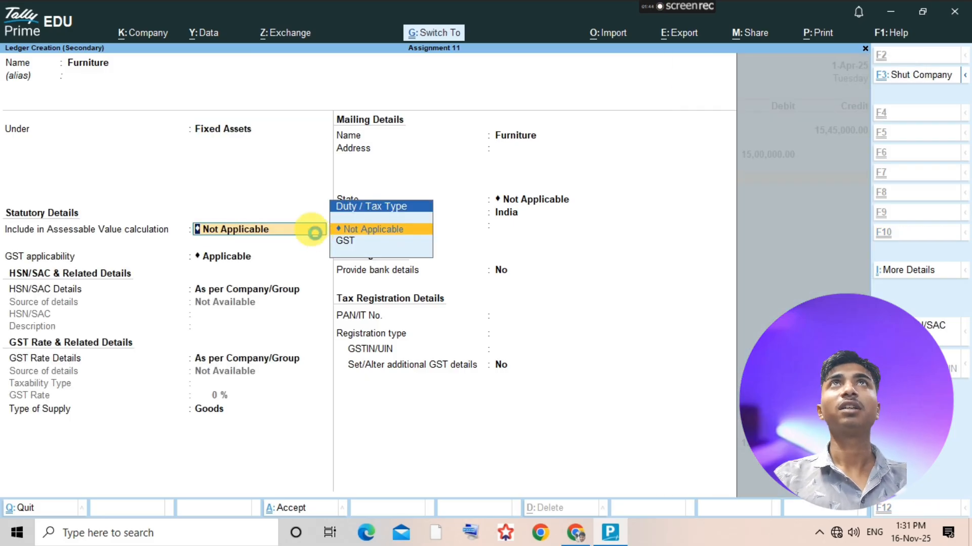
key(ctrl+a)
- Debit Furniture with 20,000 on the third line of the receipt voucher
text(200)
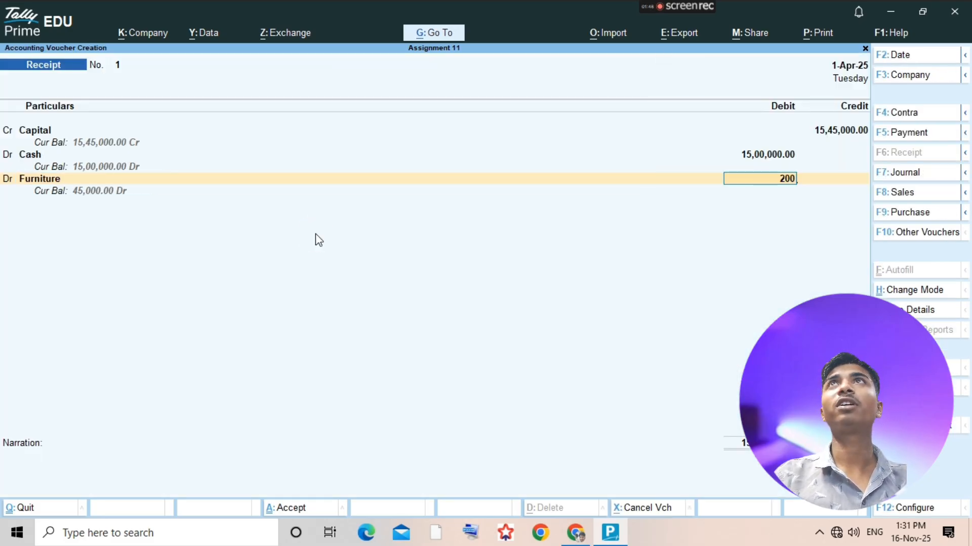
text(00)
key(Return)
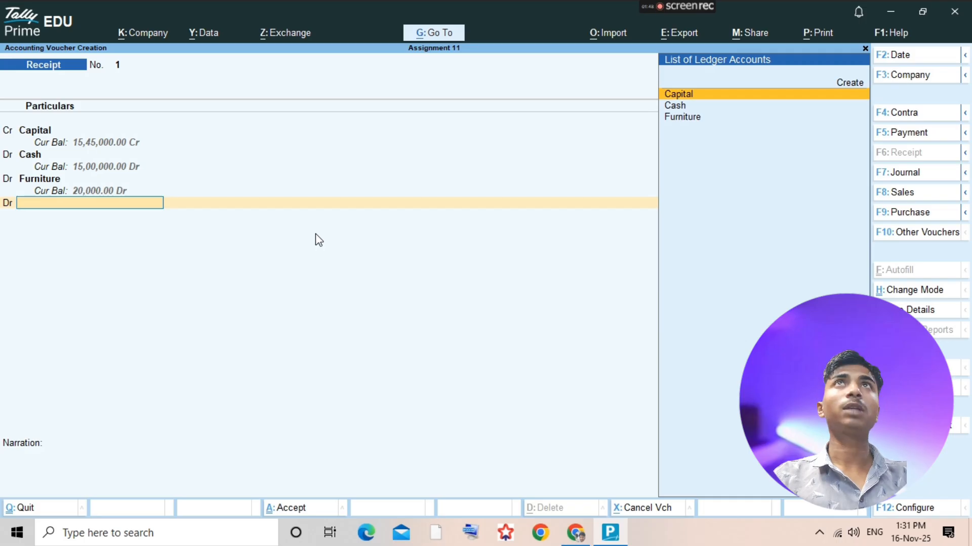
- Check the assignment PDF, and create an Ac ledger under Fixed Assets from the fourth line of the receipt voucher in TallyPrime
key(alt+Tab)
key(alt+Tab)
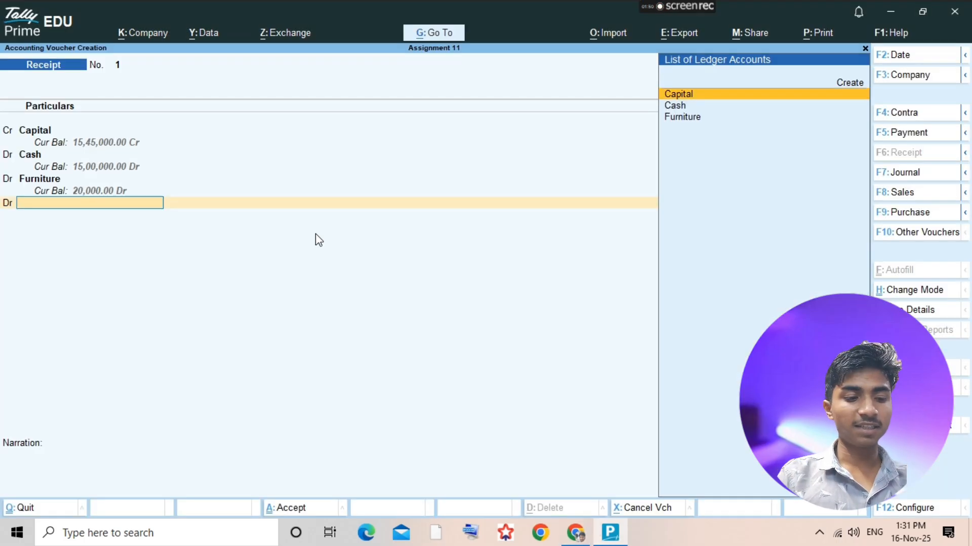
key(alt+c)
text(Ac)
key(Return)
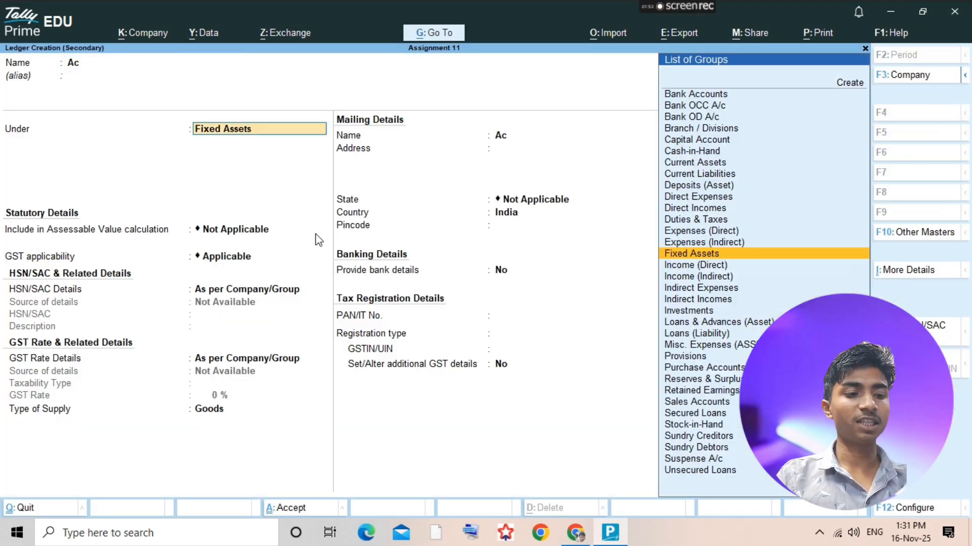
key(ctrl+a)
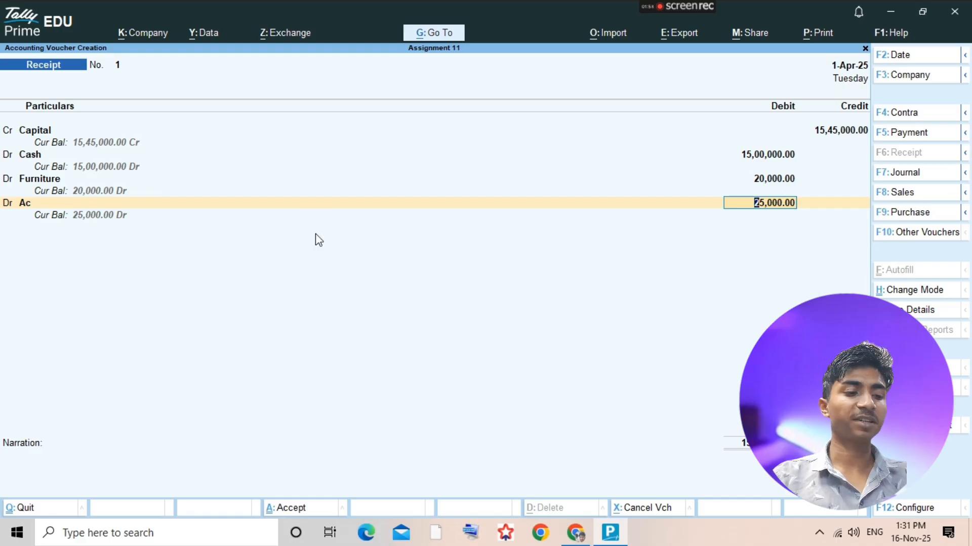
- Debit Ac with 25,000, save the receipt voucher and return to the ledger selection
key(alt+Tab)
key(alt+Tab)
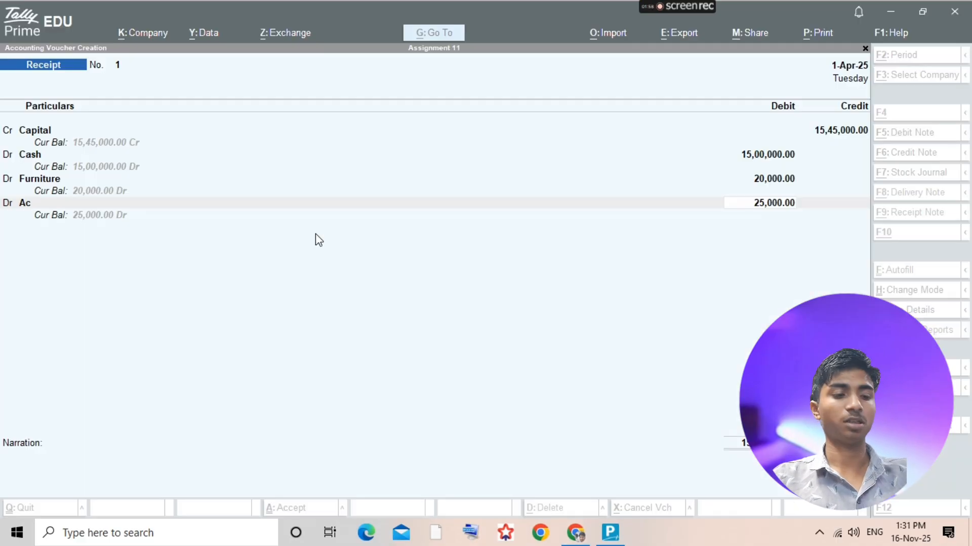
key(ctrl+a)
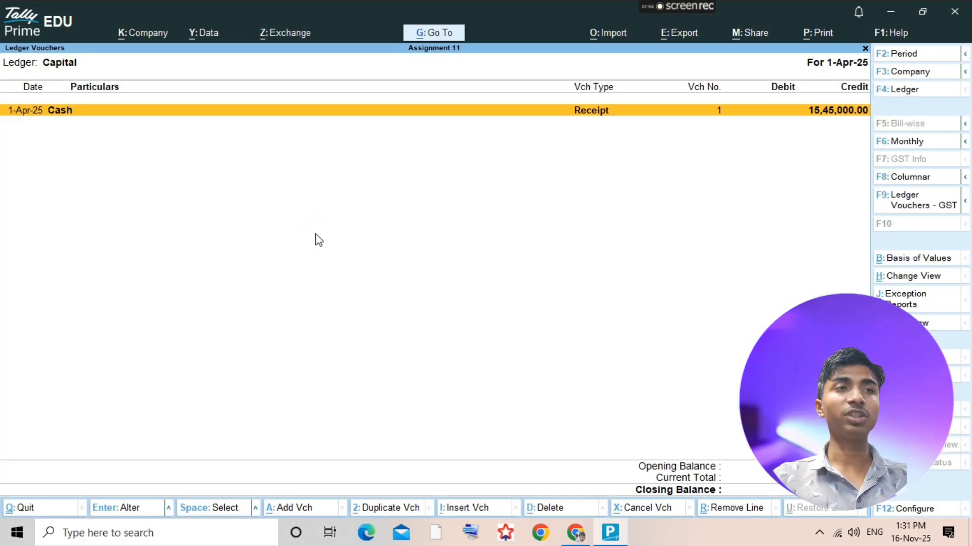
key(Escape)
- Check the bank deposit entry in the assignment PDF, and create a Uco Bank ledger under Bank Accounts in TallyPrime
key(alt+Tab)
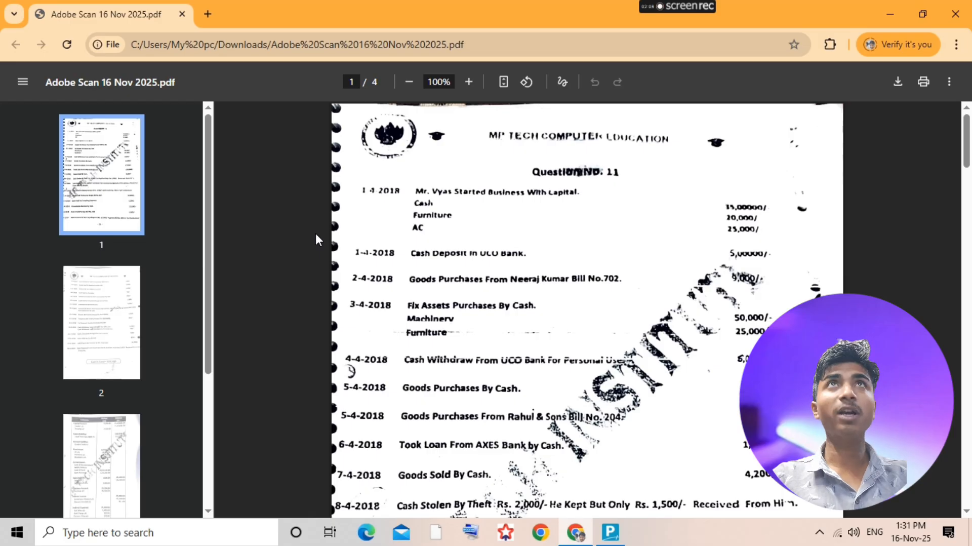
key(alt+Tab)
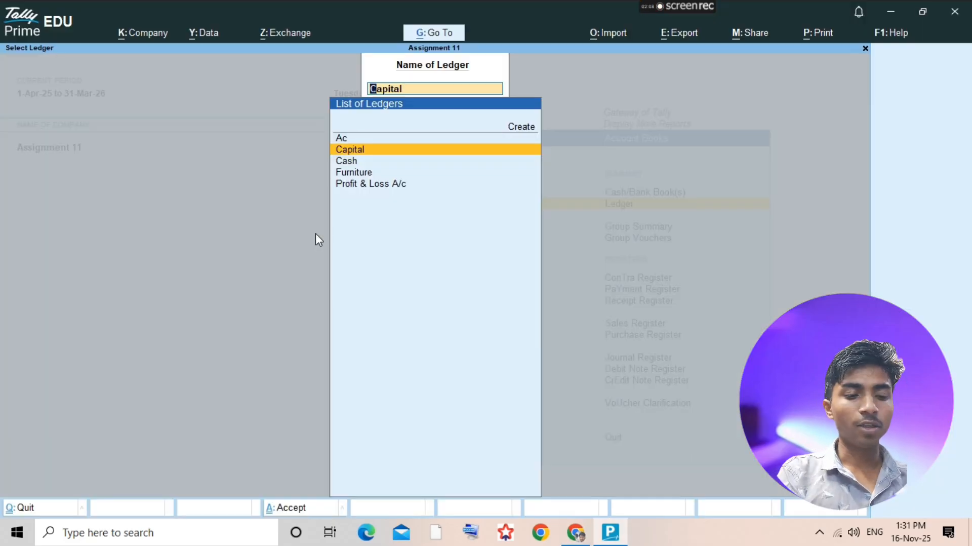
key(alt+c)
text(Uco Bank)
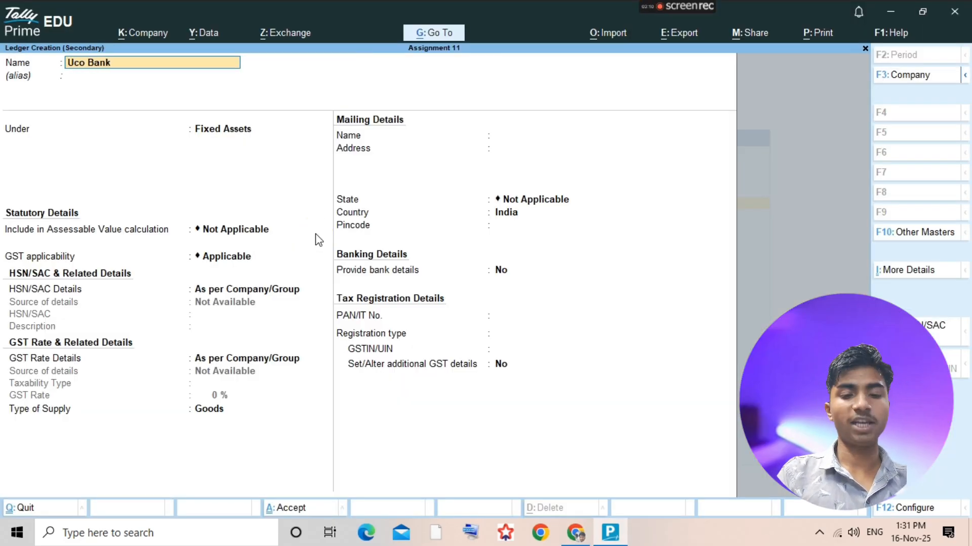
key(Return)
text(ban)
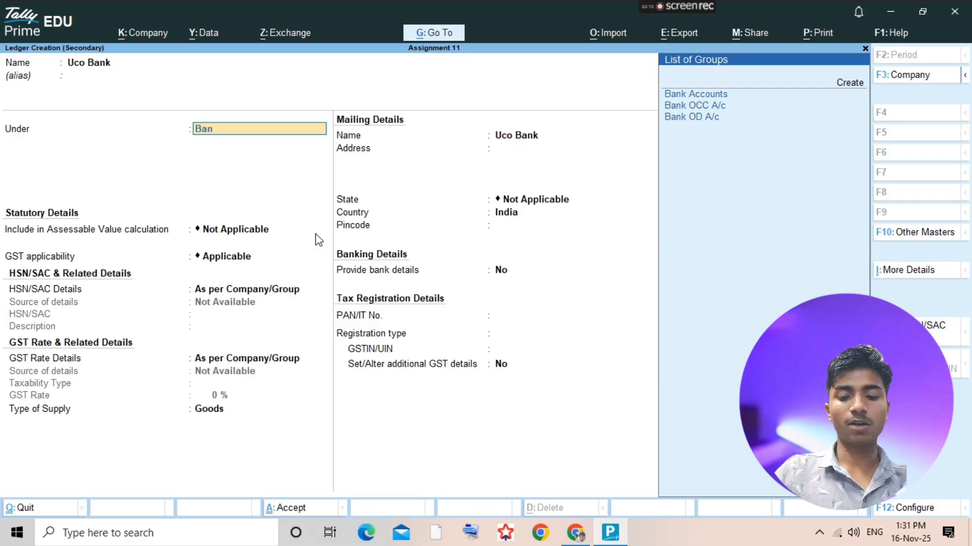
text(k)
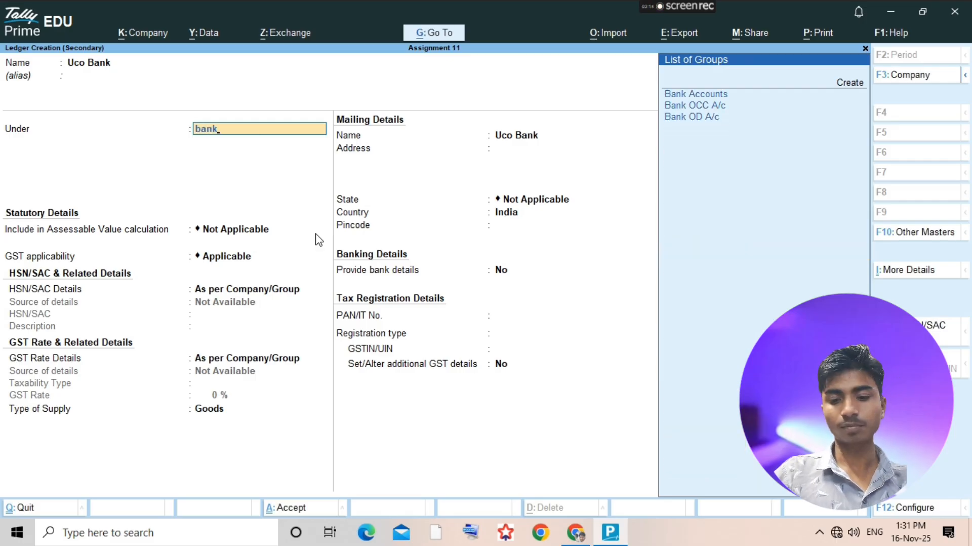
key(Return)
key(ctrl+a)
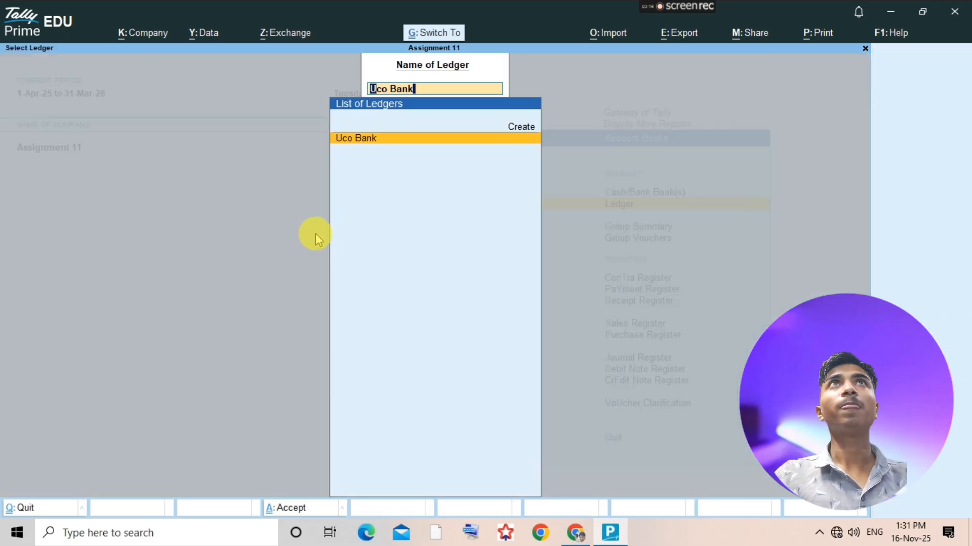
- Add a contra voucher from the Uco Bank ledger and credit Cash with 5,00,000
key(Return)
key(a)
key(F4)
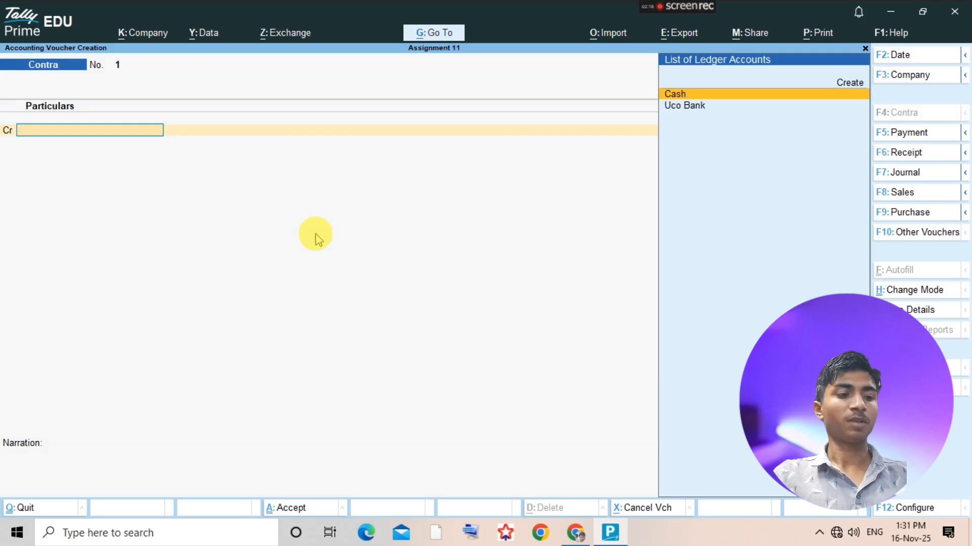
text(cash)
key(Return)
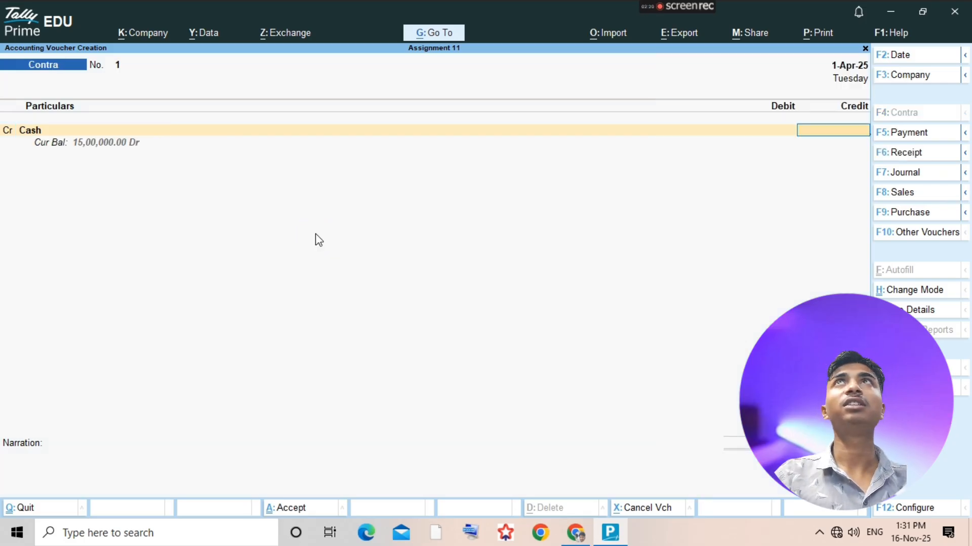
text(5,00,000)
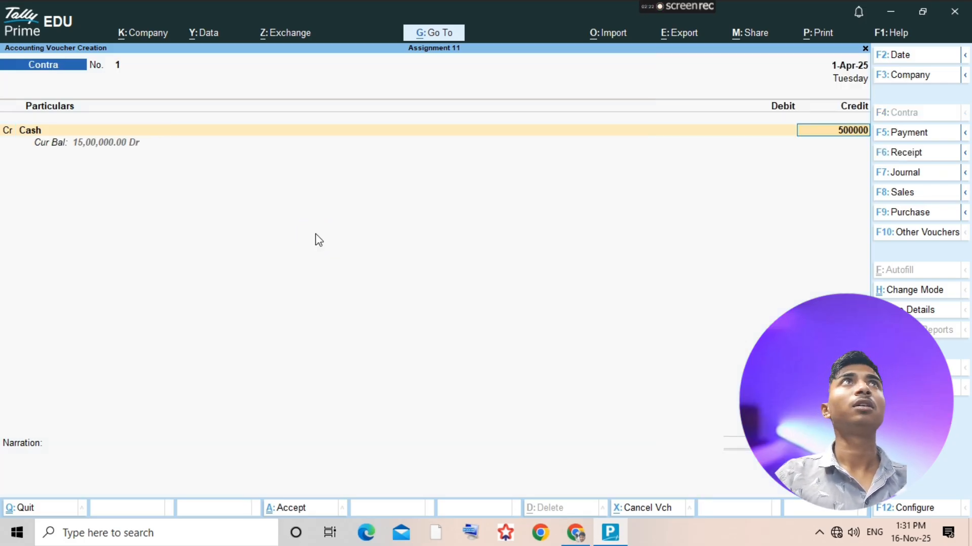
key(Return)
- Debit Uco Bank with 5,00,000, save the contra voucher and return to the ledger selection
key(Return)
text(Uco)
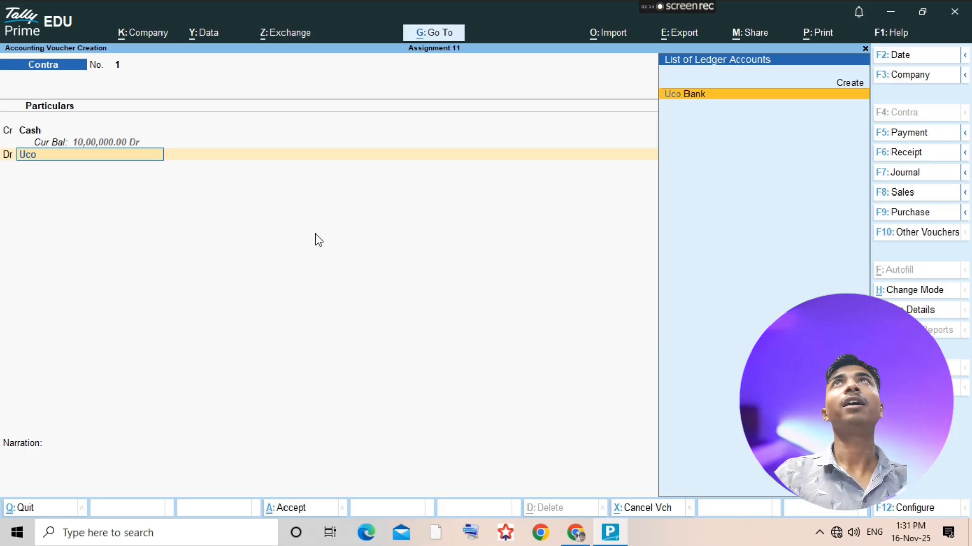
key(Return)
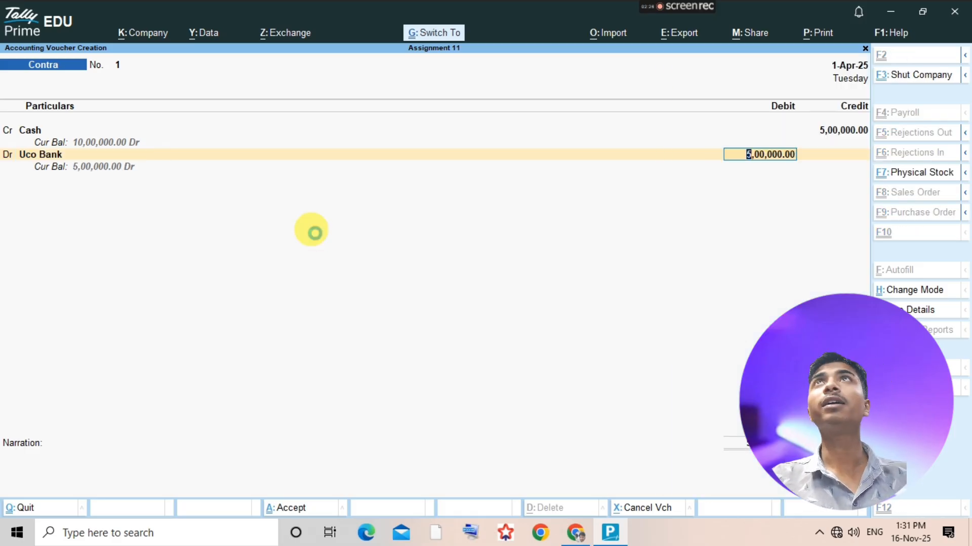
key(ctrl+a)
key(Escape)
- Check the goods purchase entry in the assignment PDF, and create a Purchase ledger under Purchase Accounts in TallyPrime
key(alt+Tab)
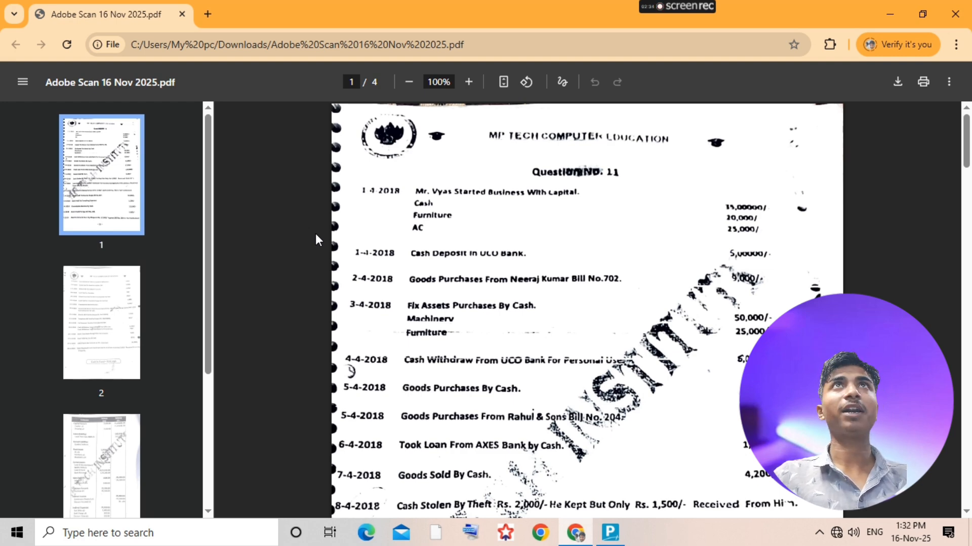
key(alt+Tab)
key(alt+c)
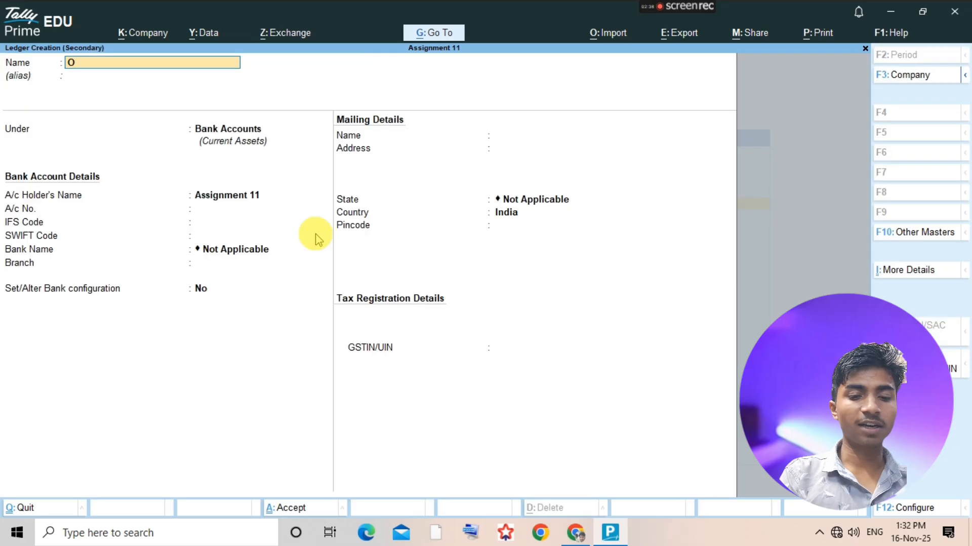
text(Purchase)
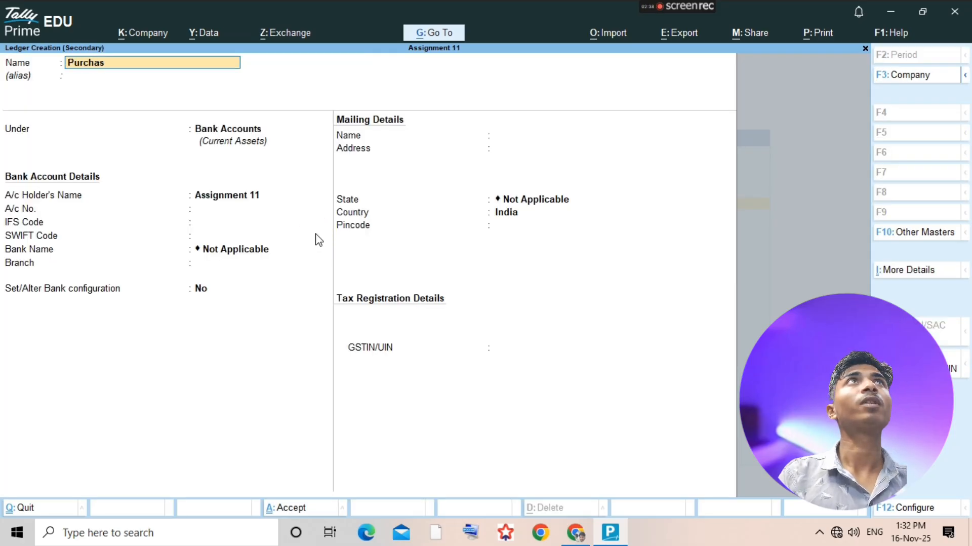
key(Return)
text(Purchase)
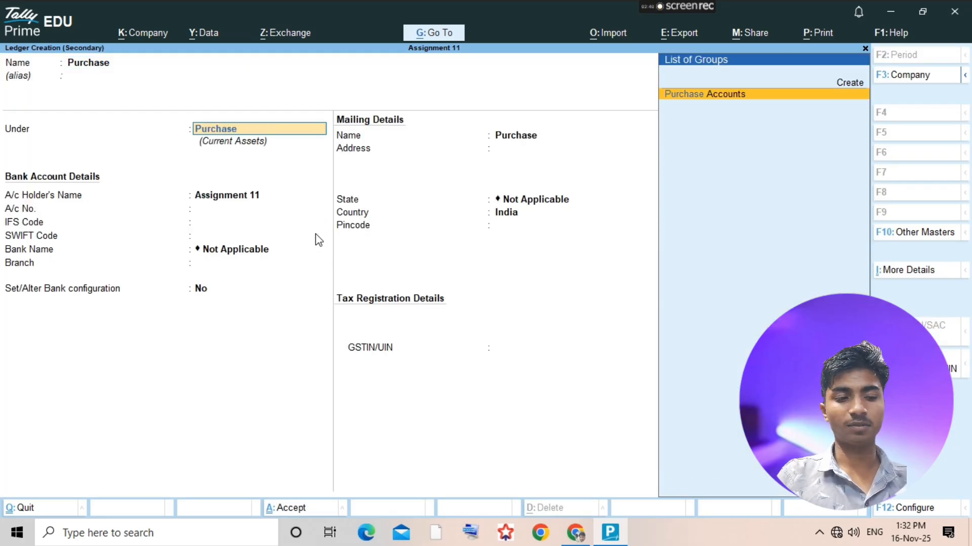
click(319, 239)
key(Return)
key(ctrl+a)
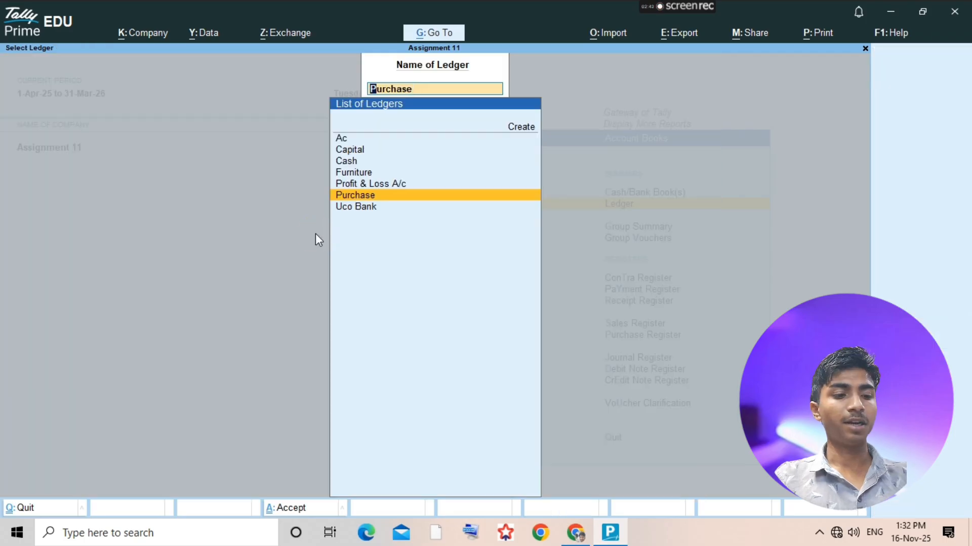
- Add a purchase voucher in As Voucher mode from the Purchase ledger, leaving the supplier invoice number and date blank
key(Return)
key(alt+a)
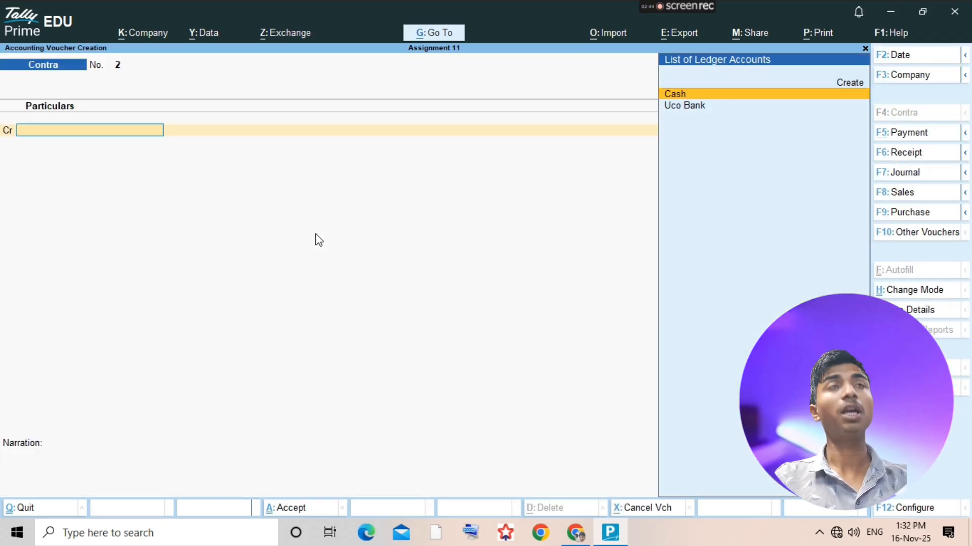
key(F9)
key(ctrl+h)
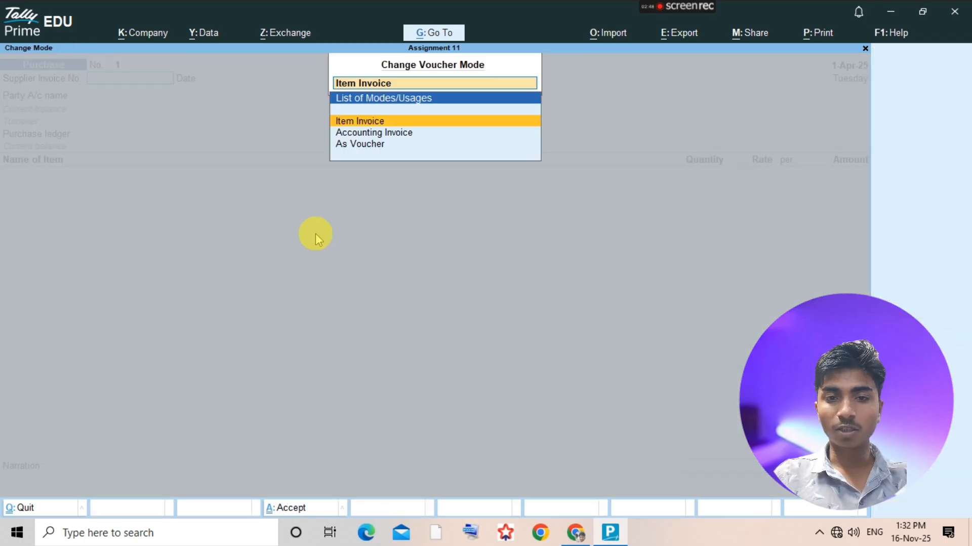
key(Down)
key(Down)
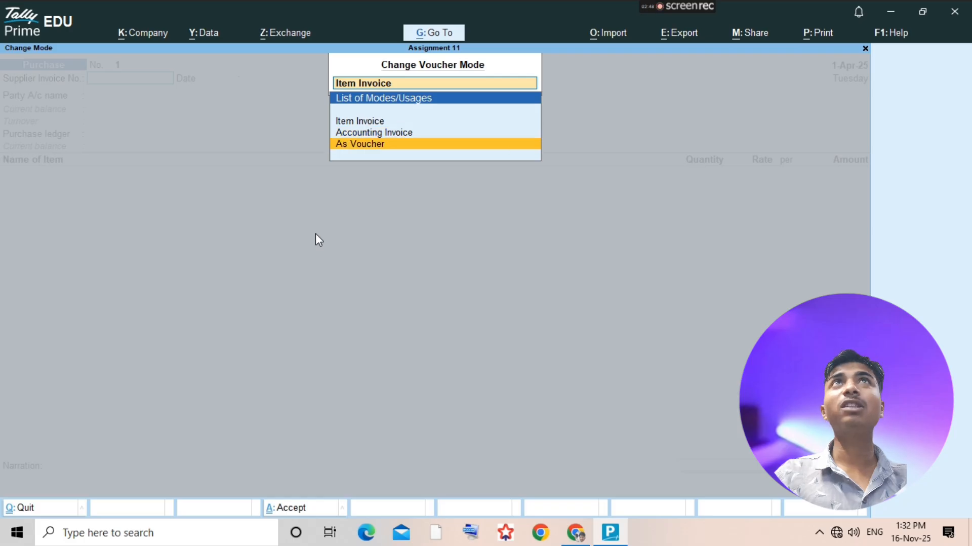
key(Return)
click(315, 233)
key(Return)
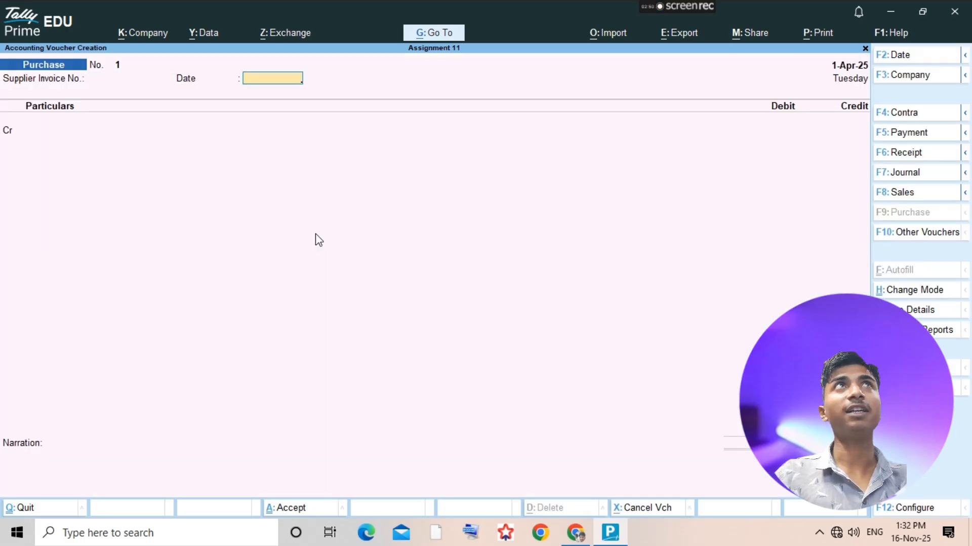
key(Return)
click(318, 239)
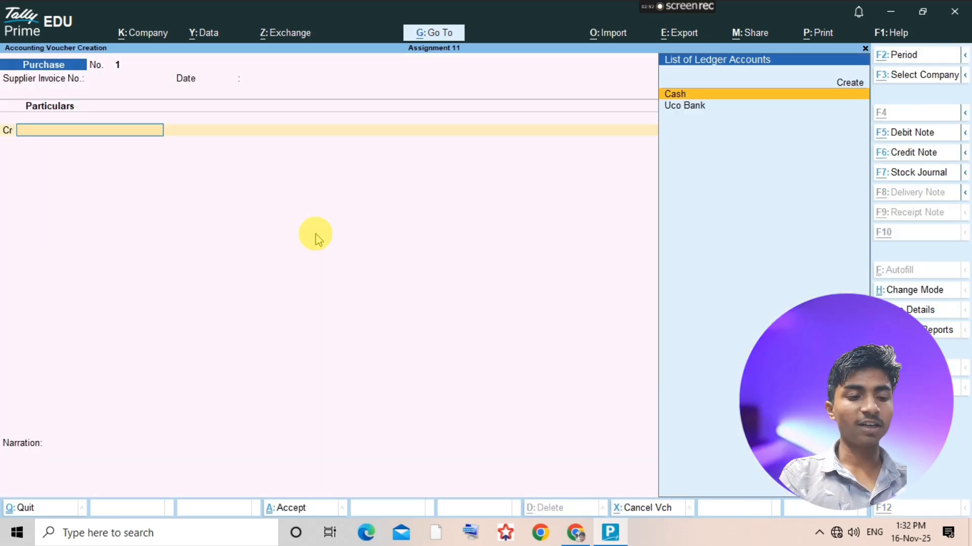
- Create the supplier's ledger under Sundry Creditors from the voucher's credit line, and accept the receipt details blank
key(alt+c)
text(Neeraj Kumar)
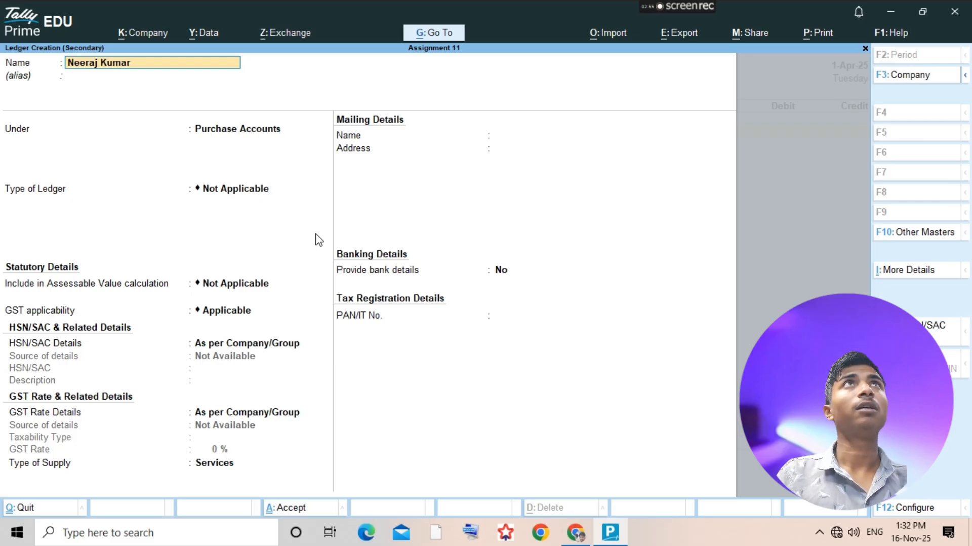
key(Return)
text(Sundry)
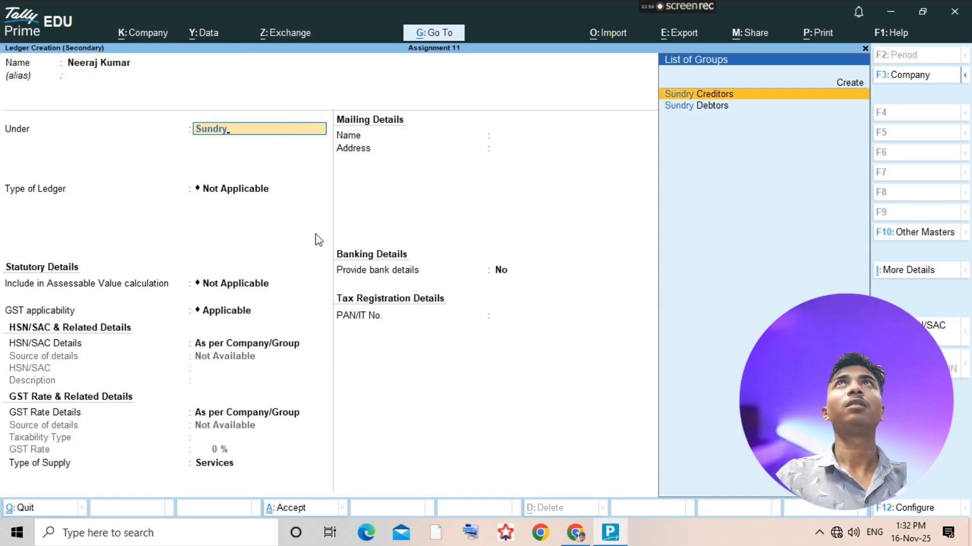
key(Return)
key(ctrl+a)
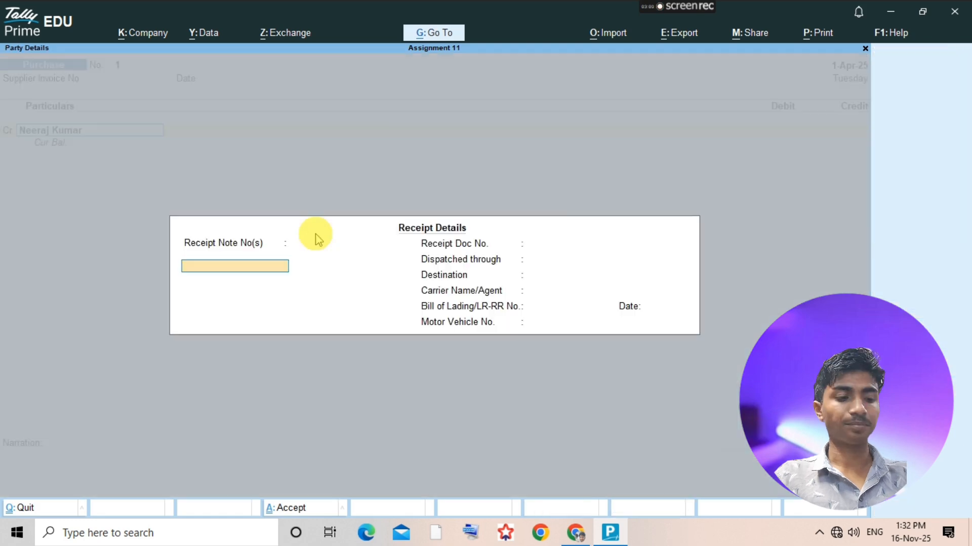
key(ctrl+a)
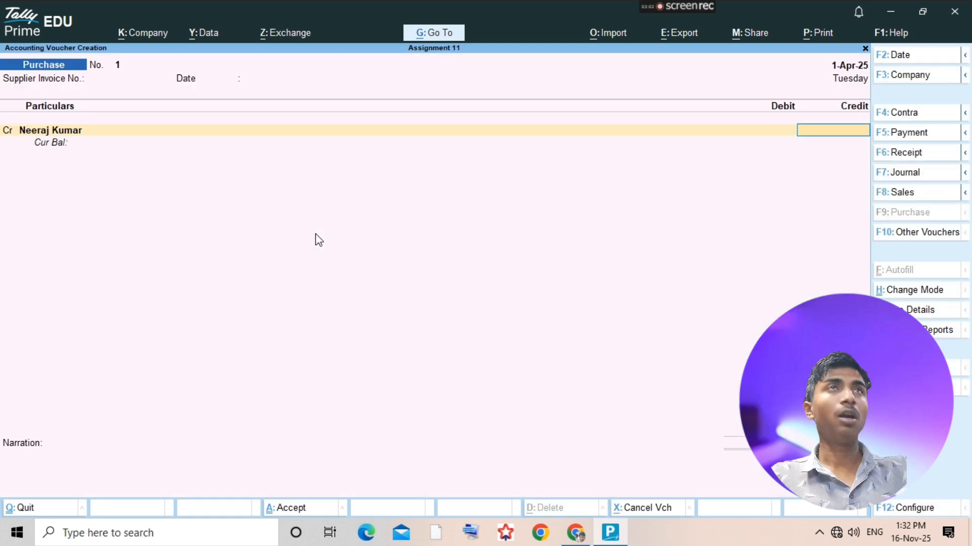
- Check the amount in the assignment PDF, and credit the supplier with 9,000 under new bill reference 702 in TallyPrime
key(alt+Tab)
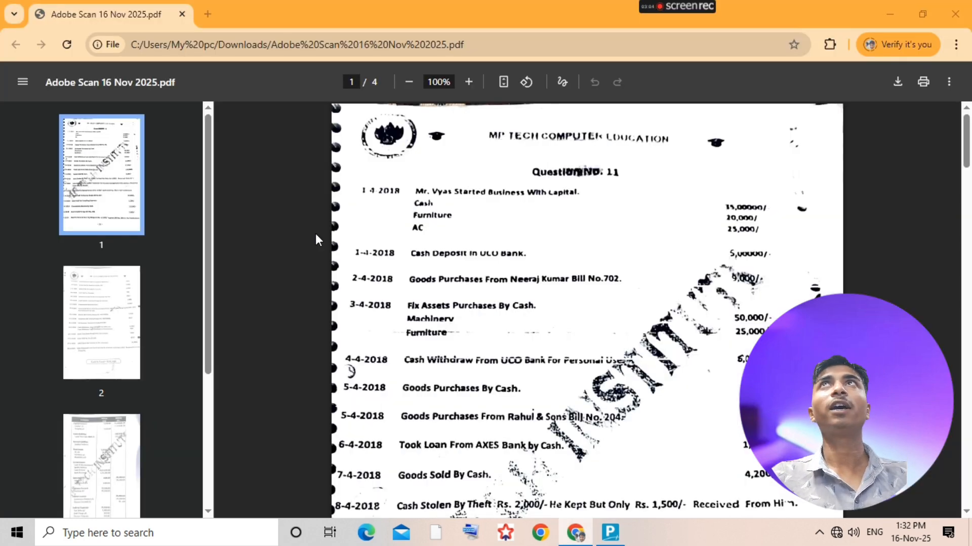
key(alt+Tab)
text(90000)
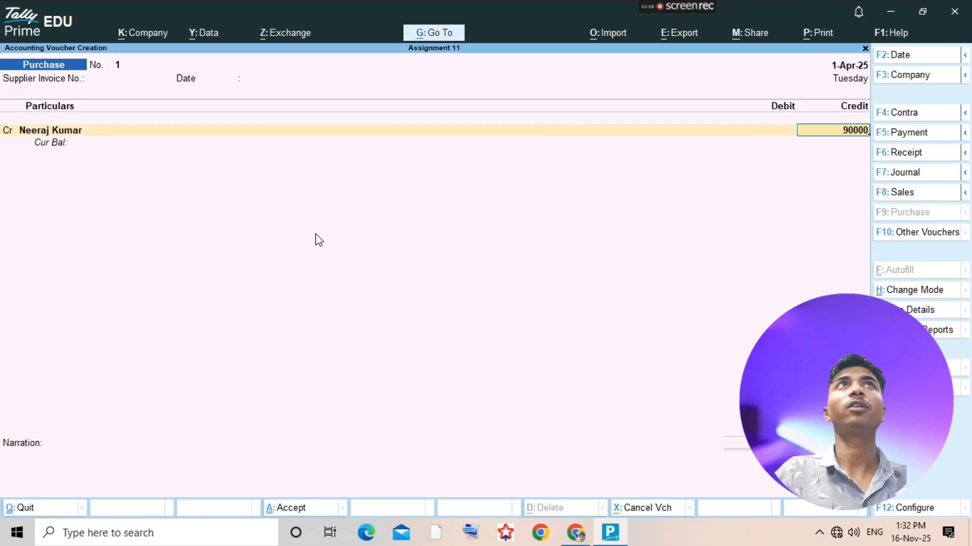
key(BackSpace)
key(Return)
key(Return)
text(7)
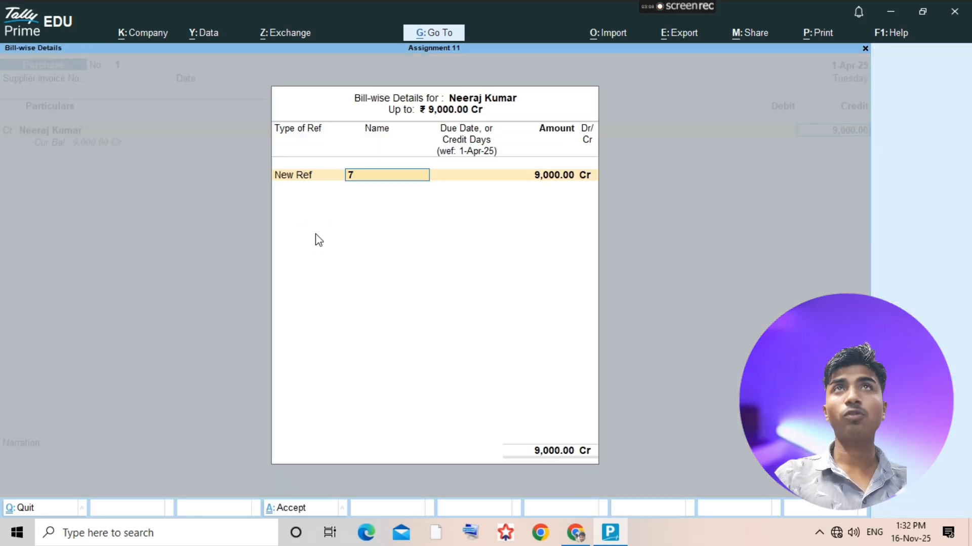
text(02)
- Debit Purchase with 9,000 without any inventory items, save the purchase voucher and return to the ledger selection
key(Return)
key(Return)
key(Return)
key(Return)
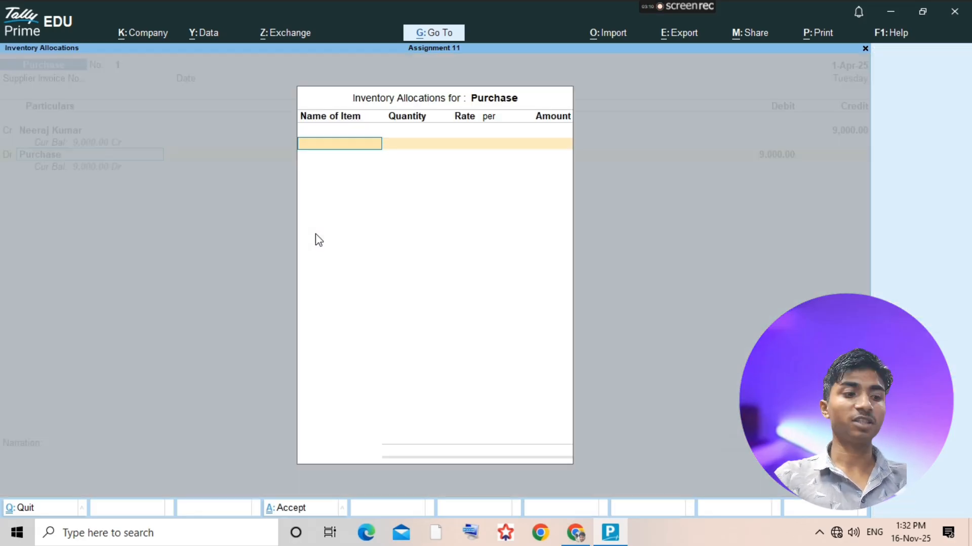
key(Return)
key(ctrl+a)
key(Escape)
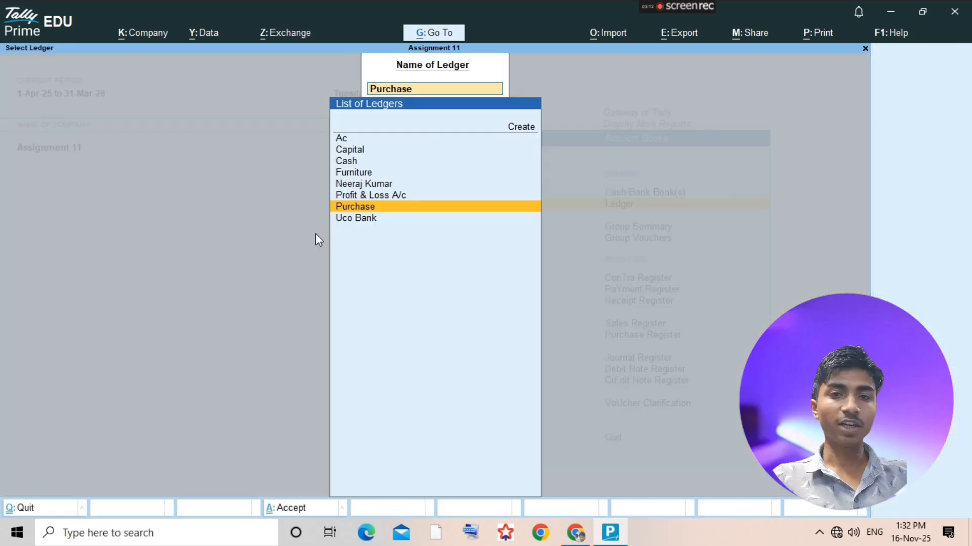
- Check the next transaction in the assignment PDF, and start a payment voucher from the Purchase ledger in TallyPrime
key(alt+Tab)
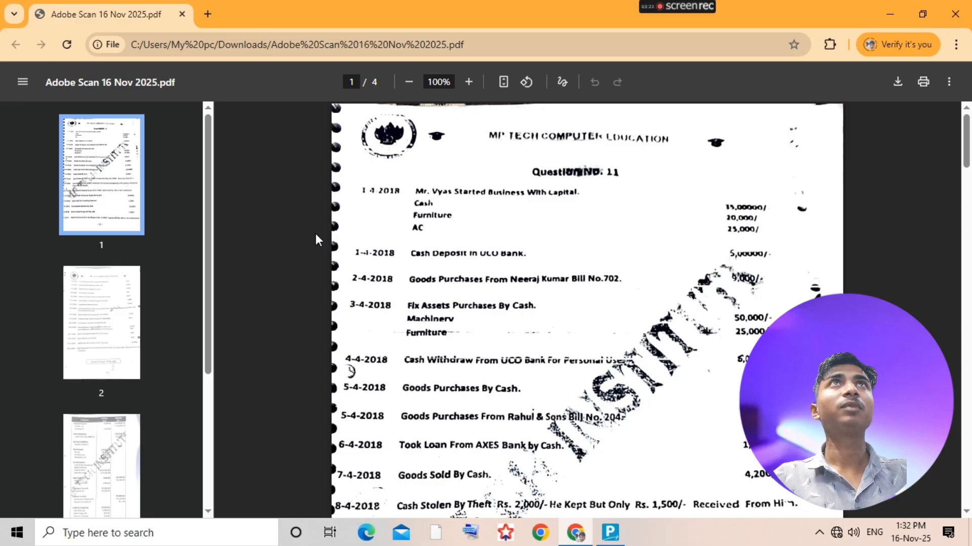
key(alt+Tab)
text(Pur)
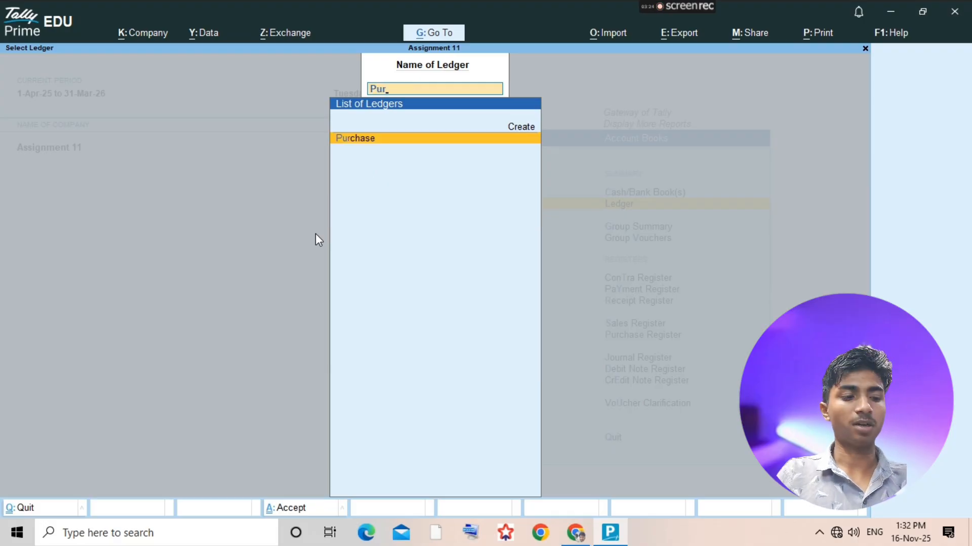
key(Return)
key(alt+a)
key(F5)
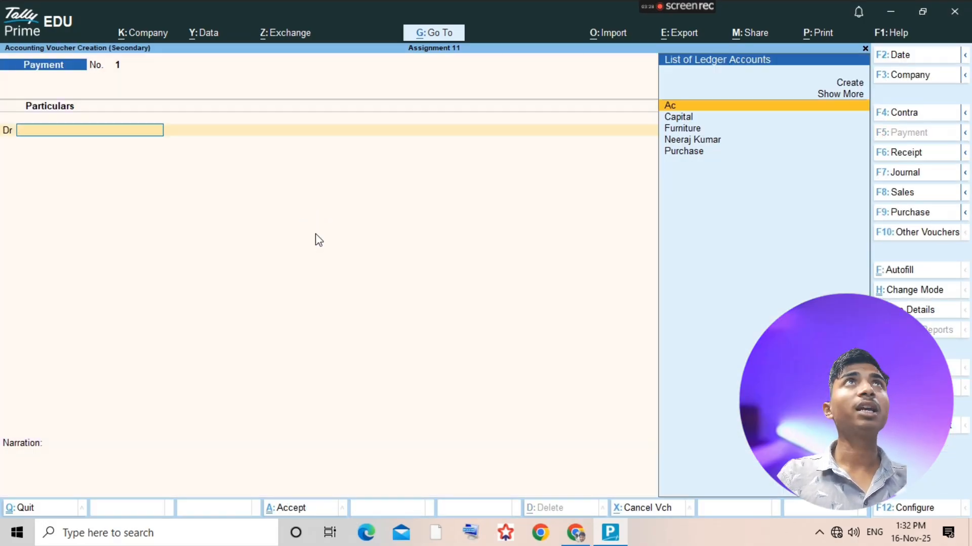
- Check the asset names in the assignment PDF, and create a Machinery ledger under Fixed Assets from the payment voucher's debit line in TallyPrime
key(alt+Tab)
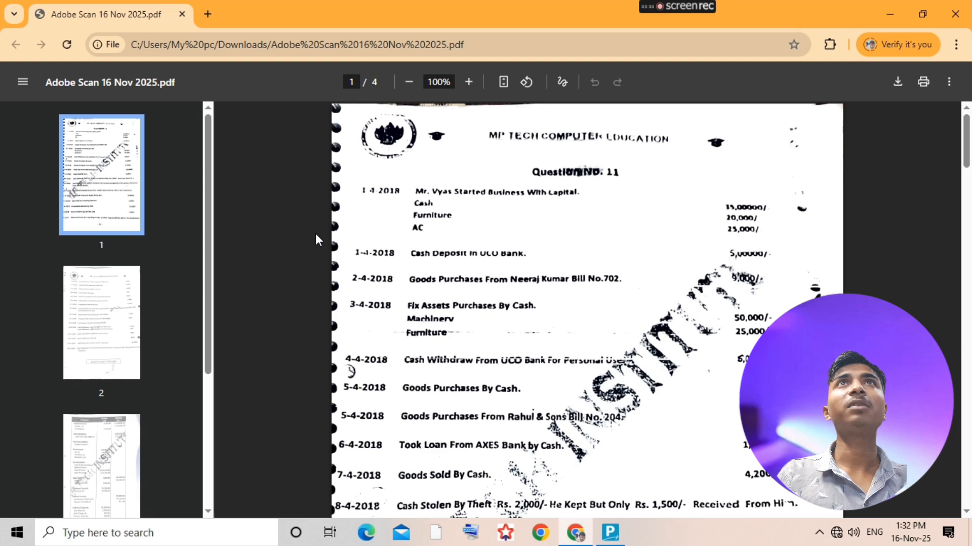
key(alt+Tab)
text(Ma)
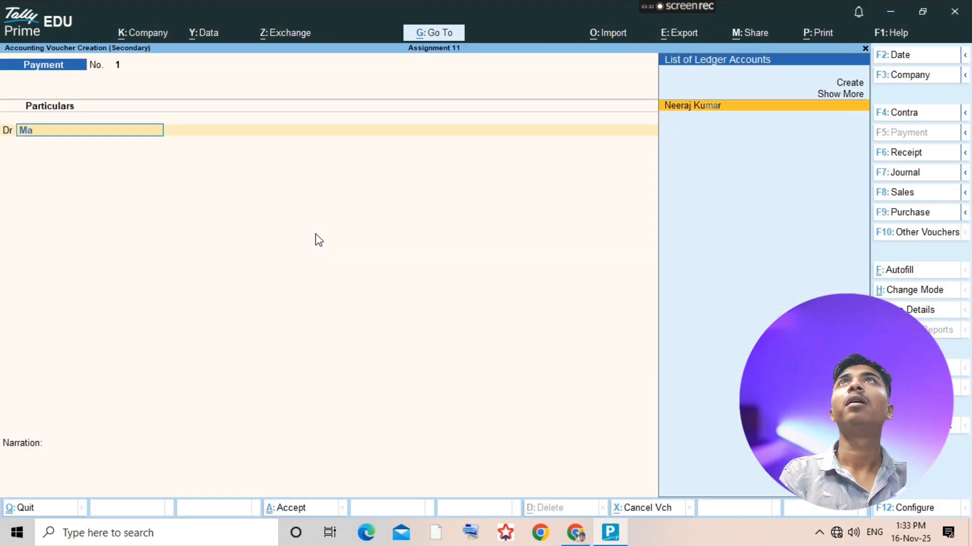
key(BackSpace)
key(BackSpace)
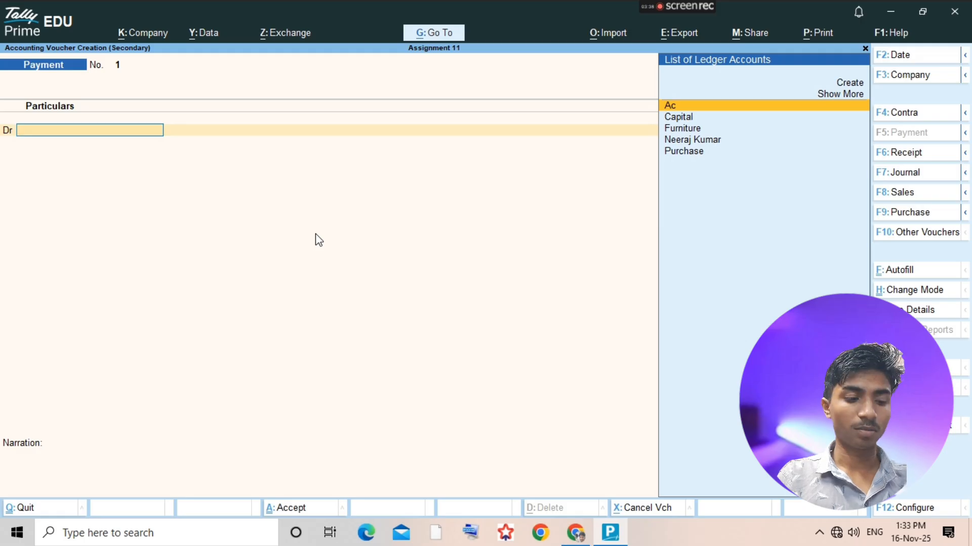
key(alt+c)
text(Ma)
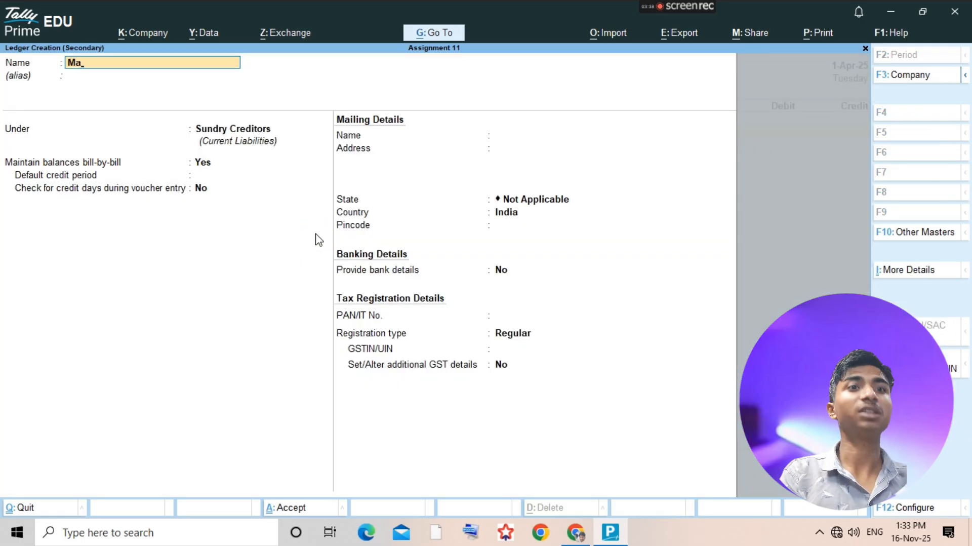
text(chinery)
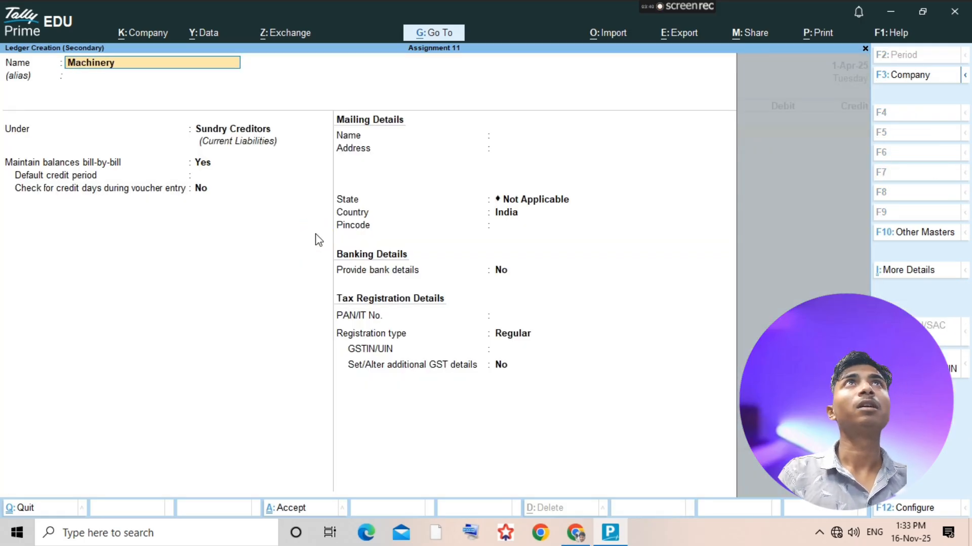
key(Return)
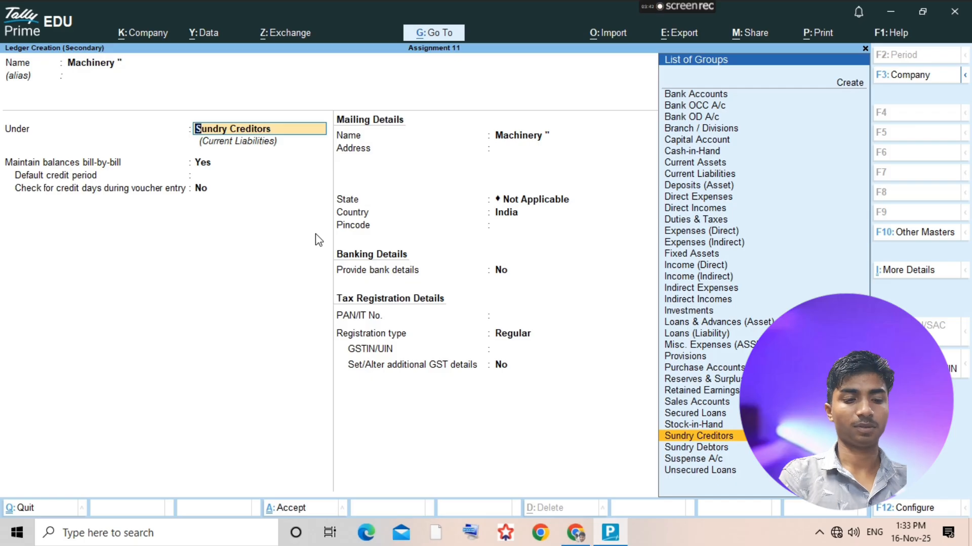
text(Fixed)
key(Return)
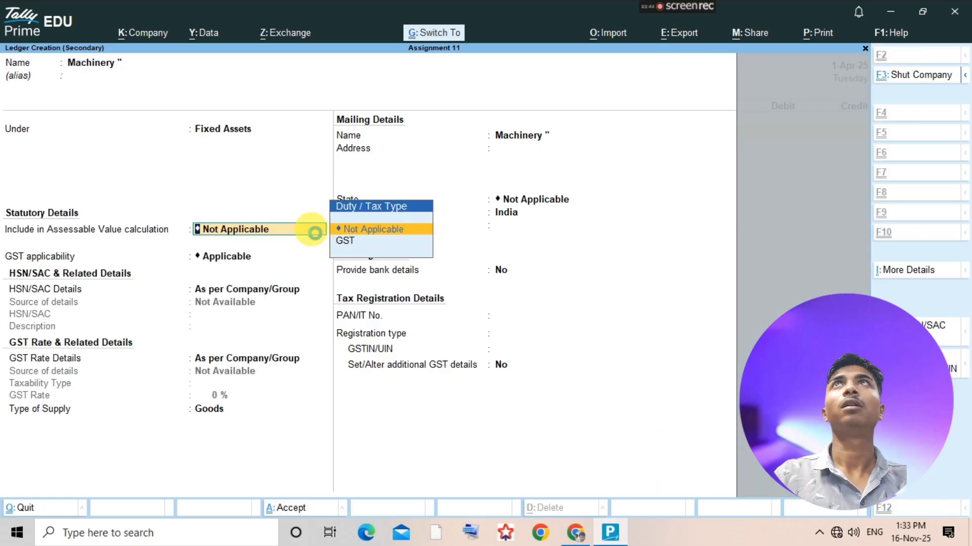
key(ctrl+a)
- Debit Machinery with 50,000 in the payment voucher
text(55)
key(BackSpace)
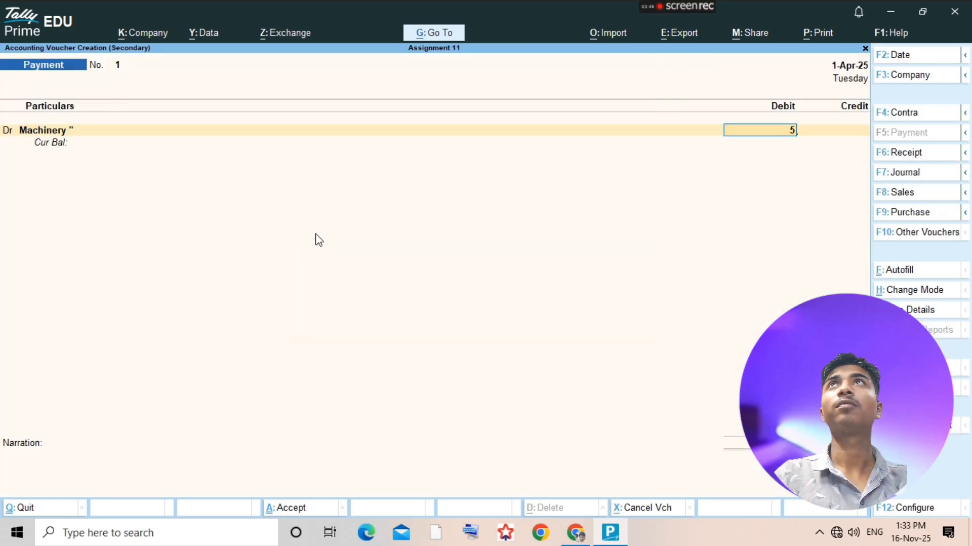
text(0000)
key(Return)
- Turn the second line into a debit and, checking the assignment PDF, debit Furniture with 25,000 in TallyPrime
key(Return)
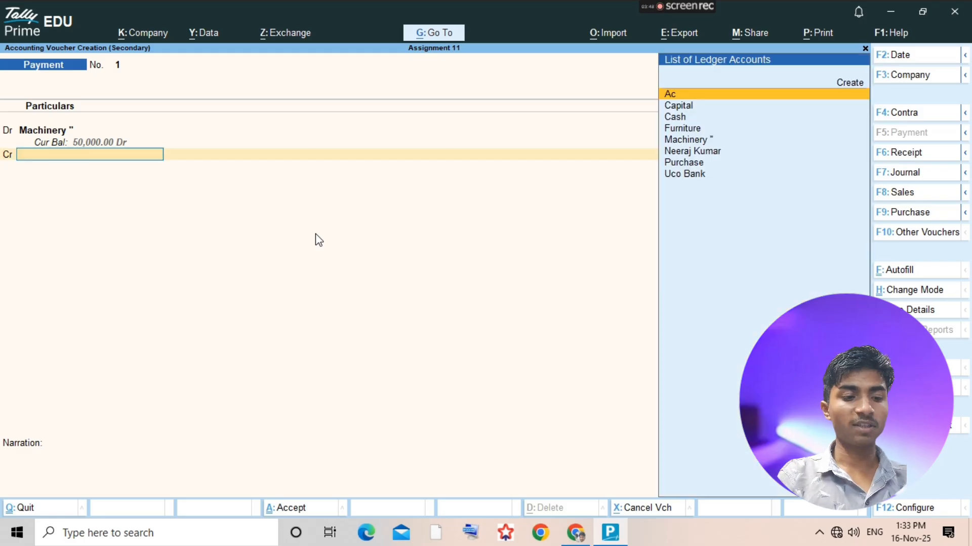
key(BackSpace)
text(d)
key(Return)
key(alt+Tab)
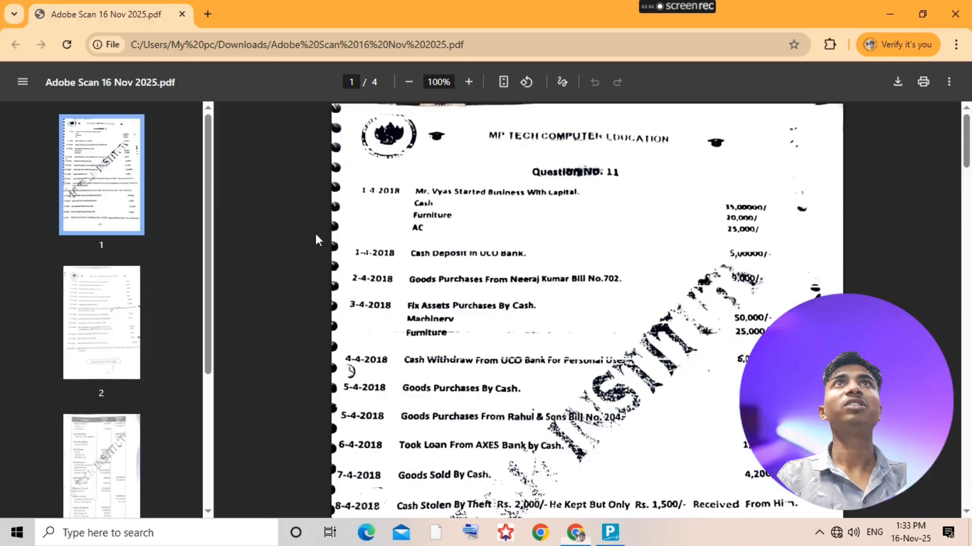
key(alt+Tab)
text(Fu)
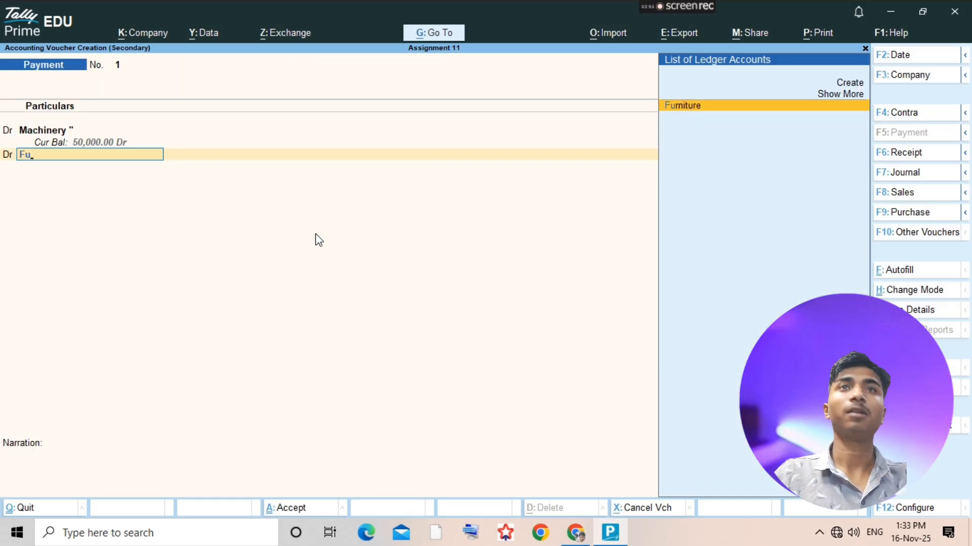
key(Return)
key(alt+Tab)
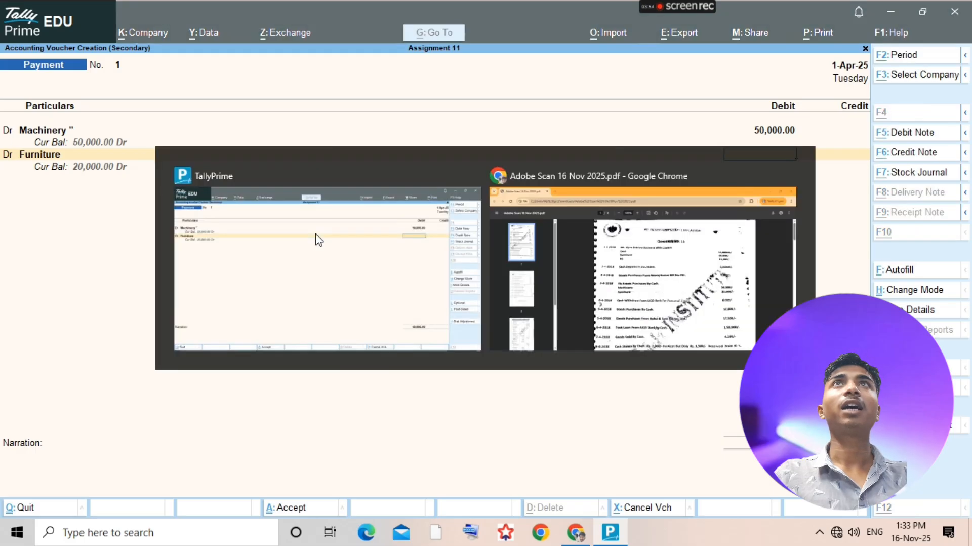
key(alt+Tab)
text(25000)
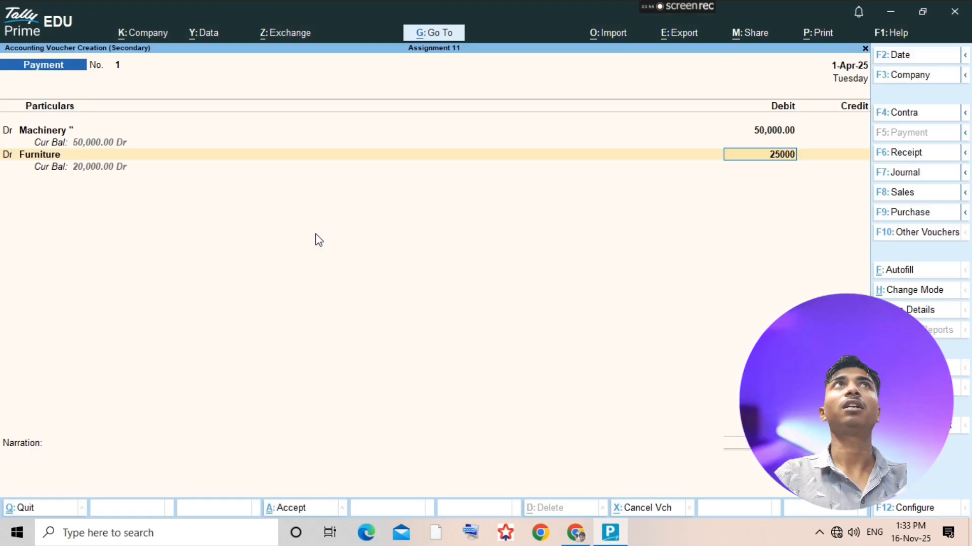
key(Return)
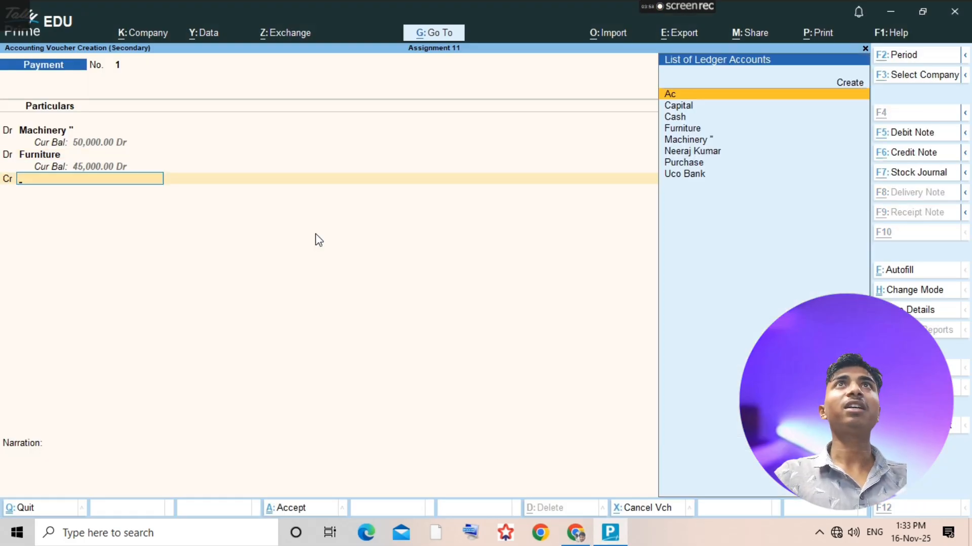
- Credit Cash for the machinery and furniture purchase, save the payment voucher and return to the ledger selection
key(alt+Tab)
key(alt+Tab)
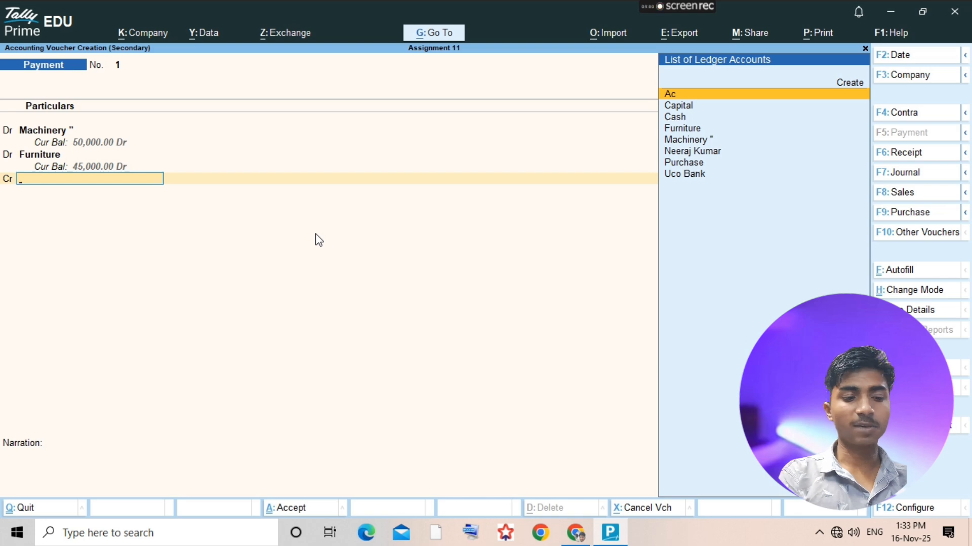
text(cash)
key(Return)
key(ctrl+a)
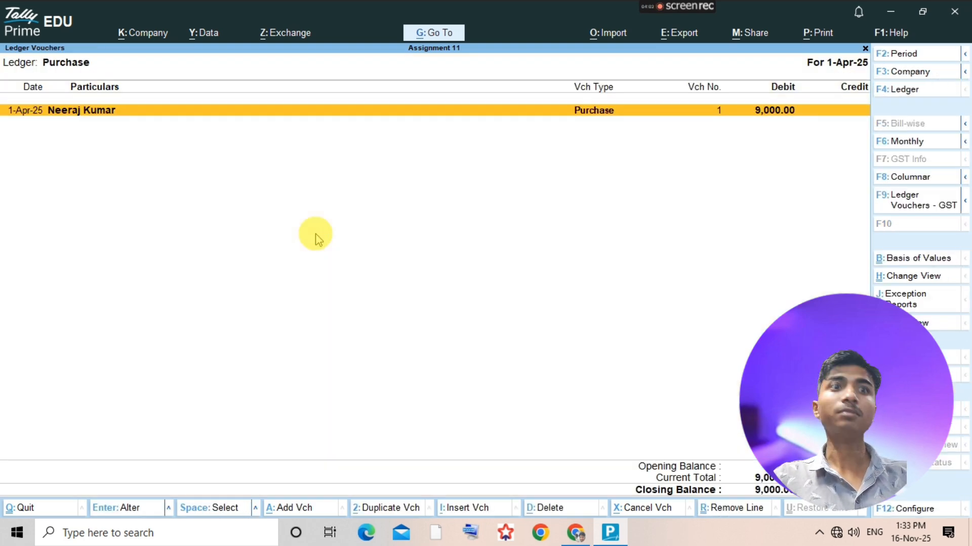
key(Escape)
- Check the bank withdrawal for personal use in the assignment PDF, and create a Drawing ledger under Capital Account in TallyPrime
key(alt+Tab)
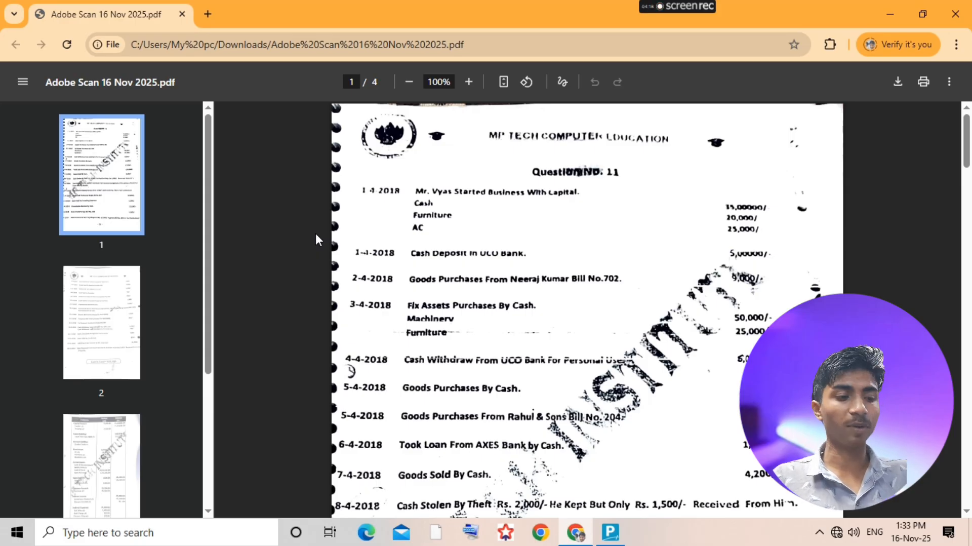
key(alt+Tab)
click(316, 234)
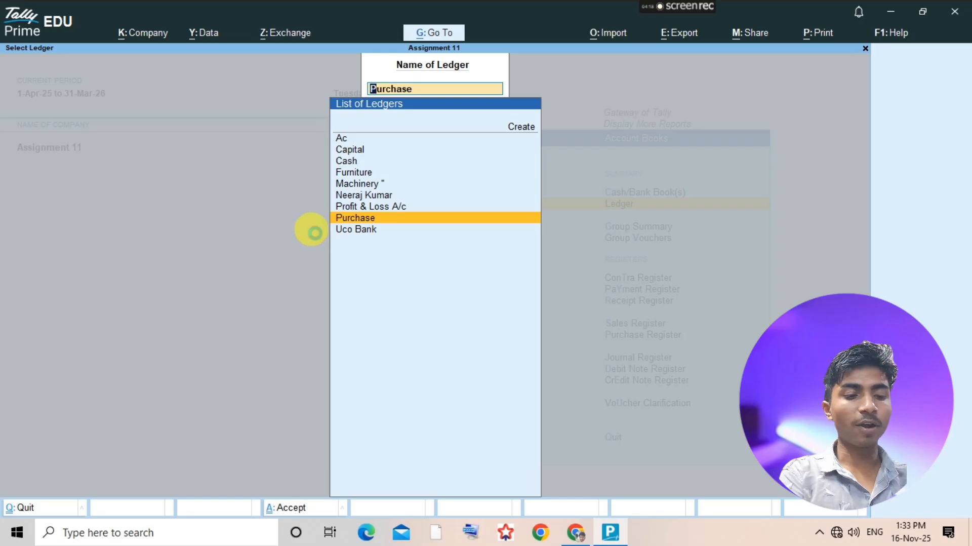
text(Drawing)
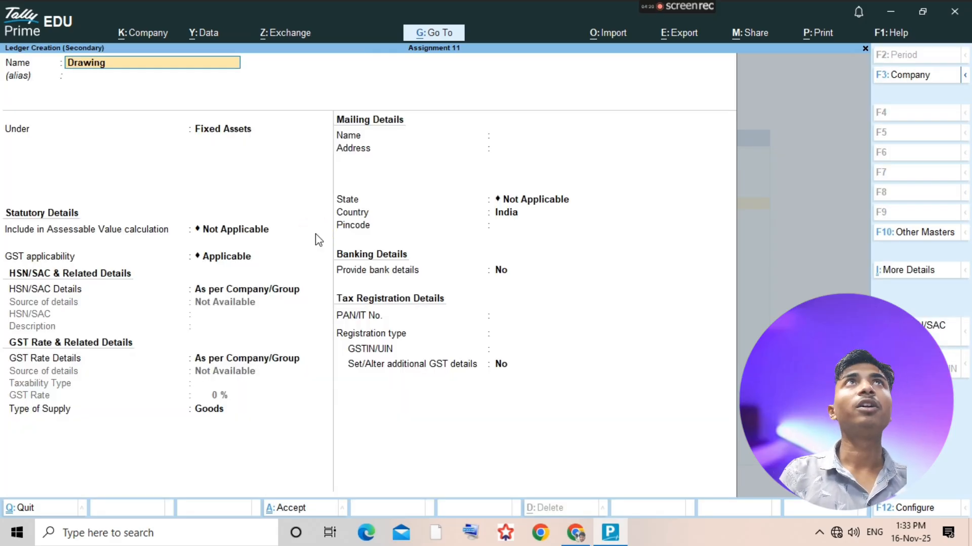
key(Return)
text(Capital)
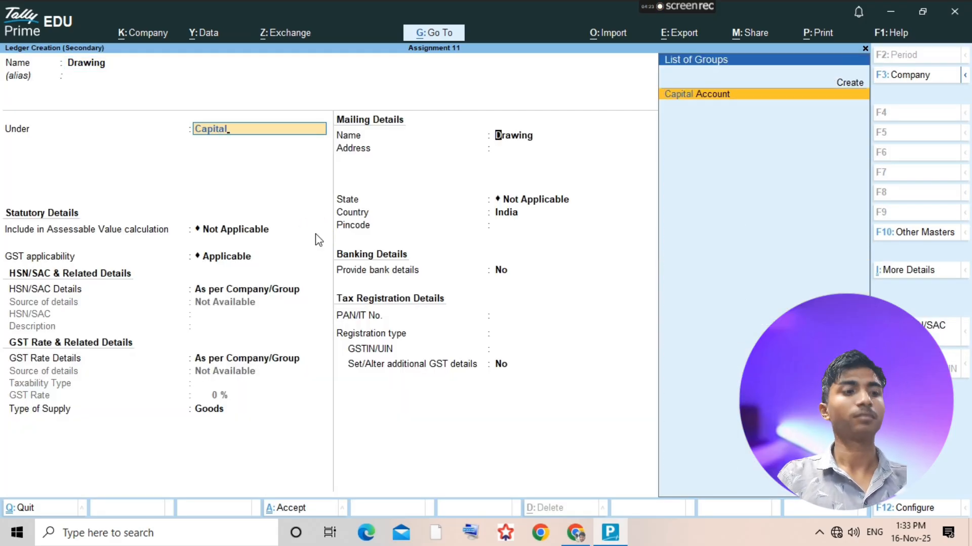
key(Return)
click(316, 236)
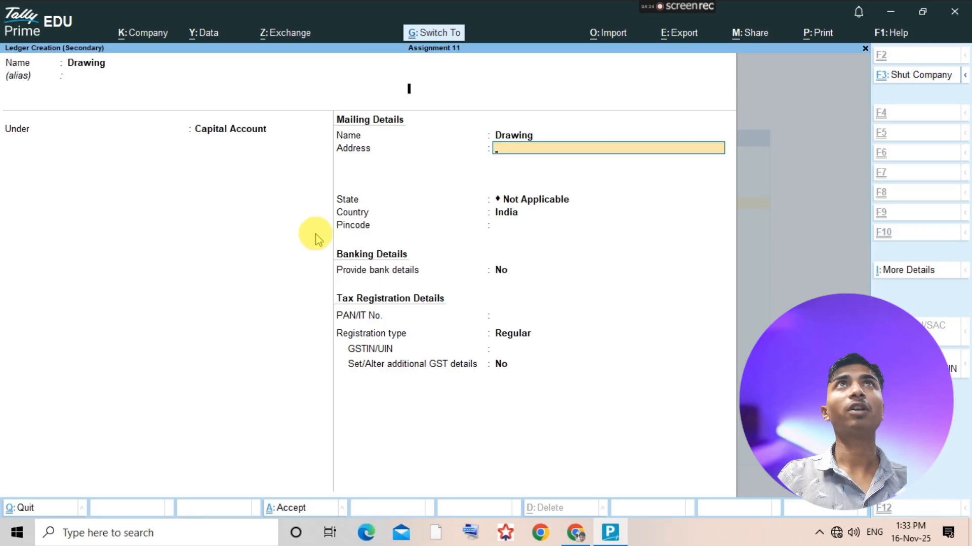
key(ctrl+a)
- Add a payment voucher from the Drawing ledger and debit Drawing with 6,000
key(Return)
key(alt+a)
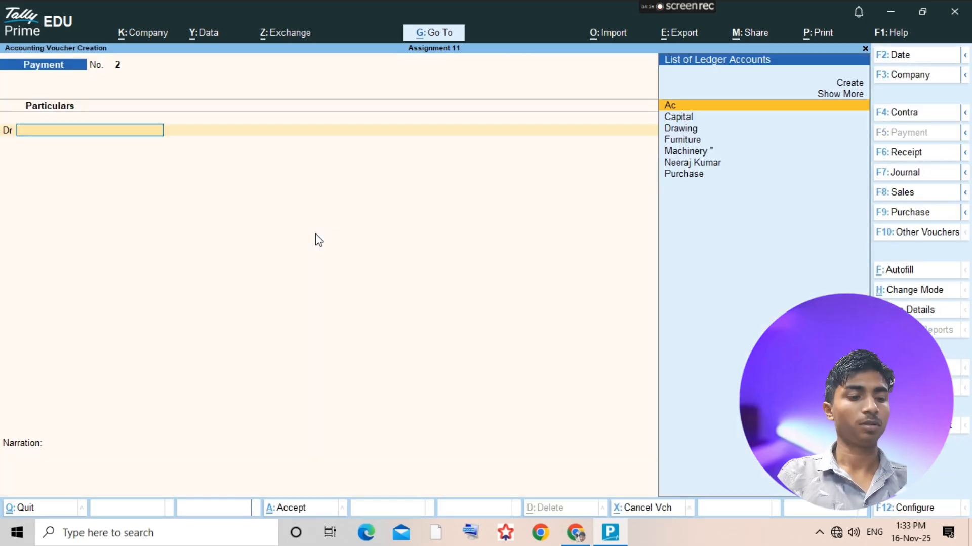
text(Dra)
key(Return)
text(6000)
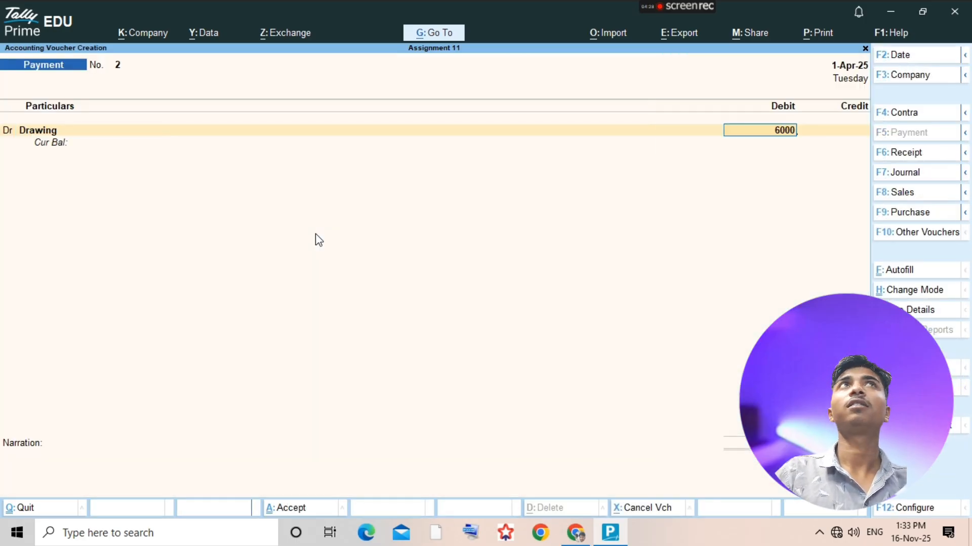
key(Return)
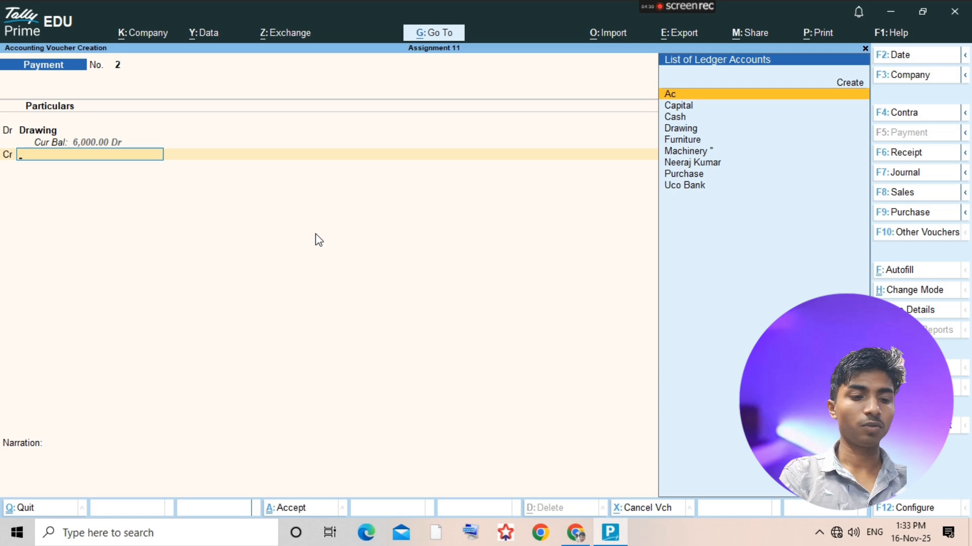
- Credit Uco Bank with 6,000, save the payment voucher and return to the ledger selection
text(uco)
key(Return)
click(319, 240)
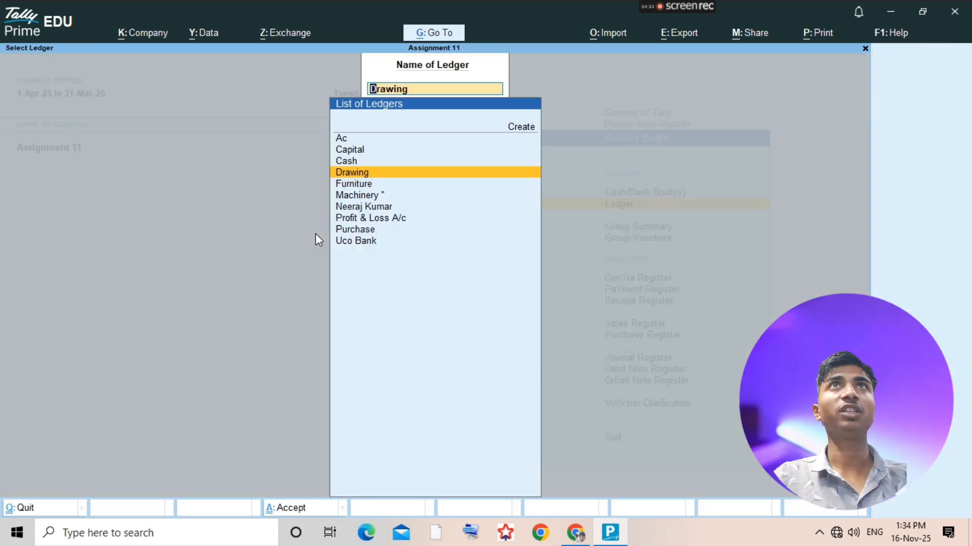
- Check the cash purchase in the assignment PDF, and add a purchase voucher from TallyPrime's Purchase ledger, leaving the supplier invoice number and date blank
key(alt+Tab)
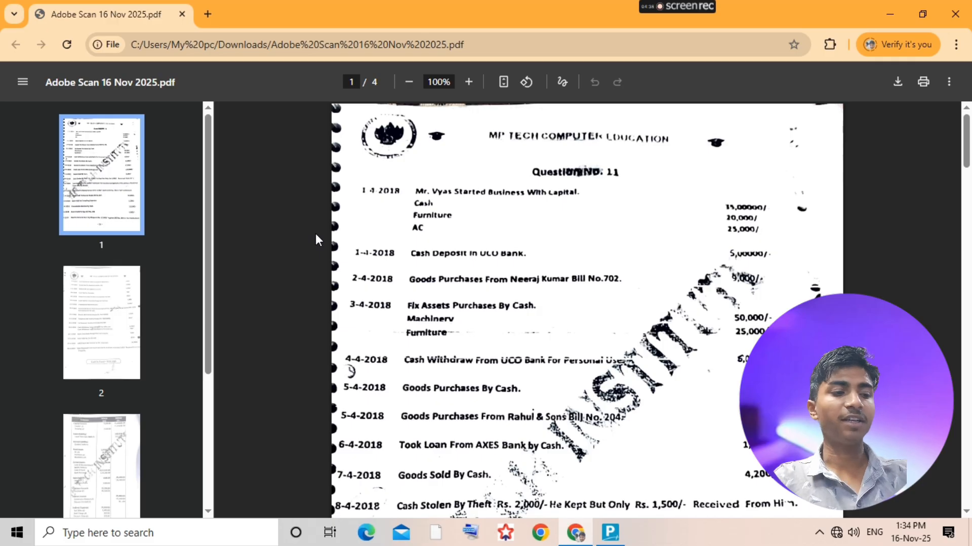
key(alt+Tab)
text(pur)
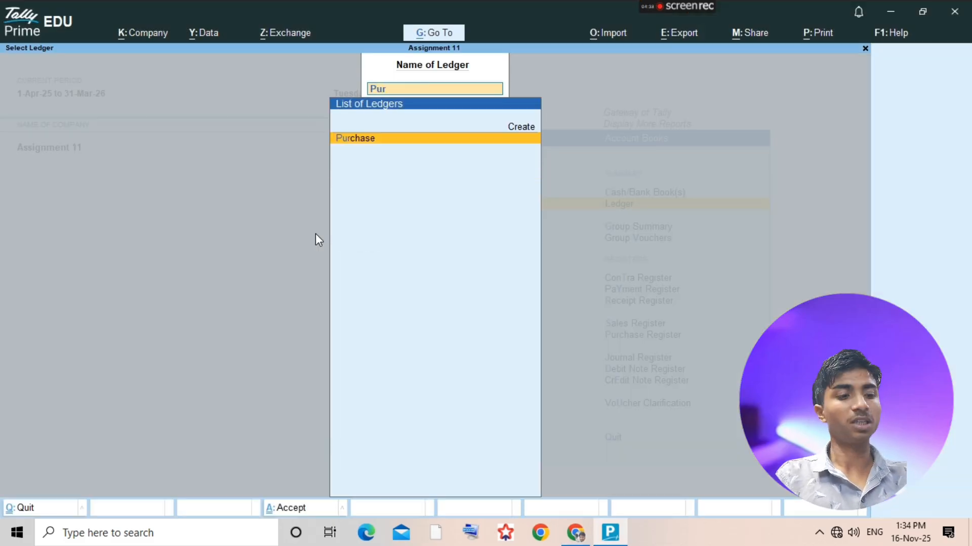
key(Return)
key(alt+a)
key(Return)
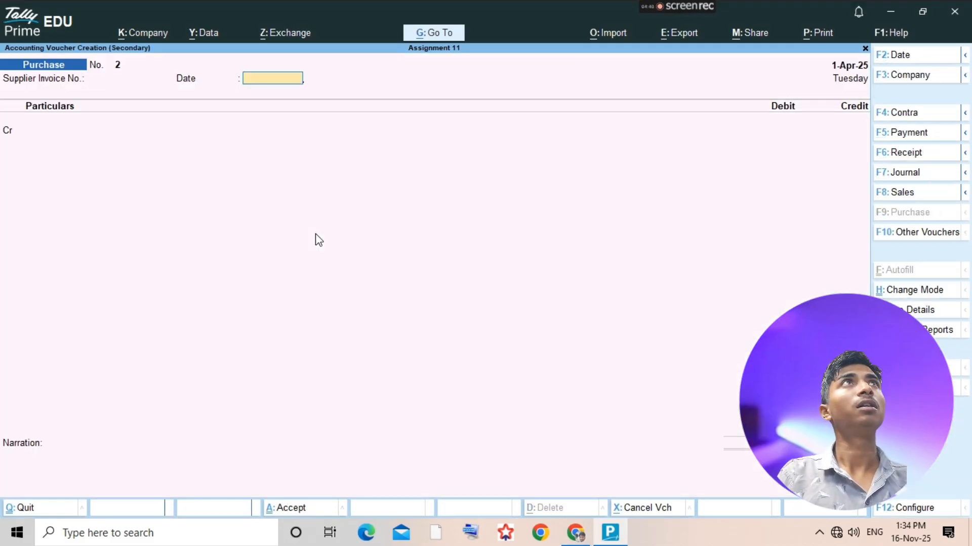
key(Return)
- Credit Cash with 12,000 in the purchase voucher, keeping the default party details and leaving the receipt details blank
text(cash)
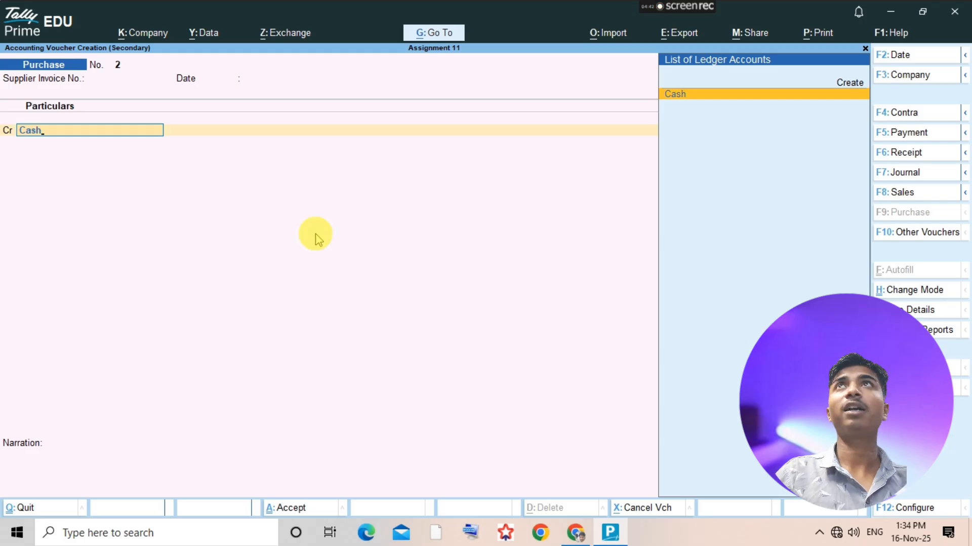
key(Return)
key(ctrl+a)
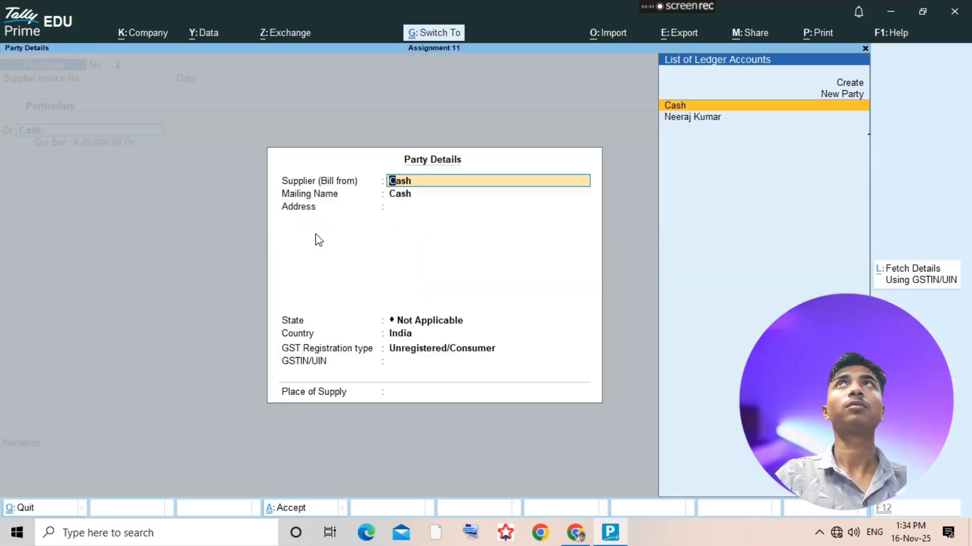
key(ctrl+a)
text(12000)
key(Return)
- Debit Purchase with 12,000 without allocating any stock item, save the purchase voucher and return to the ledger selection
key(Return)
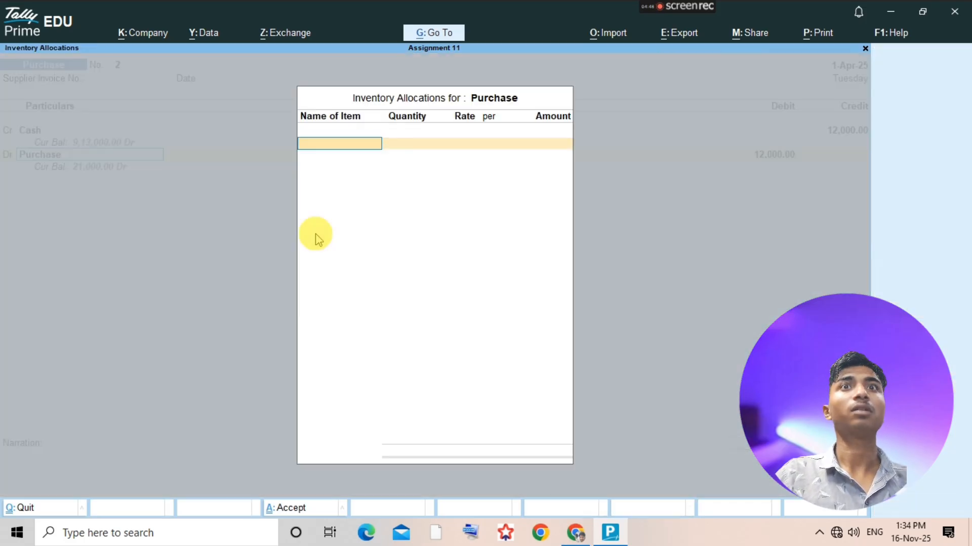
key(Return)
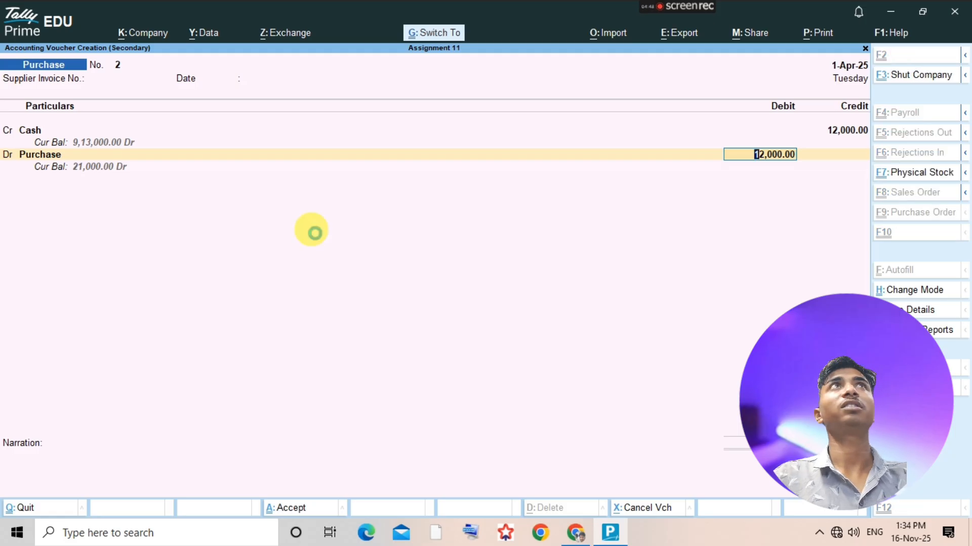
key(ctrl+a)
key(Escape)
- Check the Rahul & Sons purchase in the assignment PDF, and add another purchase voucher from TallyPrime's Purchase ledger
key(alt+Tab)
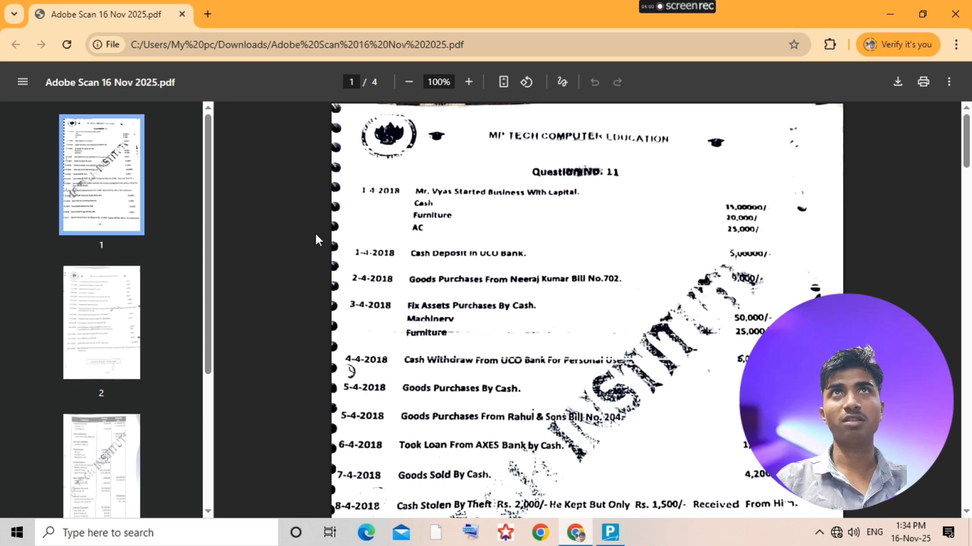
key(alt+Tab)
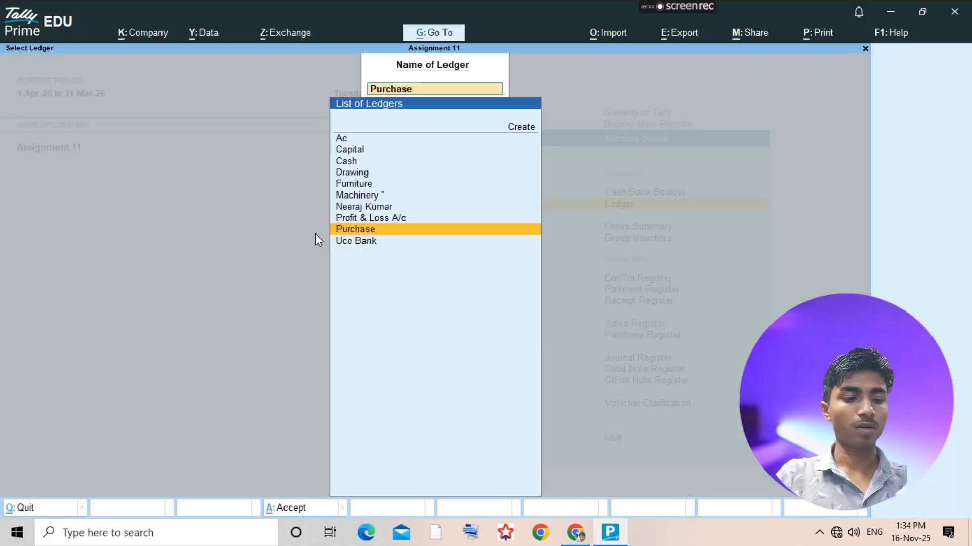
key(Return)
key(alt+a)
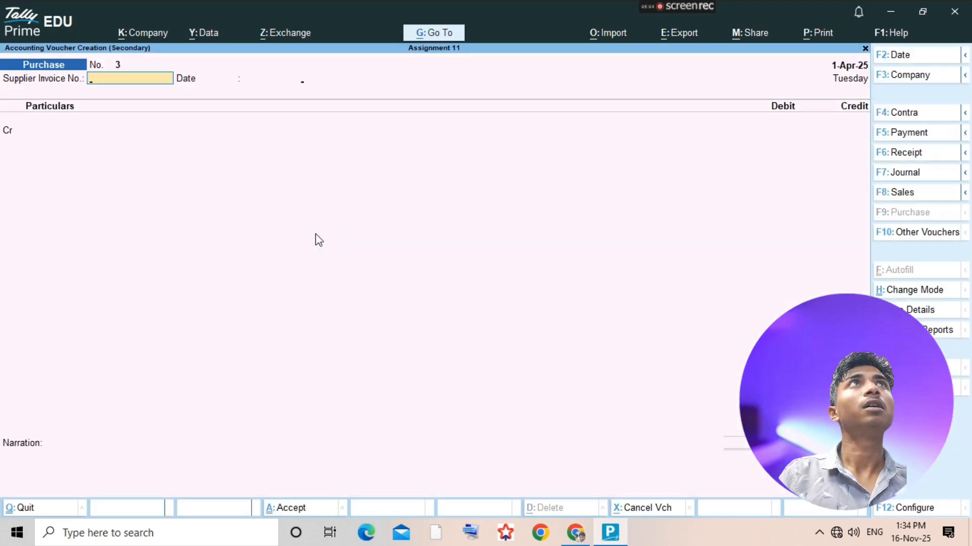
- Create a Rahul & Sons ledger under Sundry Creditors from within the purchase voucher, keeping bill-by-bill balances on
key(alt+c)
text(Rah)
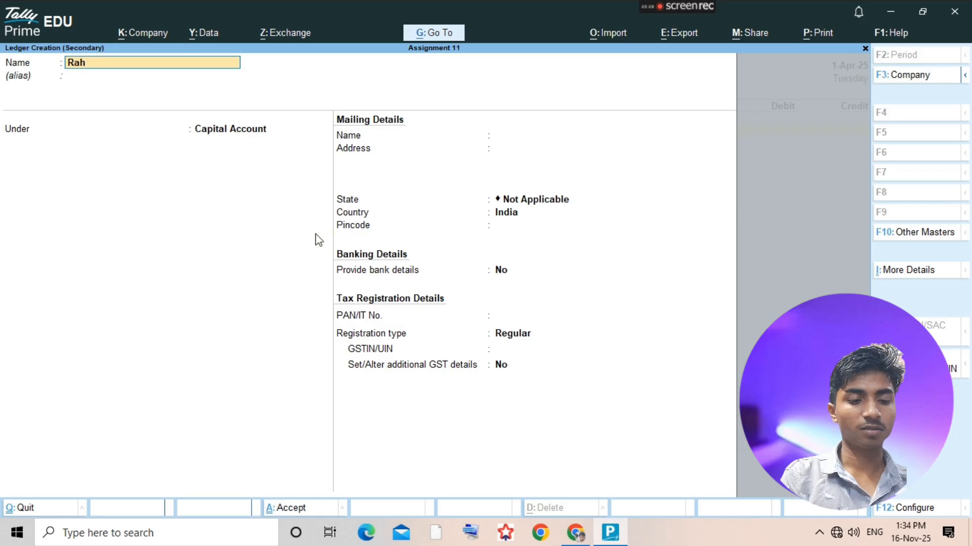
text(ul & Sons')
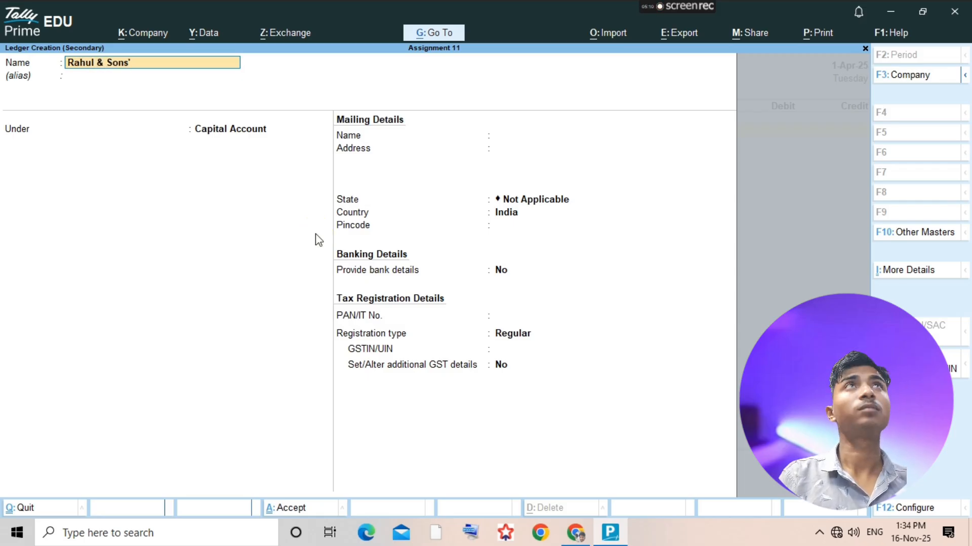
key(Return)
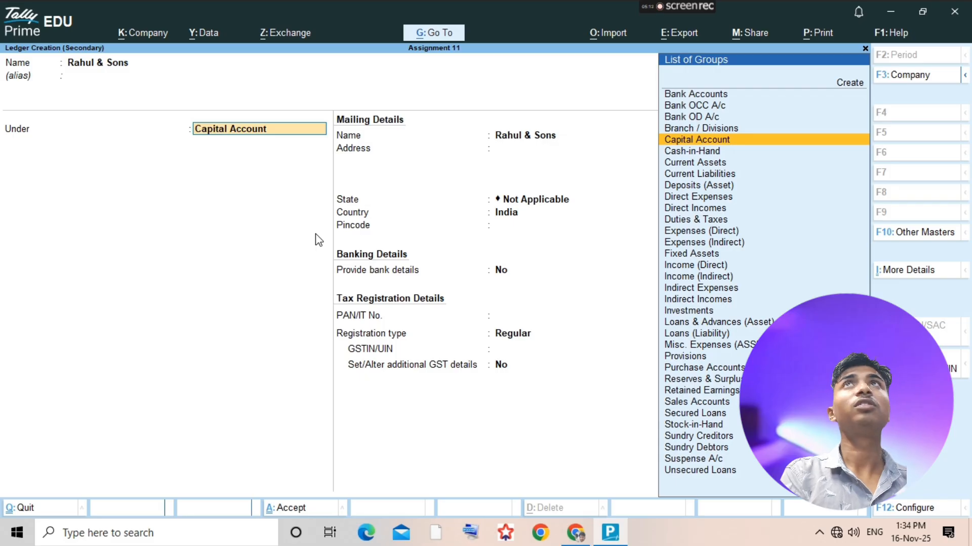
text(Sun)
key(Down)
key(Return)
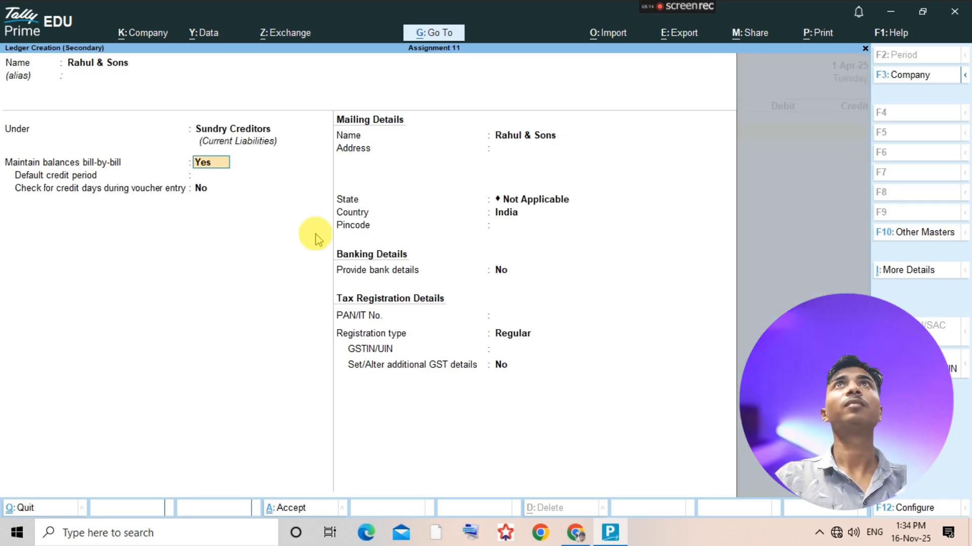
key(ctrl+a)
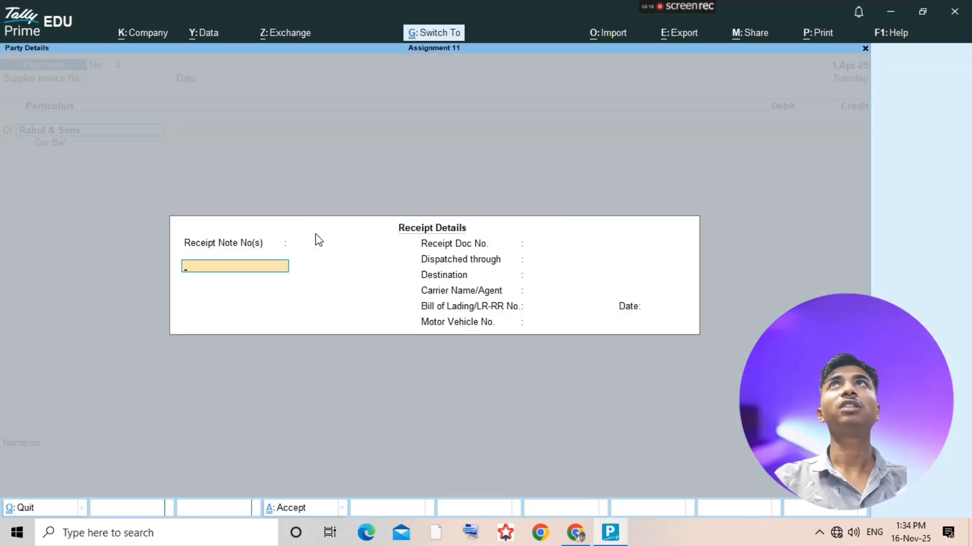
- Leave the receipt details blank, credit Rahul & Sons with 17,500 and choose New Ref for the bill-wise details
key(ctrl+a)
text(17500)
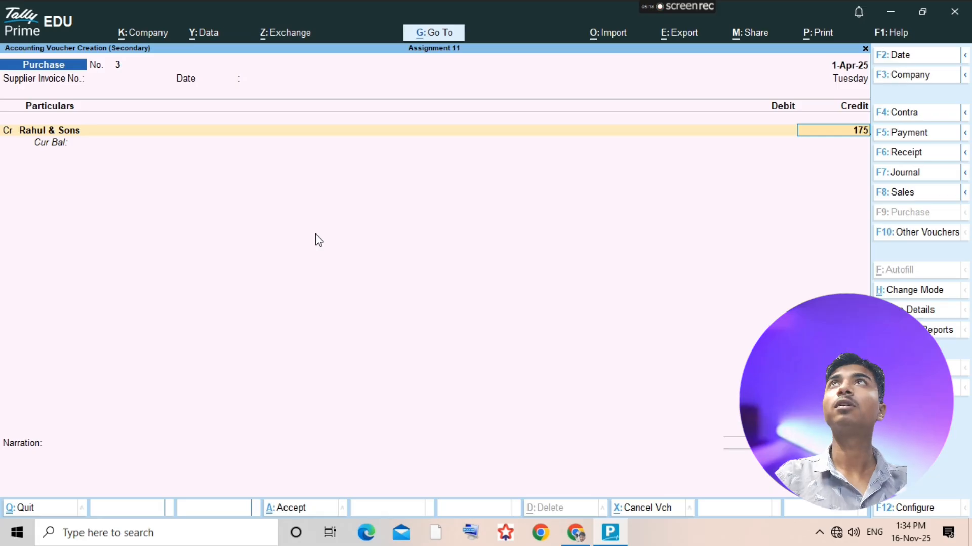
key(Return)
key(Return)
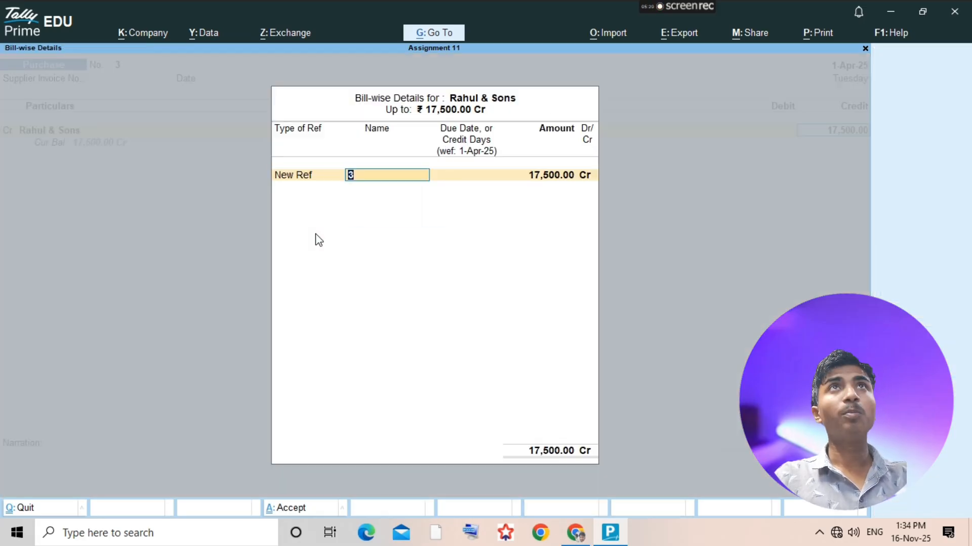
- Check the bill number in the assignment PDF, and set the Rahul & Sons bill reference in TallyPrime to 204
key(alt+Tab)
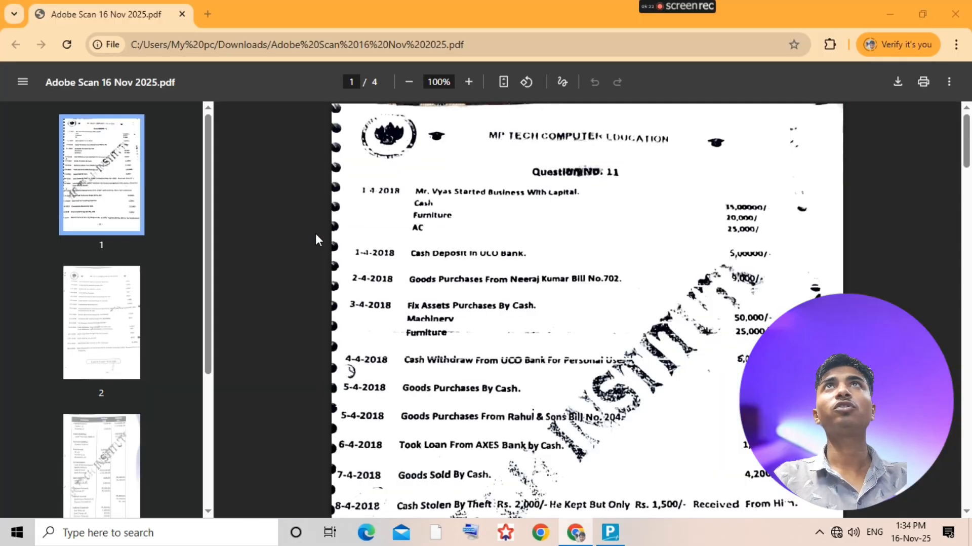
key(alt+Tab)
text(204)
key(Return)
- Debit Purchase with 17,500, save the purchase voucher and return to the ledger selection
key(Return)
key(Return)
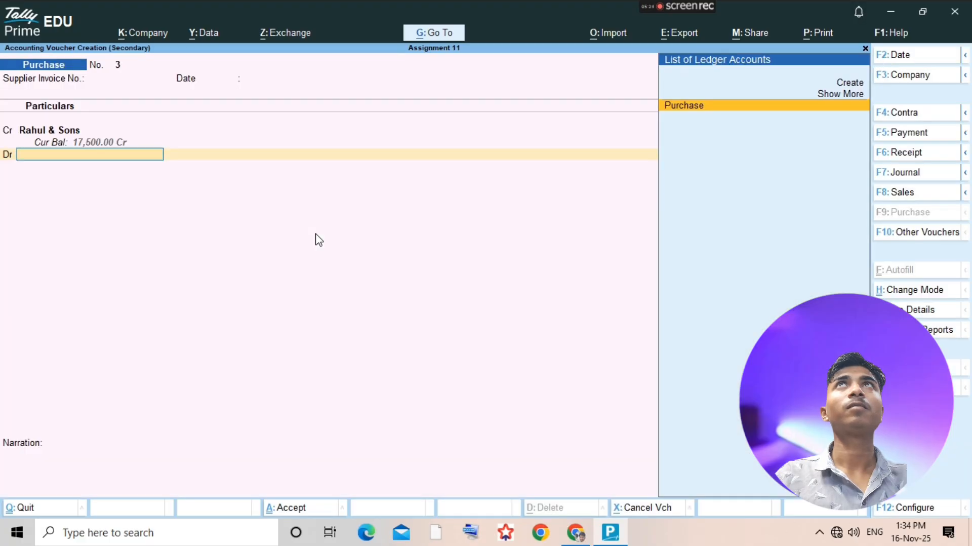
key(Return)
key(Return)
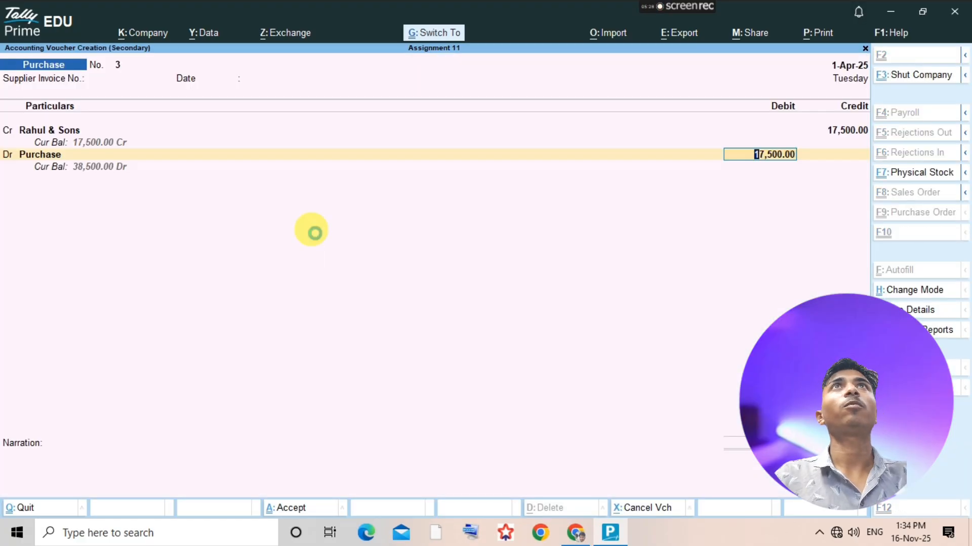
key(ctrl+a)
key(F4)
- Check the bank loan transaction in the assignment PDF, and start a new ledger in TallyPrime named Loan From Axes Bank
key(alt+Tab)
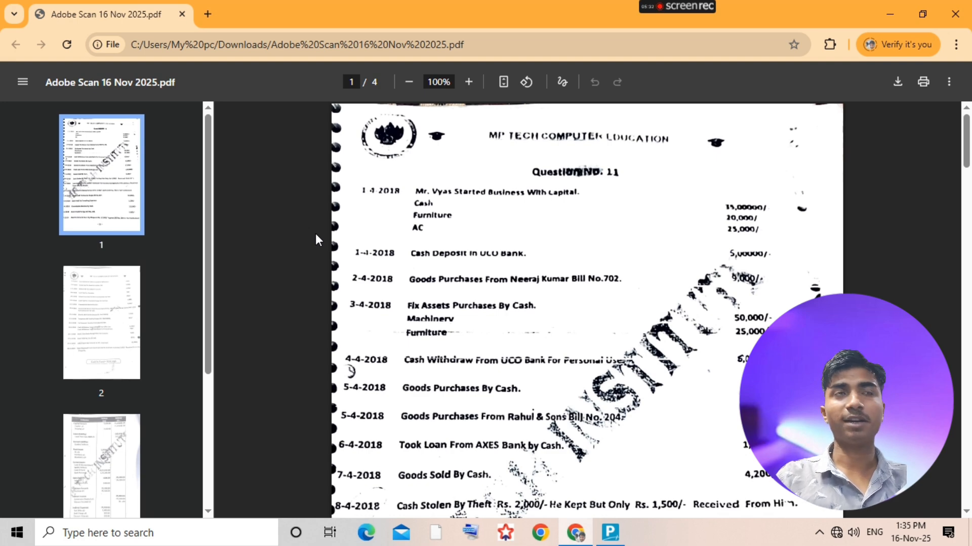
key(alt+Tab)
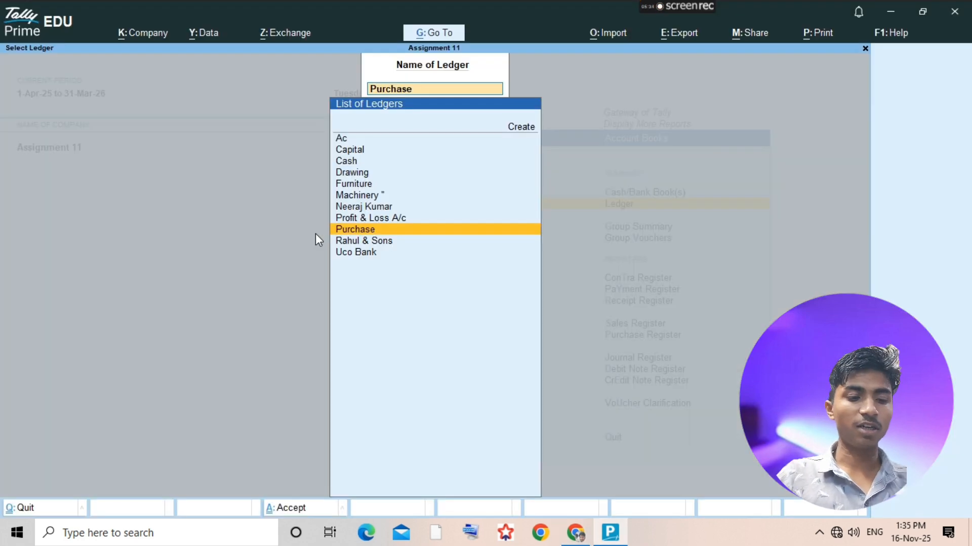
key(alt+c)
text(Loan)
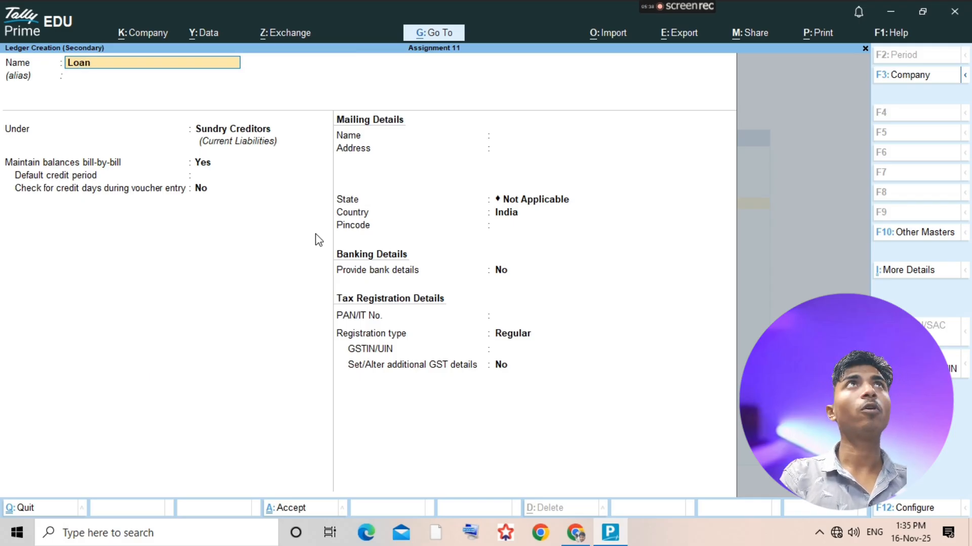
text( Frf)
key(BackSpace)
key(BackSpace)
text(rom e)
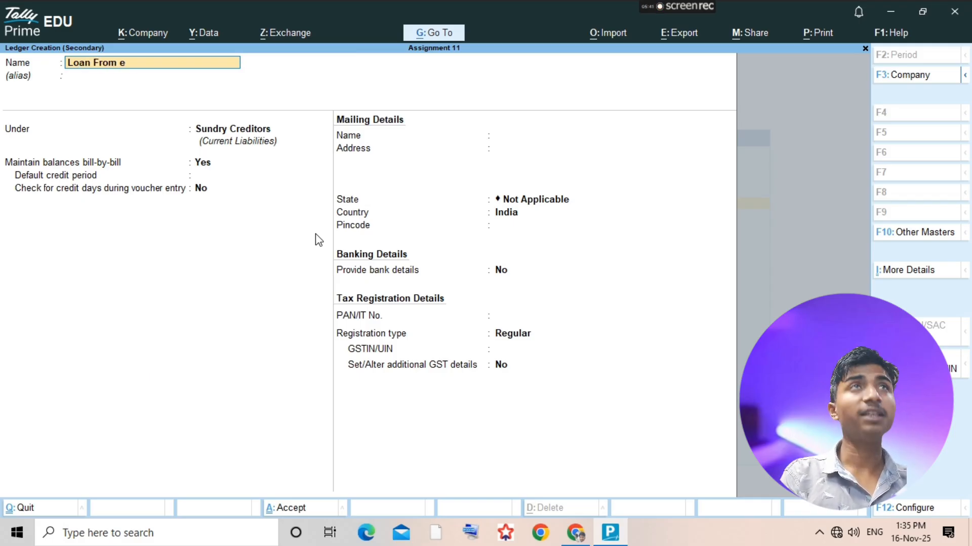
key(BackSpace)
text(Exe)
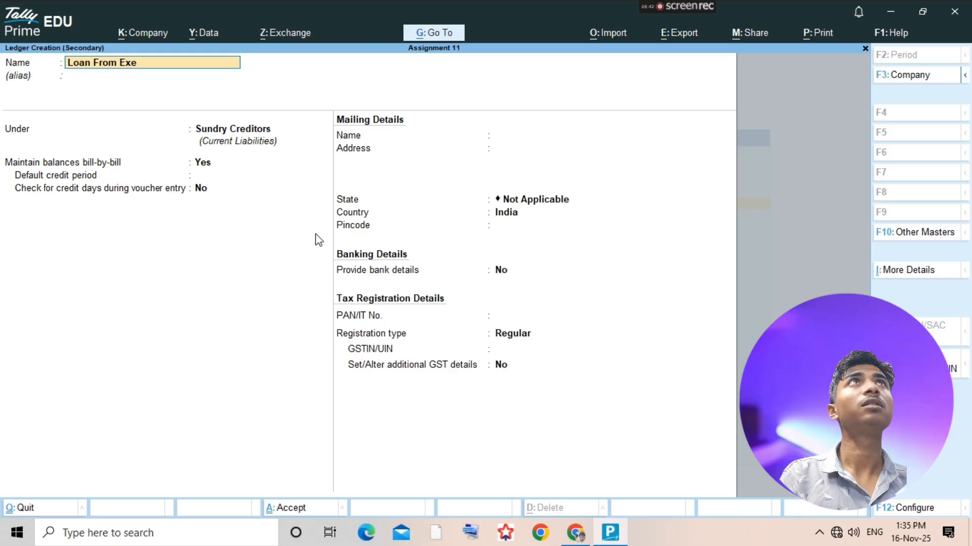
key(BackSpace)
key(BackSpace)
key(BackSpace)
text(Axes)
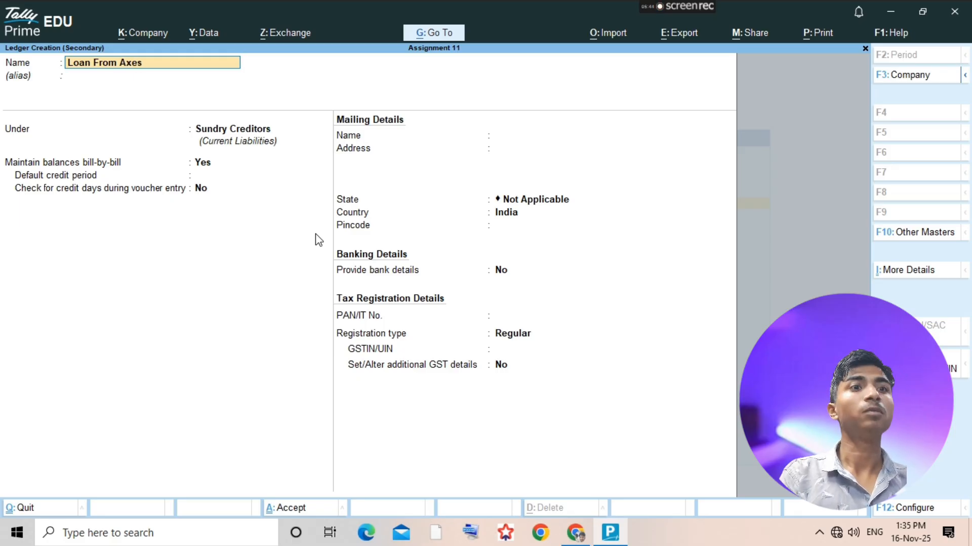
text( Bank)
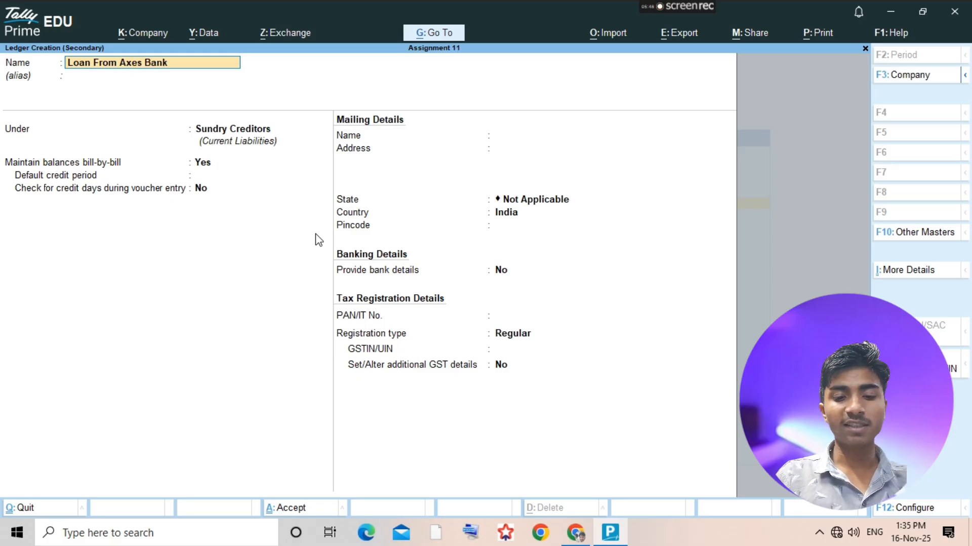
- Place the Loan From Axes Bank ledger under Loans (Liability) and save it
key(Return)
text(Loan)
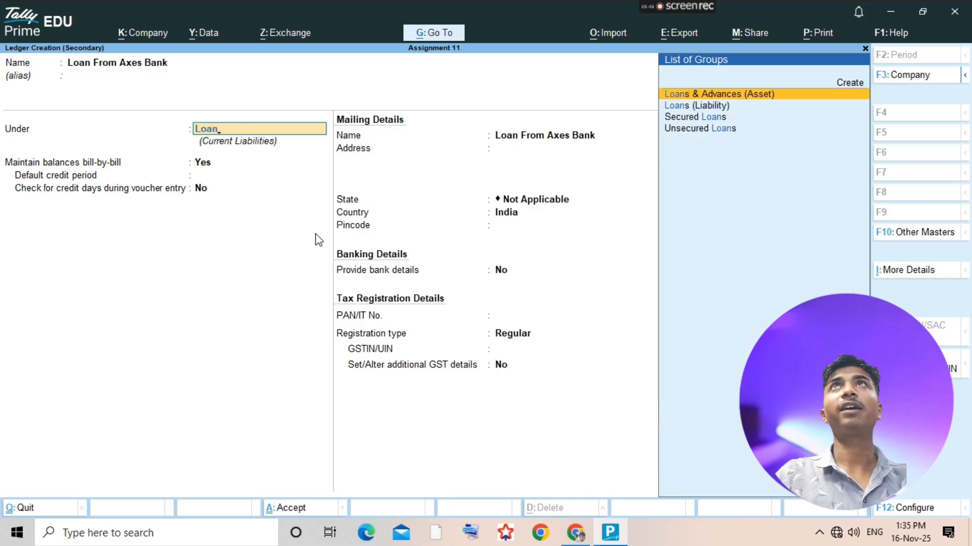
key(Down)
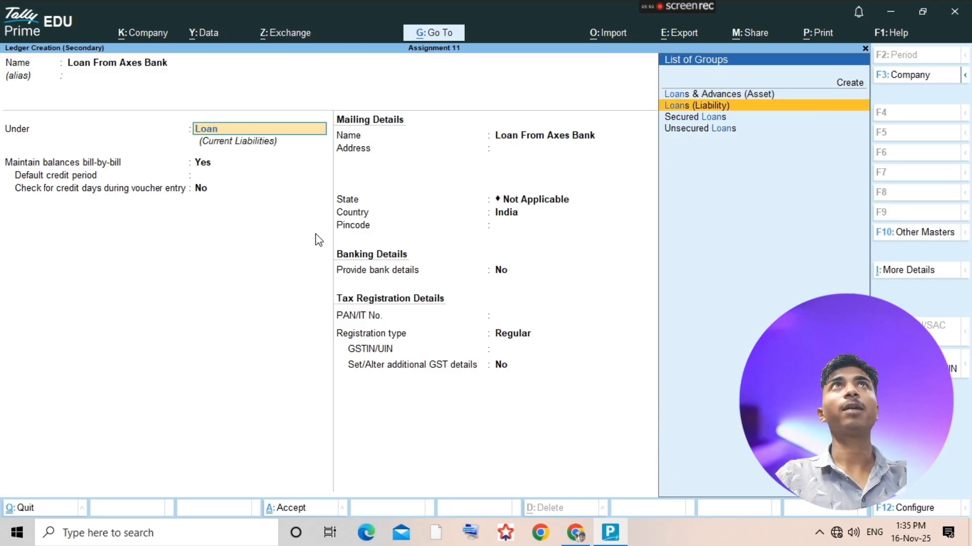
key(Return)
key(ctrl+a)
- Add a receipt voucher from the Loan From Axes Bank ledger, with that ledger as the credited account
key(Return)
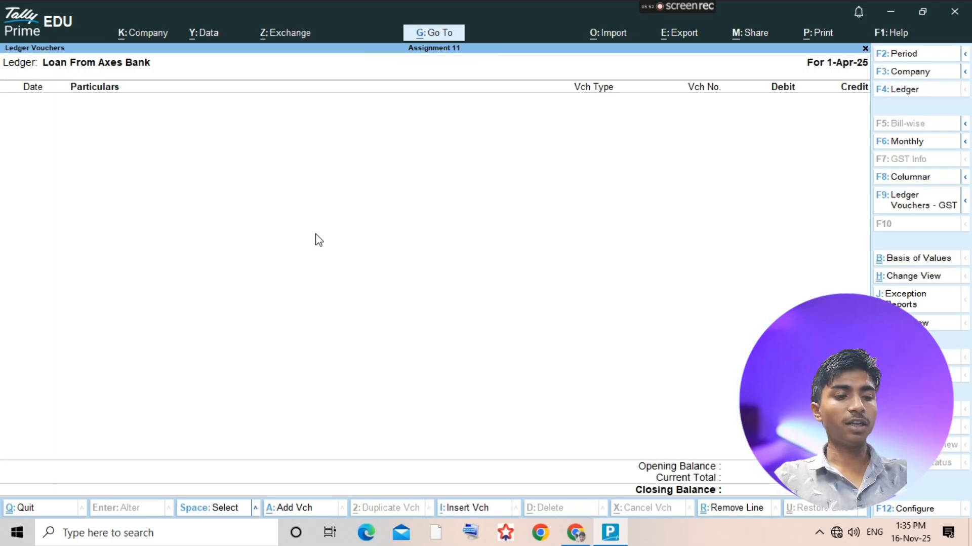
key(alt+a)
key(F6)
text(K)
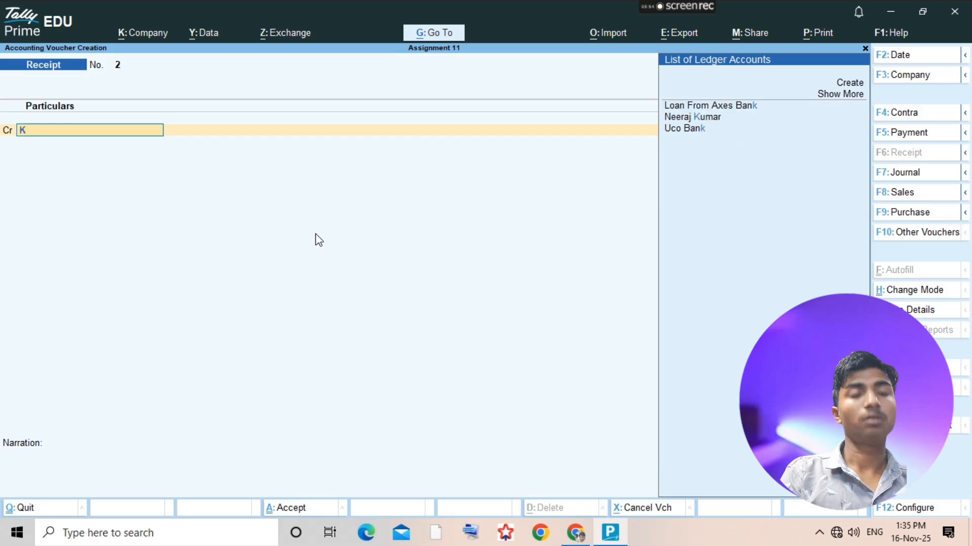
key(BackSpace)
text(Loa)
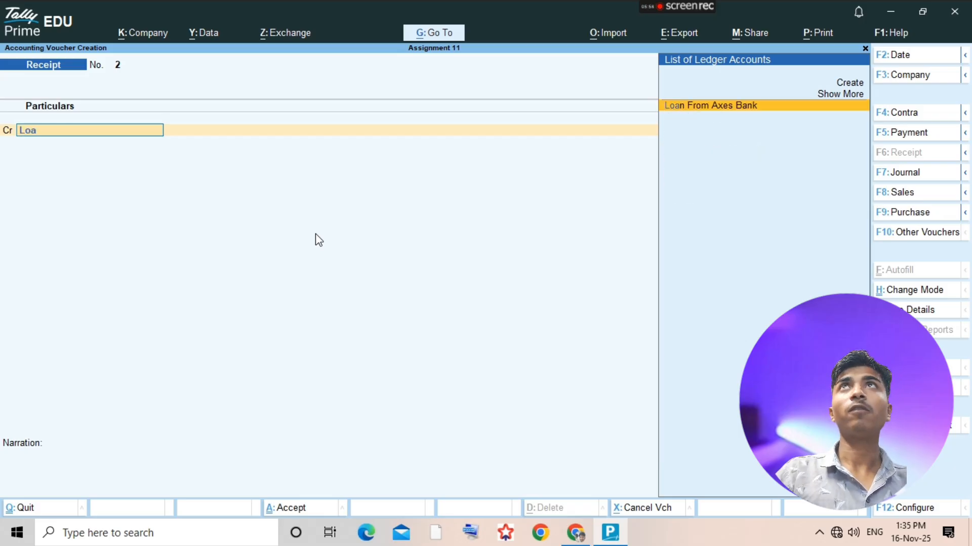
key(Return)
text(15,00,00)
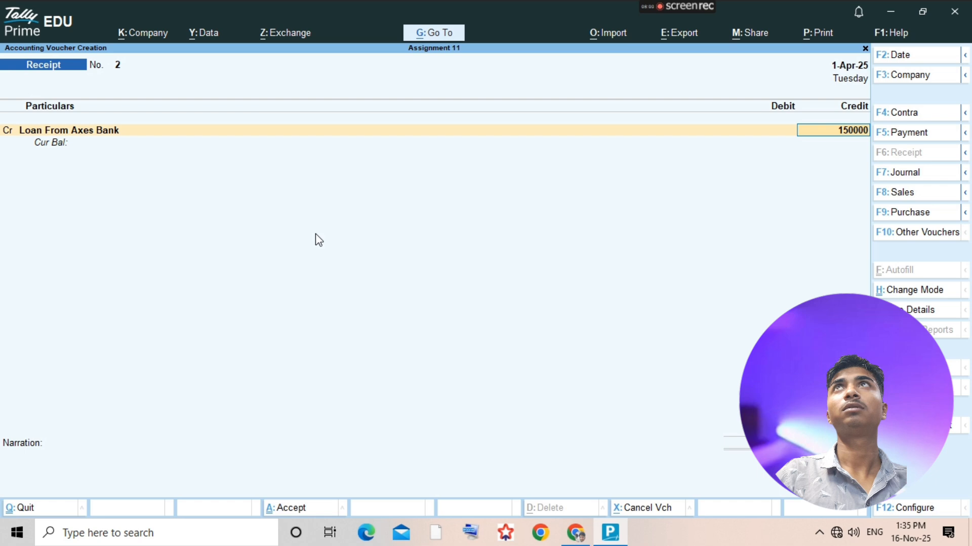
text(0)
key(Return)
text(D)
key(BackSpace)
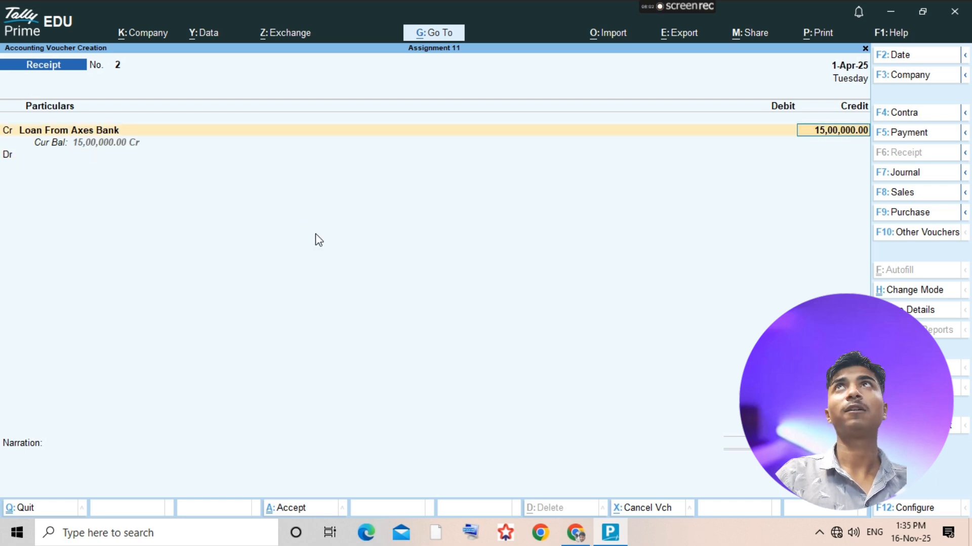
- Set the Loan From Axes Bank credit to 1,50,000, and recheck the loan transaction in the assignment PDF before choosing the debit ledger
text(1500)
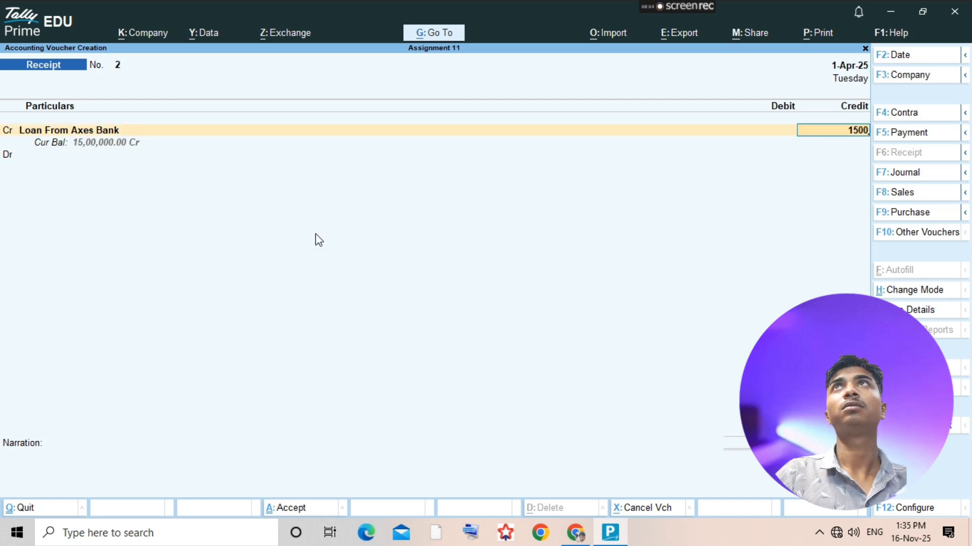
text(00)
key(Return)
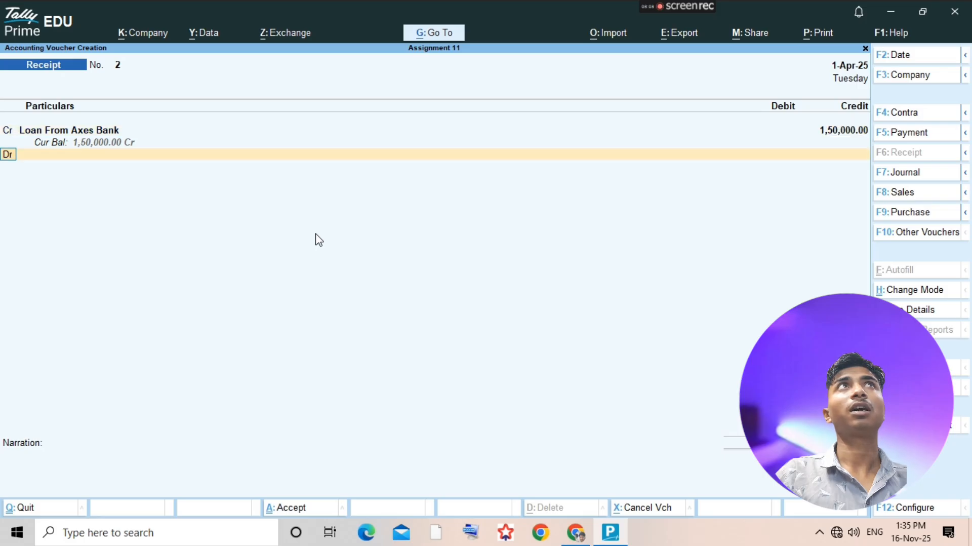
key(alt+Tab)
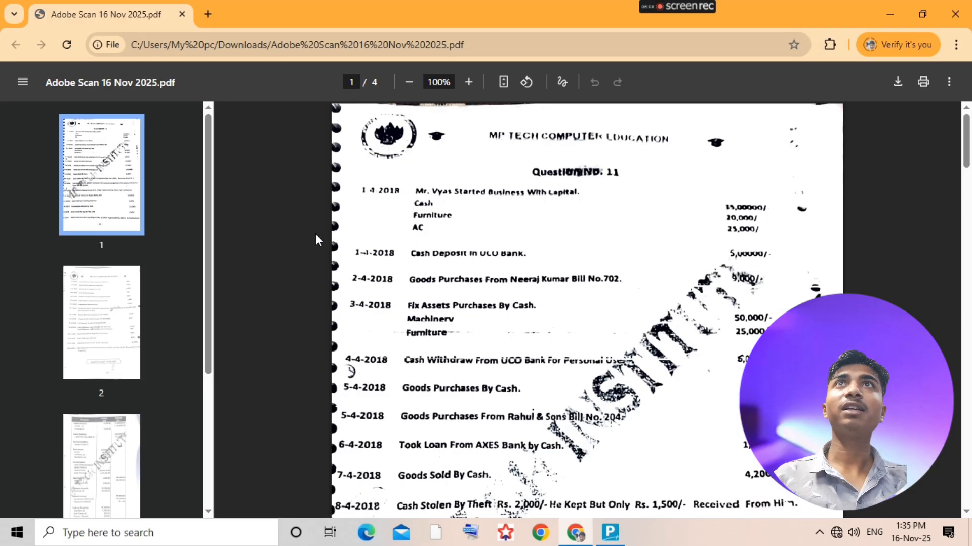
key(alt+Tab)
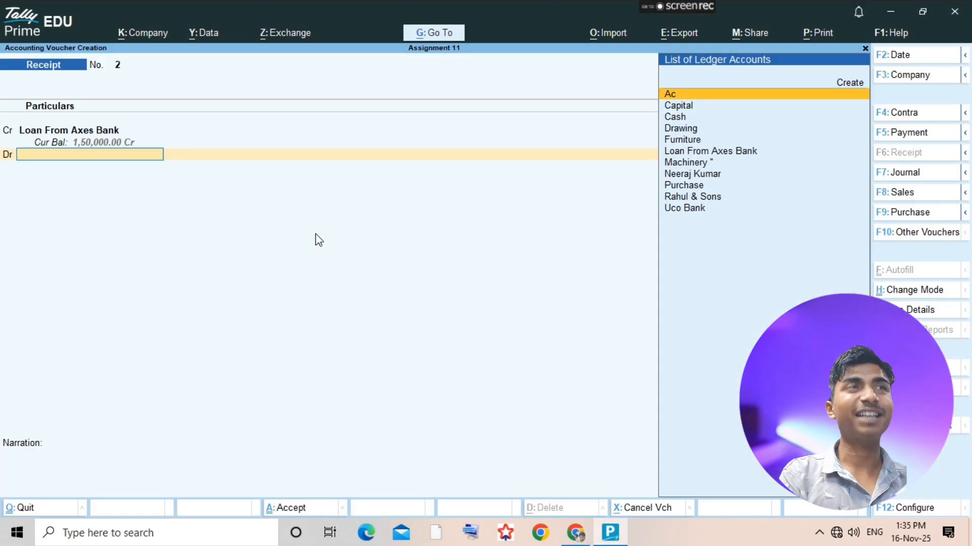
- Debit Cash with 1,50,000 in the Axes Bank loan receipt voucher, save it and return to the ledger list
text(Cash)
key(Return)
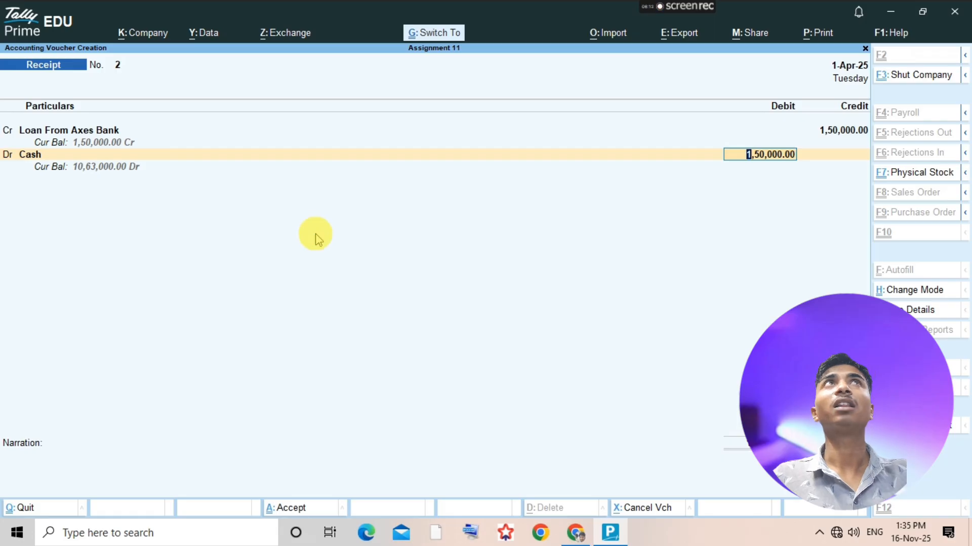
key(ctrl+a)
key(Escape)
- Check the cash sale transaction in the assignment PDF, and create a Sales ledger under Sales Accounts in TallyPrime
key(alt+Tab)
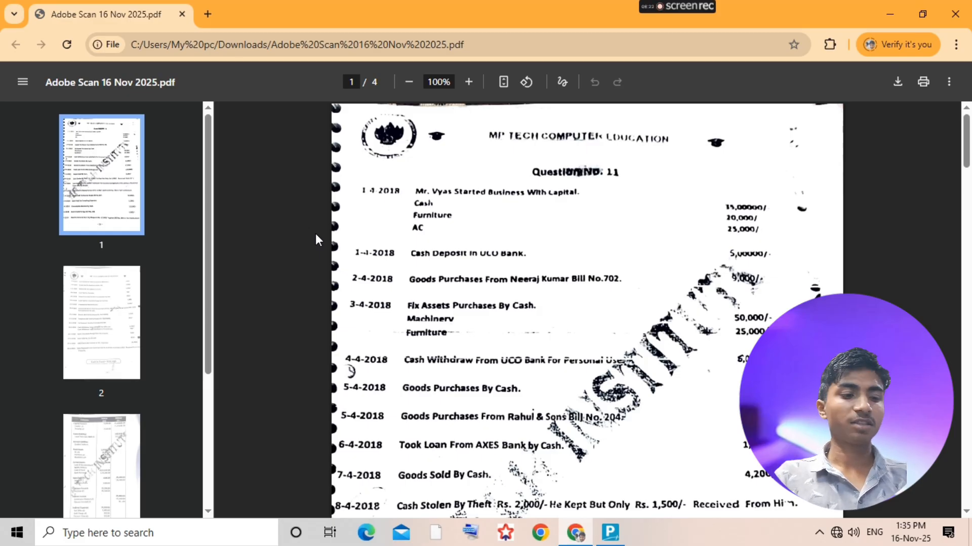
key(alt+Tab)
key(alt+c)
text(Sales)
key(Return)
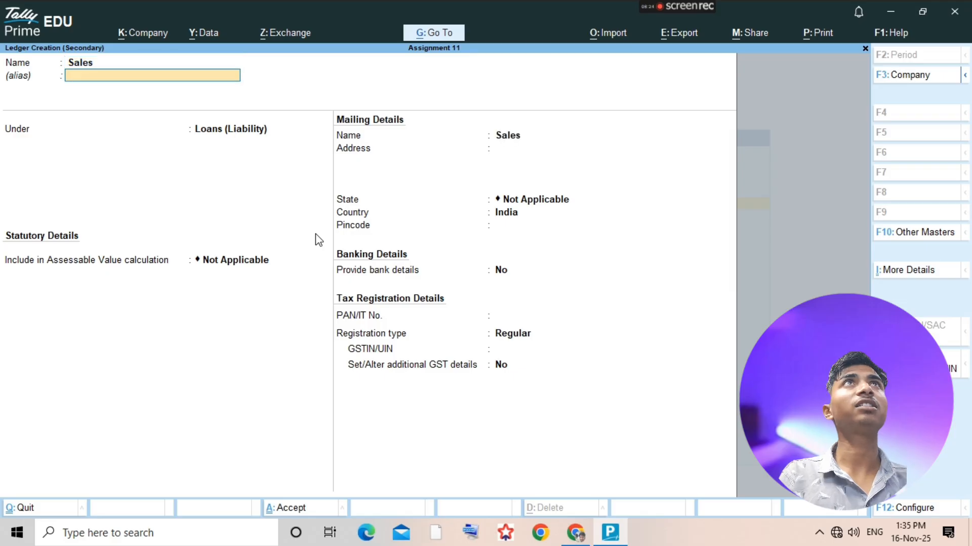
key(Return)
text(sa)
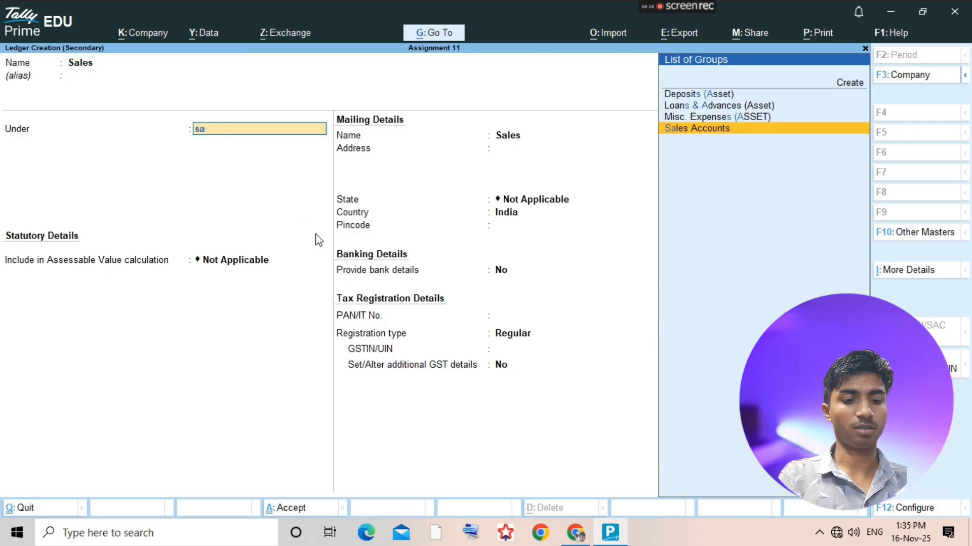
text(les)
key(Return)
key(ctrl+a)
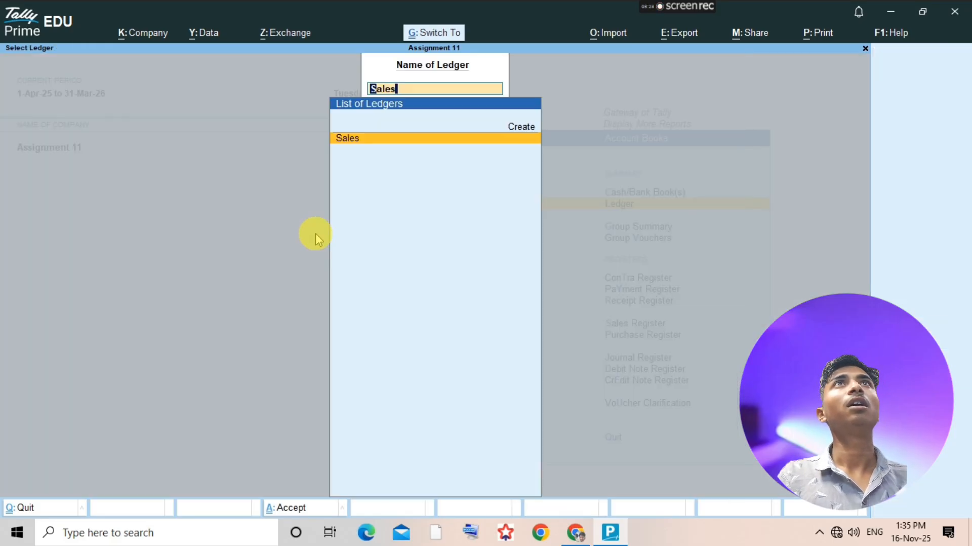
- Add a sales voucher from the Sales ledger and change its entry mode to As Voucher
key(Return)
key(alt+a)
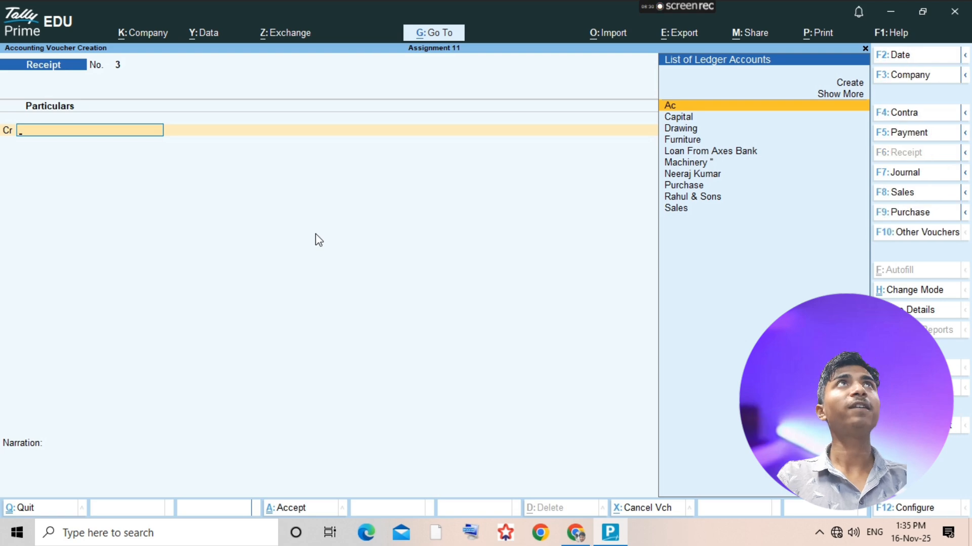
key(F8)
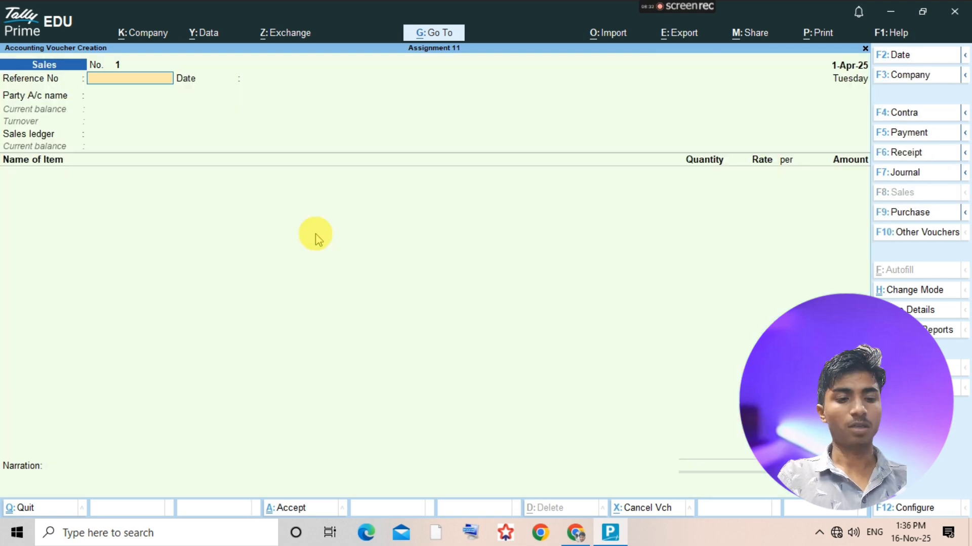
key(ctrl+h)
key(Down)
key(Down)
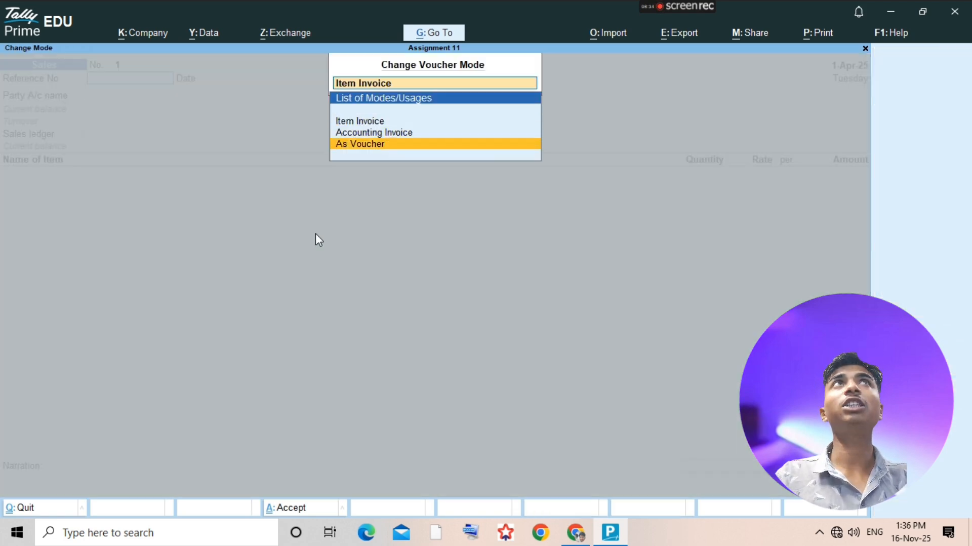
key(Return)
- Debit Cash and credit Sales with 4,200 in the sales voucher, save it and return to the ledger list
key(Return)
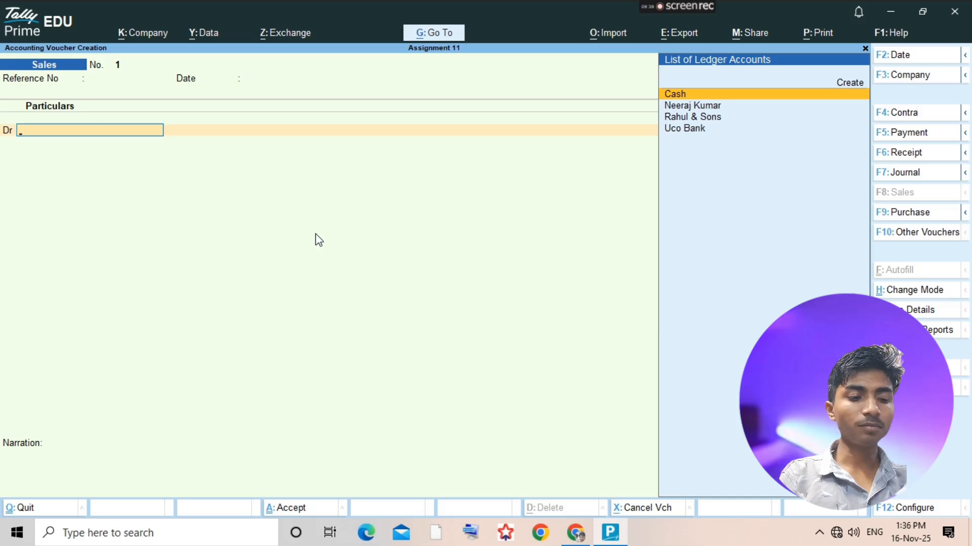
text(cash)
key(Return)
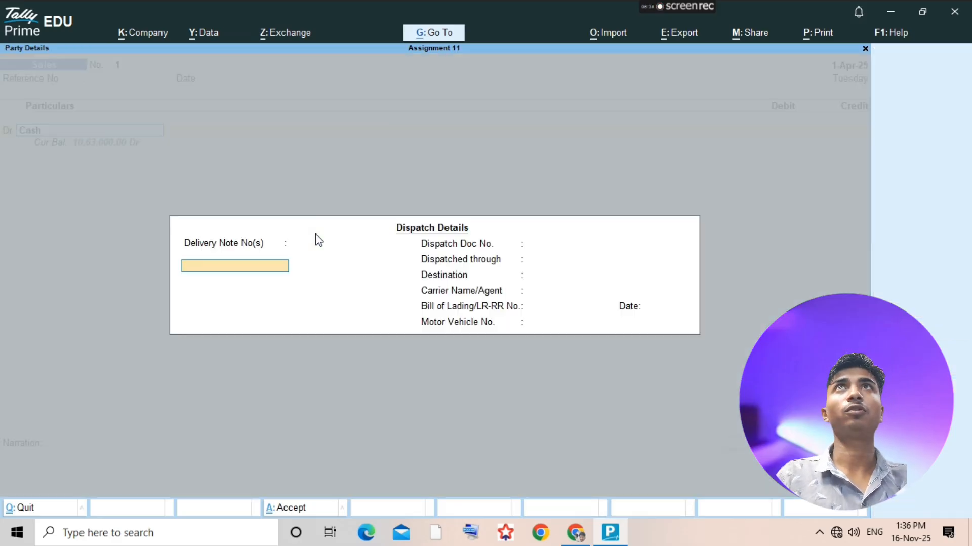
key(ctrl+a)
text(4200)
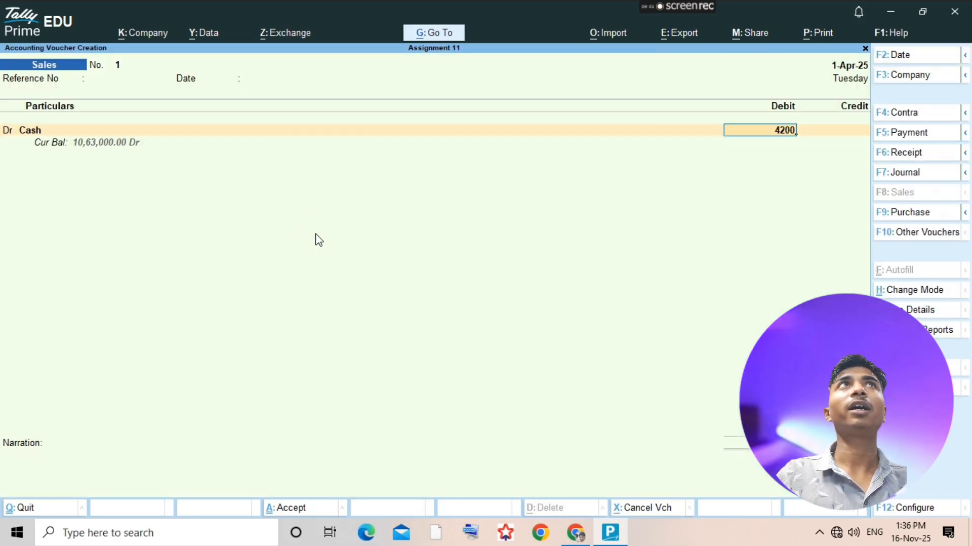
key(Return)
key(Return)
key(ctrl+a)
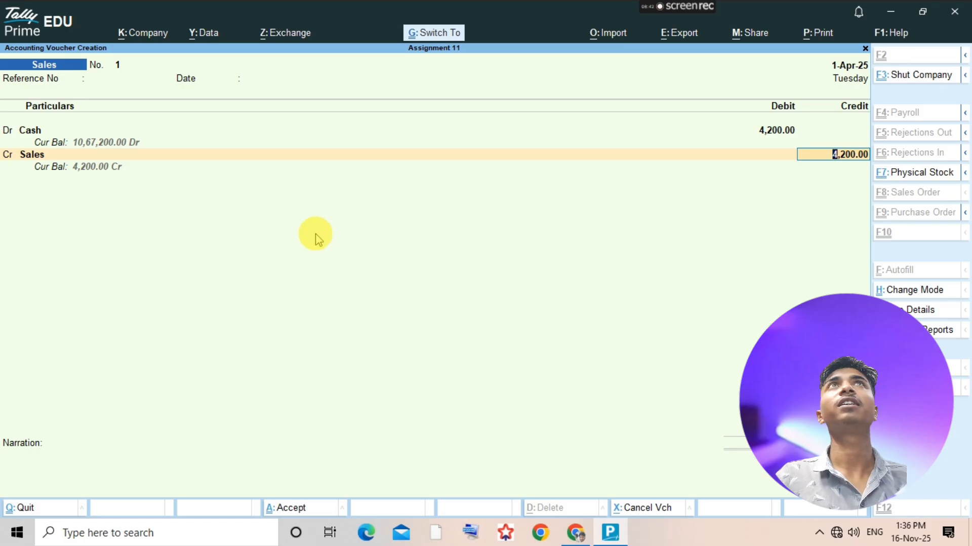
key(ctrl+a)
key(Escape)
- Examine the remaining transactions and the account summary pages in the assignment PDF, including the 8-4-2018 theft entry
key(alt+Tab)
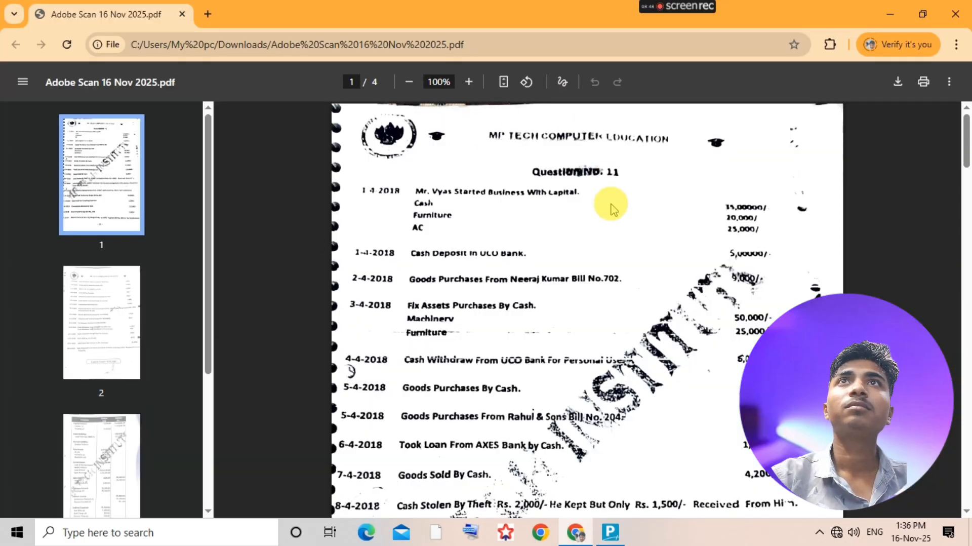
scroll(587, 357, down, 3)
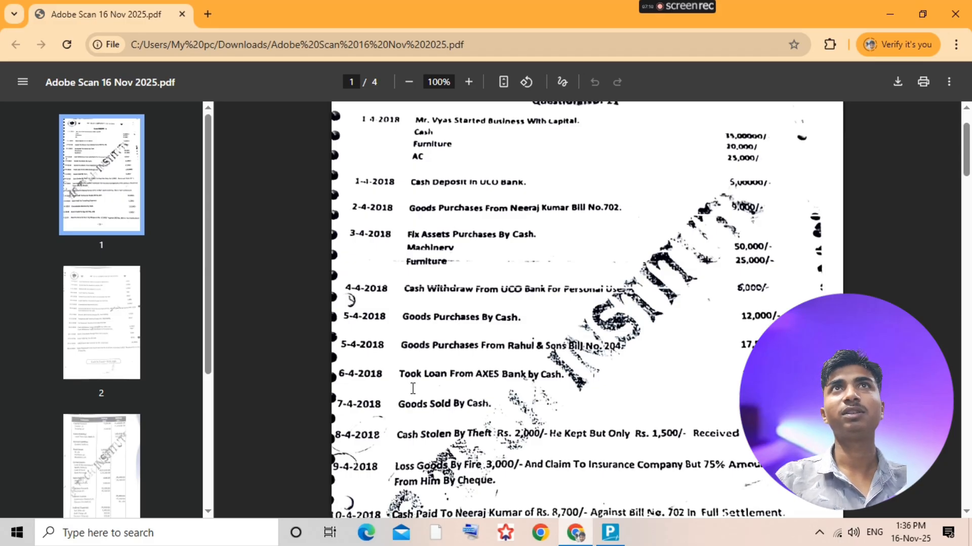
scroll(587, 490, down, 20)
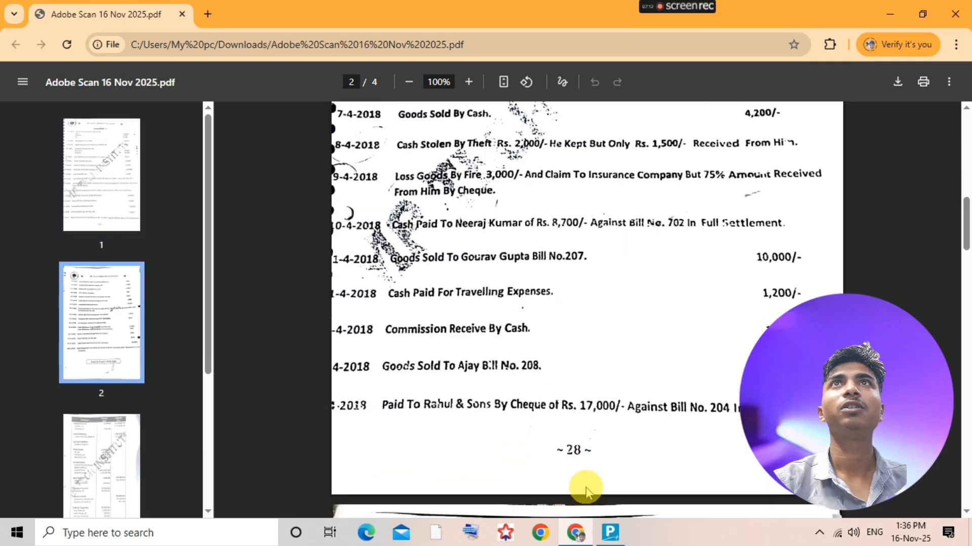
scroll(587, 490, down, 4)
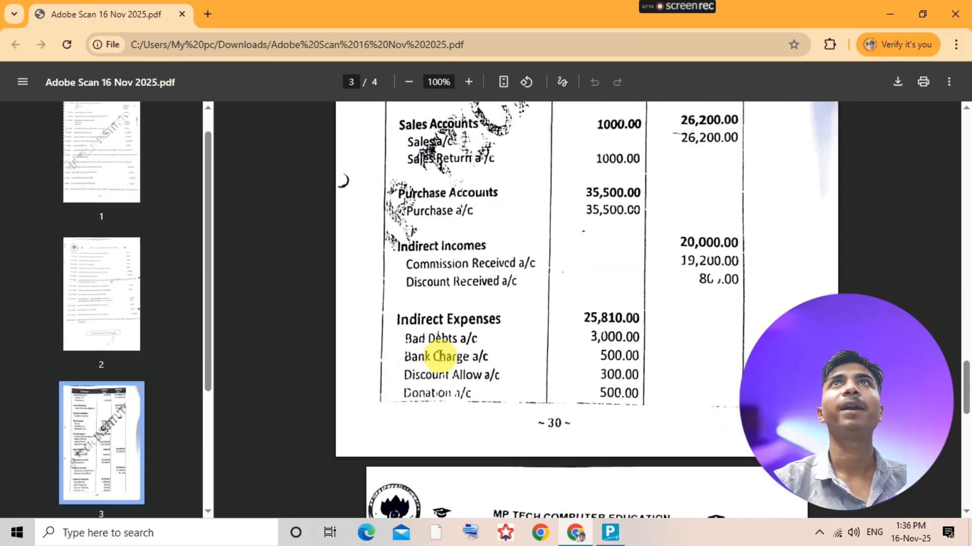
scroll(576, 362, up, 6)
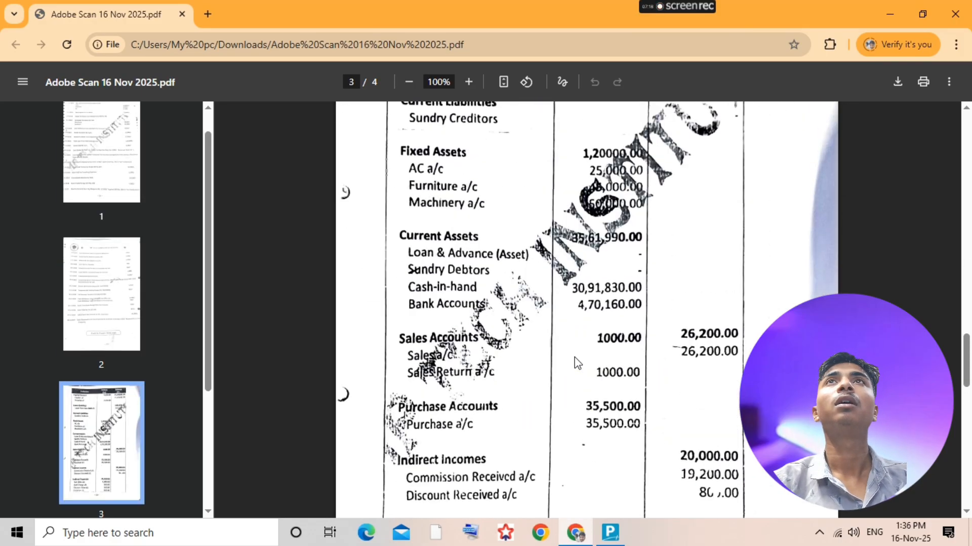
scroll(577, 368, down, 5)
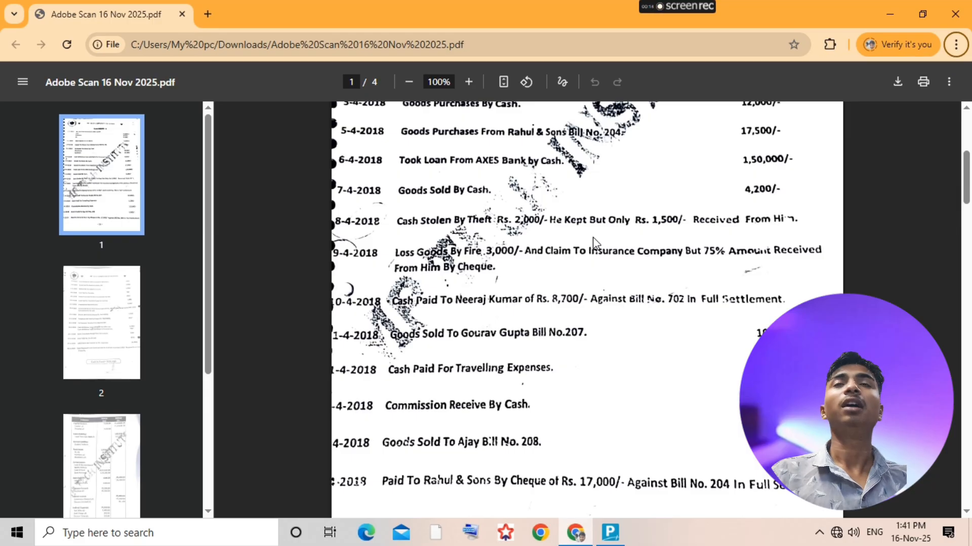
- Start a new ledger in TallyPrime named Loss by Theft, checking the name against the theft transaction in the assignment PDF
key(alt+Tab)
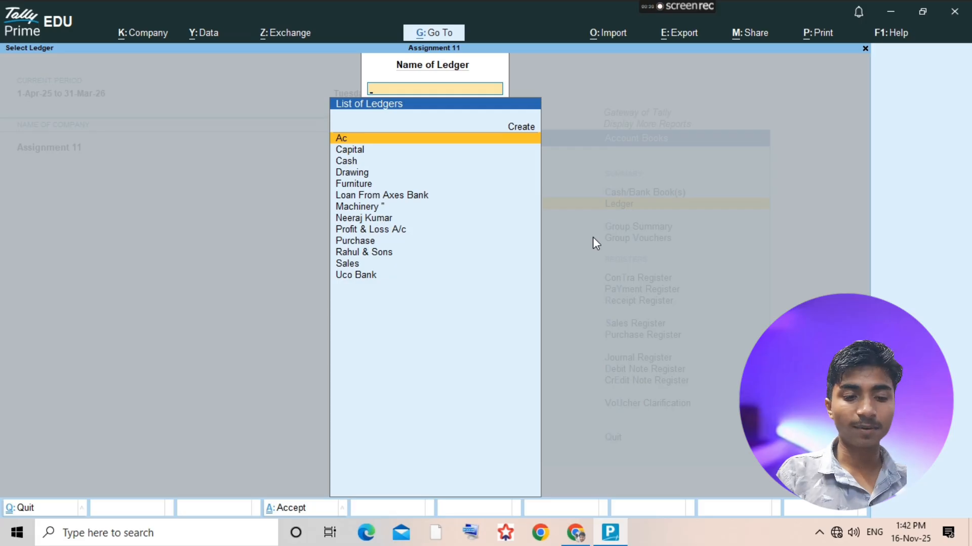
key(alt+c)
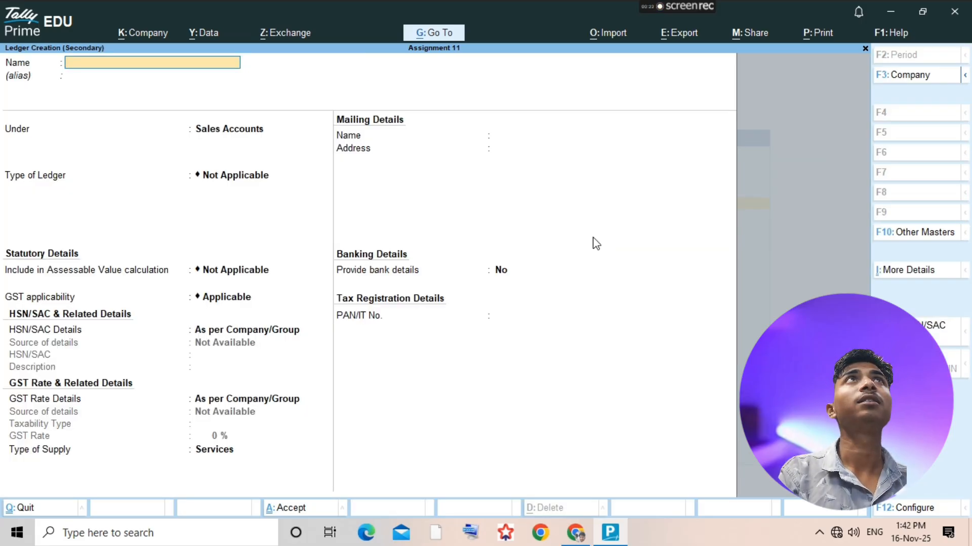
text(Loss by the)
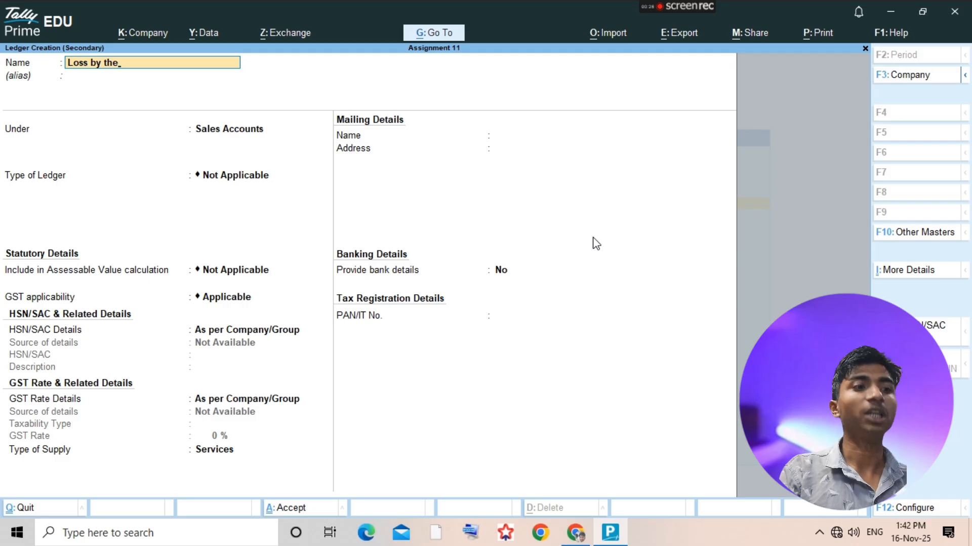
key(BackSpace)
key(BackSpace)
key(BackSpace)
text(Theft)
key(alt+Tab)
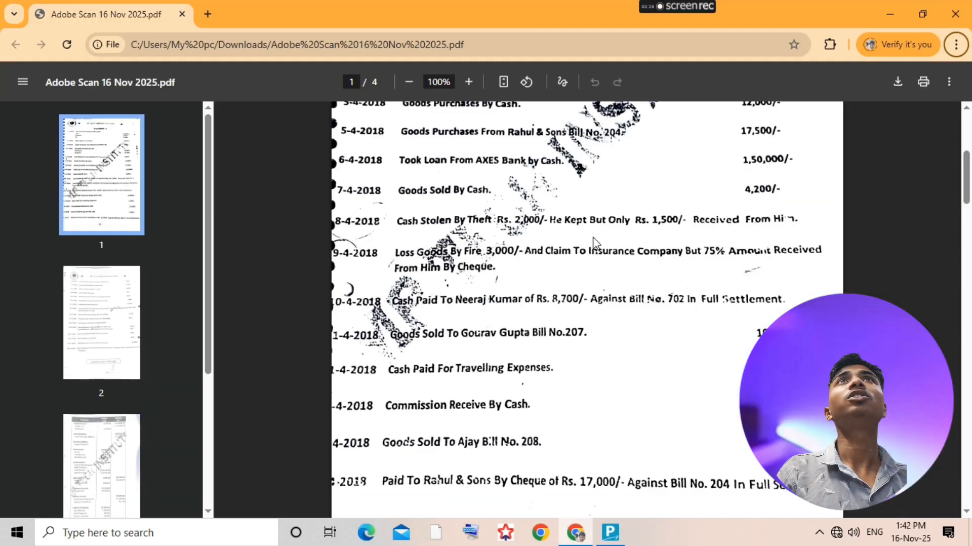
key(alt+Tab)
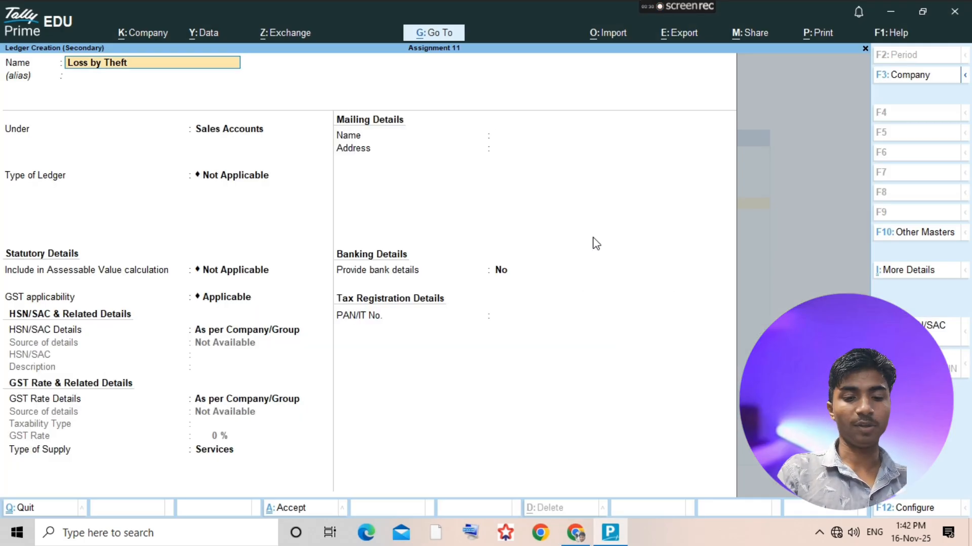
- Place the Loss by Theft ledger under Indirect Expenses and save it
key(Return)
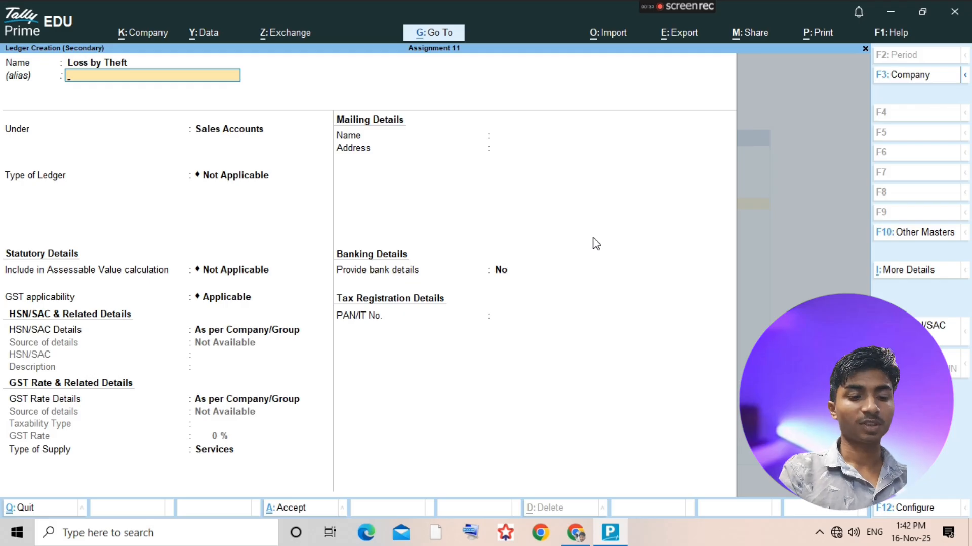
key(Return)
text(Indir)
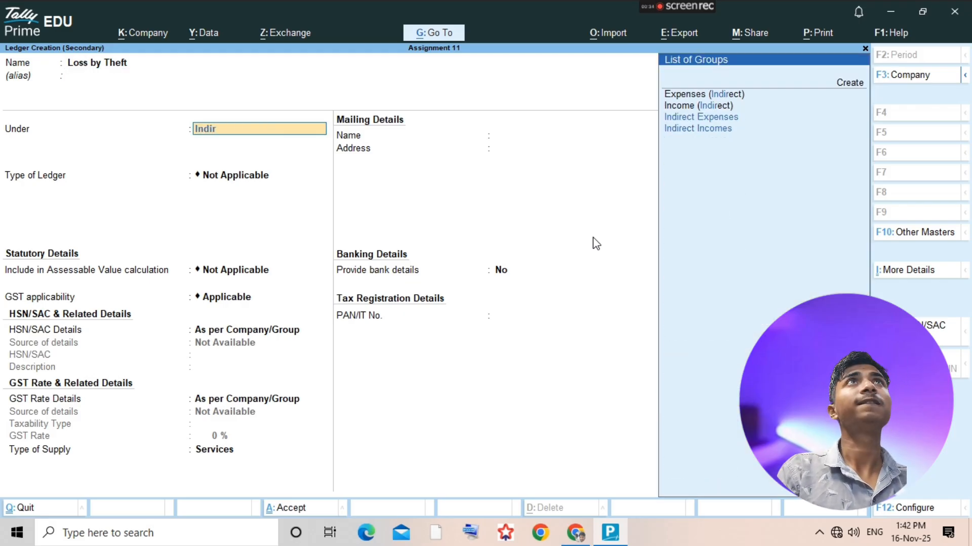
text(ect)
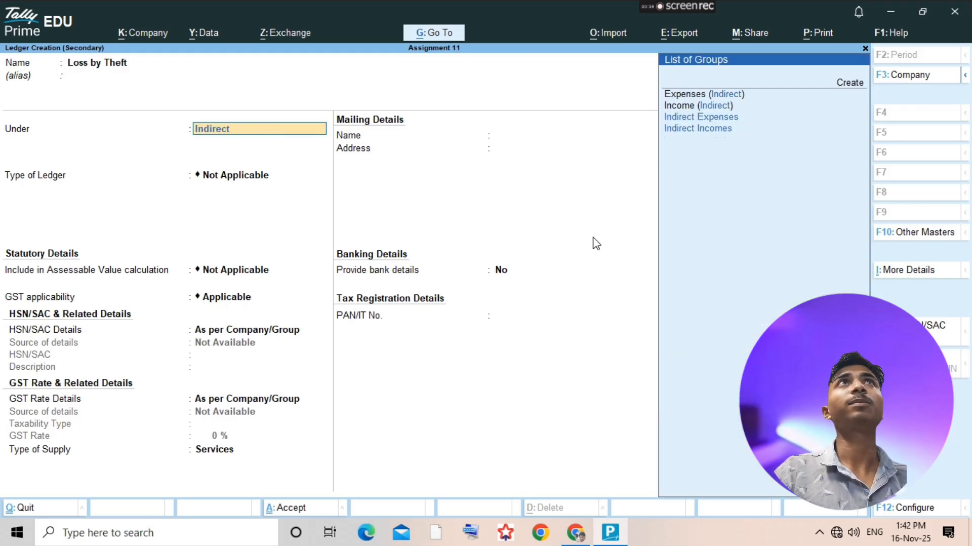
key(Return)
key(ctrl+a)
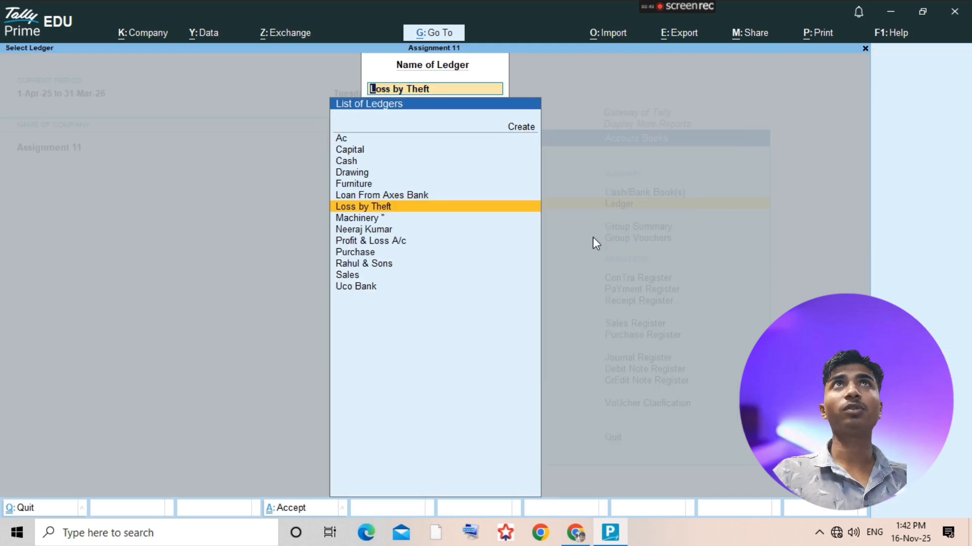
- Add a payment voucher from the Loss by Theft ledger, and recheck the stolen cash amount in the assignment PDF
key(Return)
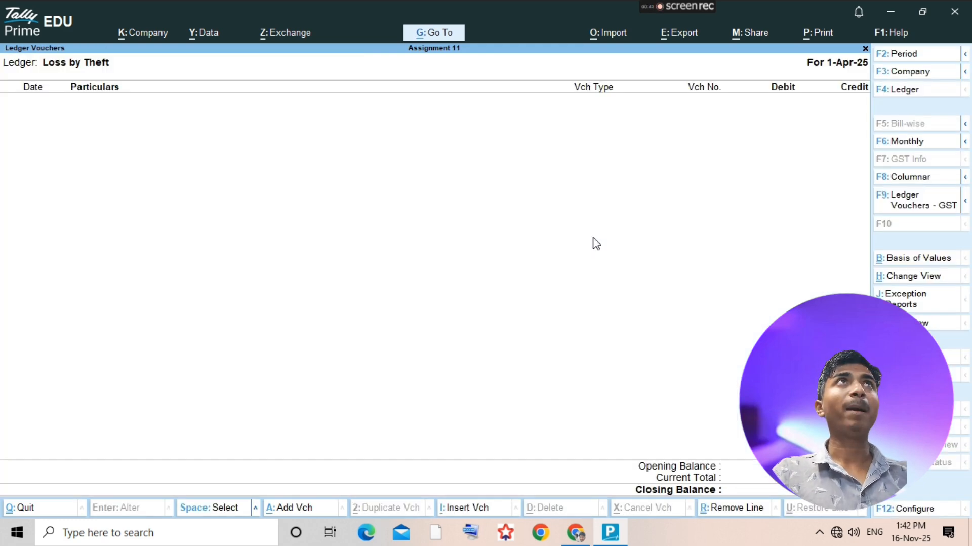
key(alt+a)
key(F5)
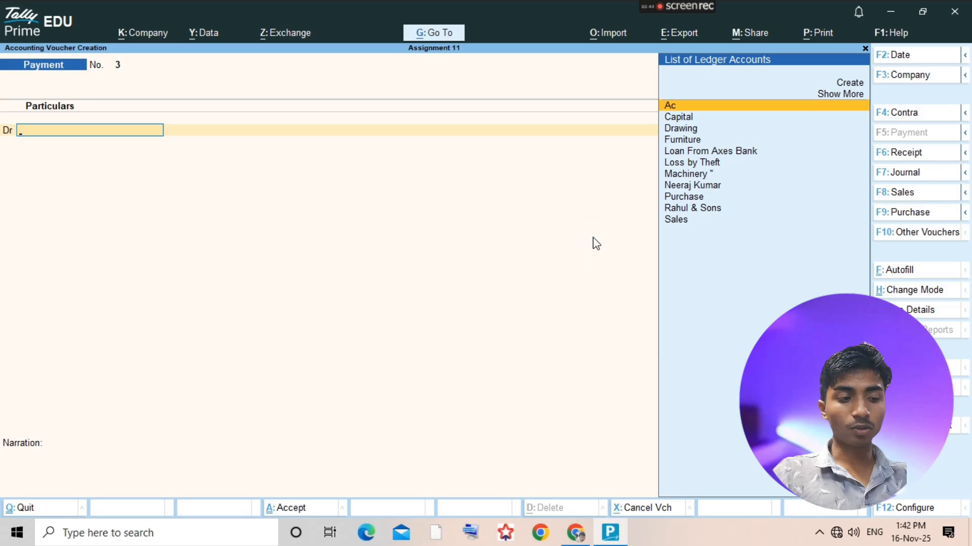
key(alt+Tab)
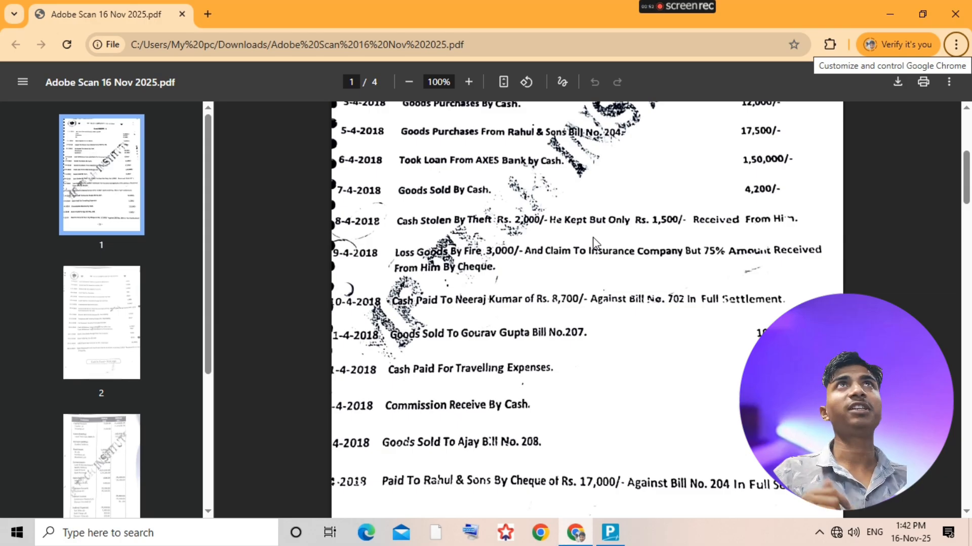
key(alt+Tab)
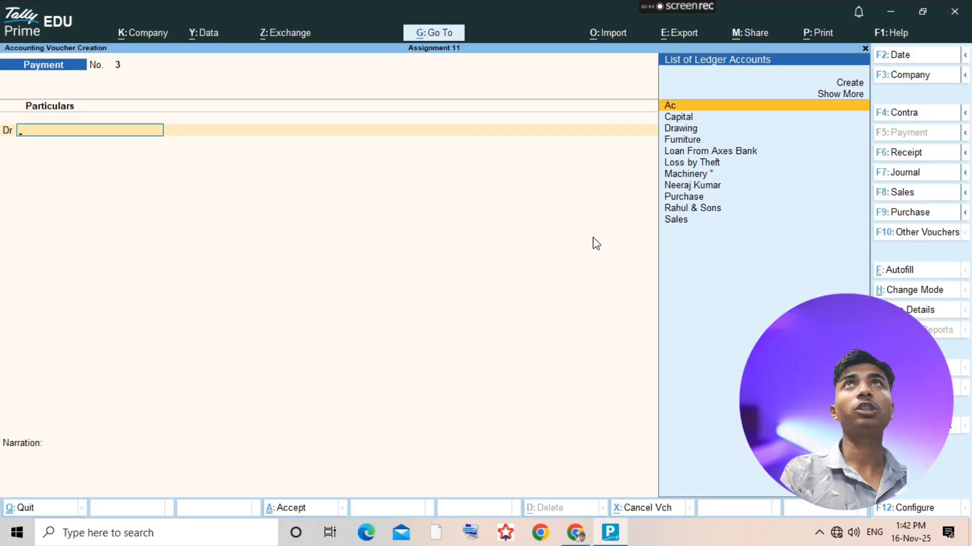
- Debit Loss by Theft with 2,000, credit Cash with the same amount, and save the payment voucher
text(loss)
key(Return)
text(2)
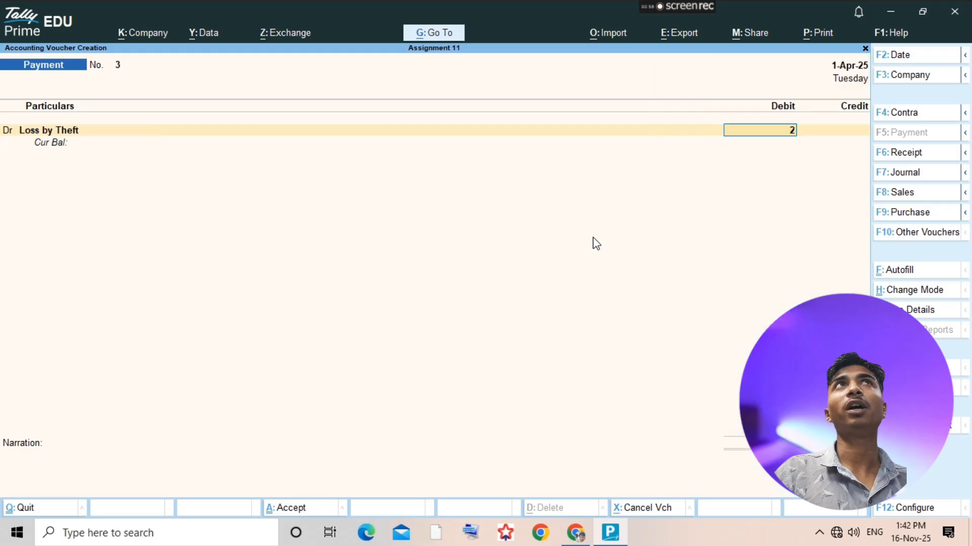
text(000)
key(Return)
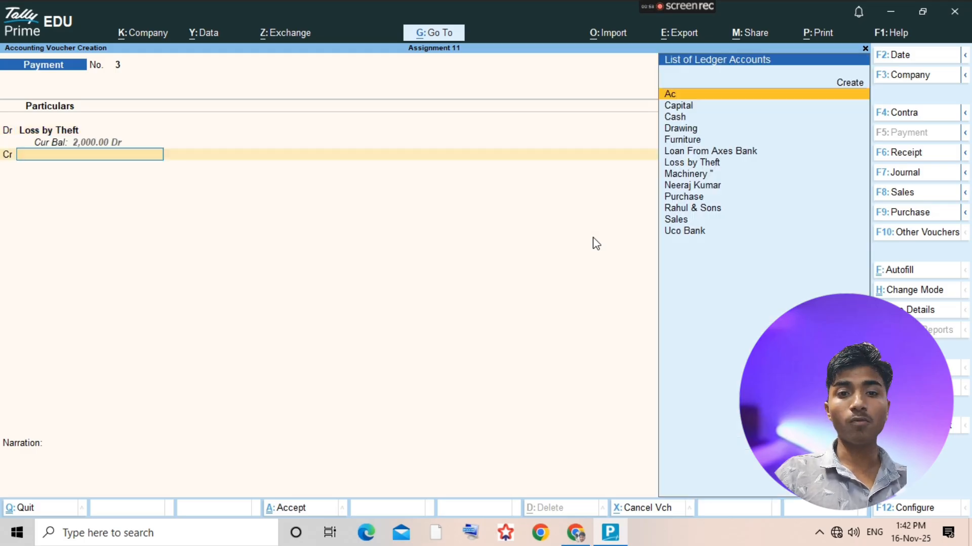
text(cash)
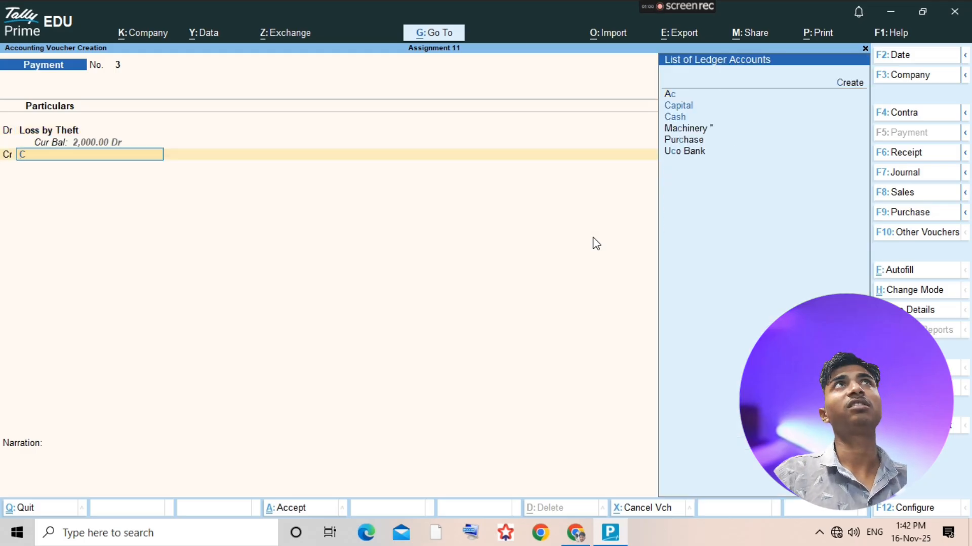
key(Return)
click(592, 236)
key(ctrl+a)
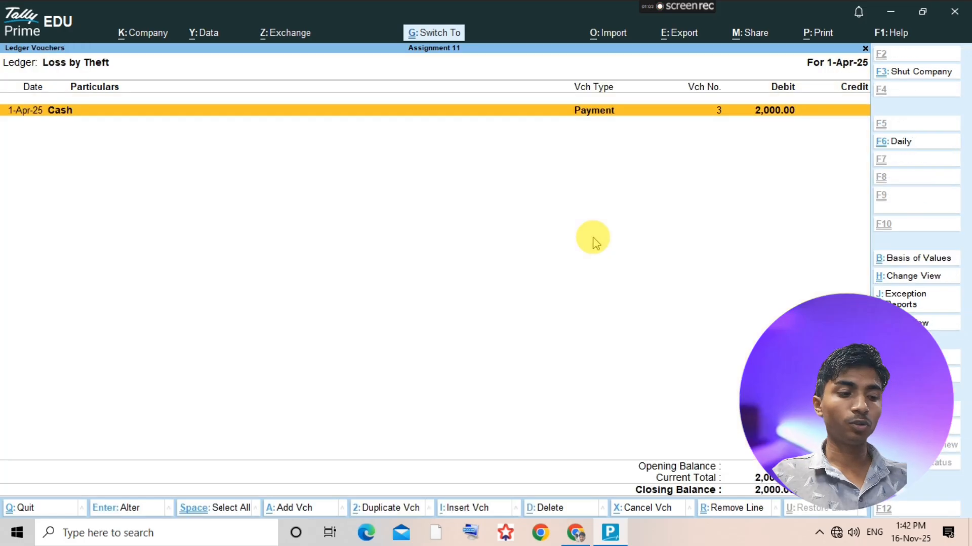
- Add a receipt voucher from the Loss by Theft ledger, crediting Cash with 1,500 and debiting Loss by Theft with the same amount
key(alt+a)
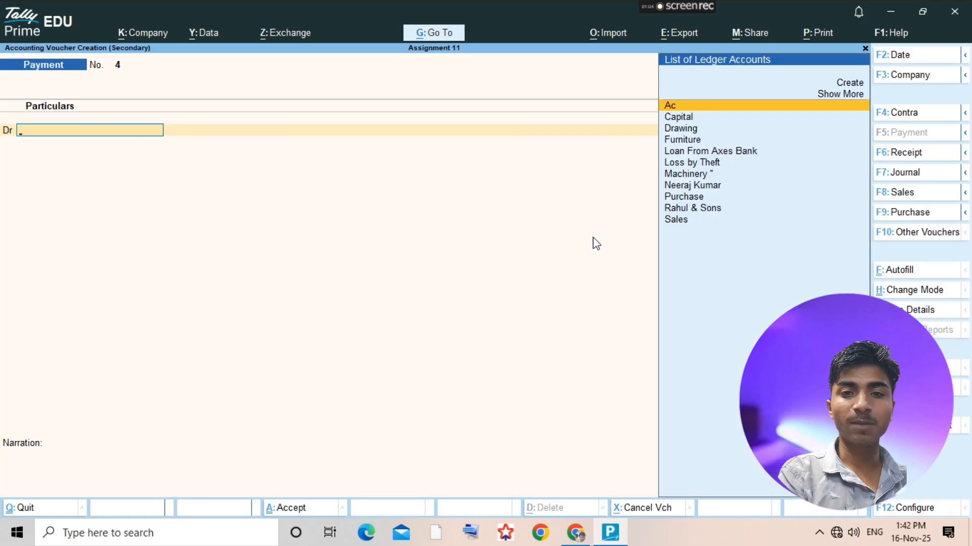
key(F6)
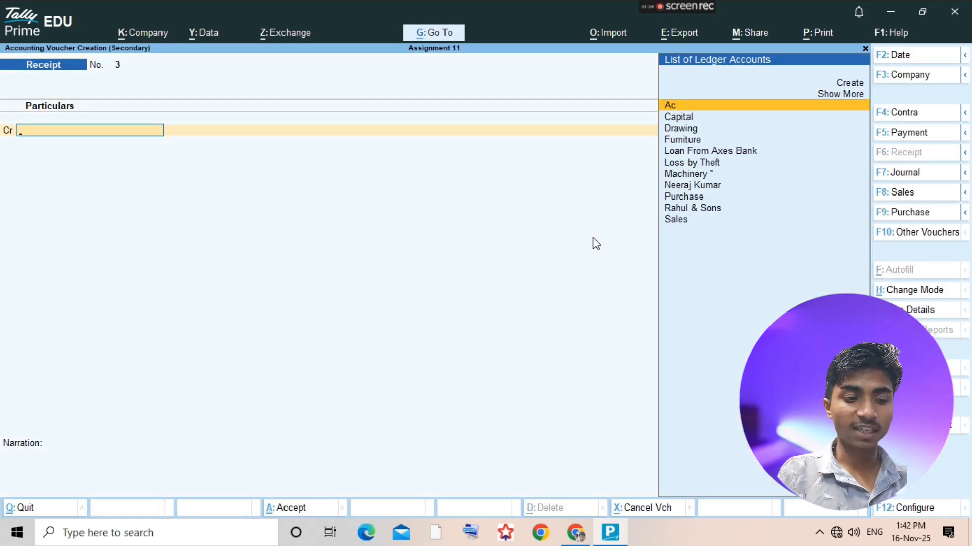
text(Cash)
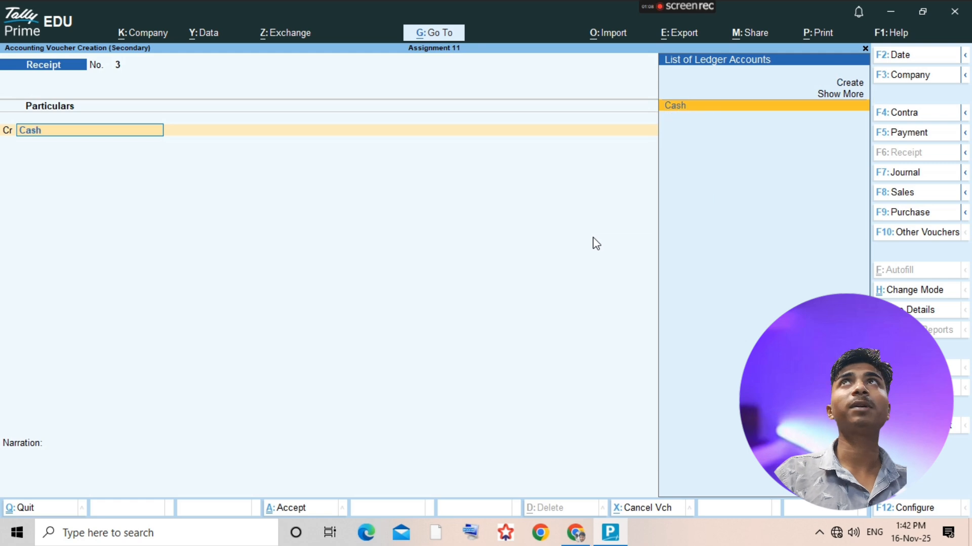
key(Return)
text(1500)
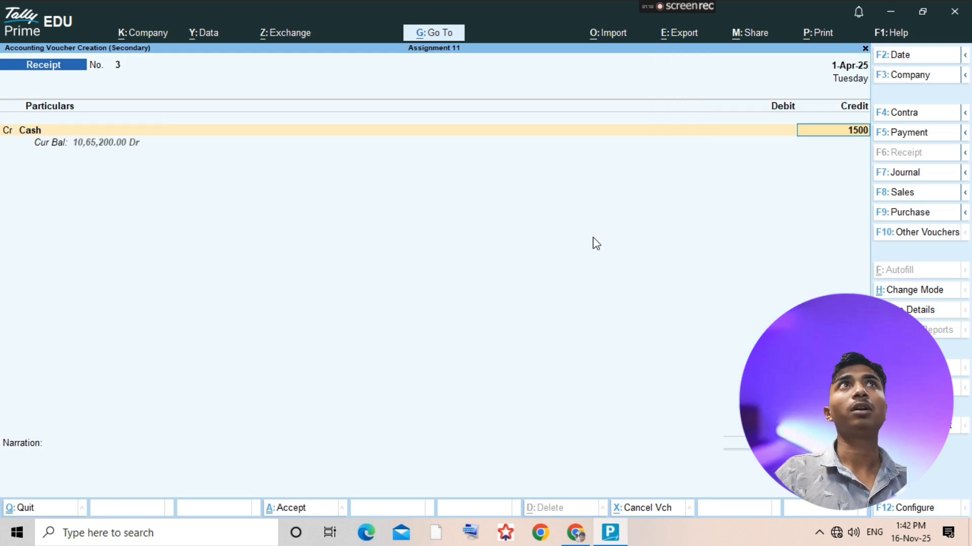
key(Return)
text(Loss)
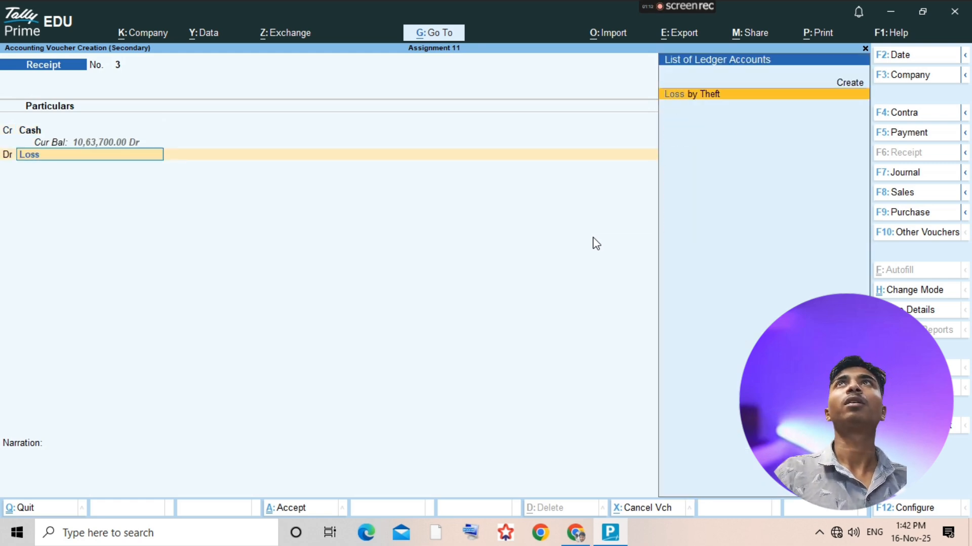
key(Return)
key(ctrl+a)
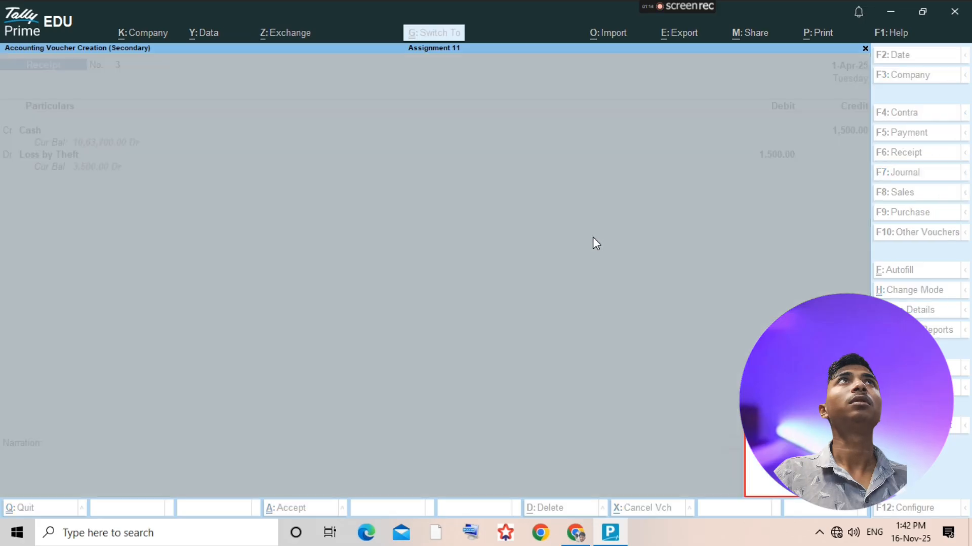
- Swap the receipt voucher's ledgers so Loss by Theft is credited and Cash is debited with 1,500, and save the voucher
key(Escape)
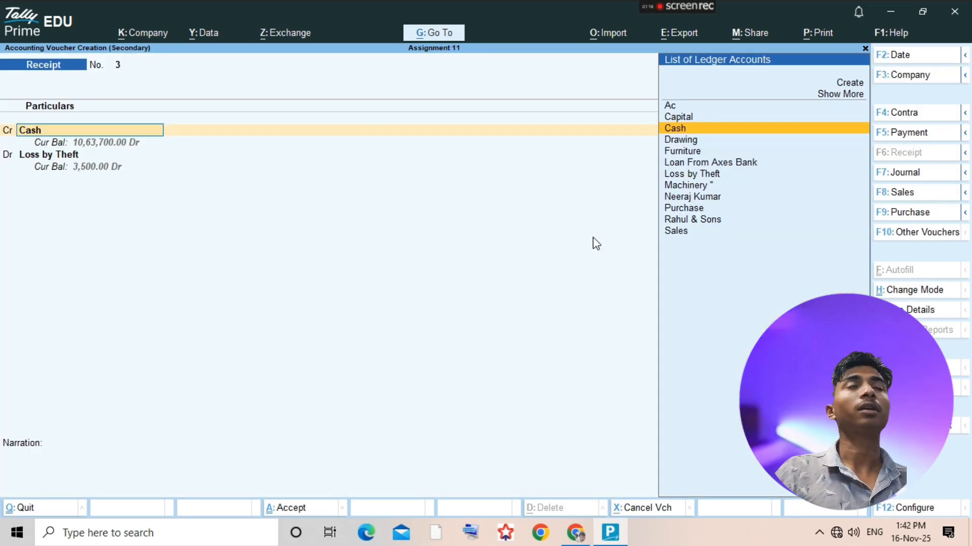
text(Loss)
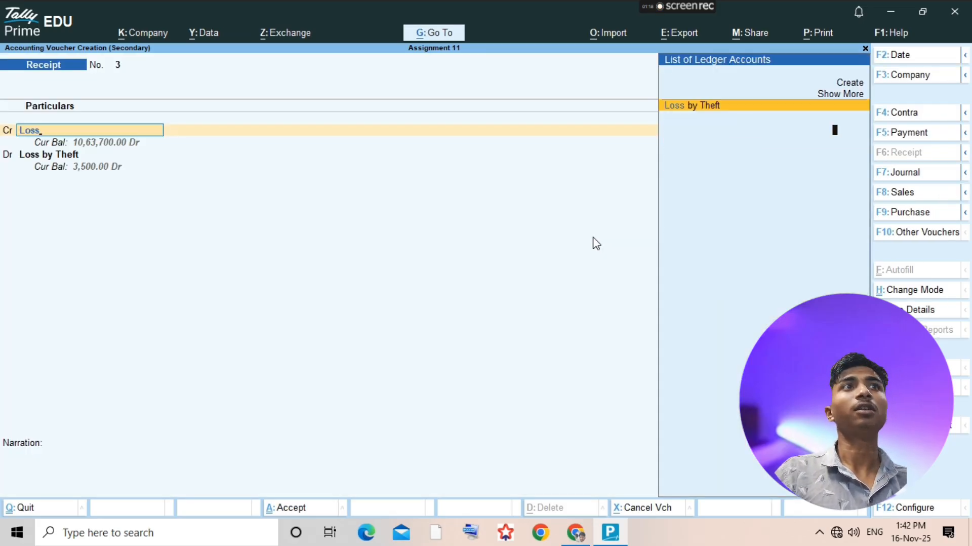
key(Return)
key(Return)
text(Cash)
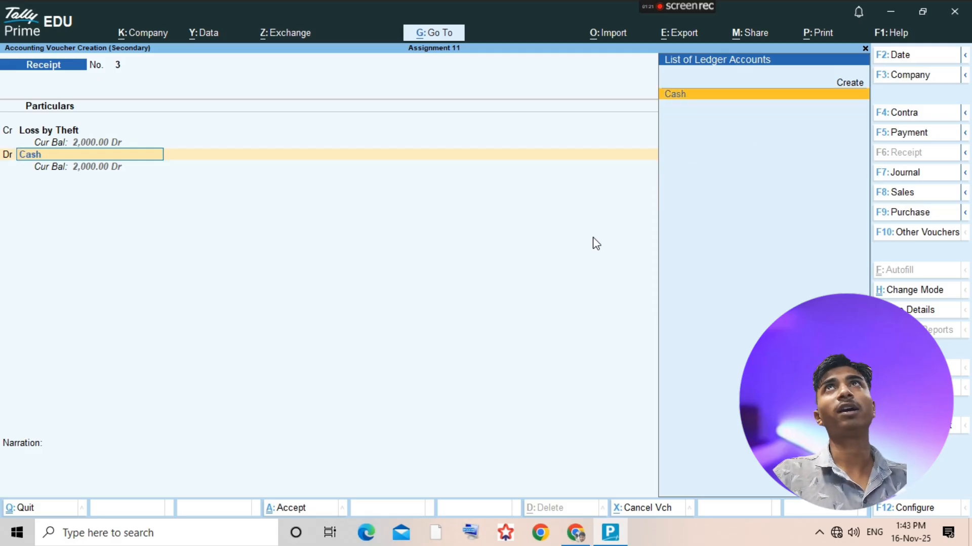
key(Return)
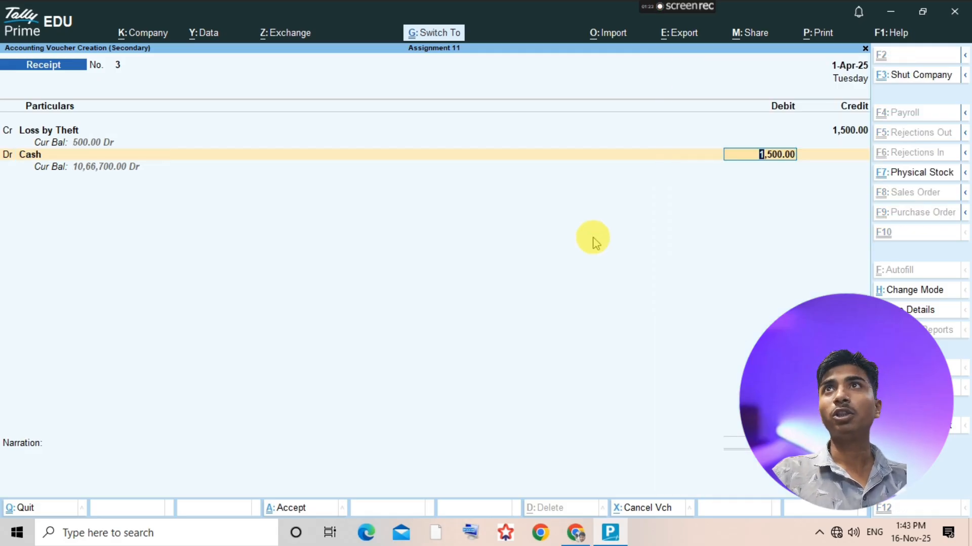
key(ctrl+a)
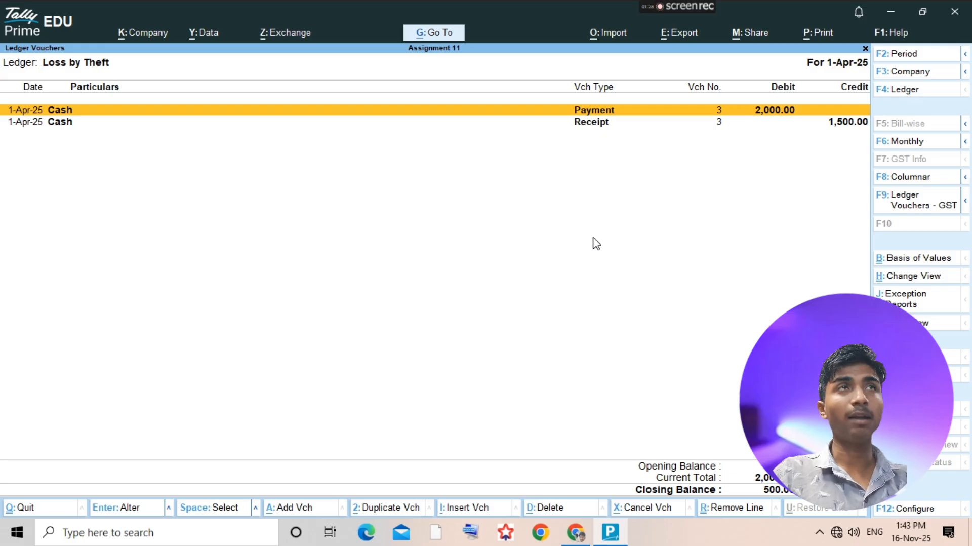
- Add a journal voucher from the Loss by Theft ledger and debit Profit & Loss A/c with 500
key(alt+a)
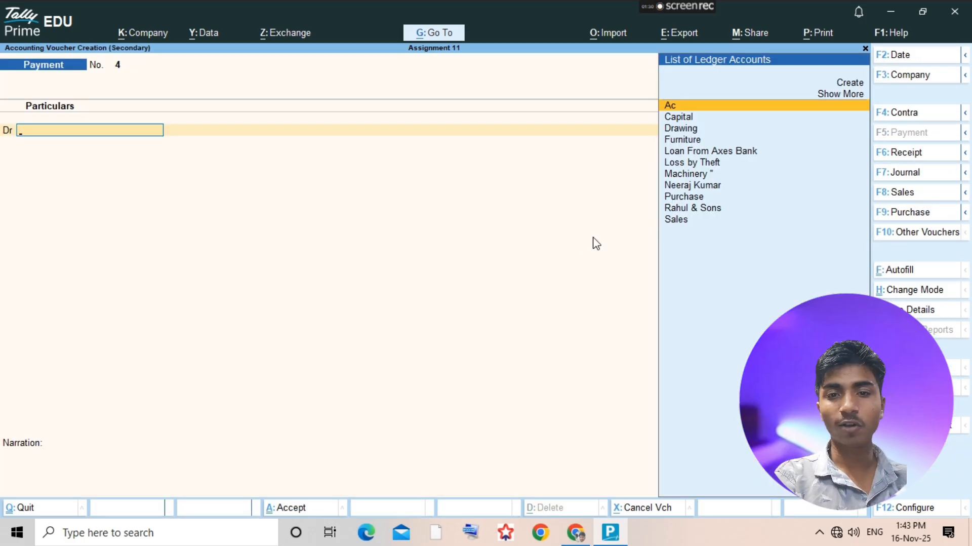
key(F7)
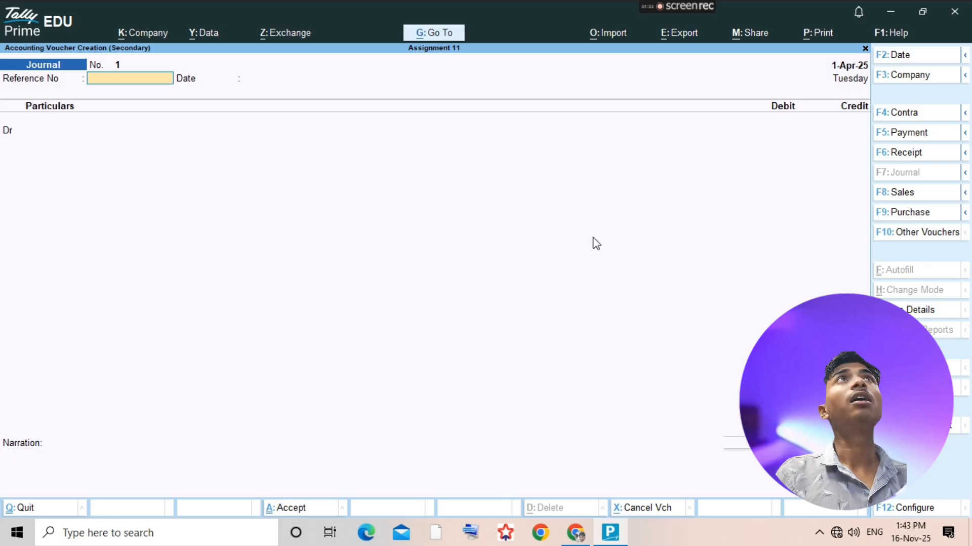
key(Return)
key(Return)
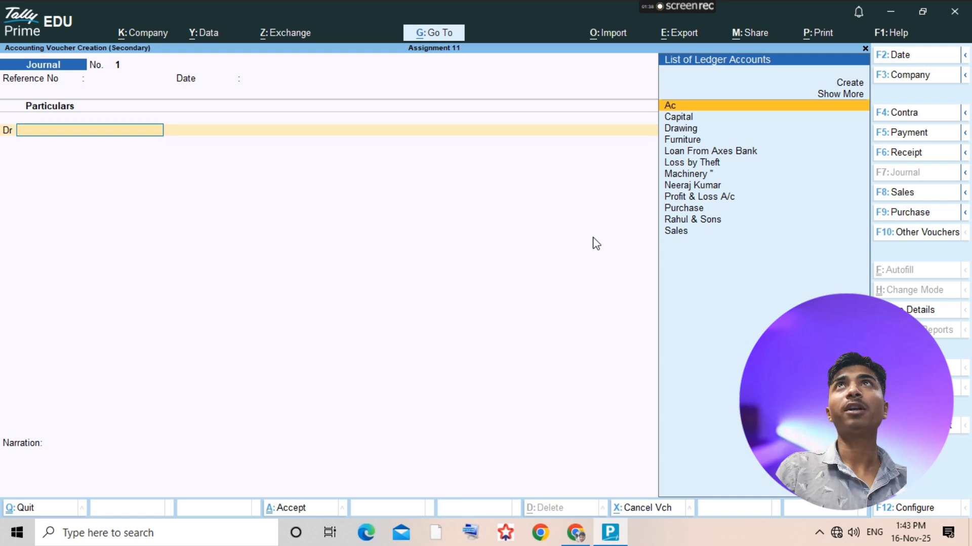
text(pro)
key(Return)
text(500)
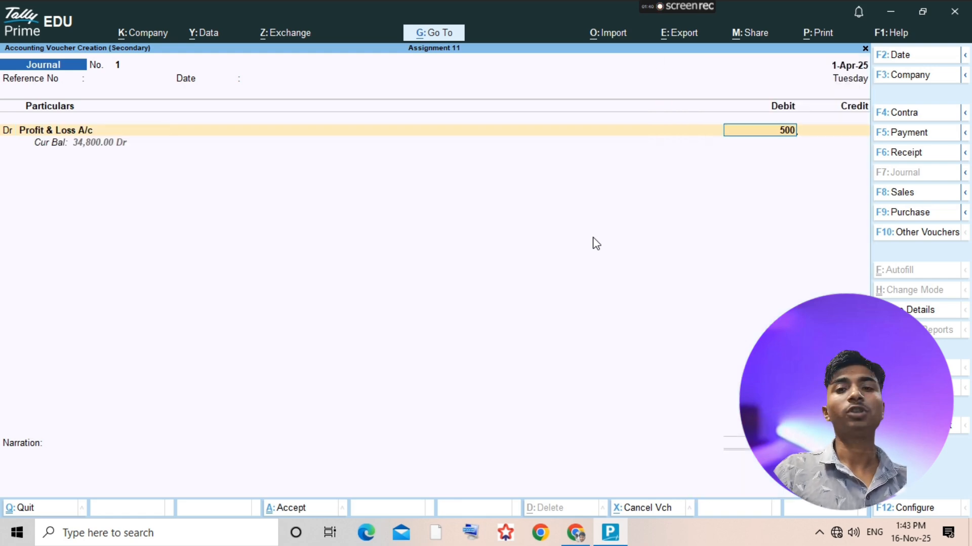
- Credit Loss by Theft with 500, save the journal voucher, and close the ledger's voucher report
key(Return)
text(Loss)
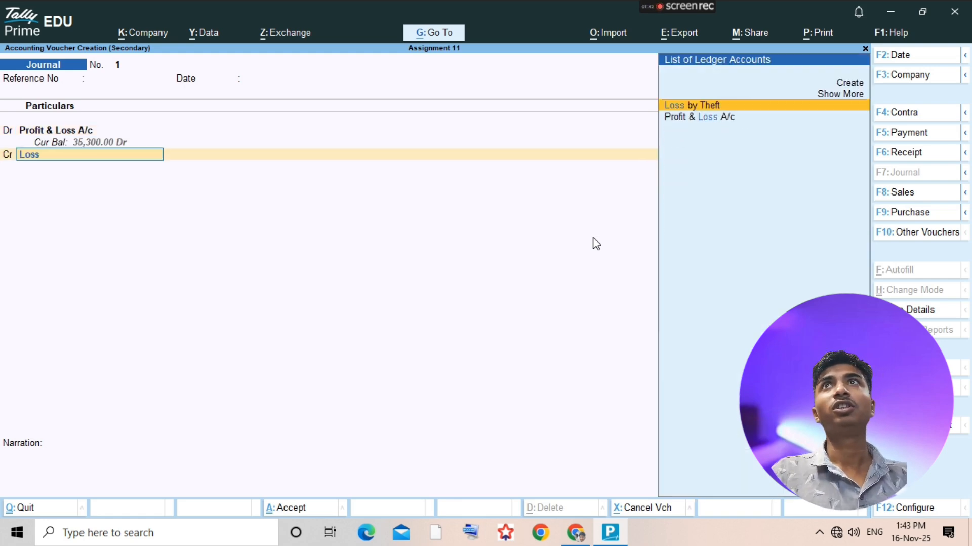
key(Return)
key(ctrl+a)
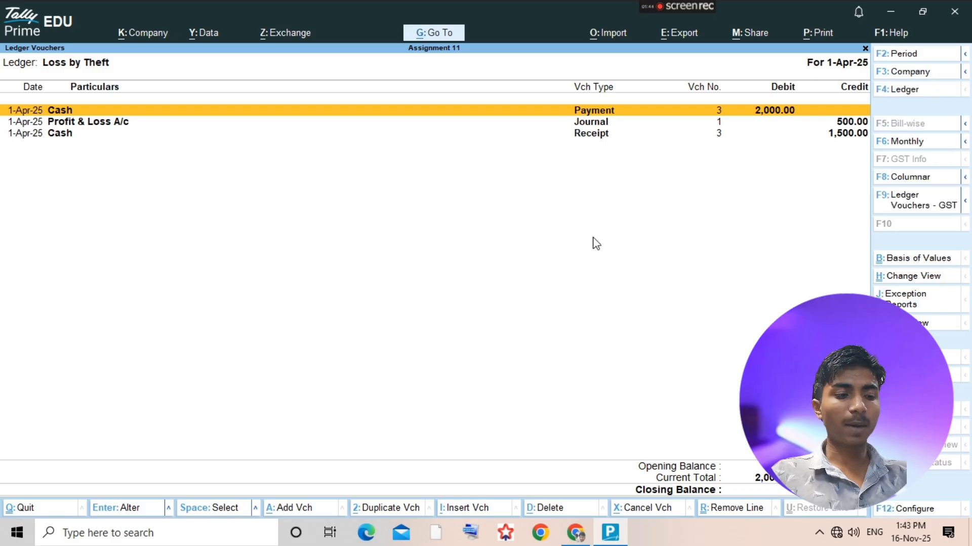
key(Escape)
- Check the fire-loss transaction in the assignment PDF, and create a TallyPrime ledger named Loss Goods by Fire under Indirect Expenses
key(alt+Tab)
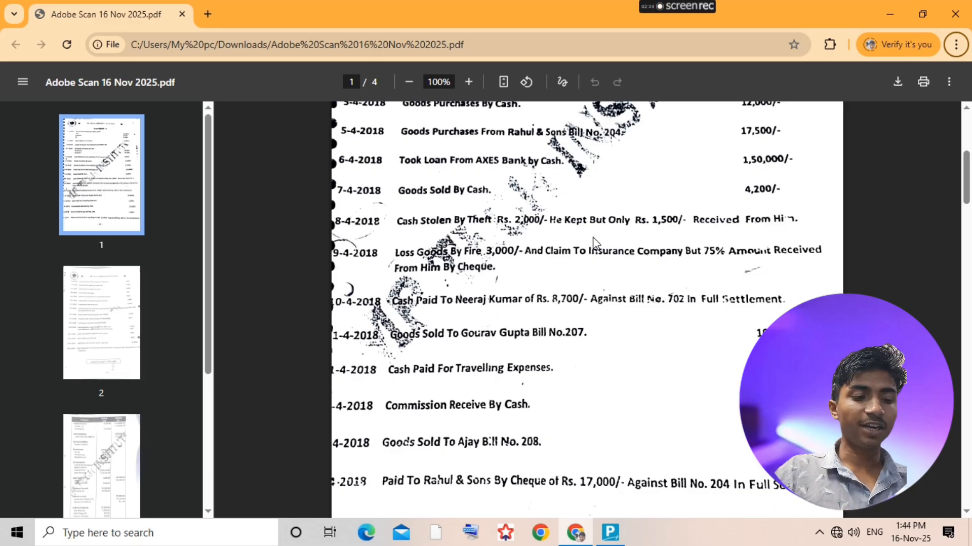
key(alt+Tab)
key(alt+c)
text(Los)
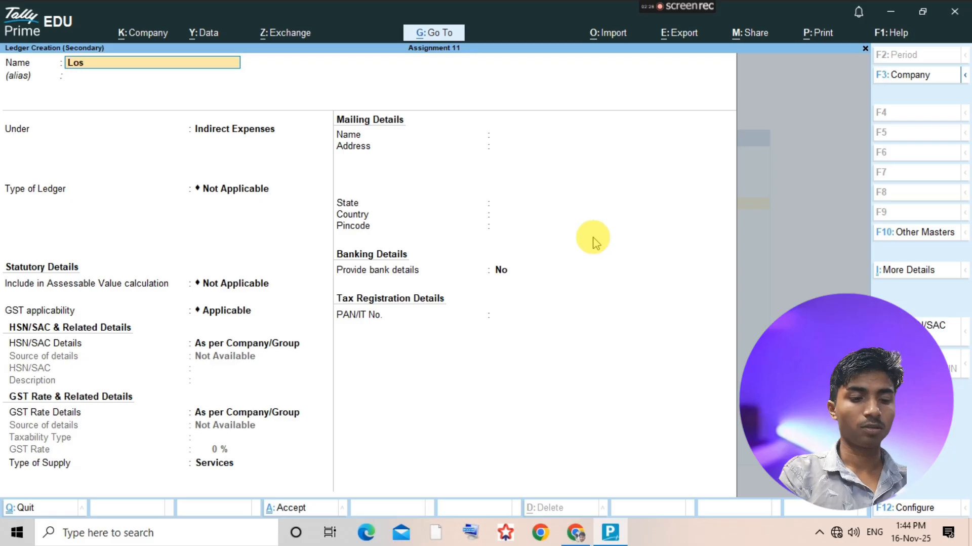
text(s Goods)
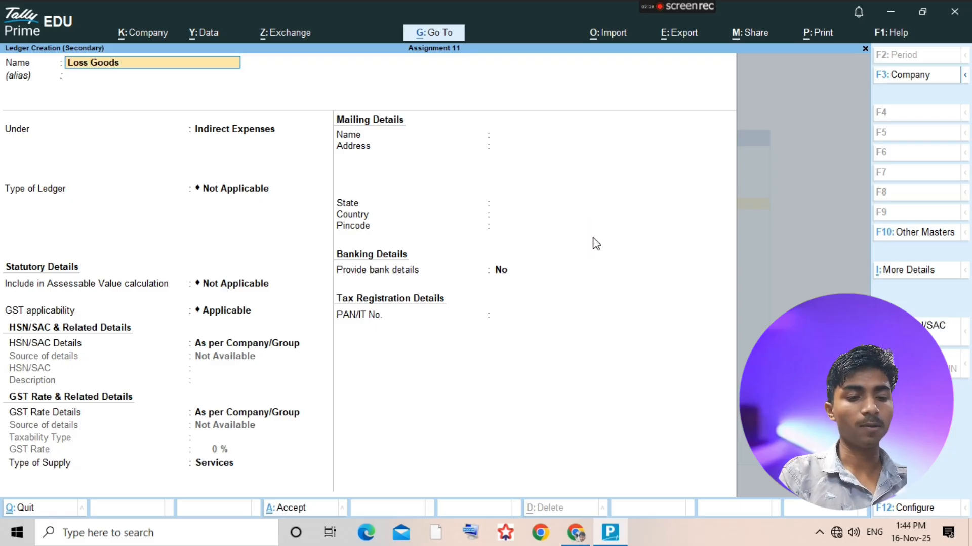
text( by fire)
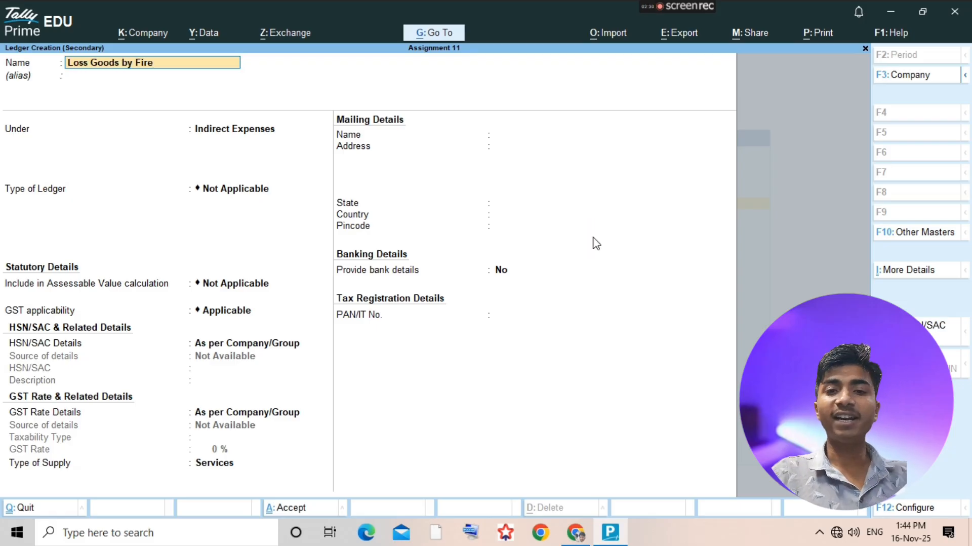
key(Return)
key(ctrl+a)
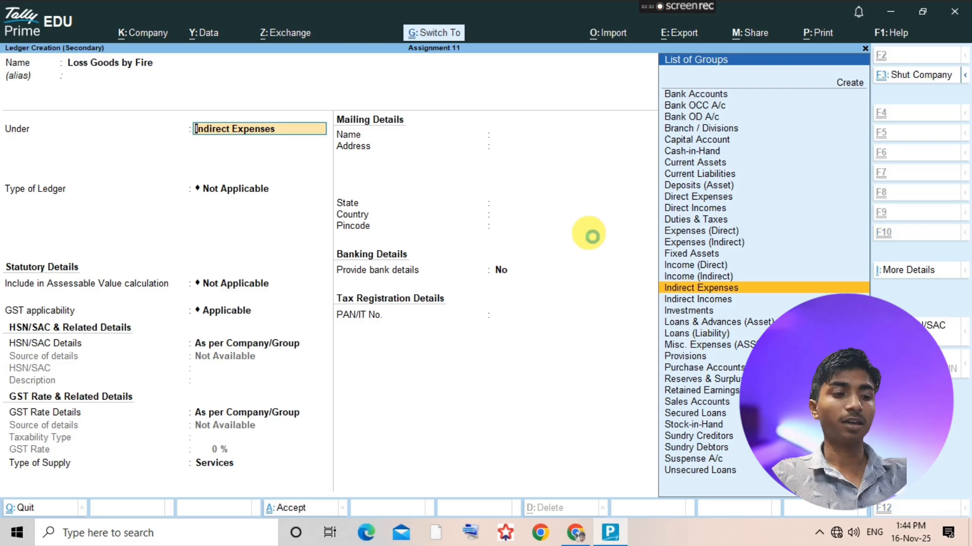
- Start a payment voucher in TallyPrime, and recheck the fire-loss transaction in the assignment PDF
key(alt+a)
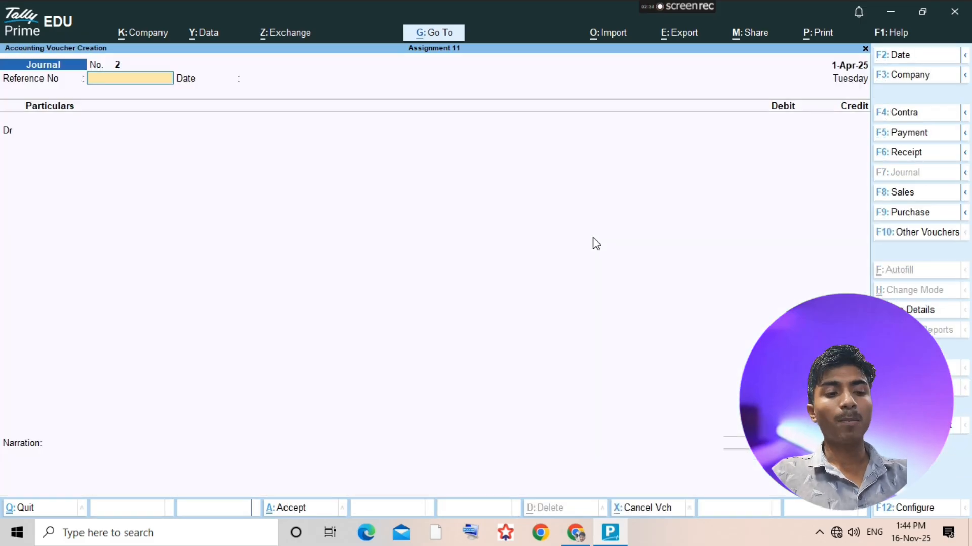
key(F5)
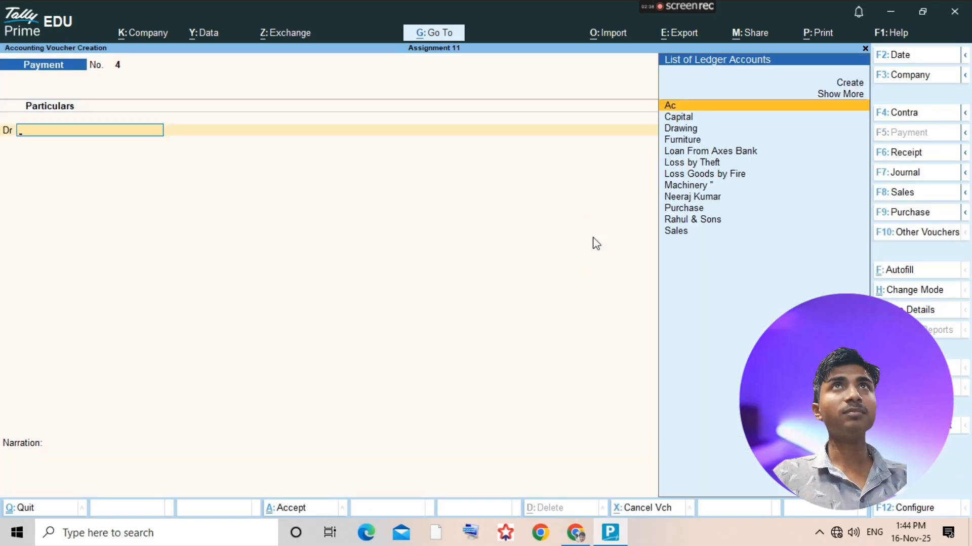
key(alt+Tab)
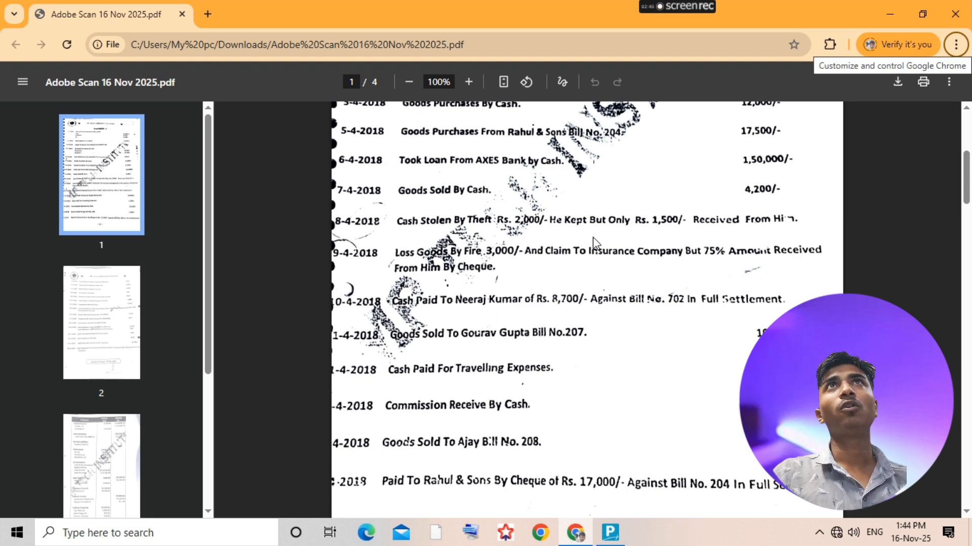
key(alt+Tab)
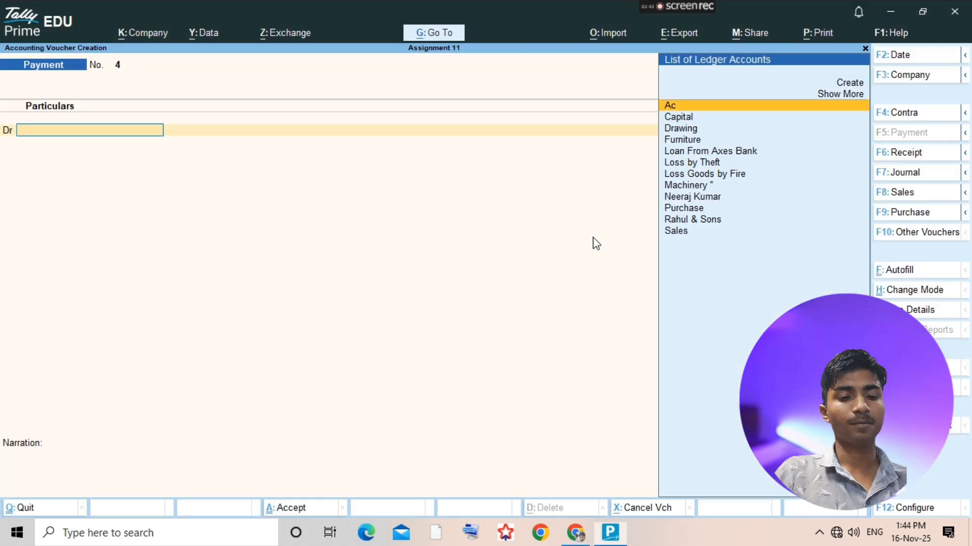
- Debit Loss Goods by Fire with 3,000 in the payment voucher
text(Loss)
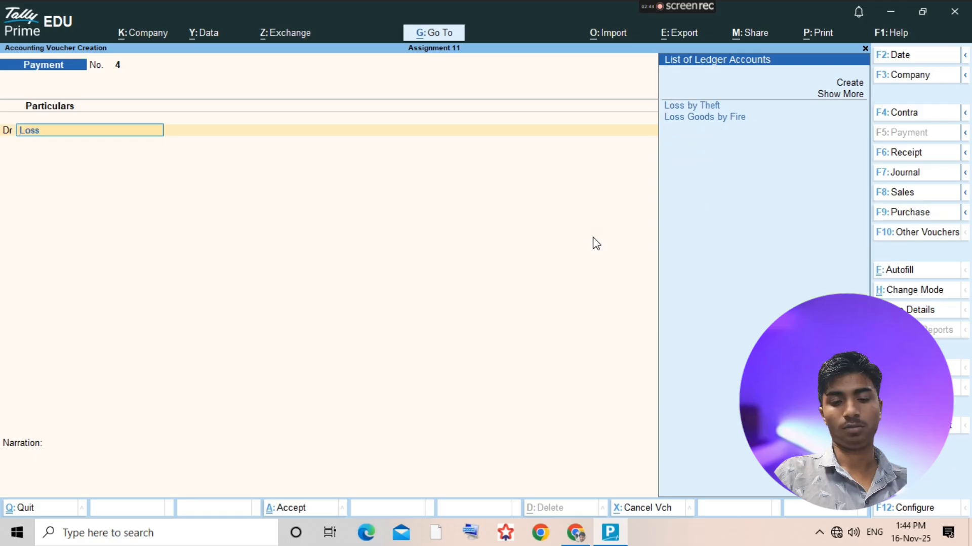
key(Down)
key(Return)
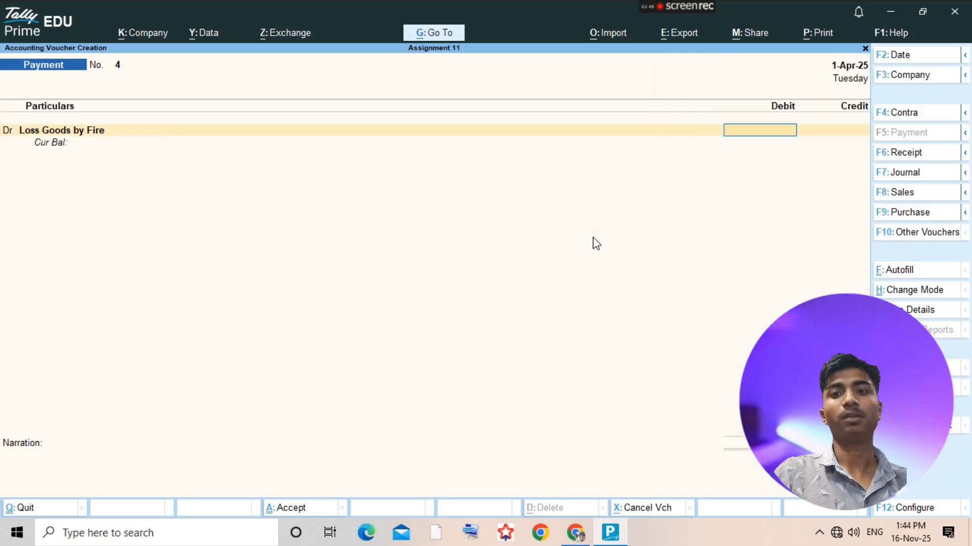
text(3300)
key(BackSpace)
key(BackSpace)
key(BackSpace)
key(BackSpace)
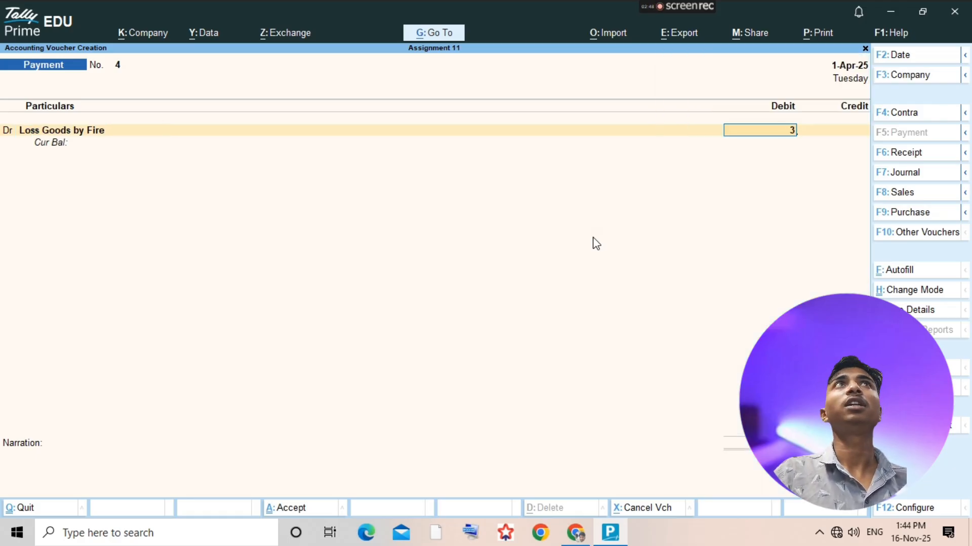
text(3000)
key(Return)
key(Return)
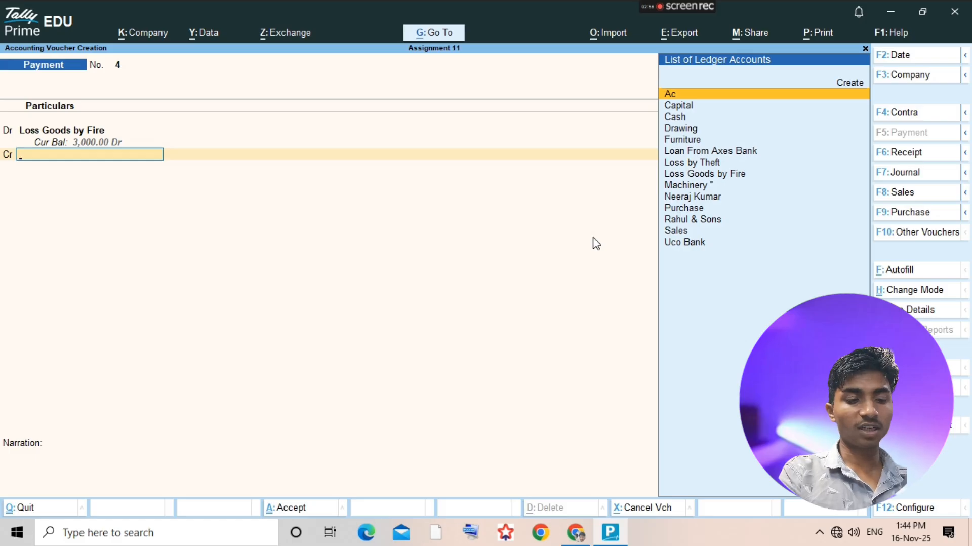
- Credit Purchase with 3,000 without any inventory allocation, and try to save the payment voucher
text(Purcha)
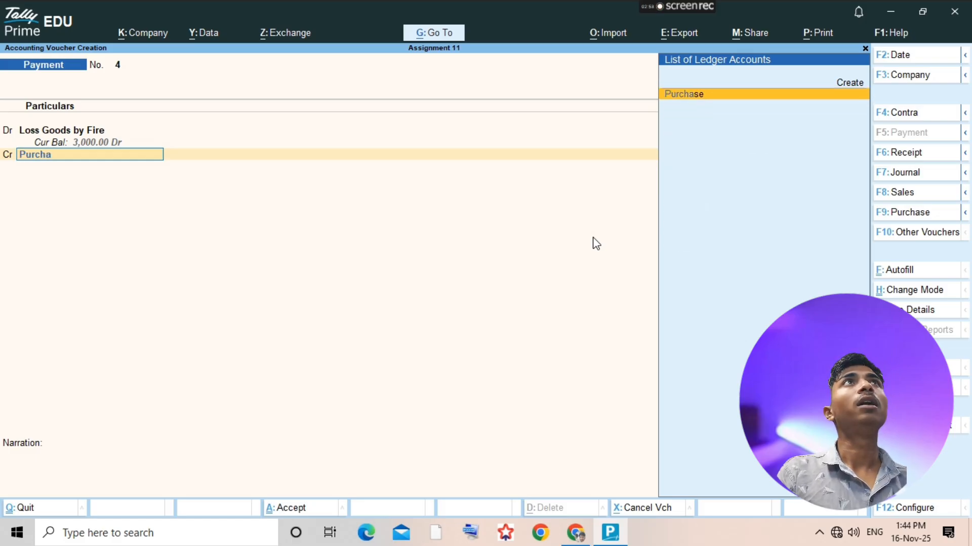
text(se)
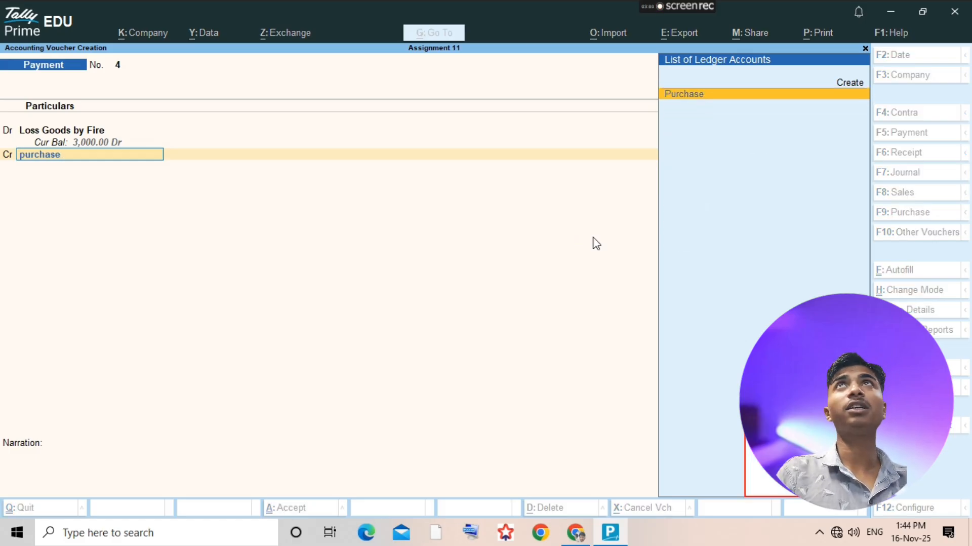
key(Return)
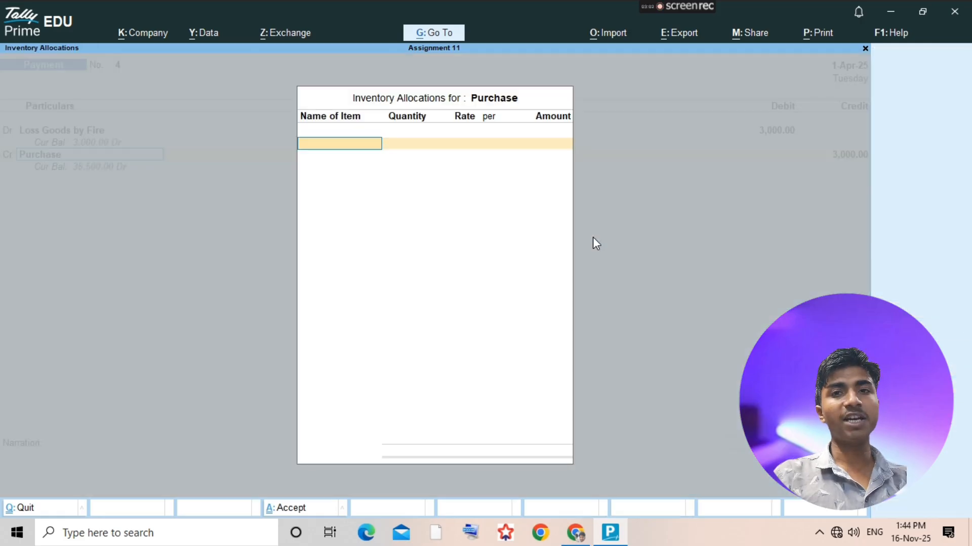
key(Escape)
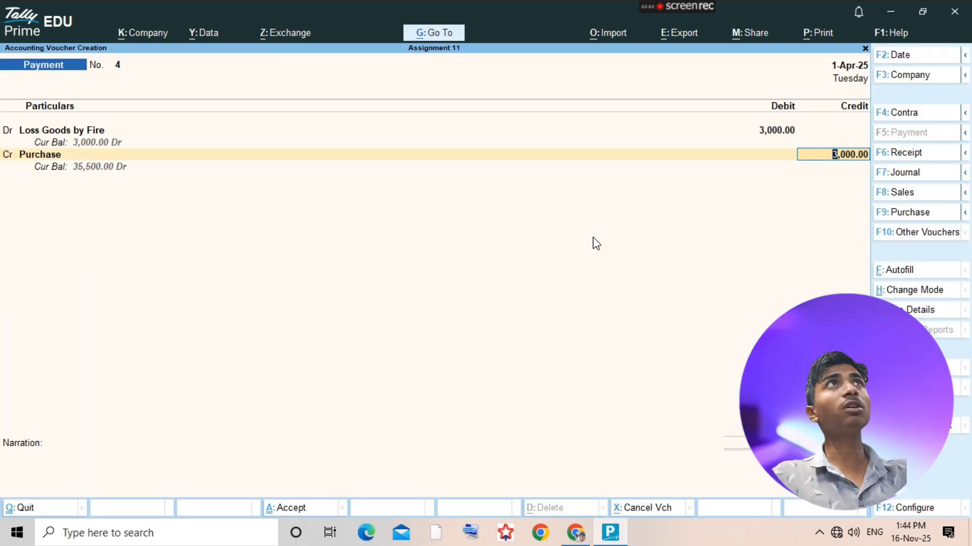
key(Return)
key(Return)
key(Return)
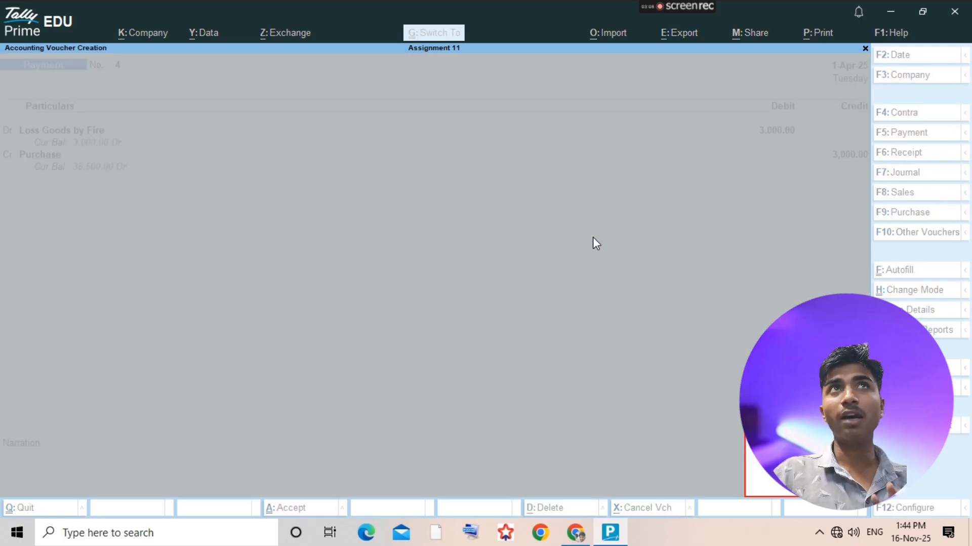
key(Escape)
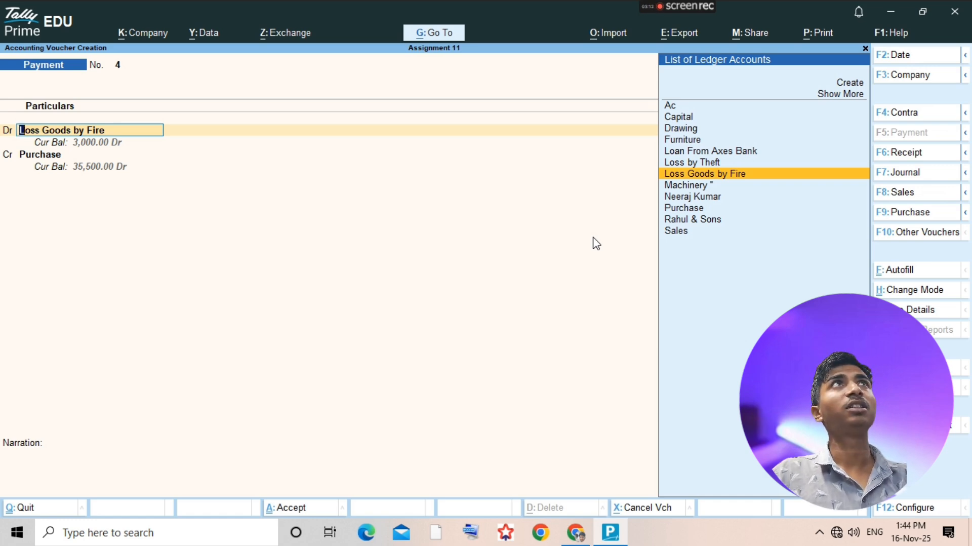
- Change the voucher type to Journal, keeping the Loss Goods by Fire debit and Purchase credit of 3,000, and save it
key(F7)
key(Return)
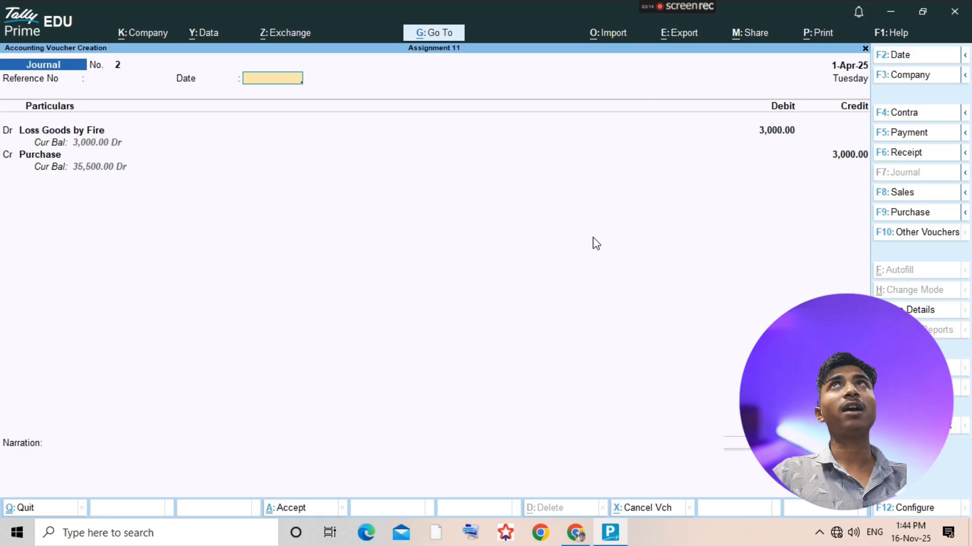
key(Return)
key(Return)
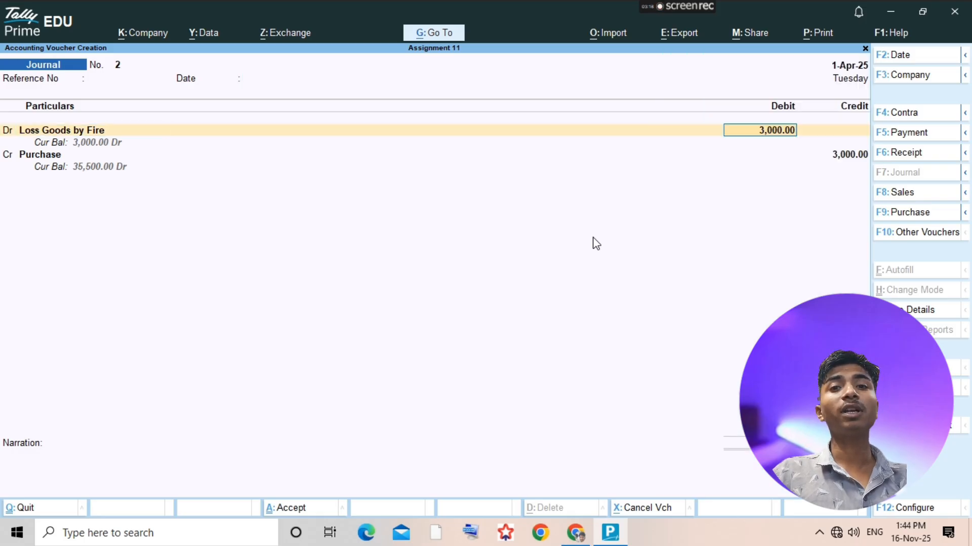
key(Return)
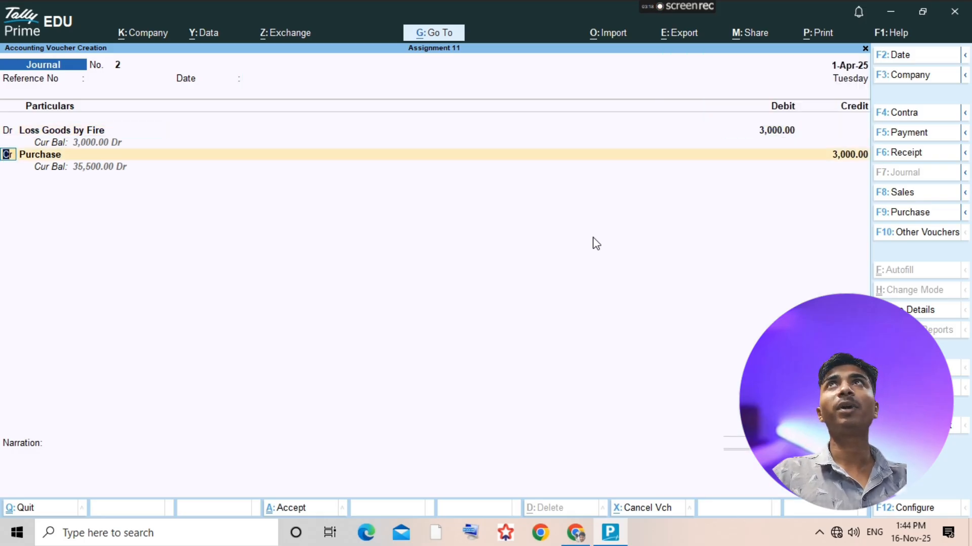
key(Return)
key(Return)
key(Return)
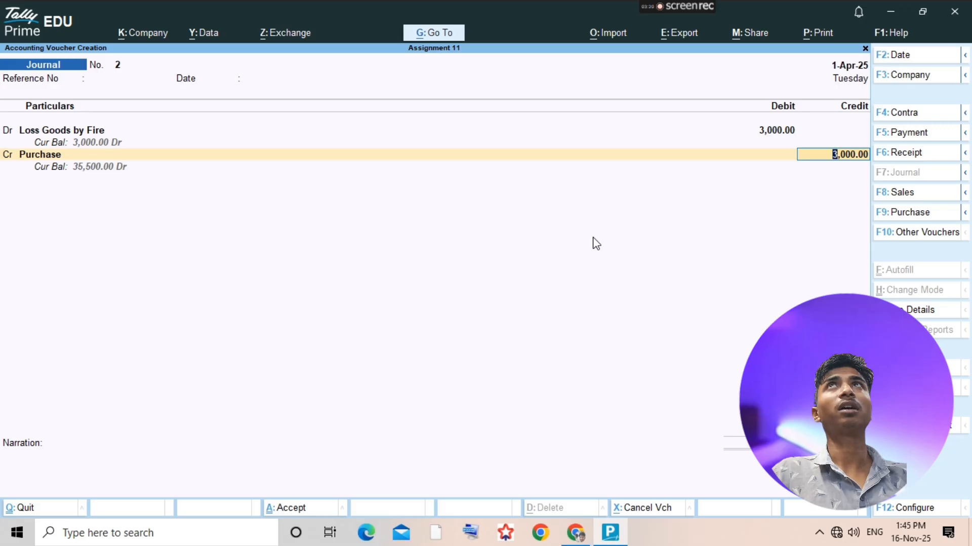
key(ctrl+a)
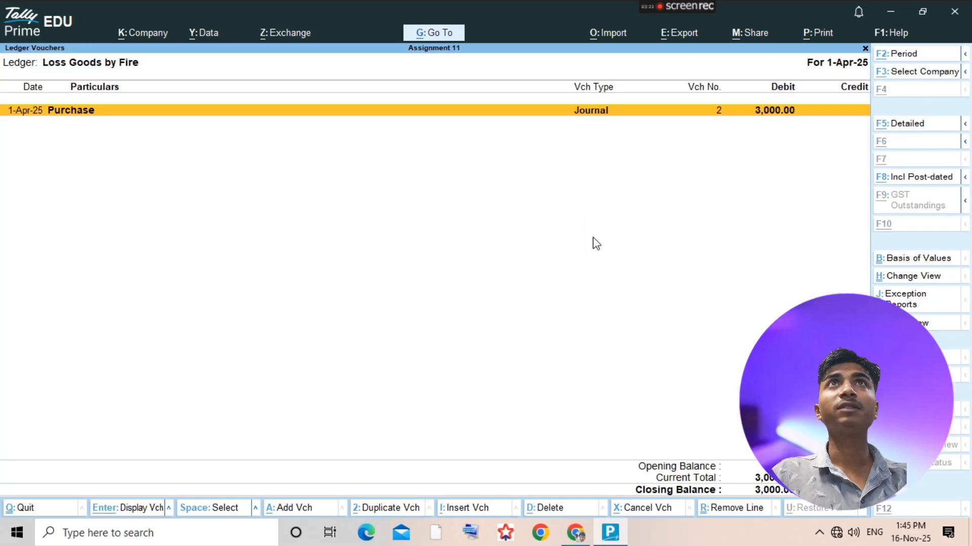
- Check the insurance claim percentage of the fire-loss transaction in the assignment PDF, close the stray browser window, and return to TallyPrime
key(alt+Tab)
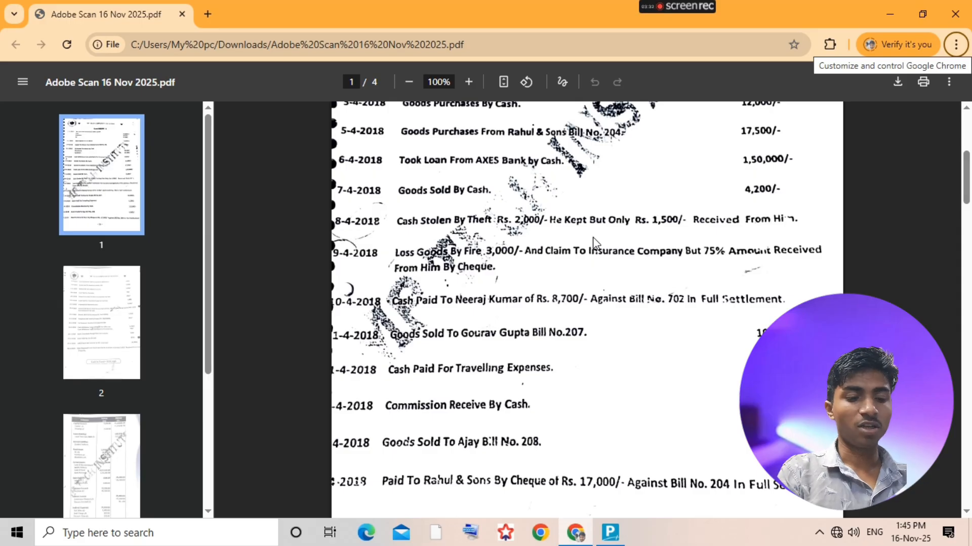
key(ctrl+n)
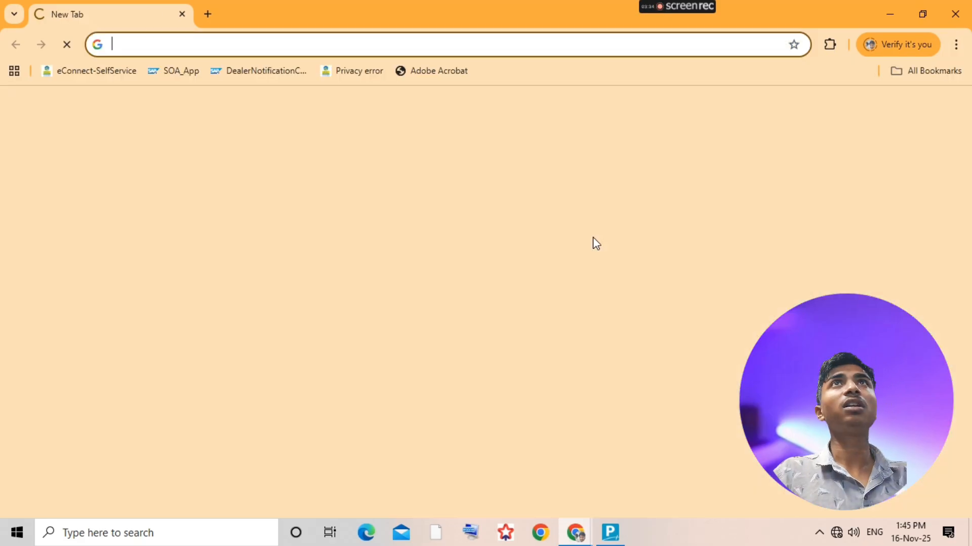
key(alt+Tab)
key(alt+Tab)
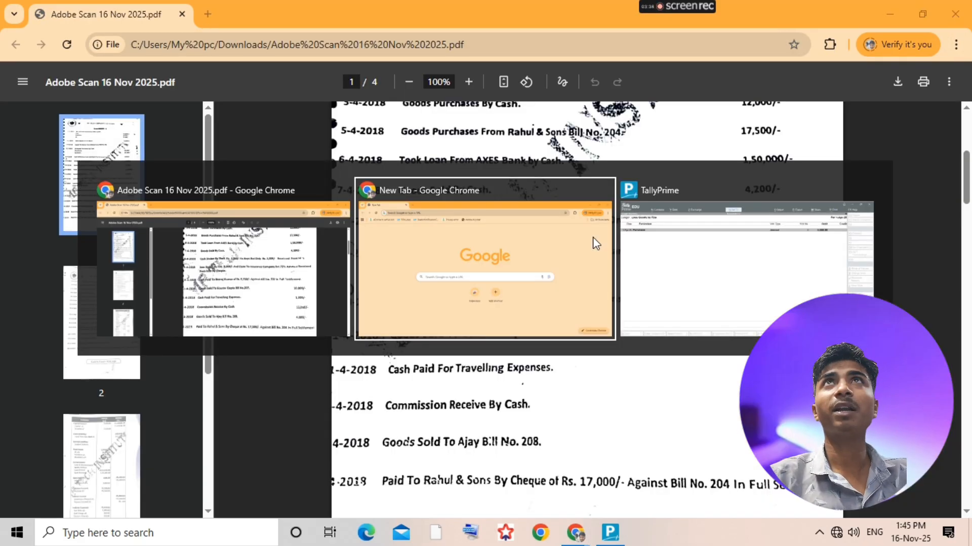
click(604, 189)
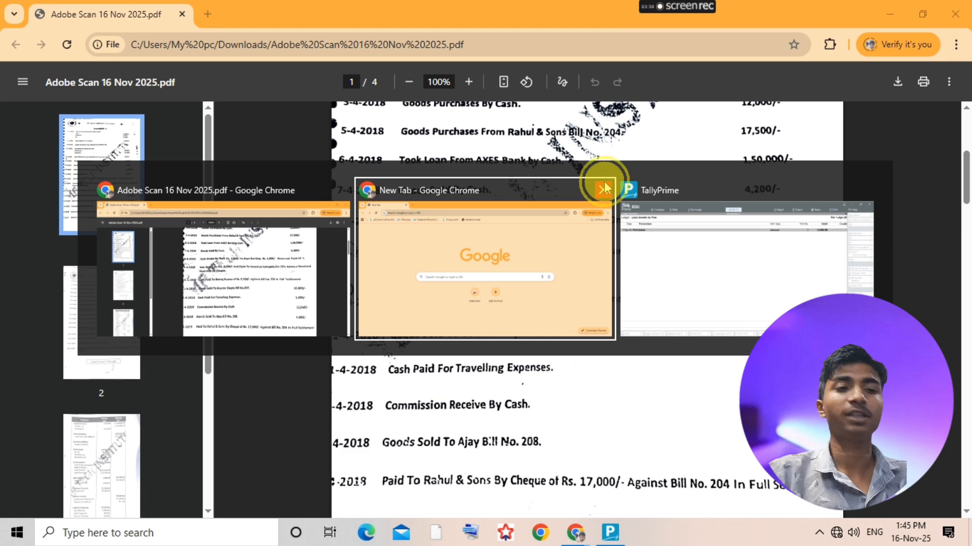
click(693, 275)
- Calculate 75% of the fire loss as 3000*75/100 in TallyPrime's built-in calculator, and leave the calculator
key(ctrl+n)
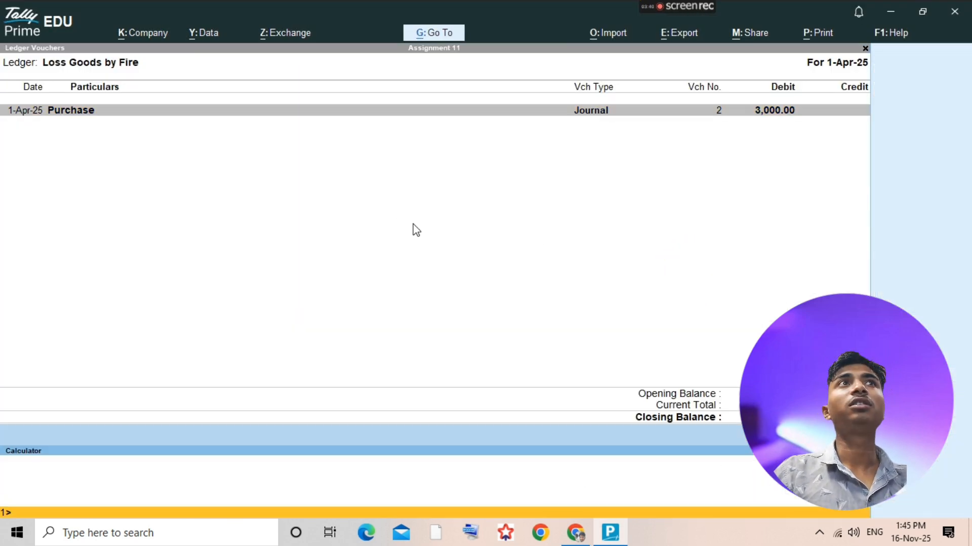
text(3000*)
click(416, 230)
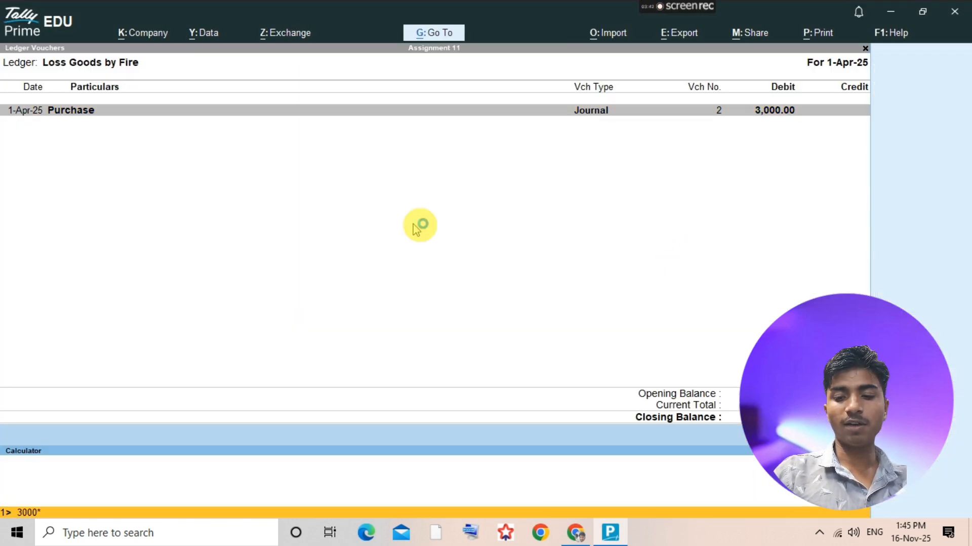
text(75/100)
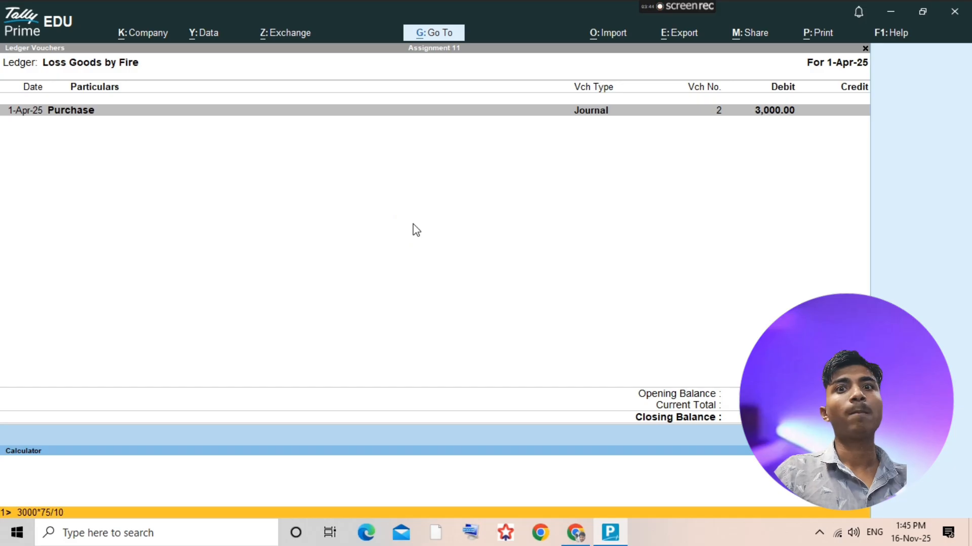
key(Return)
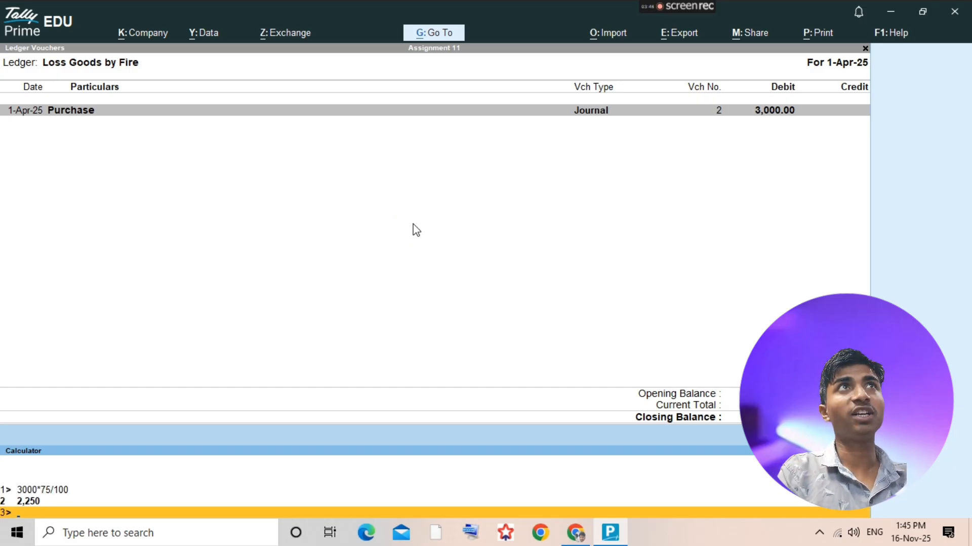
key(ctrl+m)
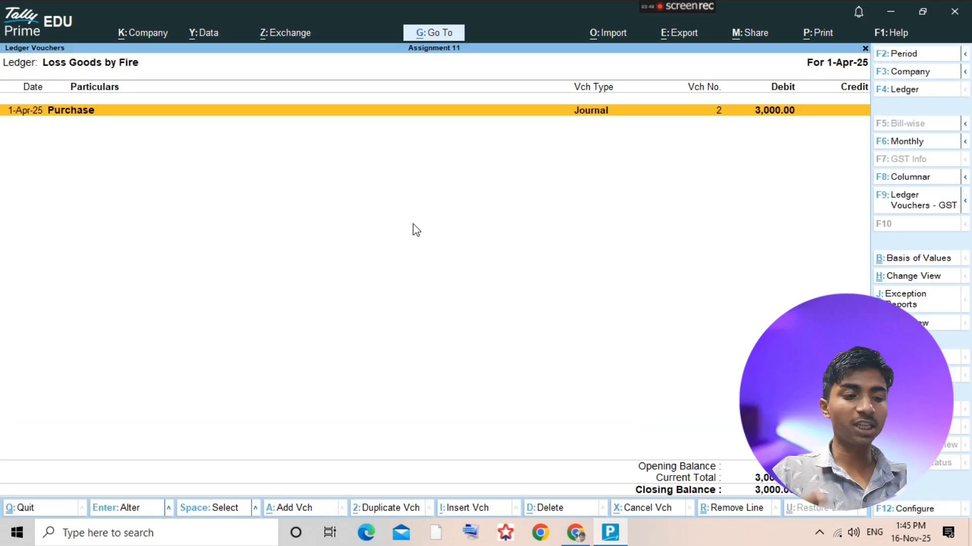
- Add a receipt voucher from the ledger report and credit Loss Goods by Fire with 2,250
click(416, 229)
key(alt+a)
key(F6)
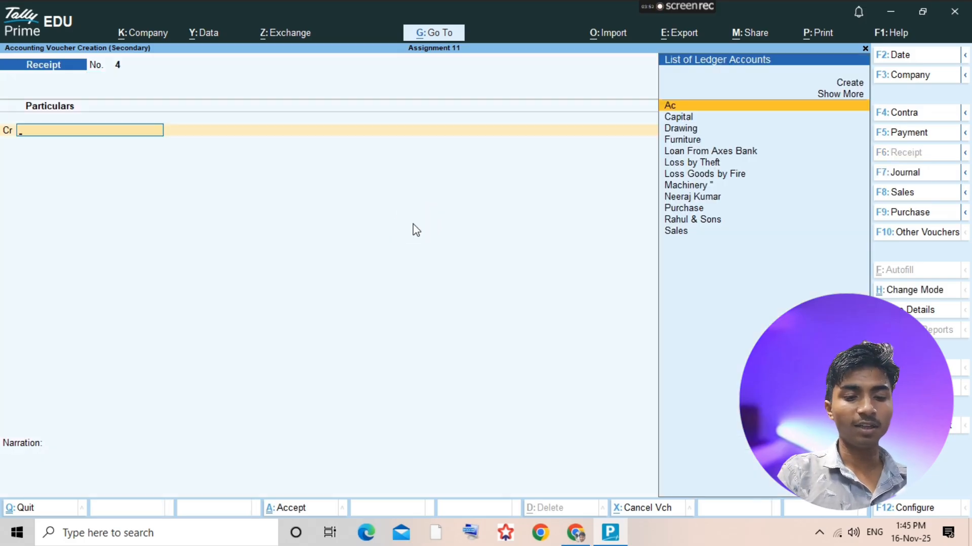
text(Loss)
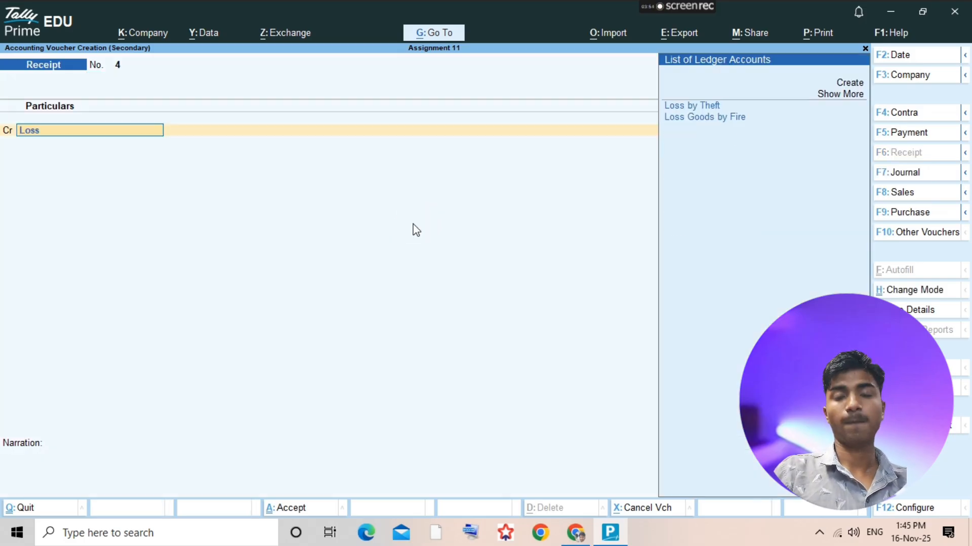
key(Down)
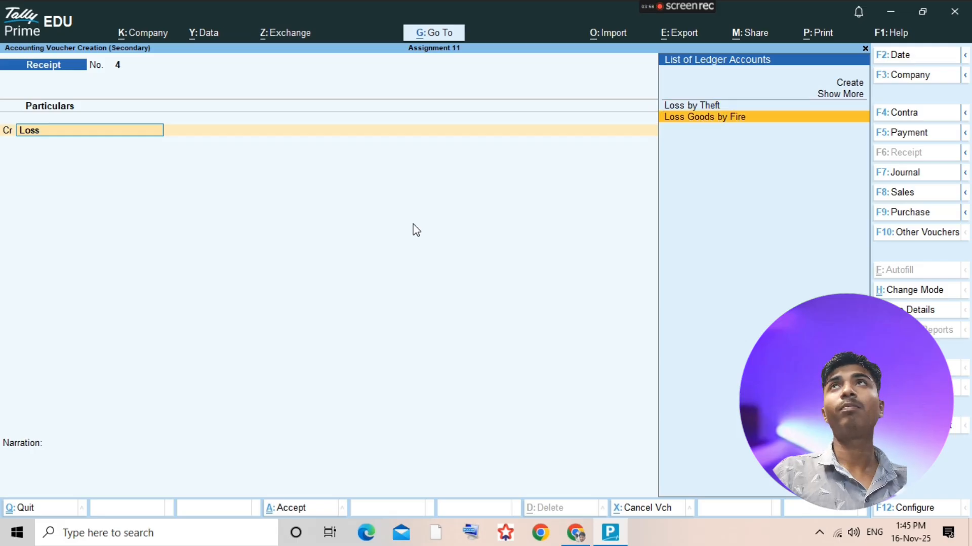
key(Return)
text(2250)
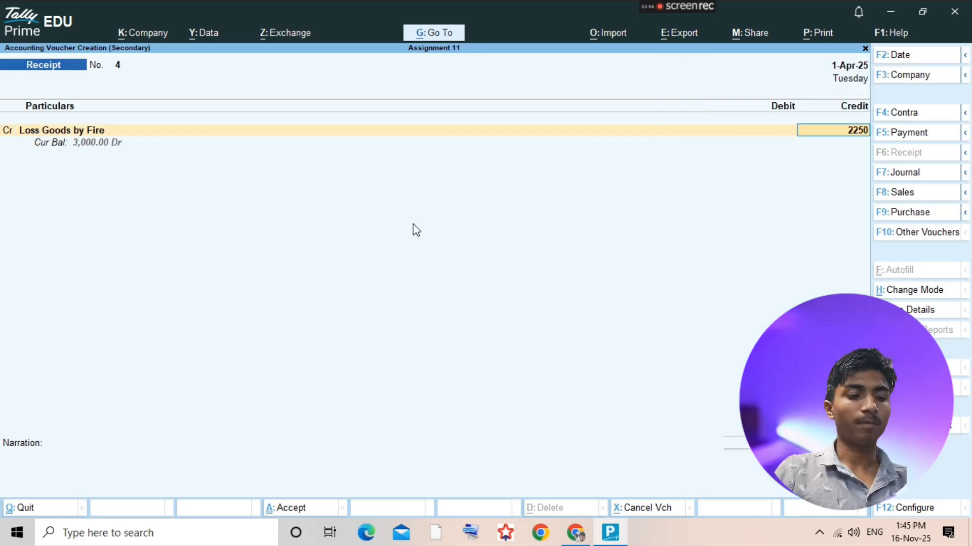
key(Return)
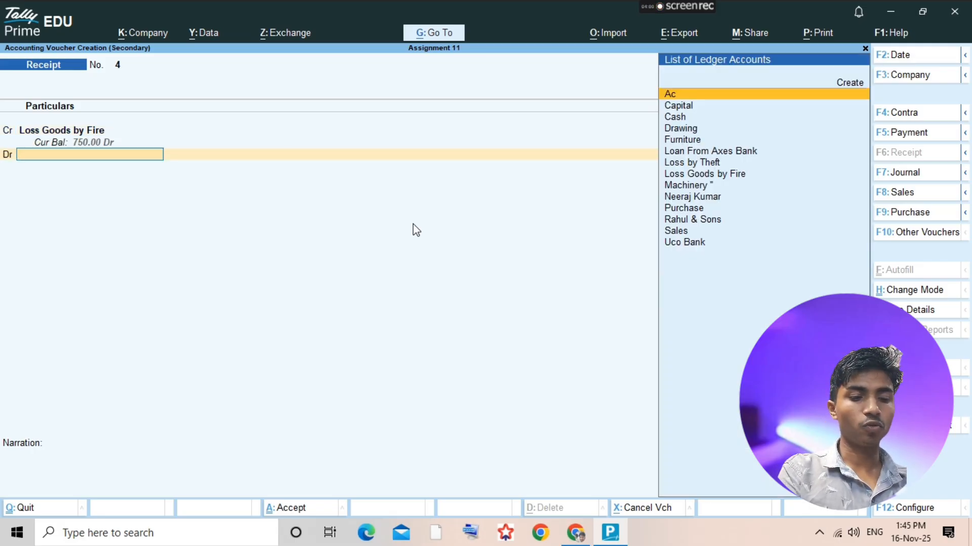
- Debit Uco Bank with 2,250 and save the receipt voucher
text(Uco)
key(Return)
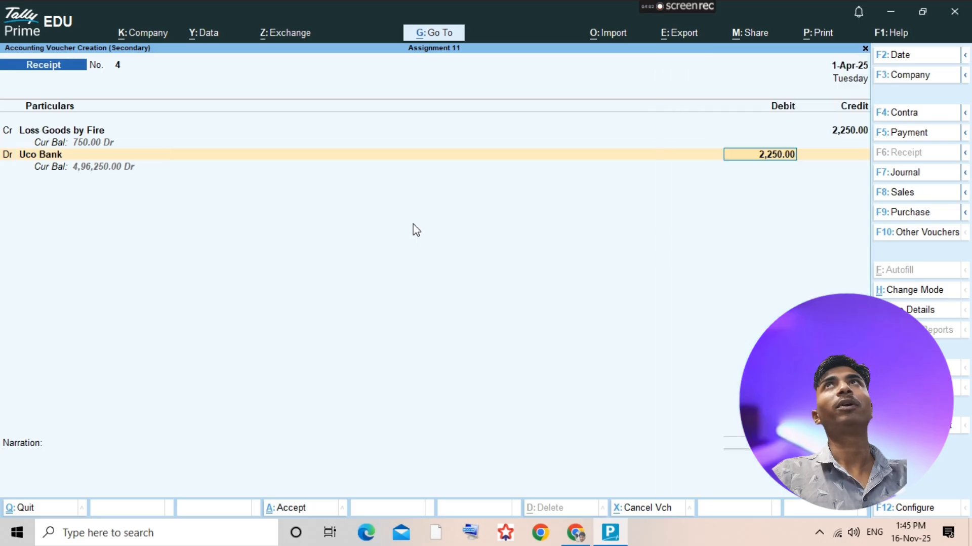
key(ctrl+a)
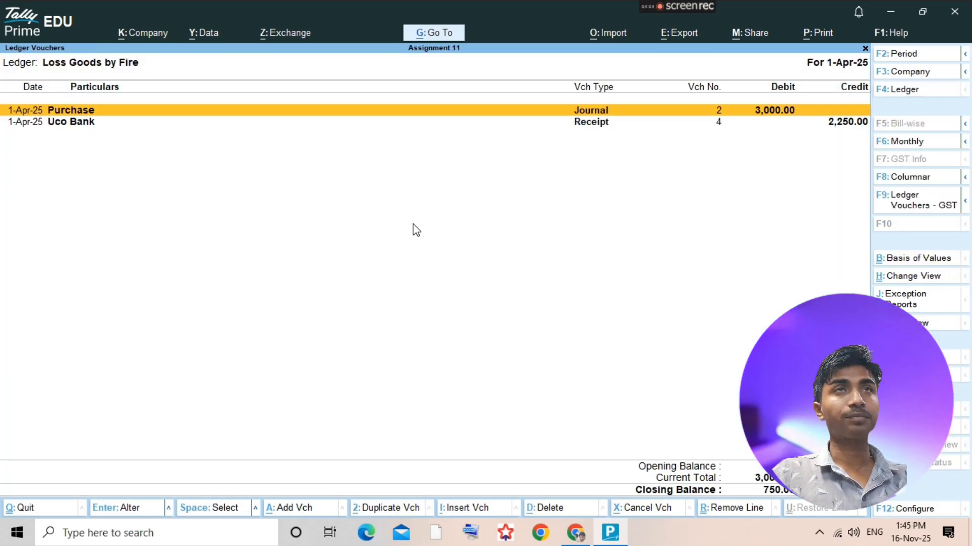
- Examine the trial balance pages of the assignment PDF, especially the Indirect Expenses entries and Profit & Loss account
key(alt+Tab)
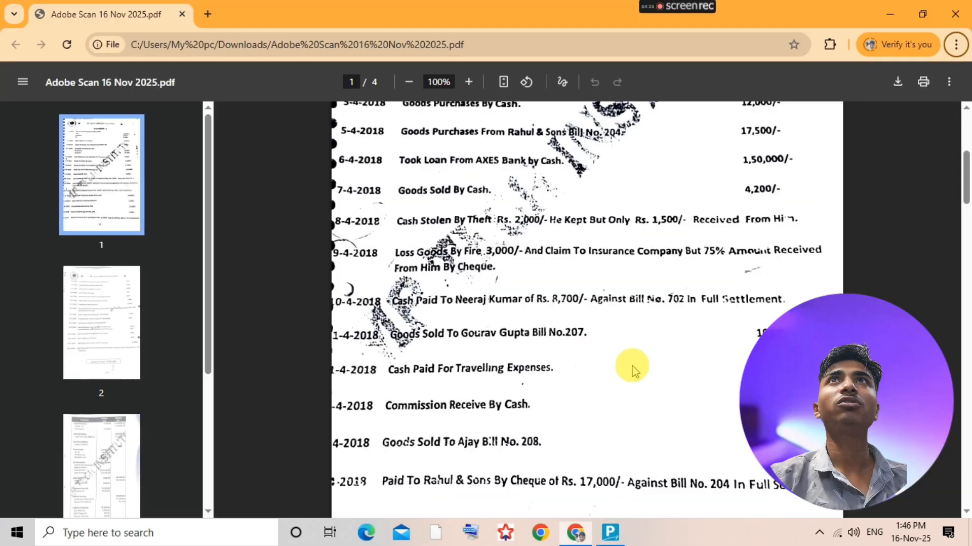
scroll(629, 377, down, 1)
scroll(629, 388, down, 20)
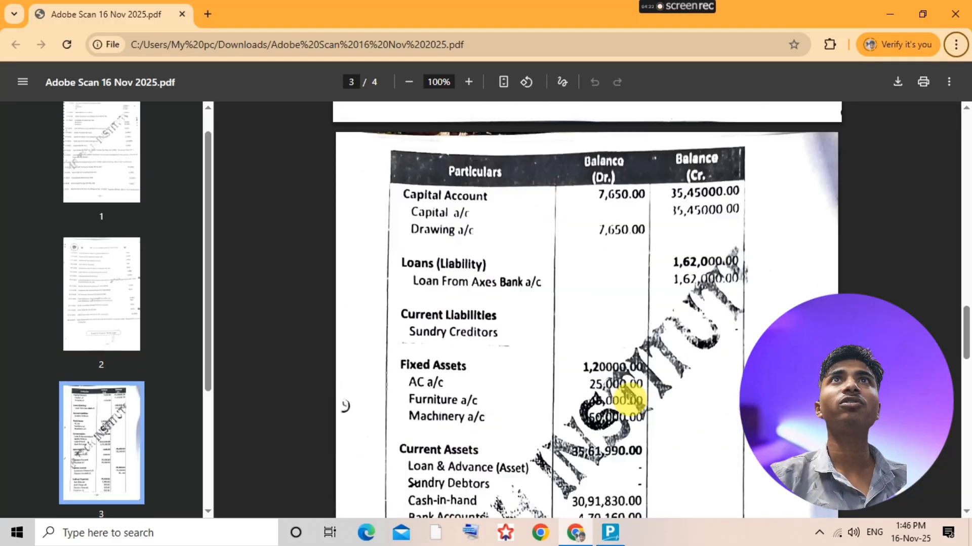
scroll(588, 420, down, 4)
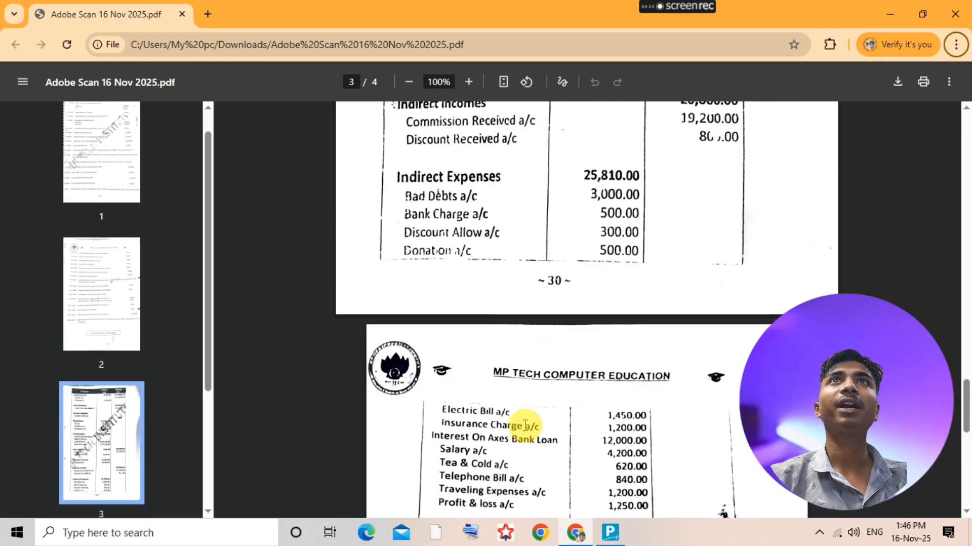
scroll(504, 445, down, 2)
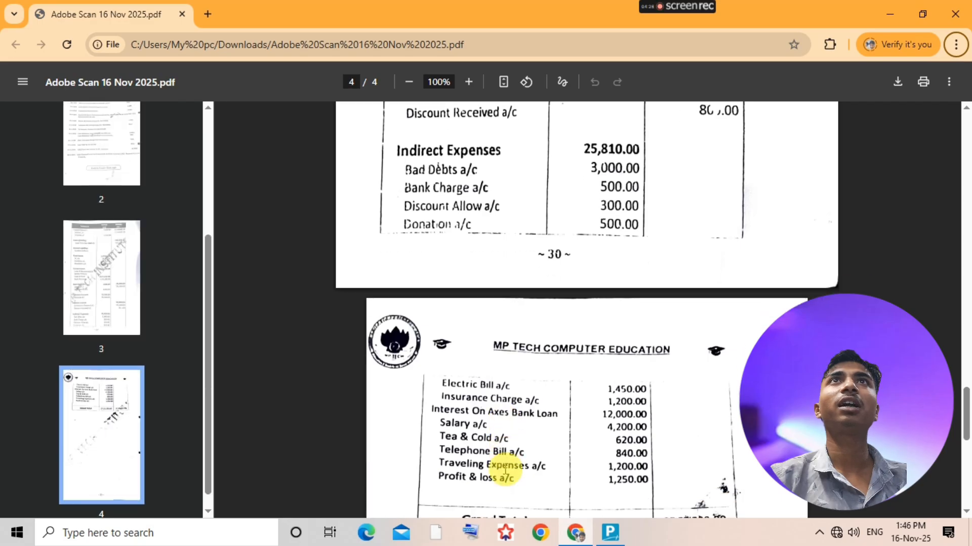
scroll(489, 415, up, 3)
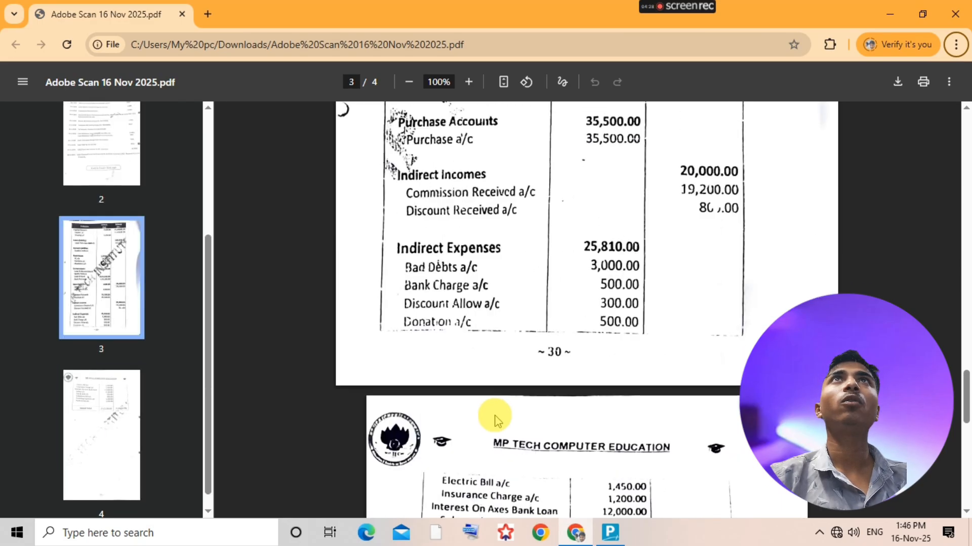
scroll(515, 368, up, 6)
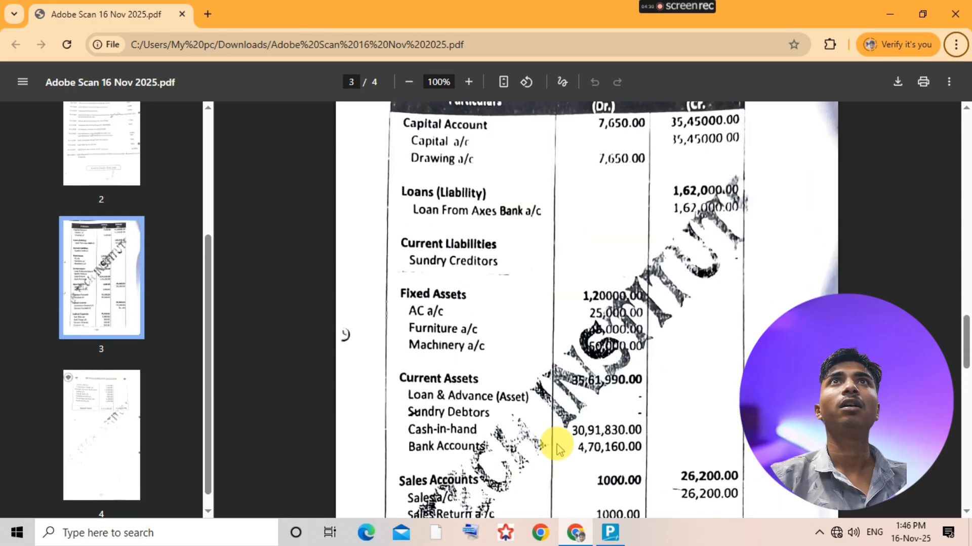
scroll(557, 440, down, 3)
scroll(559, 450, down, 3)
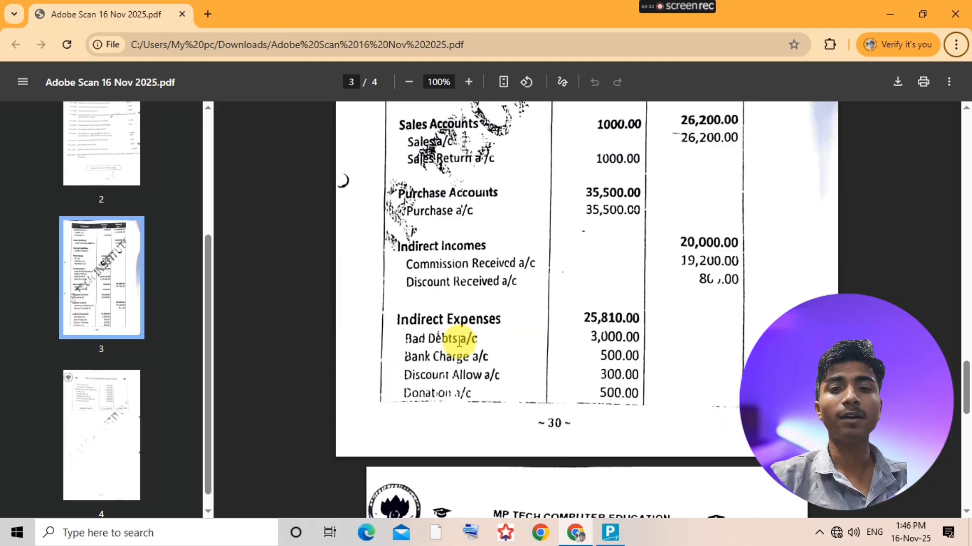
scroll(489, 443, down, 3)
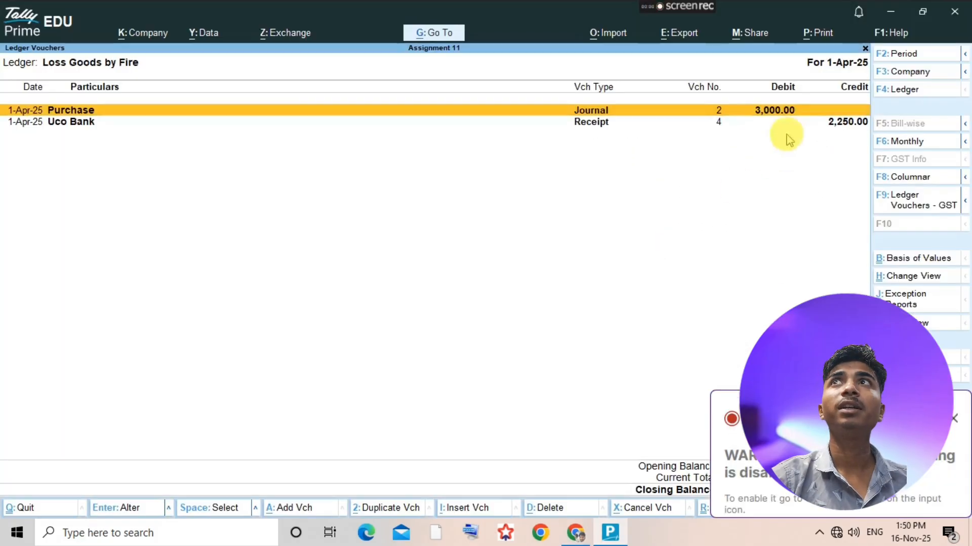
- Add a journal voucher from the Loss Goods by Fire ledger report and debit Profit & Loss A/c with 750
click(952, 420)
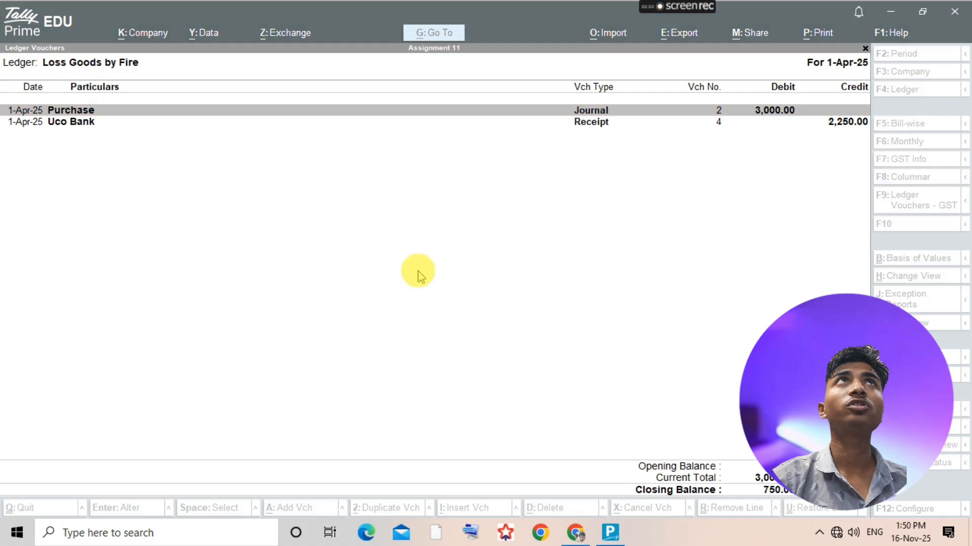
click(371, 286)
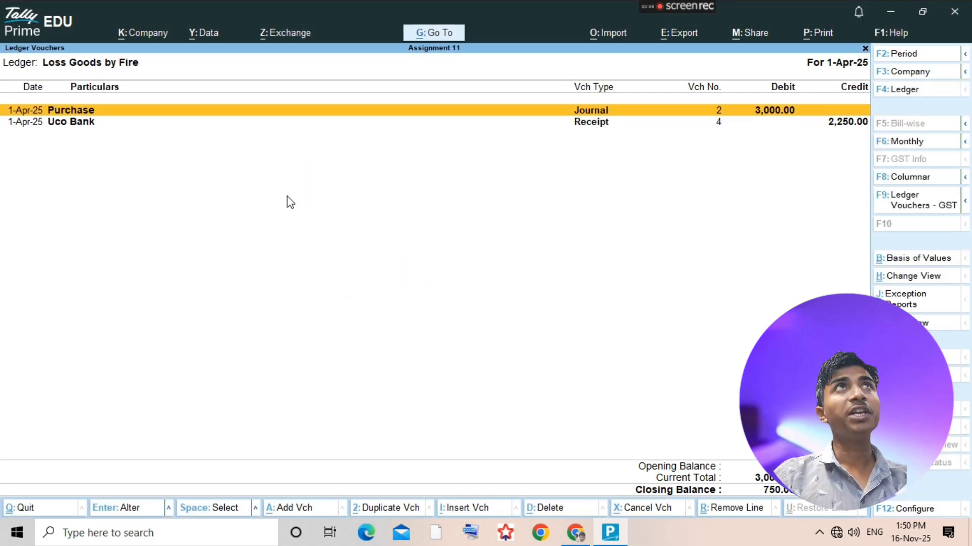
click(290, 201)
key(alt+a)
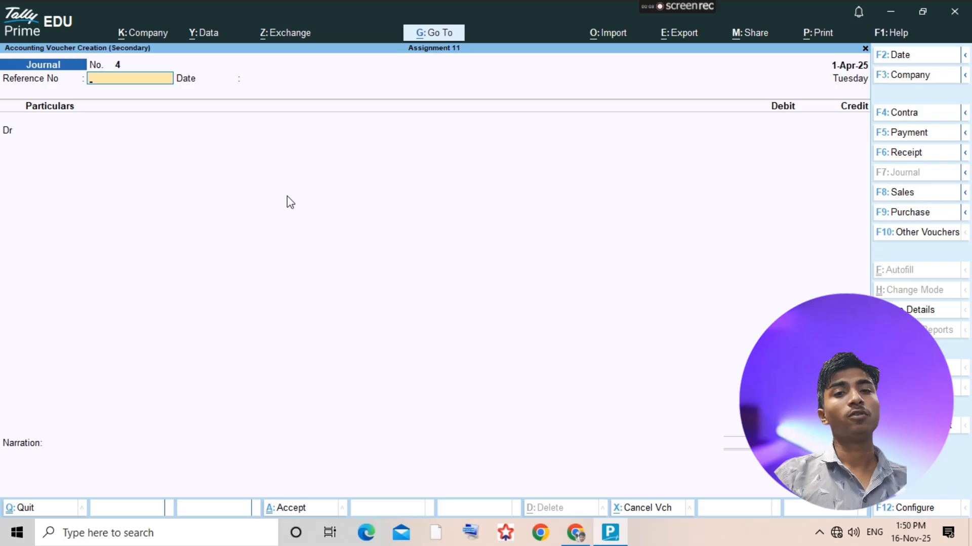
key(Return)
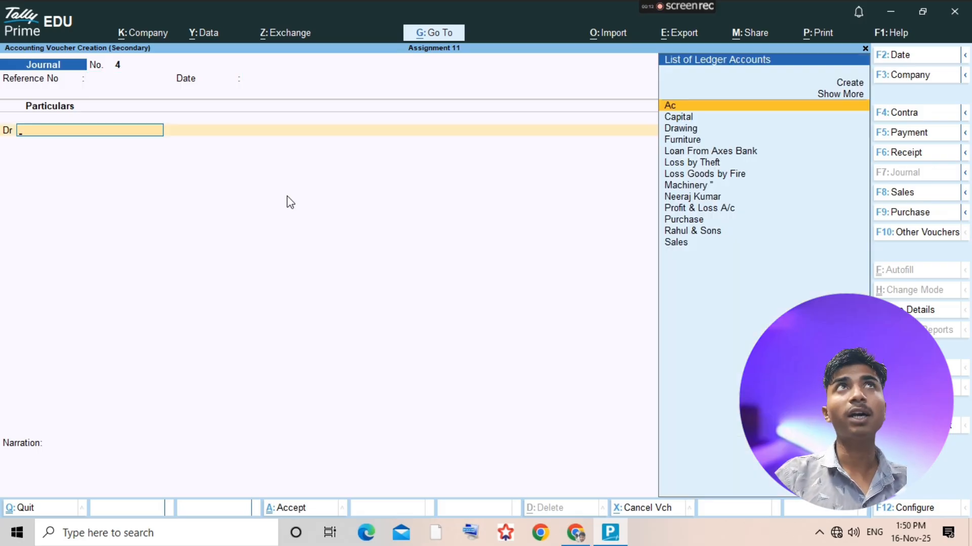
text(Pro)
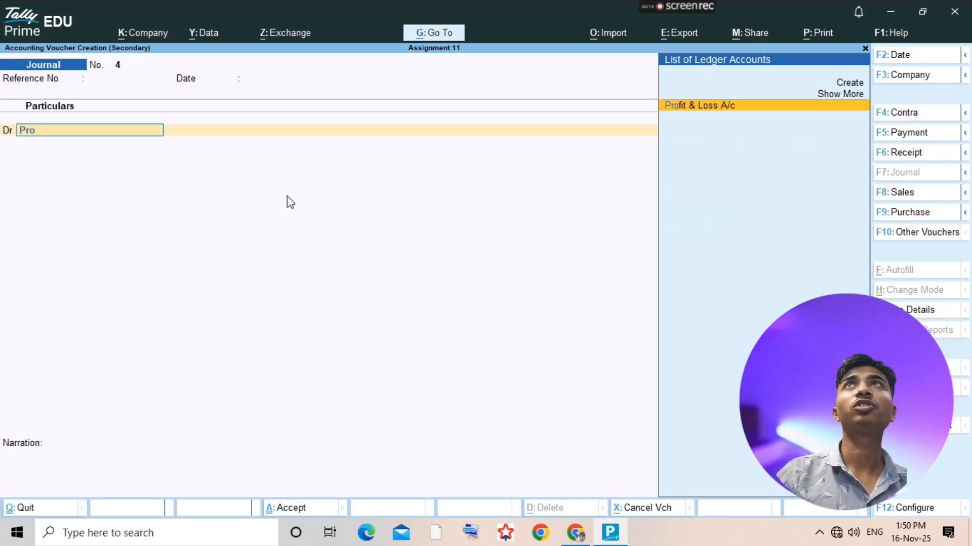
key(Return)
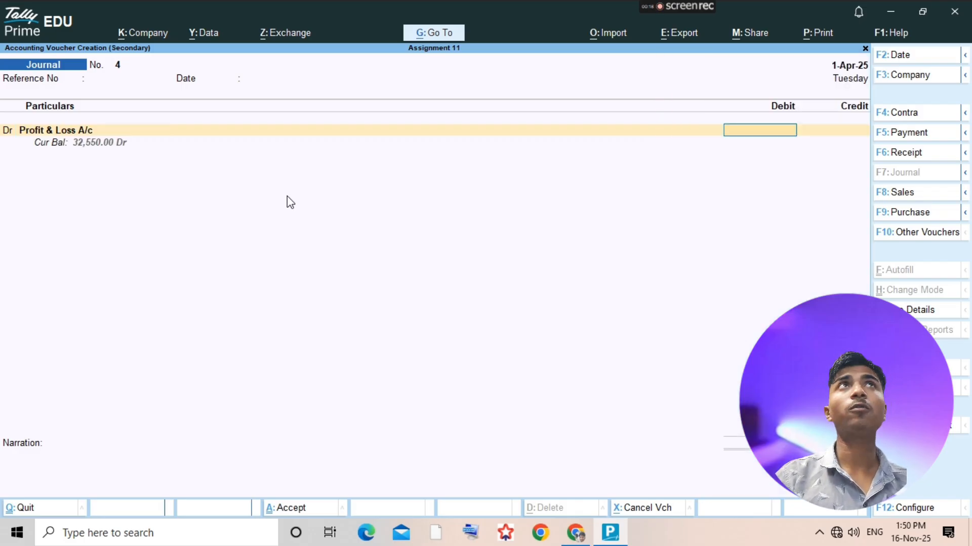
text(750)
key(Return)
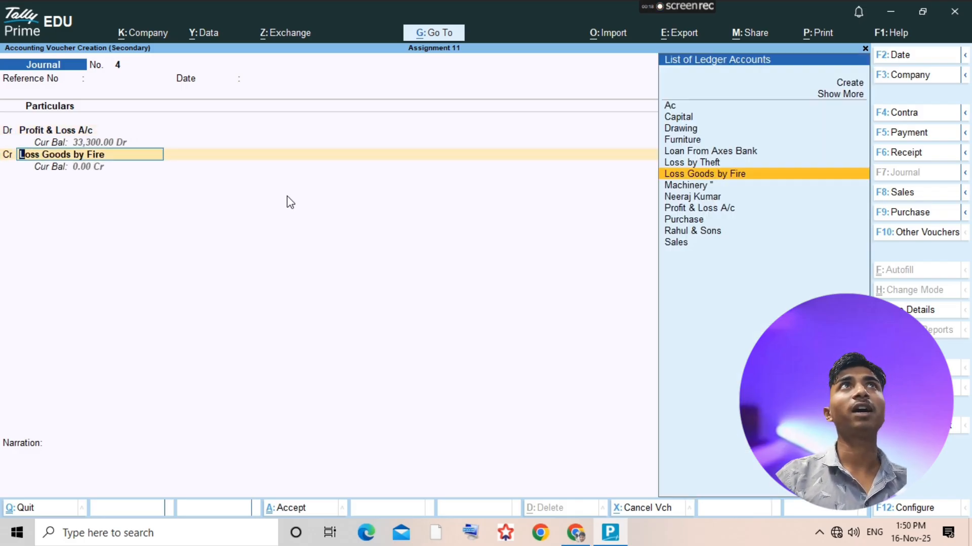
- Credit Loss Goods by Fire with 750, save the journal voucher and return to the Gateway of Tally
key(Return)
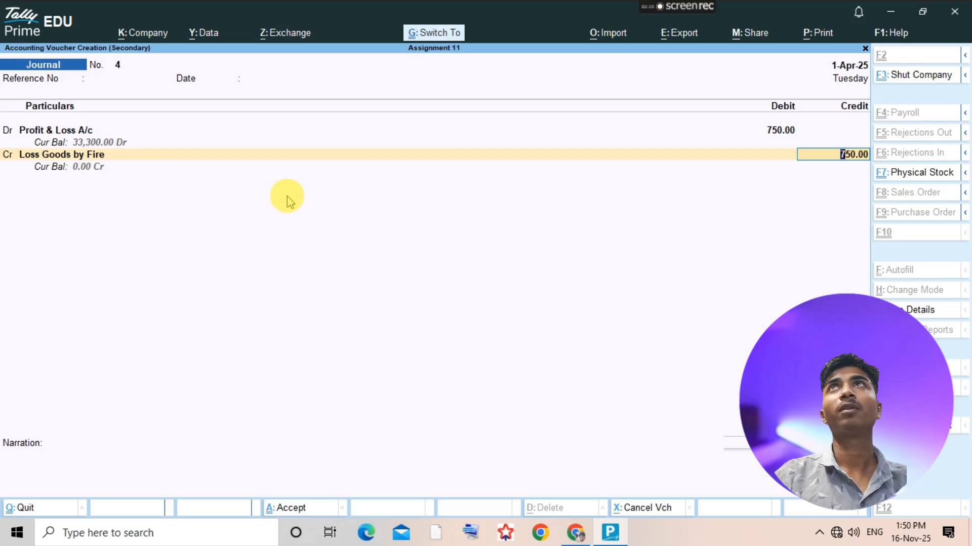
key(ctrl+a)
key(Escape)
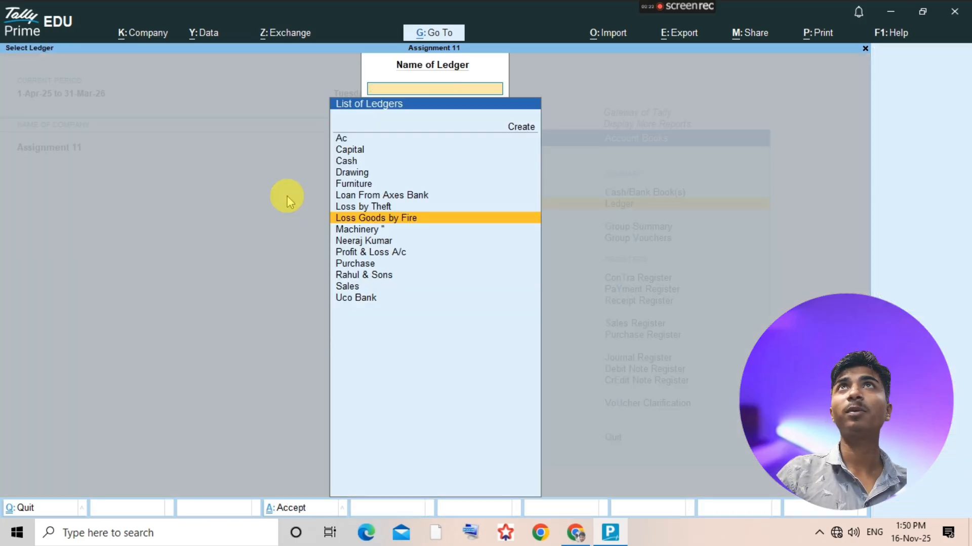
key(Escape)
key(Escape)
key(Escape)
key(Escape)
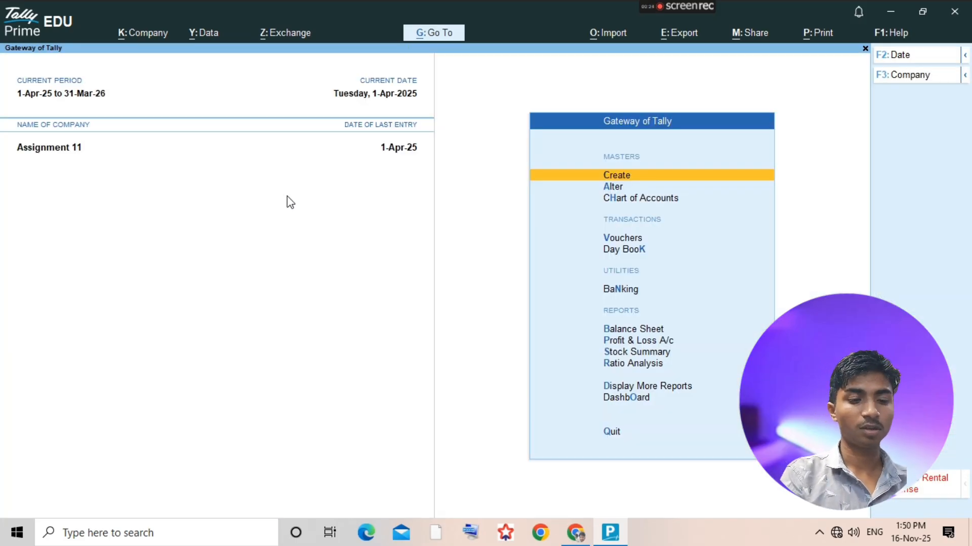
- Open the ledger selection list of the account books and switch to the assignment PDF in the browser
key(d)
key(a)
key(l)
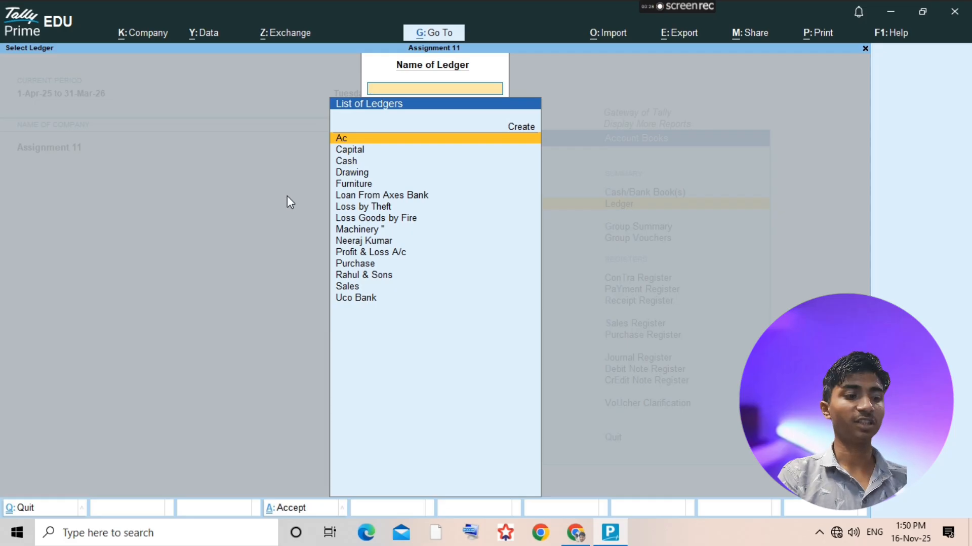
key(alt+Tab)
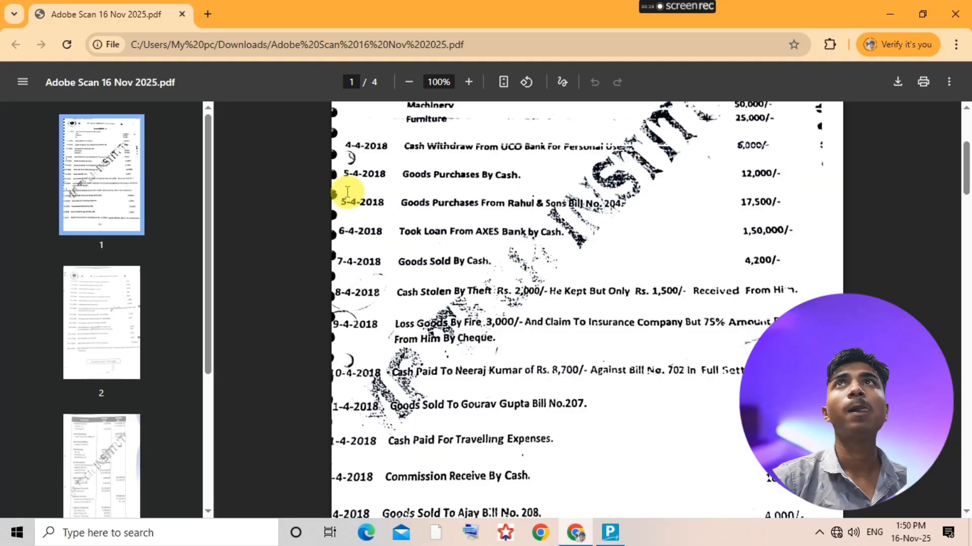
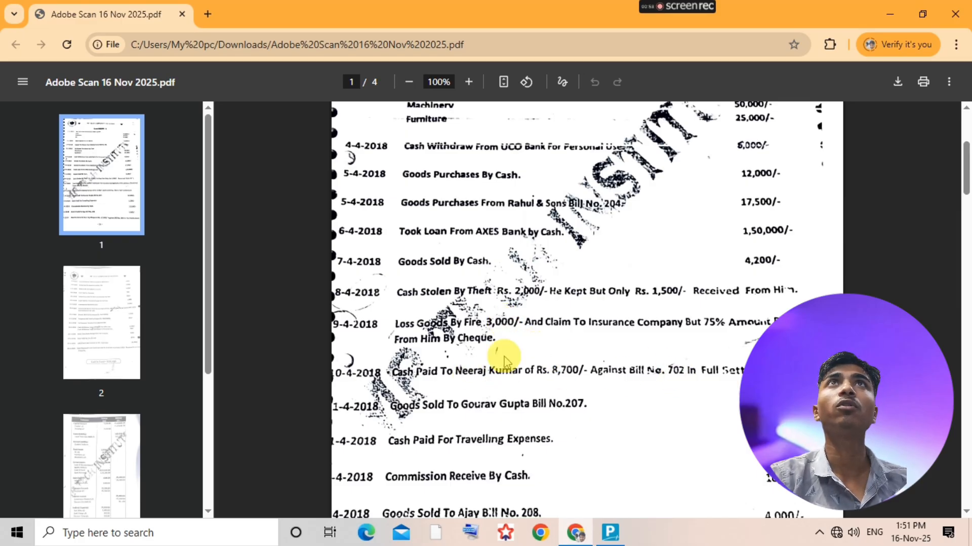
- Check the 10-4-2018 settlement entry in the PDF, open the supplier's ledger report in TallyPrime, and add a payment voucher
scroll(504, 356, up, 2)
scroll(503, 276, up, 2)
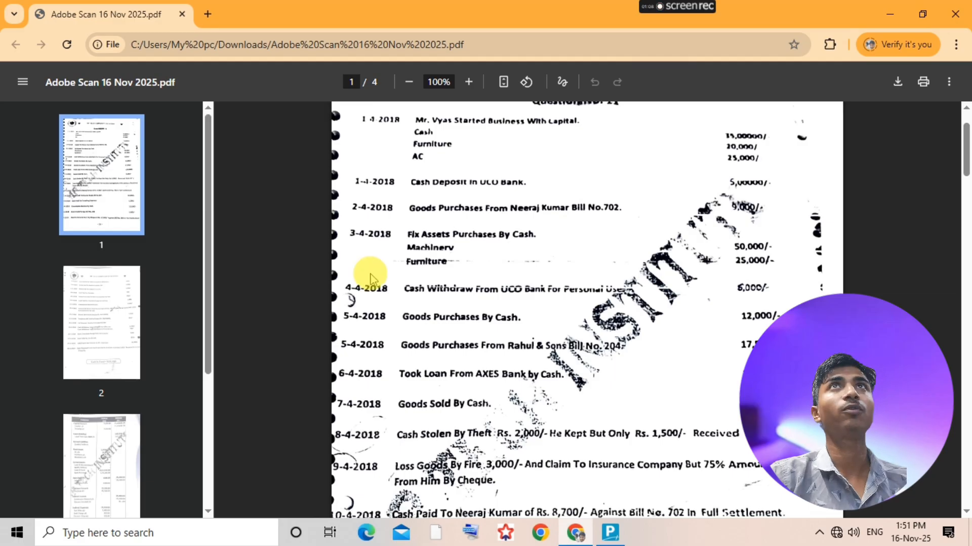
key(alt+Tab)
text(Neer)
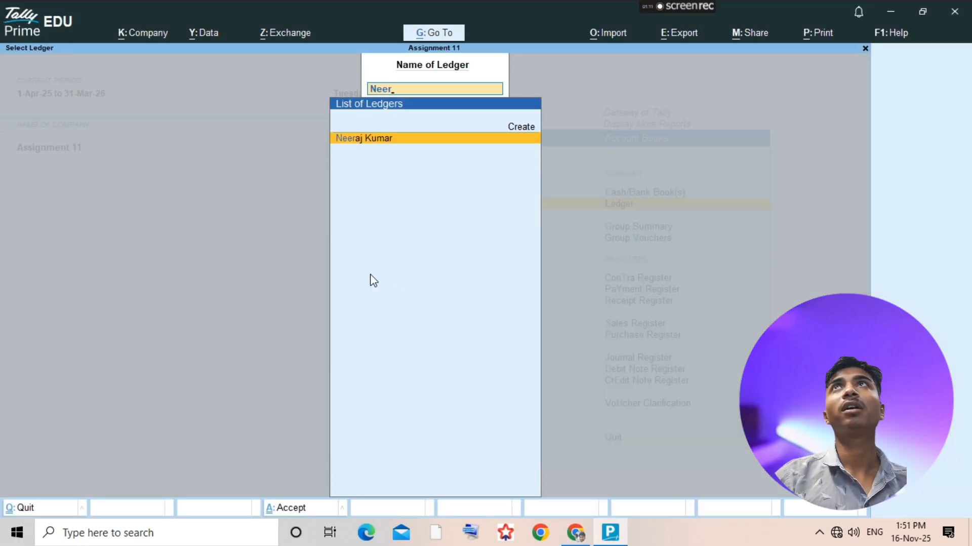
key(Return)
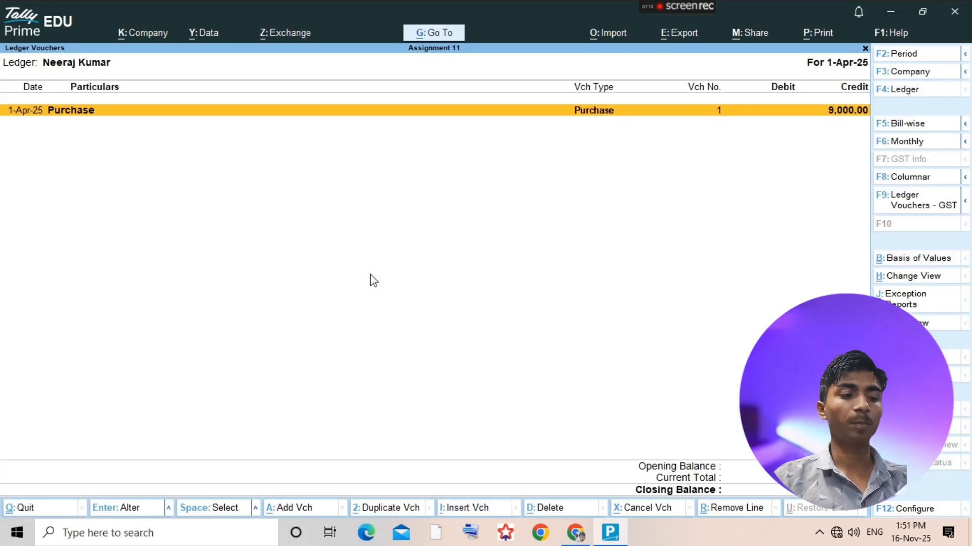
key(alt+a)
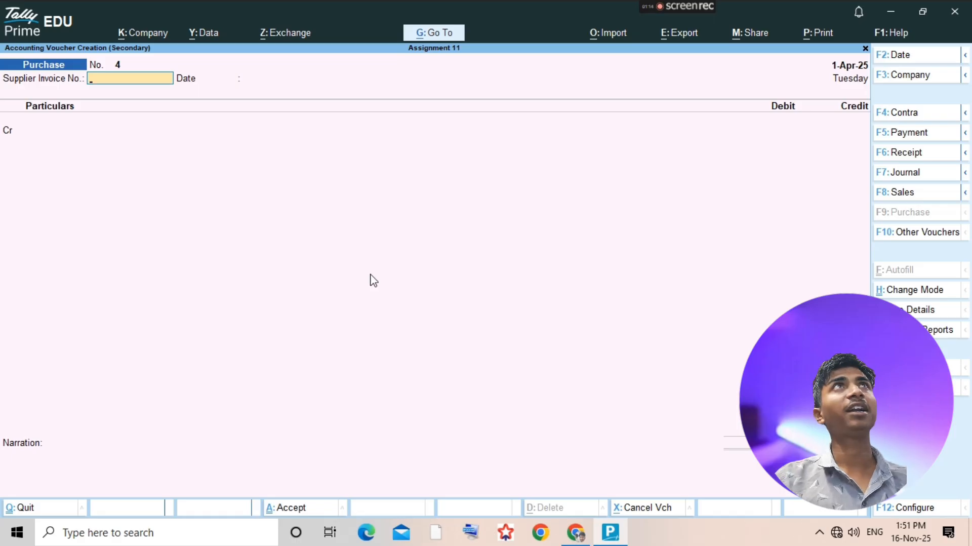
key(F5)
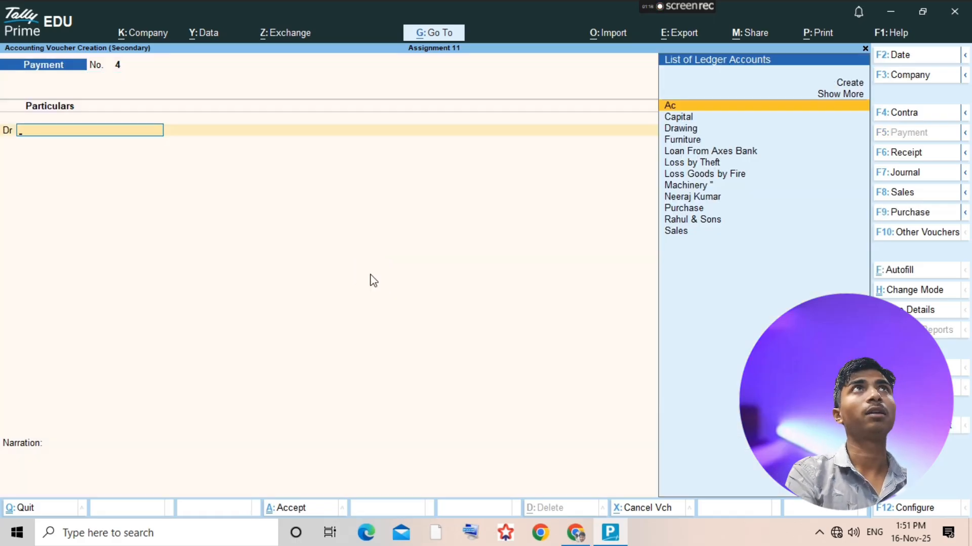
- Debit the supplier with 9,000 in the payment voucher and allocate it as Agst Ref to the outstanding bill
text(Nee)
key(Return)
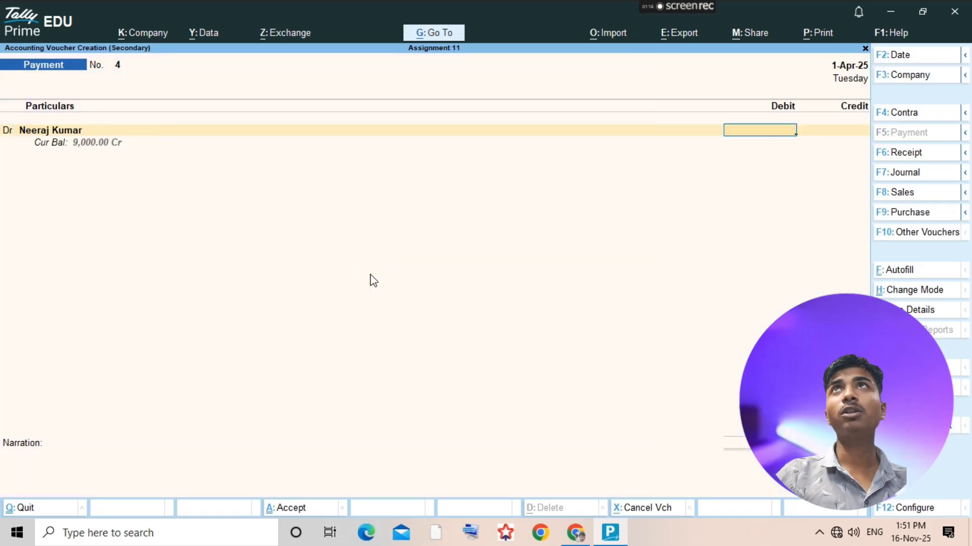
text(9000)
key(Return)
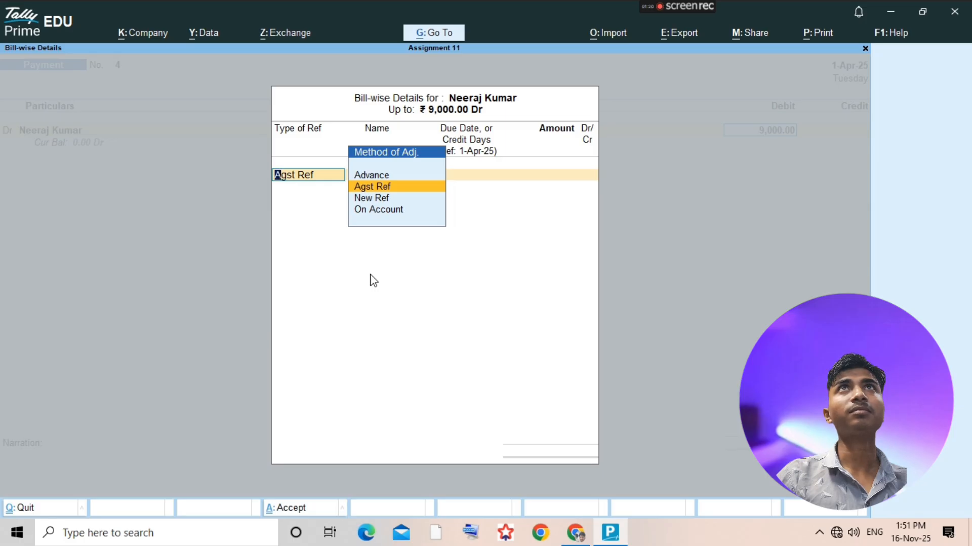
key(Return)
key(Return)
key(Return)
key(Return)
key(Return)
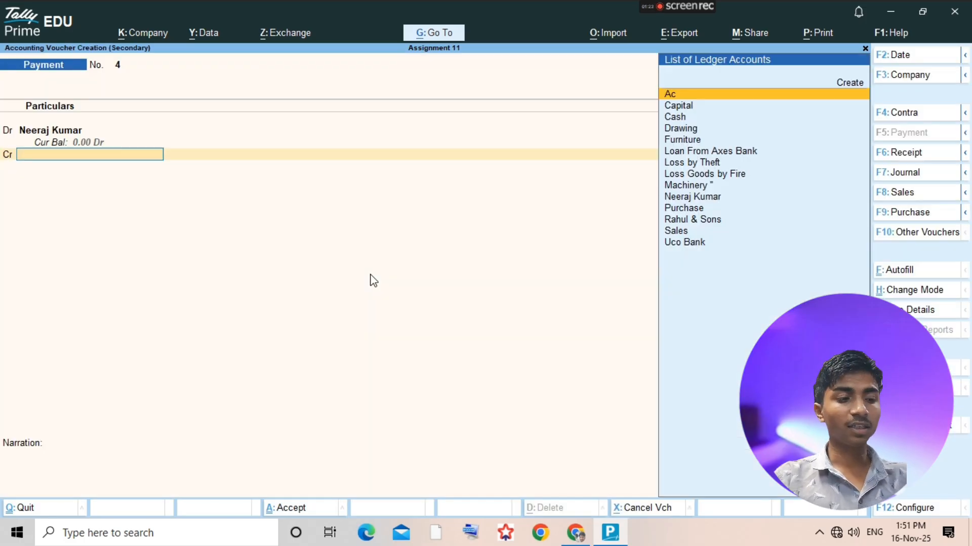
- Check the amount paid in the assignment PDF and credit Cash with 8,700 in the payment voucher
key(alt+Tab)
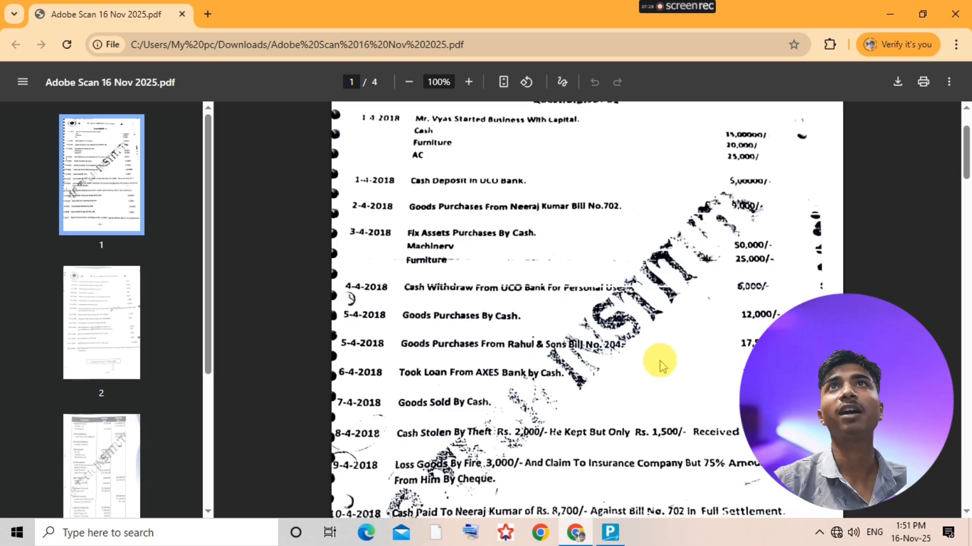
scroll(662, 365, down, 1)
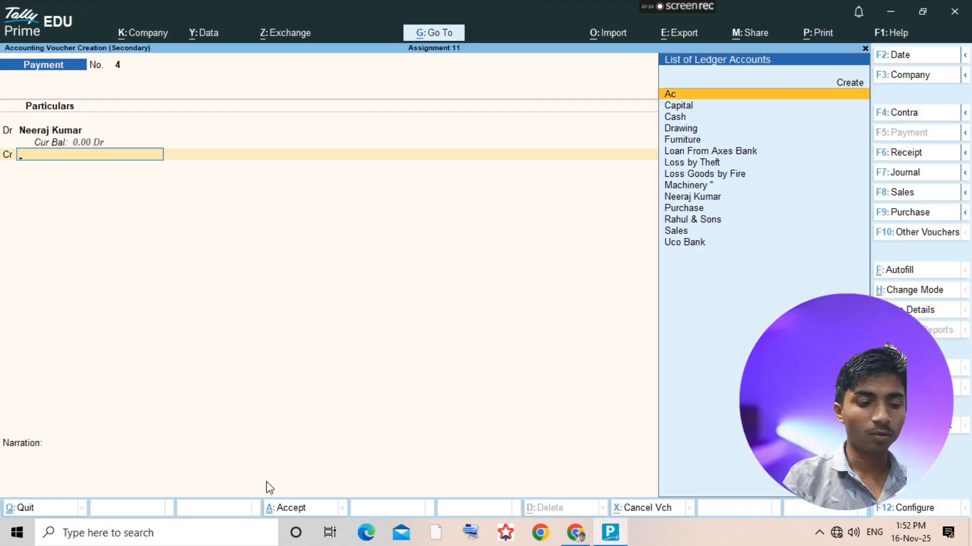
text(cash)
key(Return)
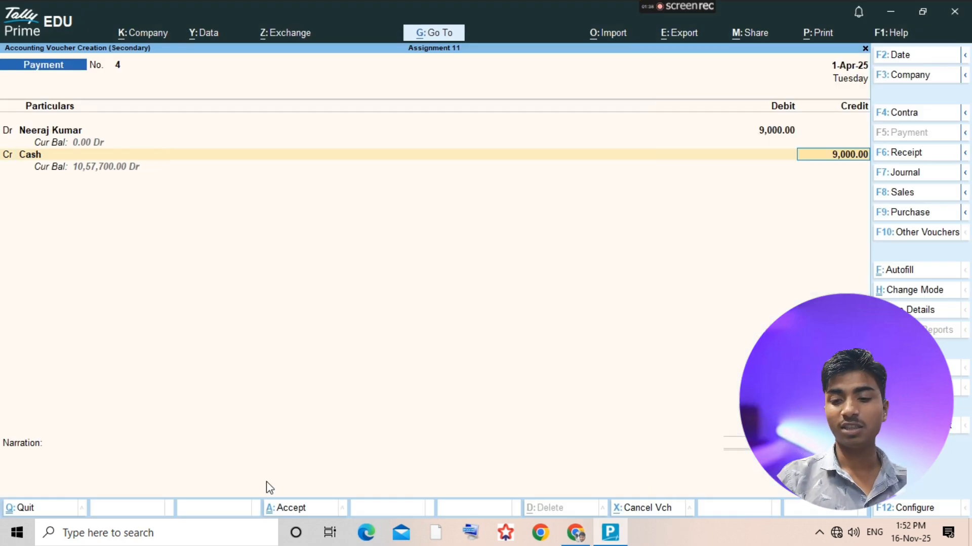
key(BackSpace)
text(8,700)
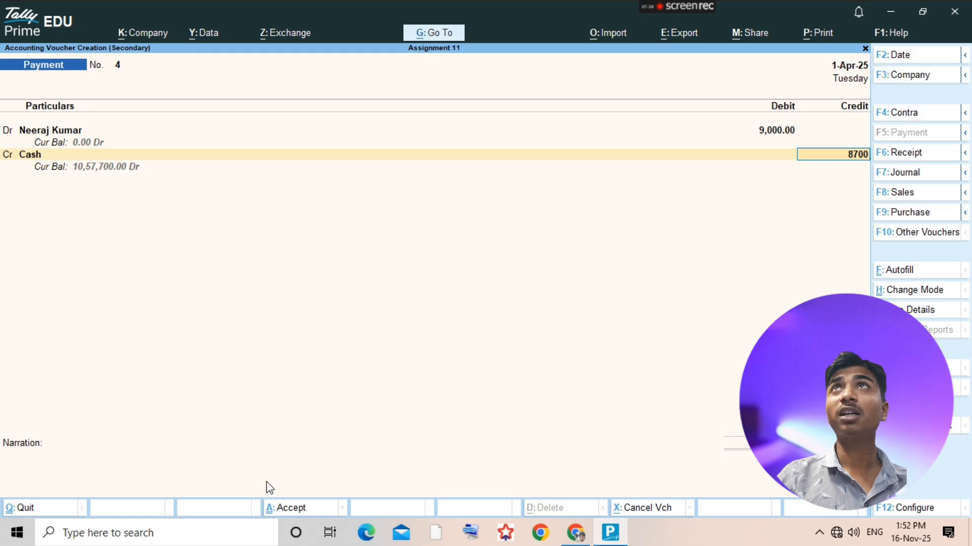
key(Return)
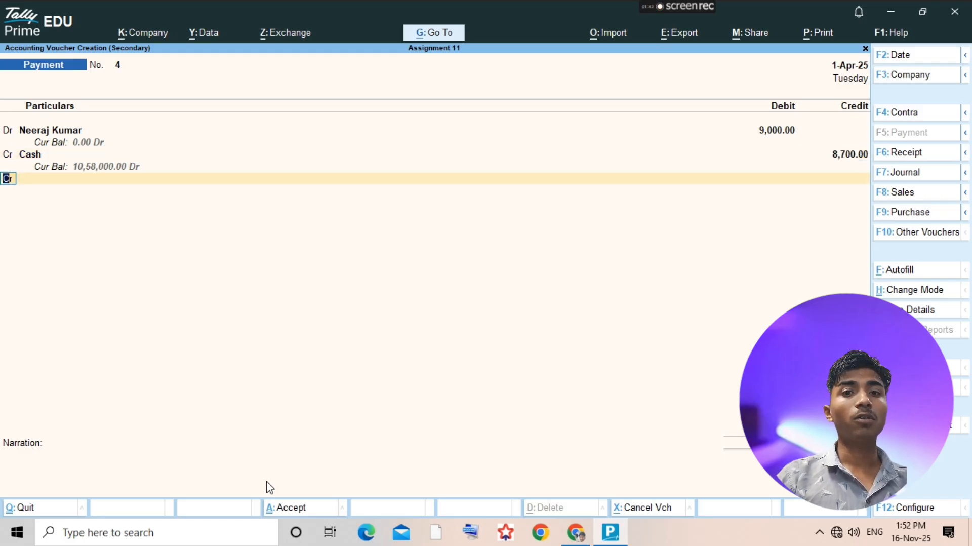
- Start a new ledger from the voucher's next credit line and name it Discount Receive
key(Return)
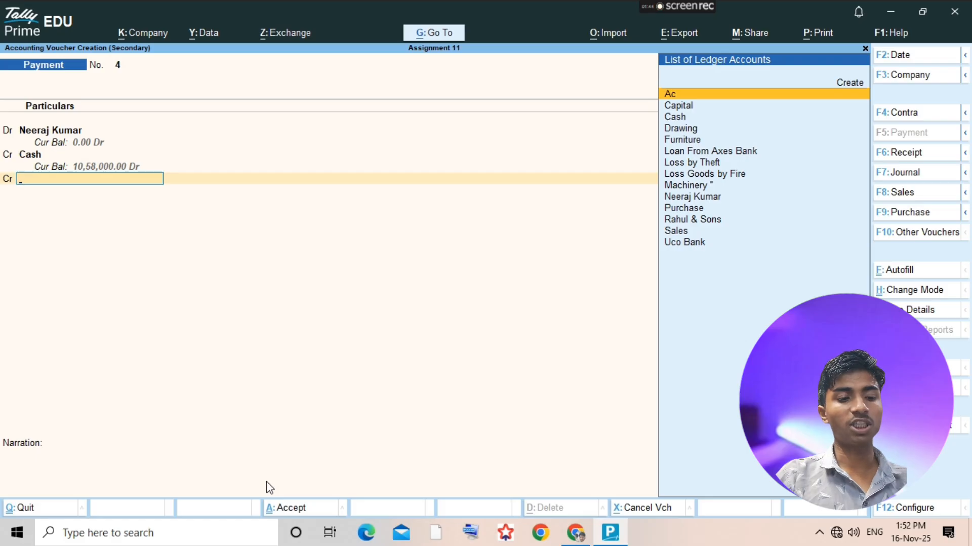
key(alt+c)
text(Disc)
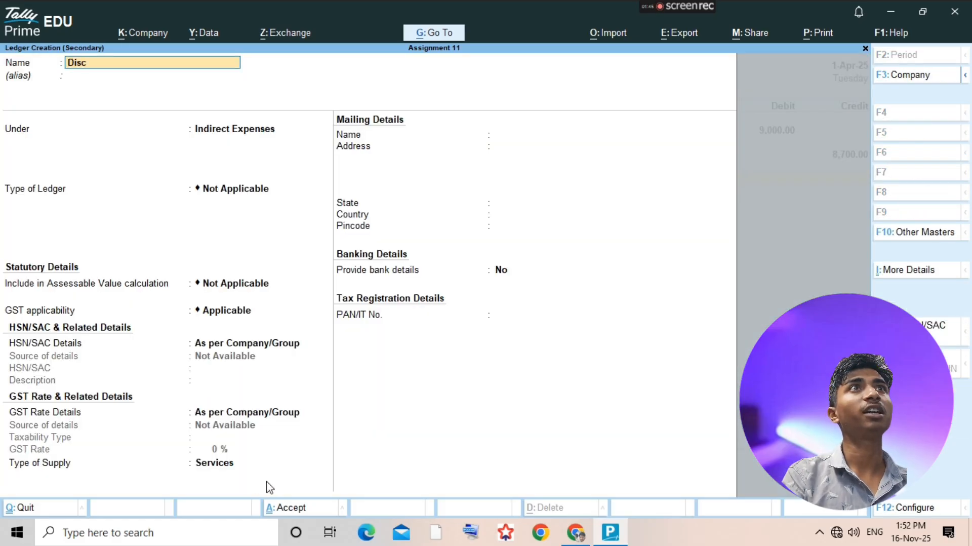
text(ount R)
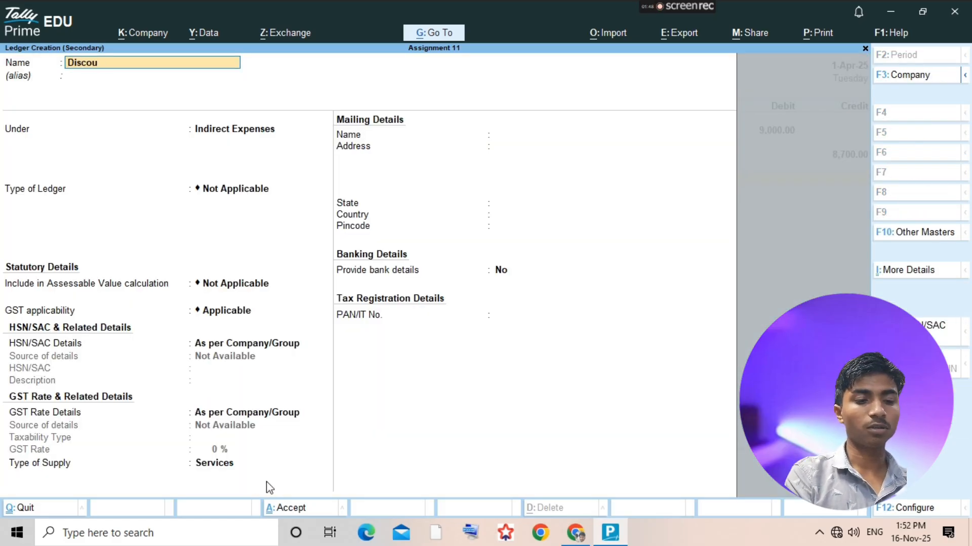
text(ece)
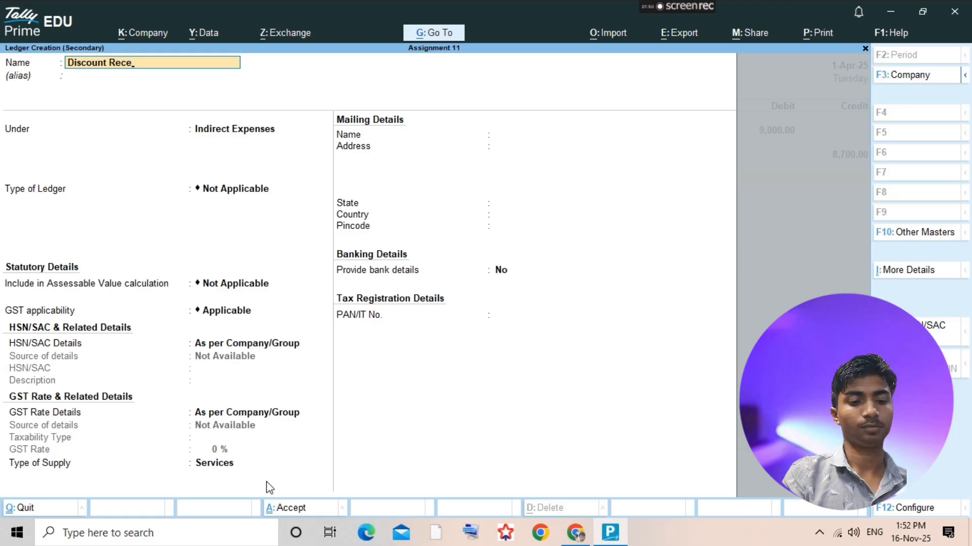
text(ivive)
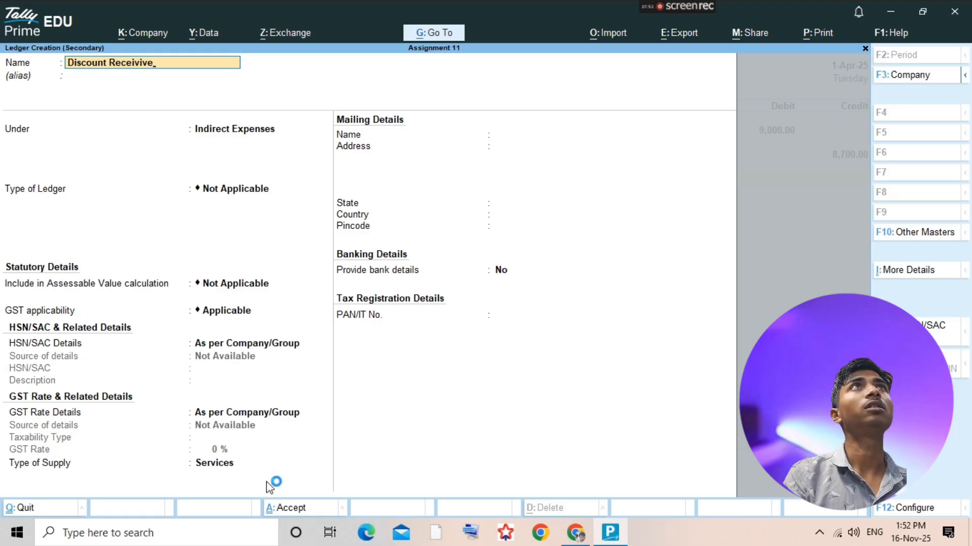
key(BackSpace)
key(BackSpace)
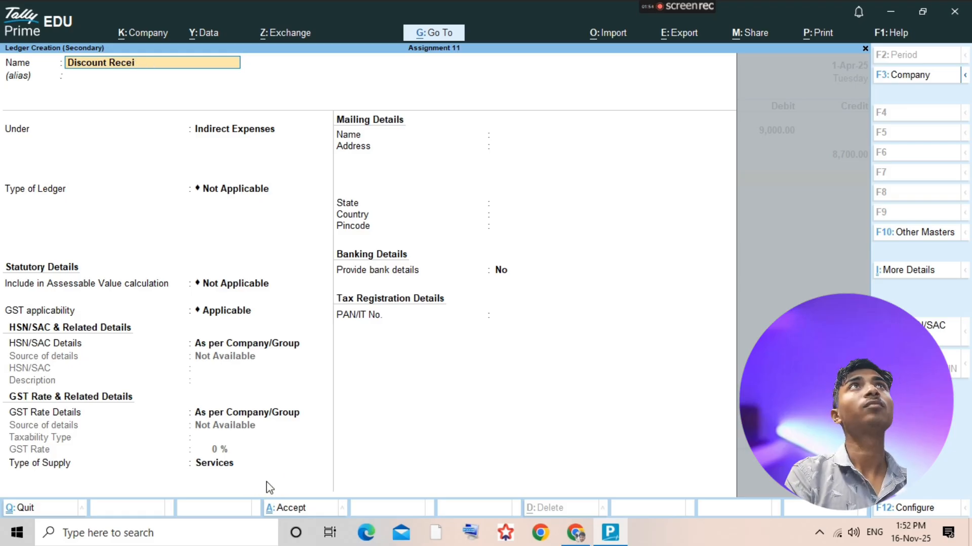
text(ve)
key(Return)
key(Return)
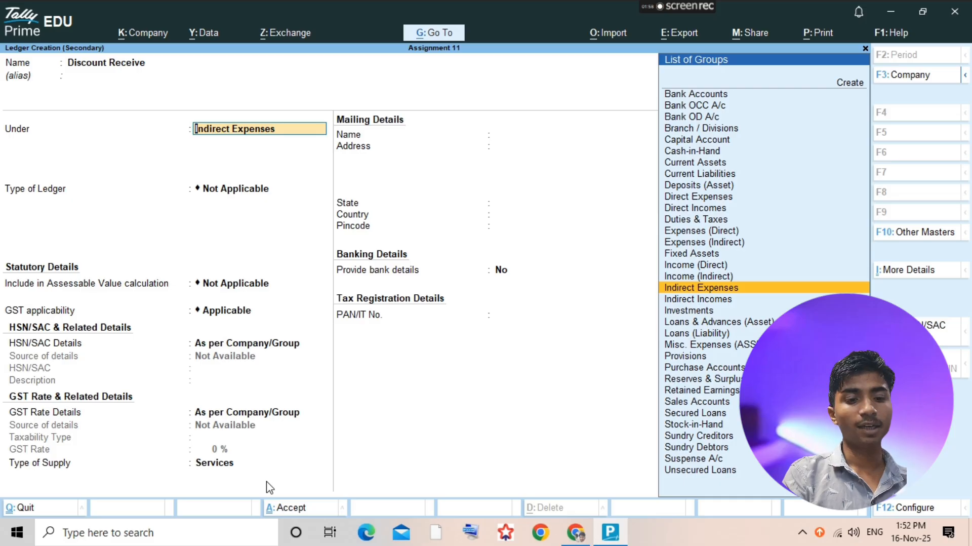
- Place the Discount Receive ledger under Indirect Incomes and save it
text(Indirect)
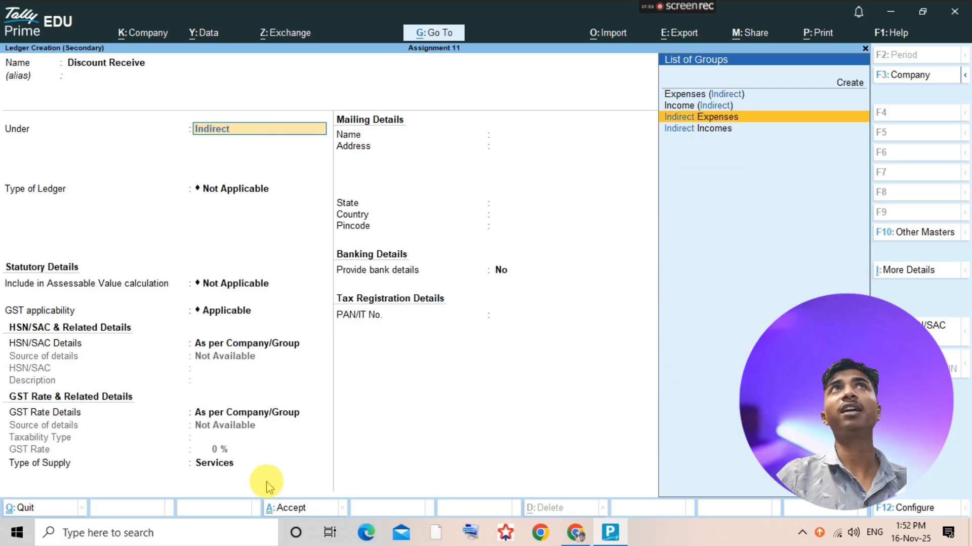
key(Down)
key(Return)
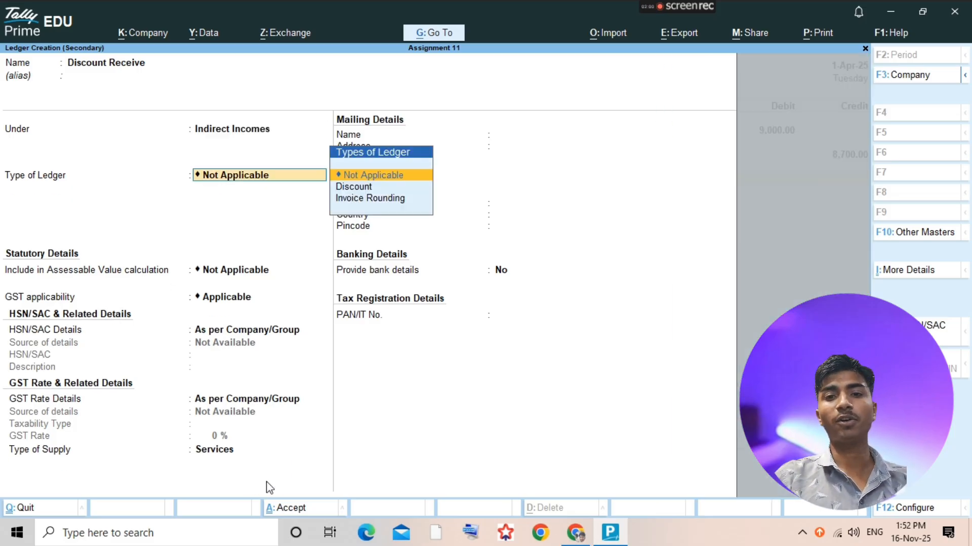
key(ctrl+a)
- Credit Discount Receive with 300, save the payment voucher and return to the ledger selection list
key(Return)
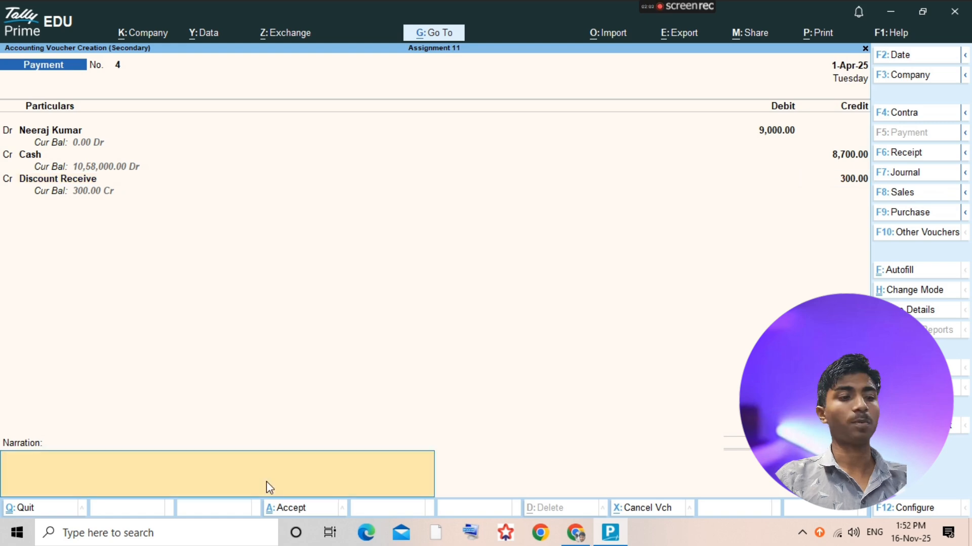
key(ctrl+a)
key(Escape)
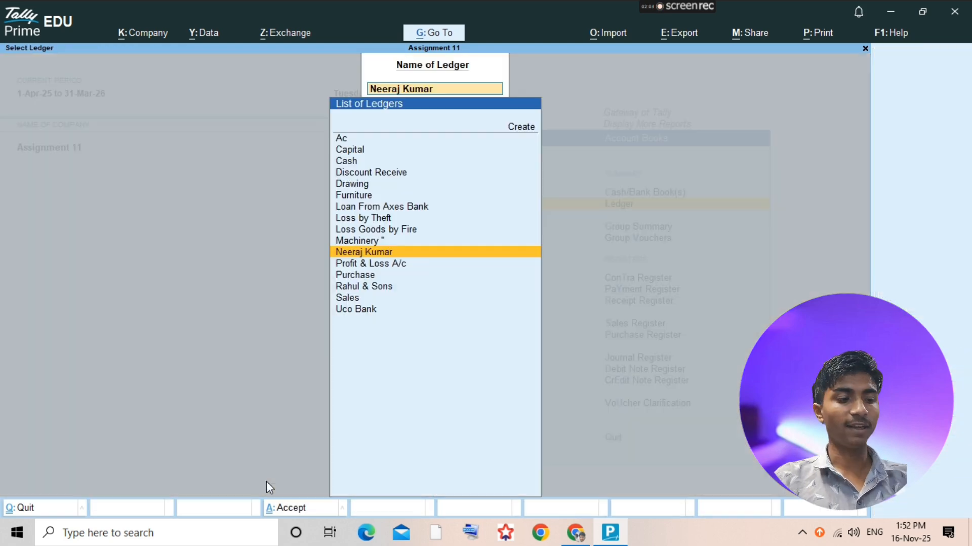
- Check the next transaction in the assignment PDF, then open the Sales ledger report and add a sales voucher
key(alt+Tab)
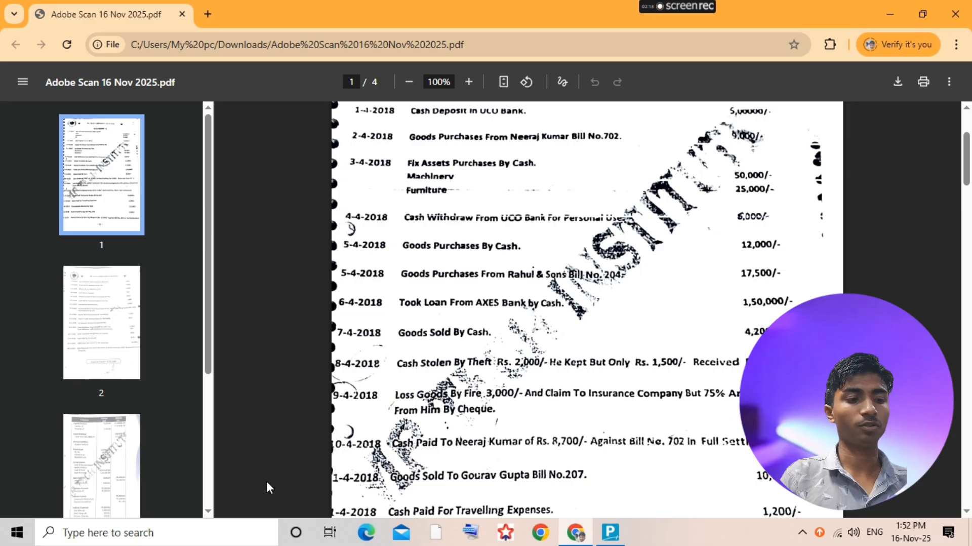
key(alt+Tab)
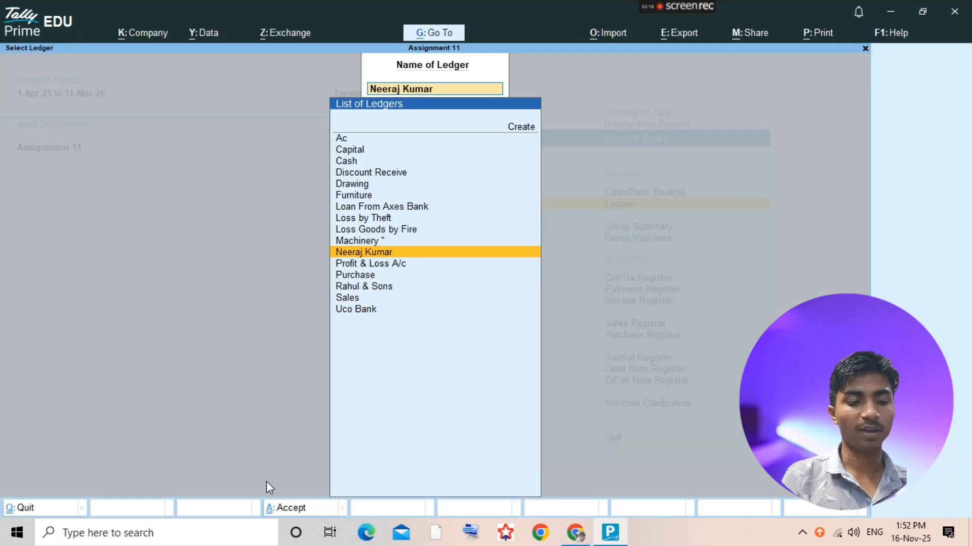
text(SALES)
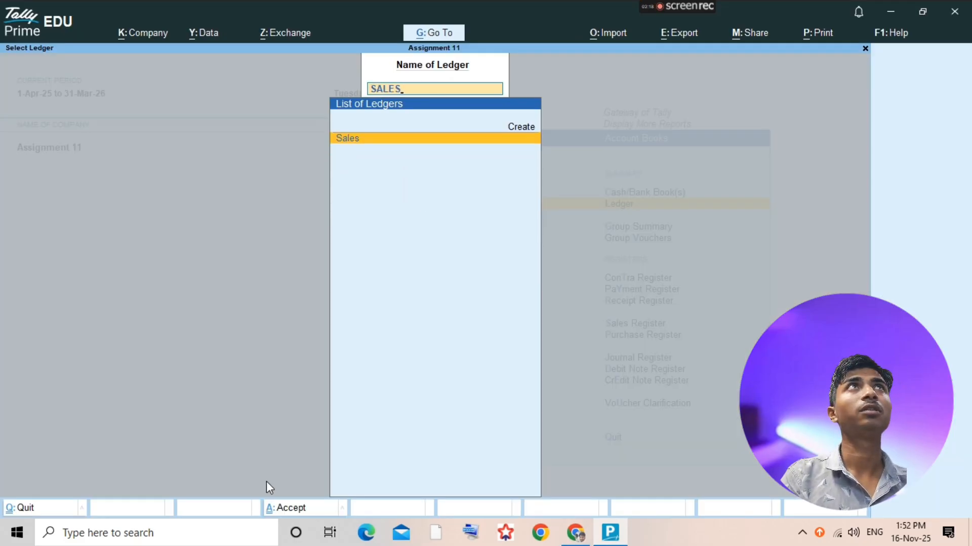
key(Return)
key(alt+a)
key(Return)
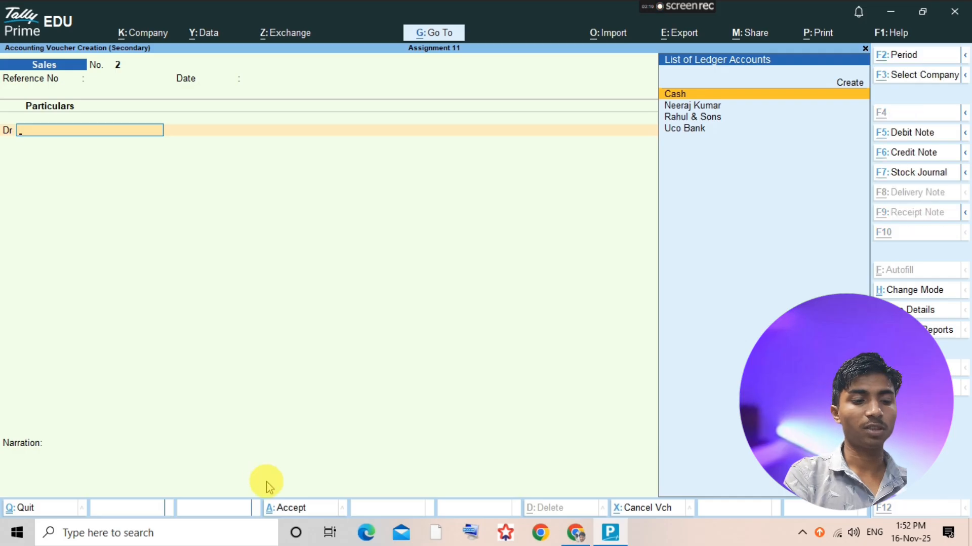
- Start a new ledger from the sales voucher's debit line and enter the customer's full name, checking it against the PDF
key(alt+c)
text(GAURAV)
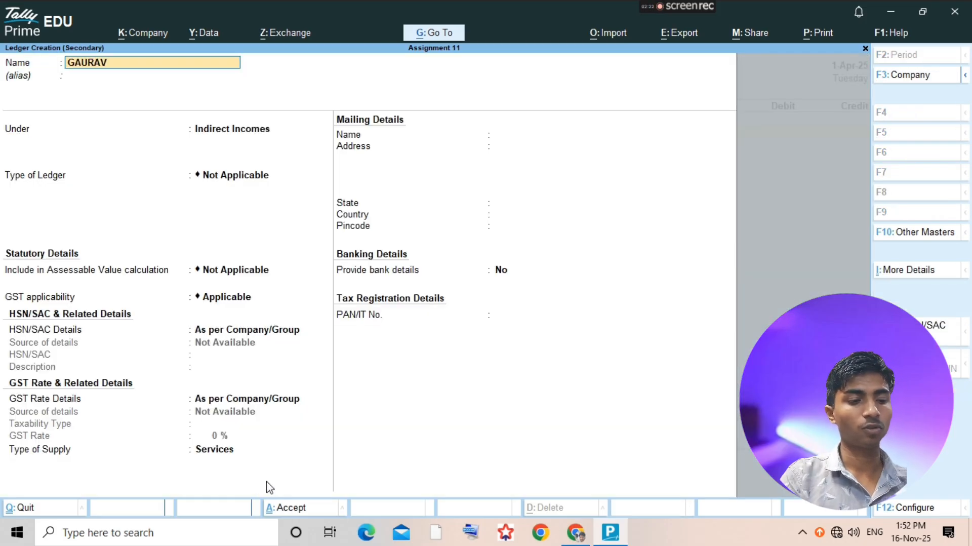
key(Return)
key(alt+Tab)
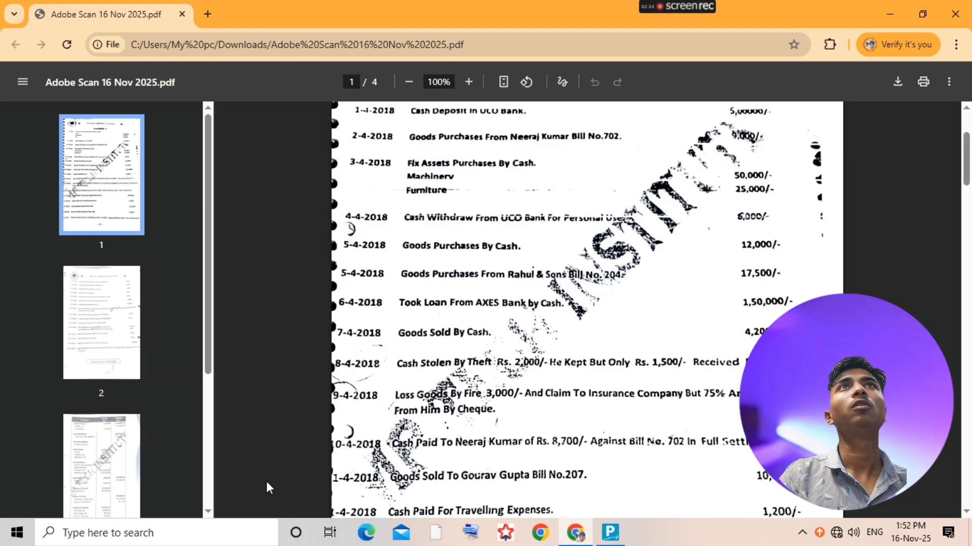
key(alt+Tab)
key(BackSpace)
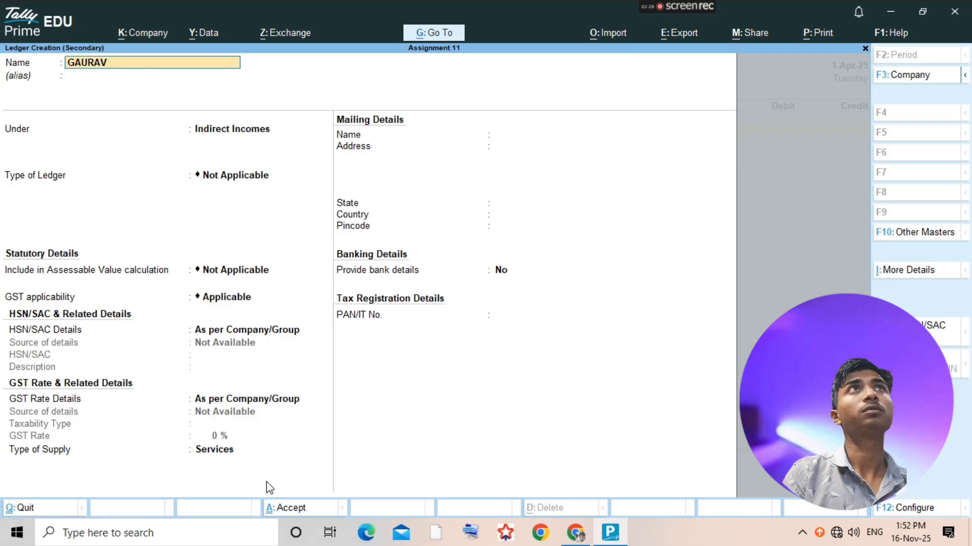
text(GA)
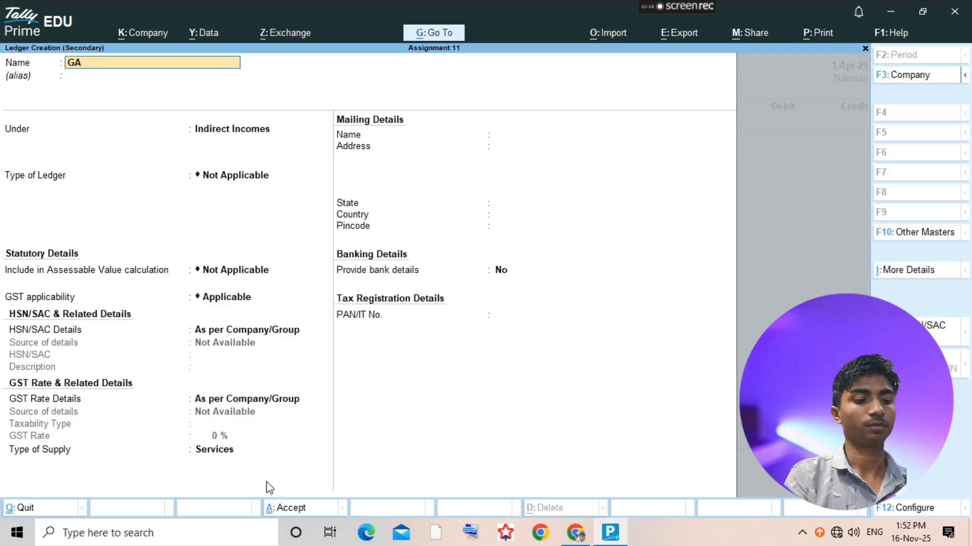
key(BackSpace)
text(aurav G)
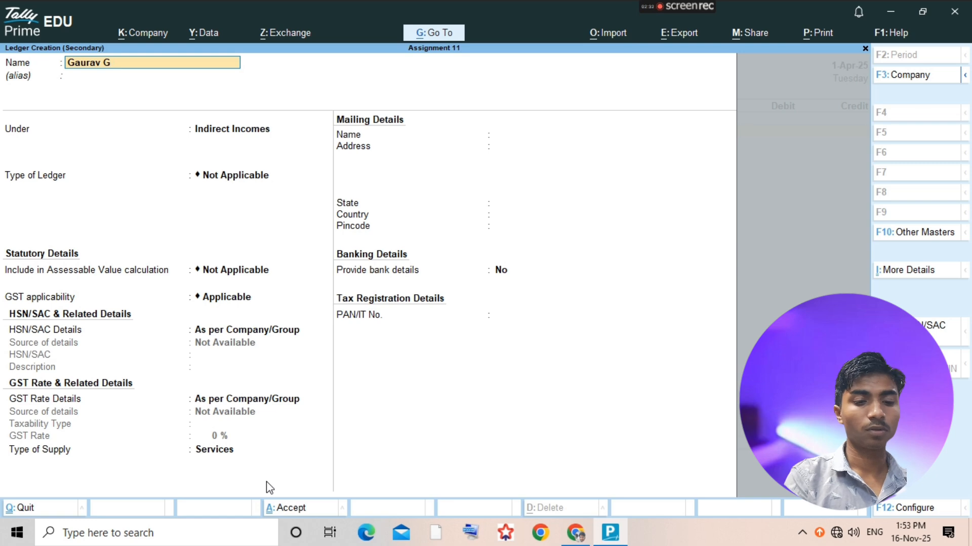
text(upta)
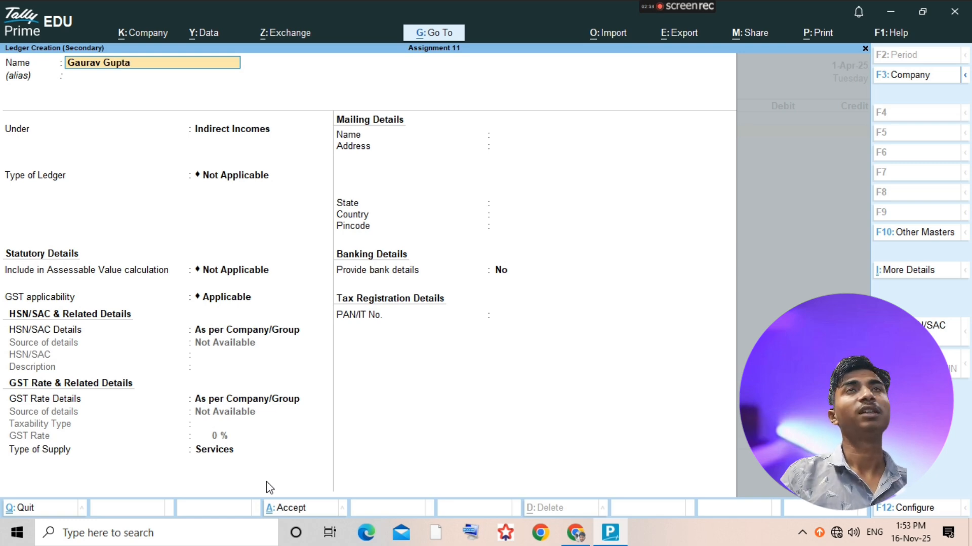
- Place the new customer's ledger under Sundry Debtors and save it
key(Return)
text(Sundry)
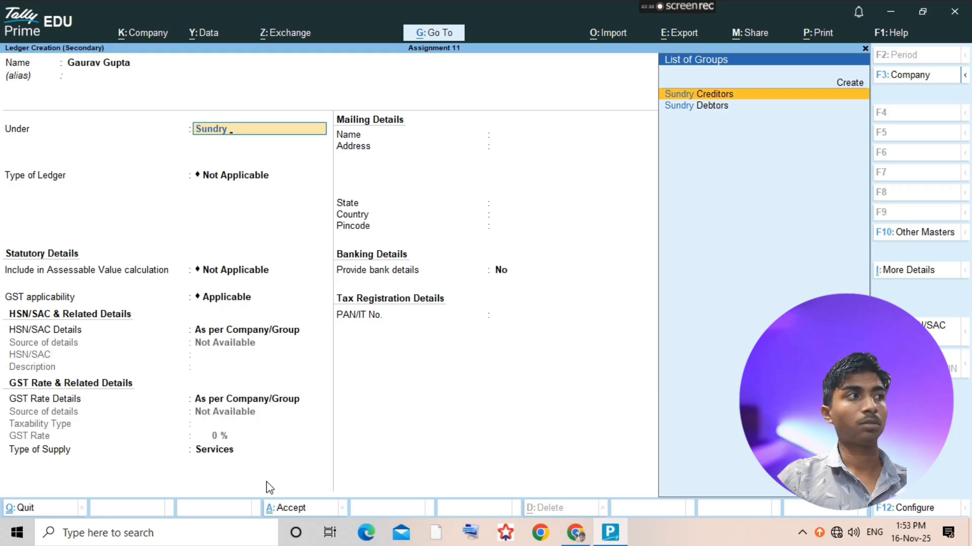
key(Down)
key(Return)
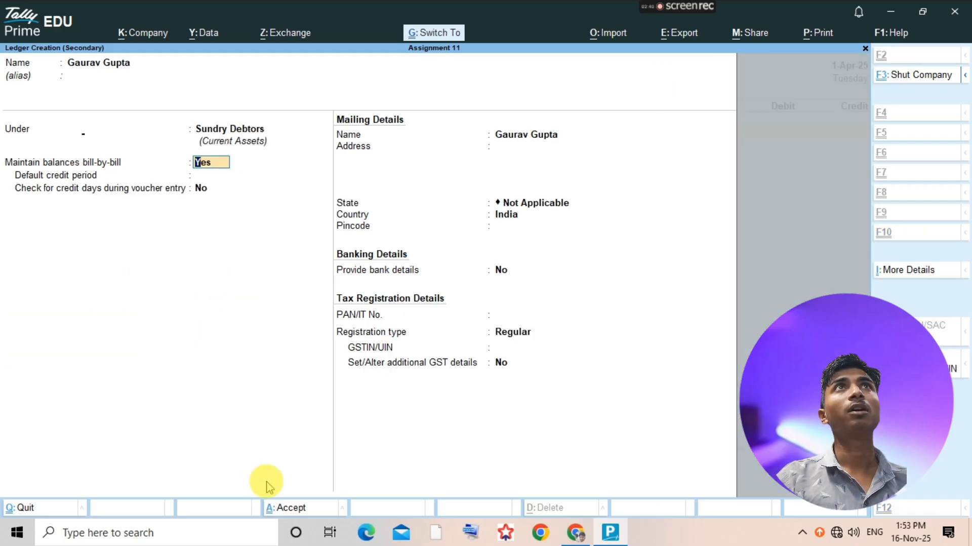
key(ctrl+a)
- Leave the dispatch and party details at their defaults and debit the customer with 10000 in the sales voucher
key(Return)
key(Return)
key(Return)
key(Return)
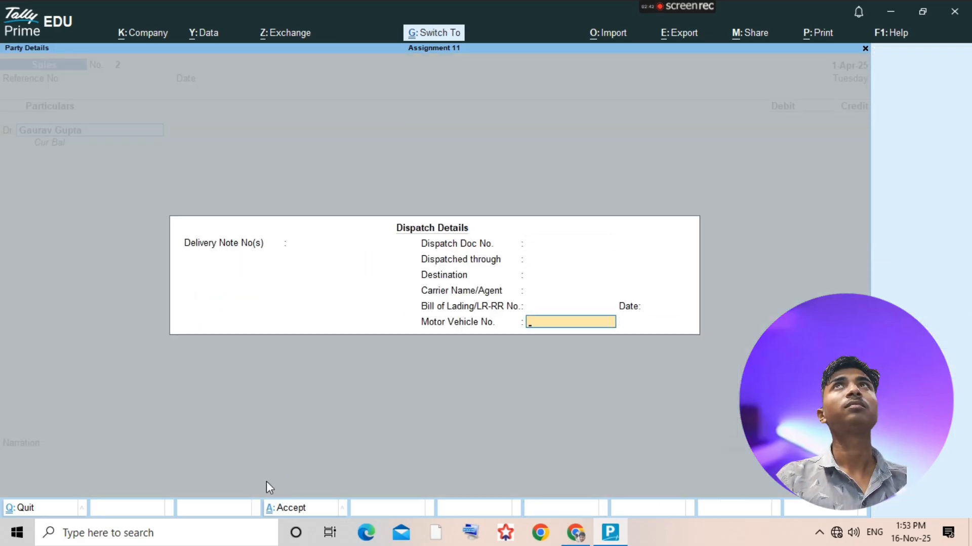
key(Return)
text(0000)
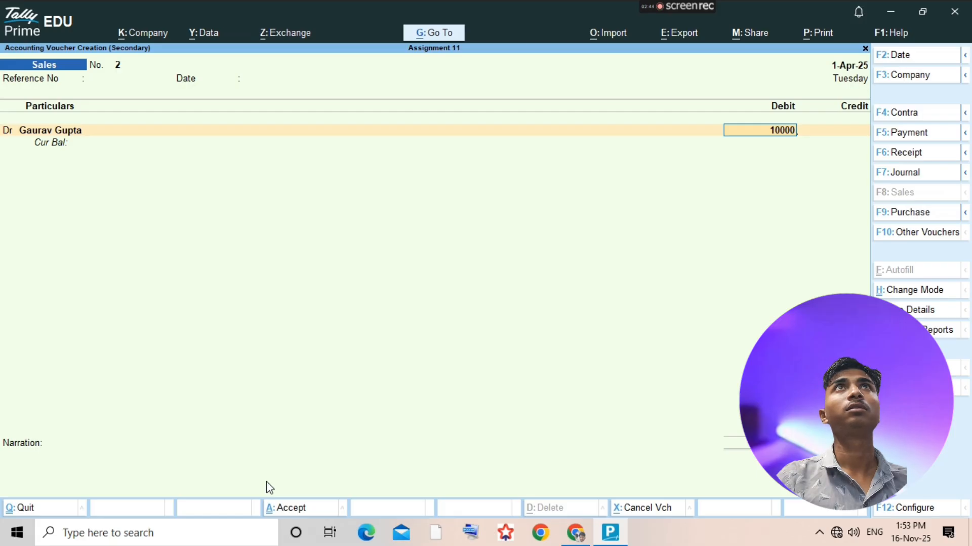
key(Return)
key(Return)
key(Return)
- Enter the customer's bill-wise details as New Ref 207, checking the bill number against the assignment PDF
key(BackSpace)
key(BackSpace)
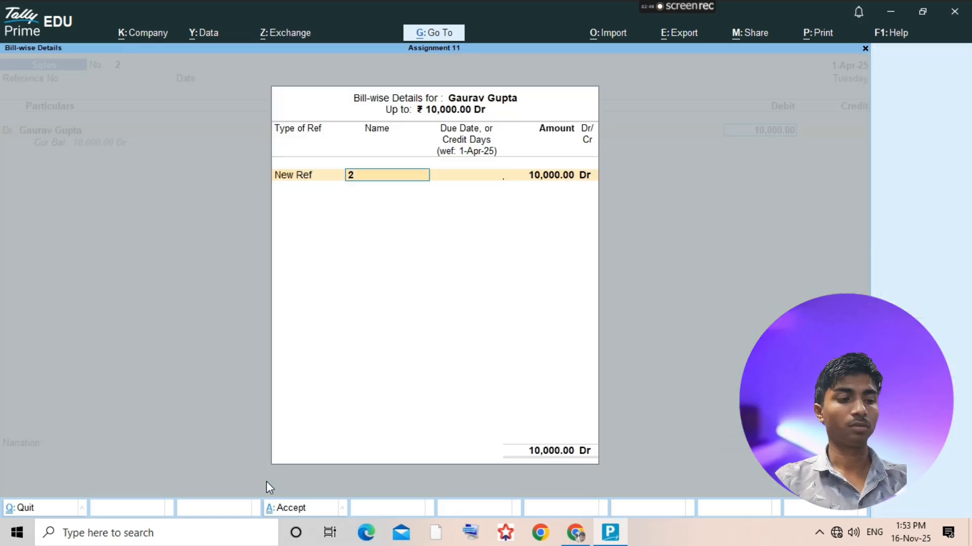
key(alt+Tab)
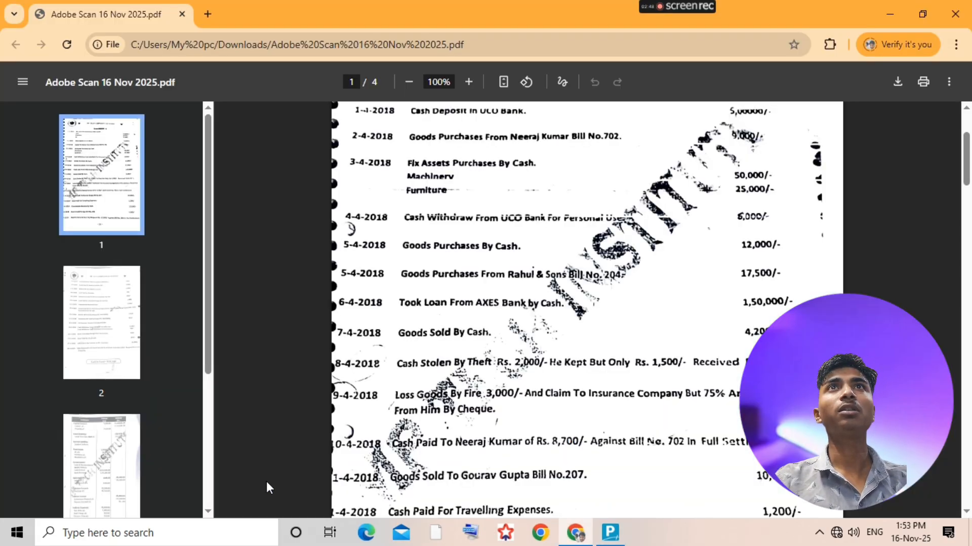
key(alt+Tab)
text(07)
key(Return)
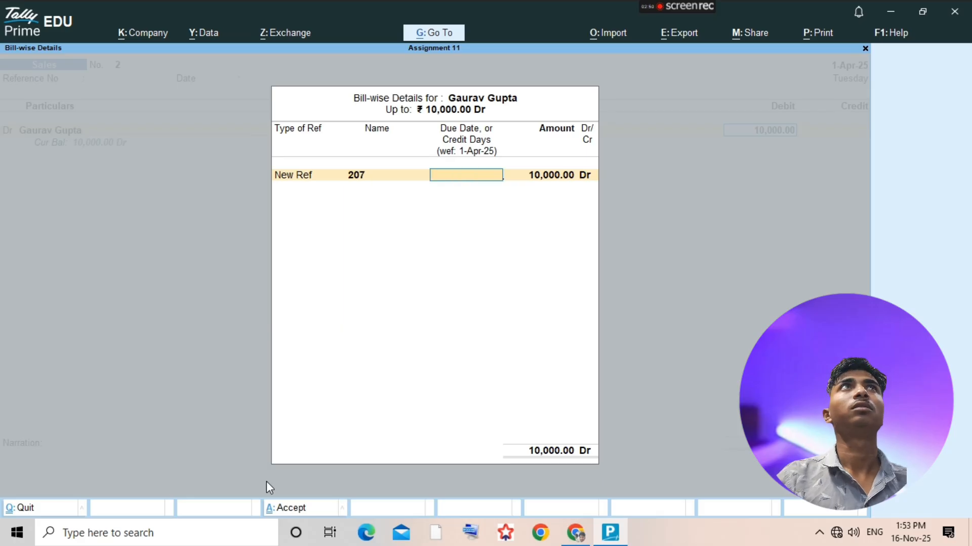
key(Return)
key(Return)
- Credit Sales with 10,000, save the sales voucher and return to the ledger selection list
key(Return)
key(Return)
key(Return)
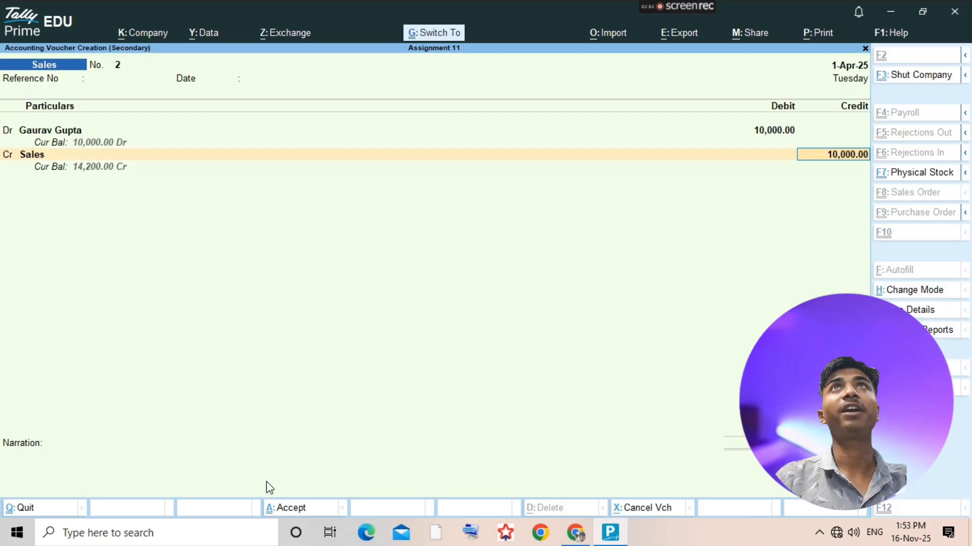
key(Return)
key(Return)
key(Escape)
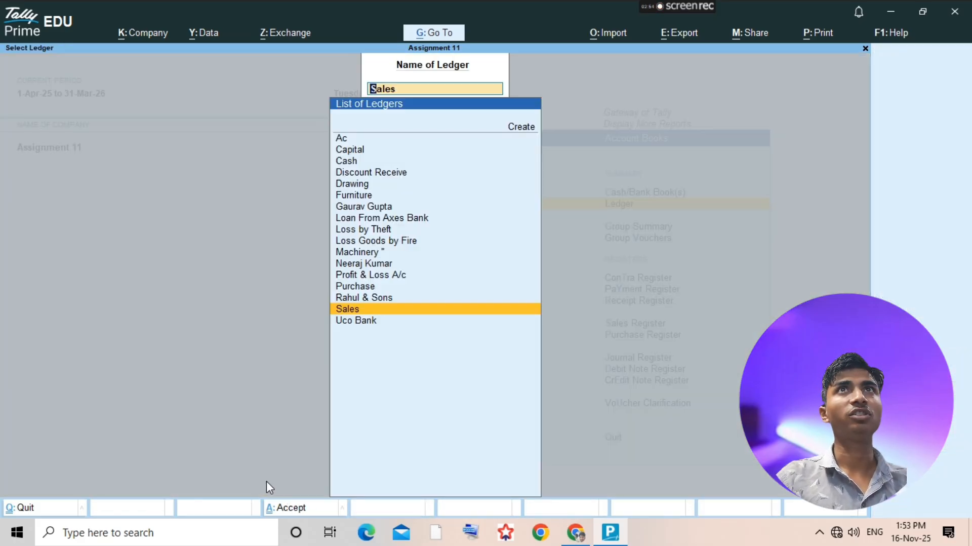
- Check the next transaction in the assignment PDF, then start a new ledger named Travelling Expenses
key(alt+Tab)
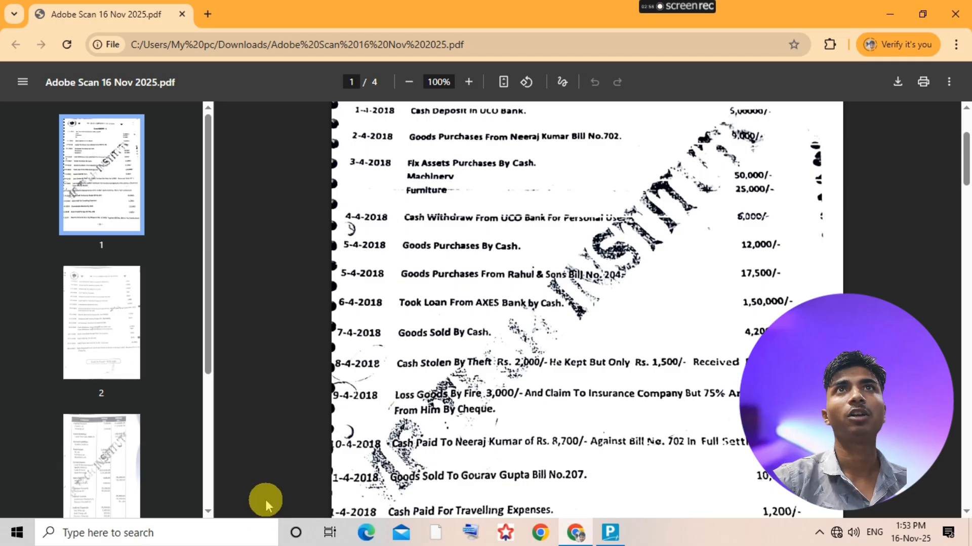
scroll(405, 445, down, 3)
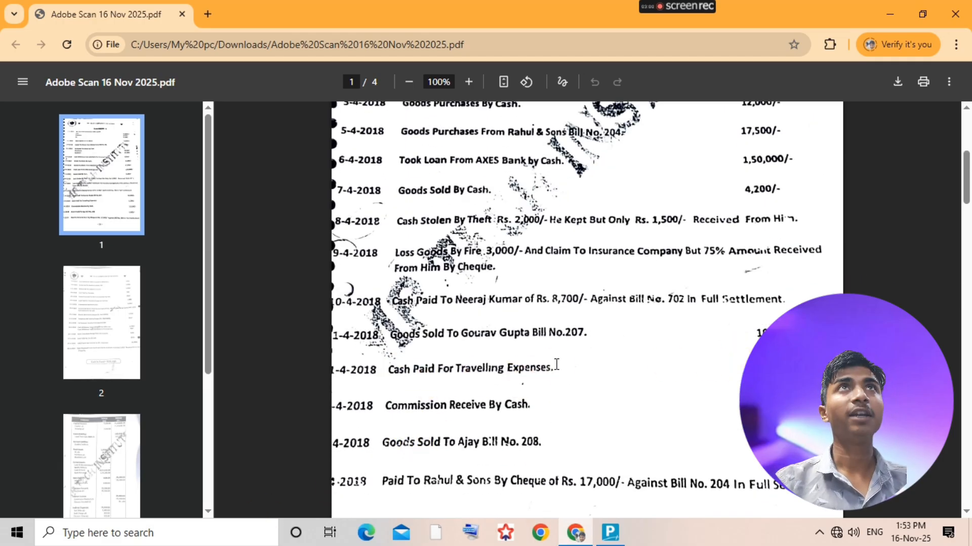
key(alt+Tab)
key(alt+c)
text(Tra)
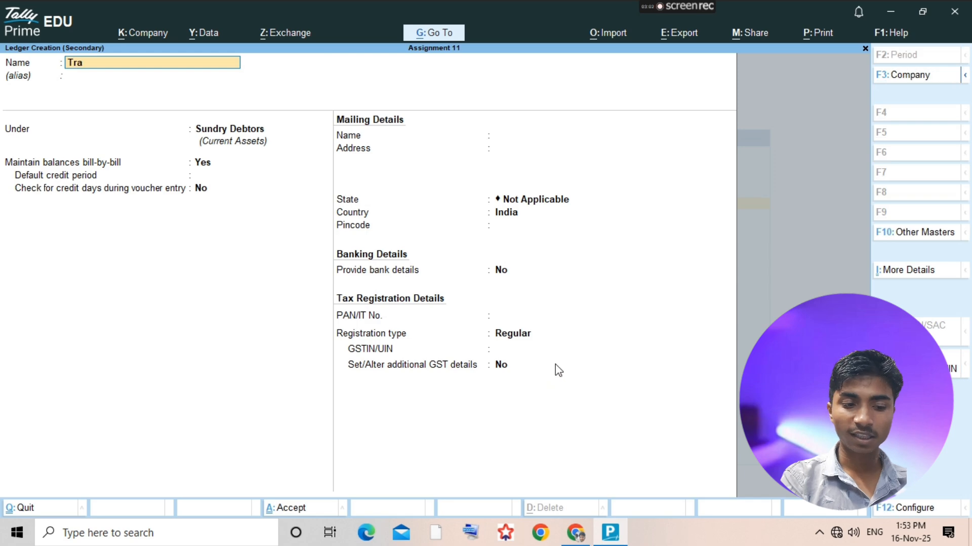
text(vellin)
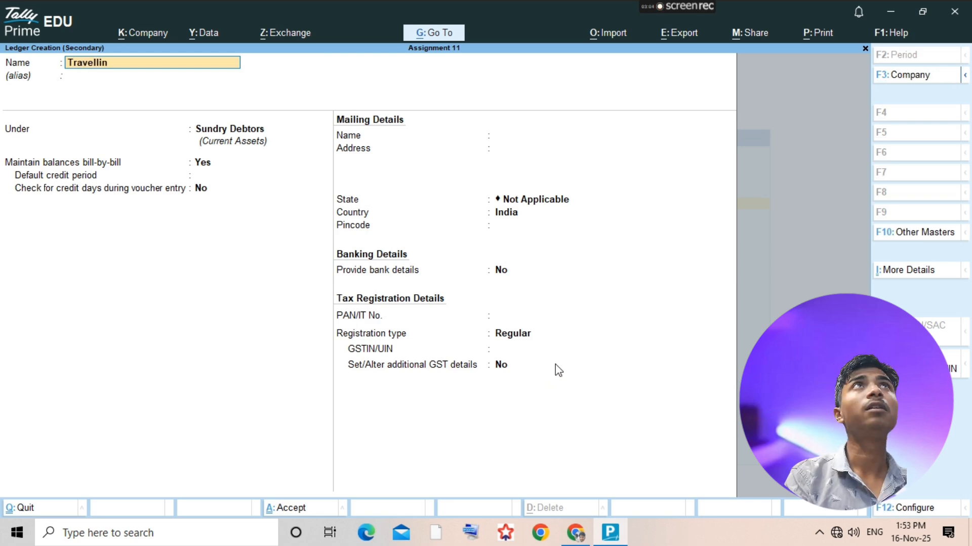
text(g e)
text(xpenses)
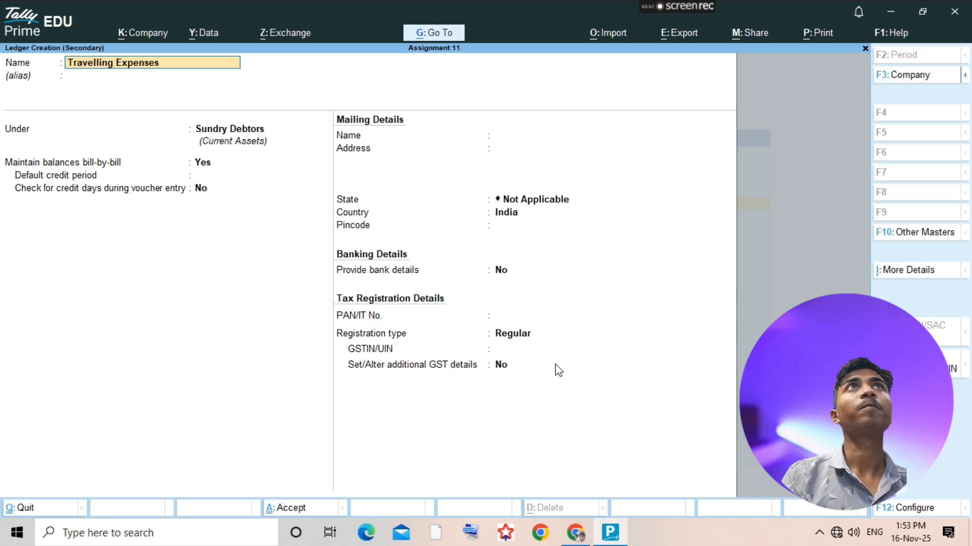
key(Return)
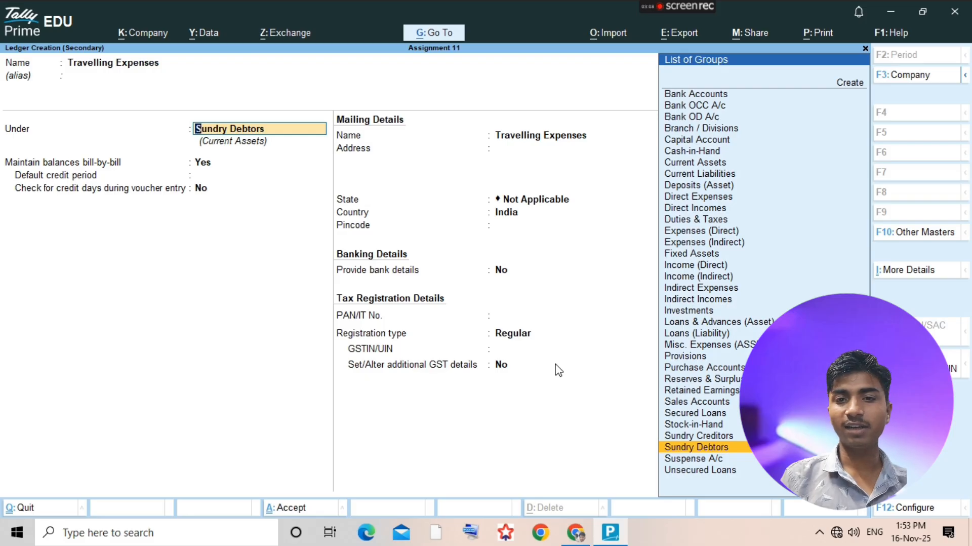
- Place the Travelling Expenses ledger under Indirect Expenses and save it
text(i)
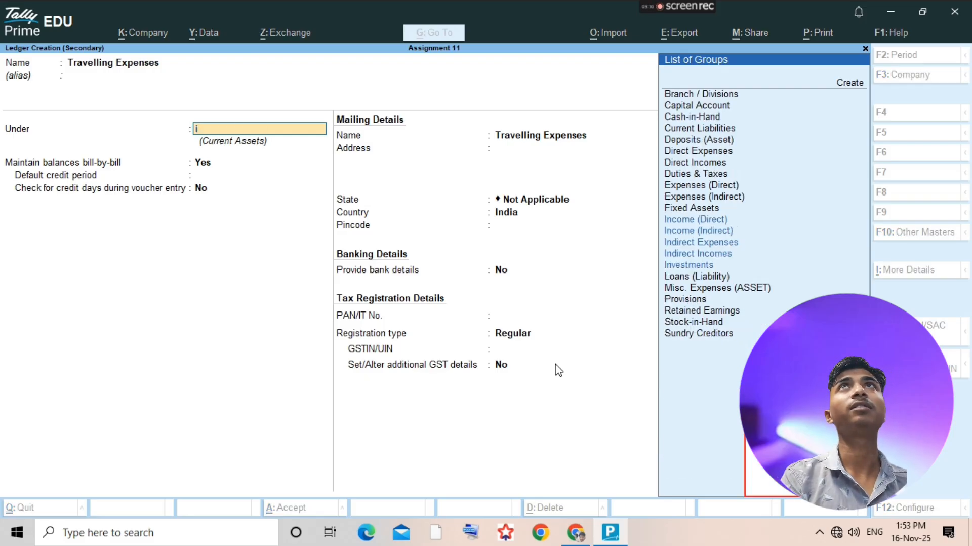
text(n)
key(Down)
key(Down)
key(Down)
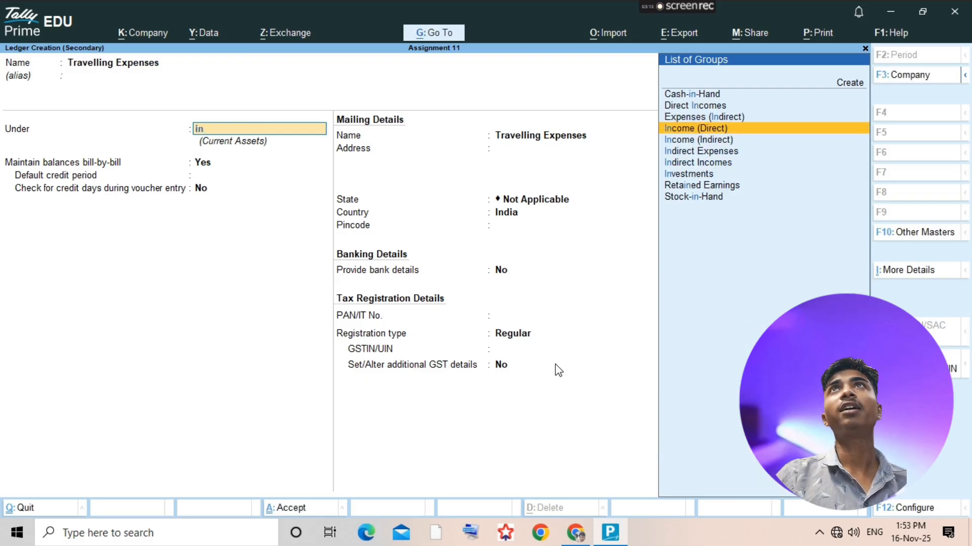
key(Return)
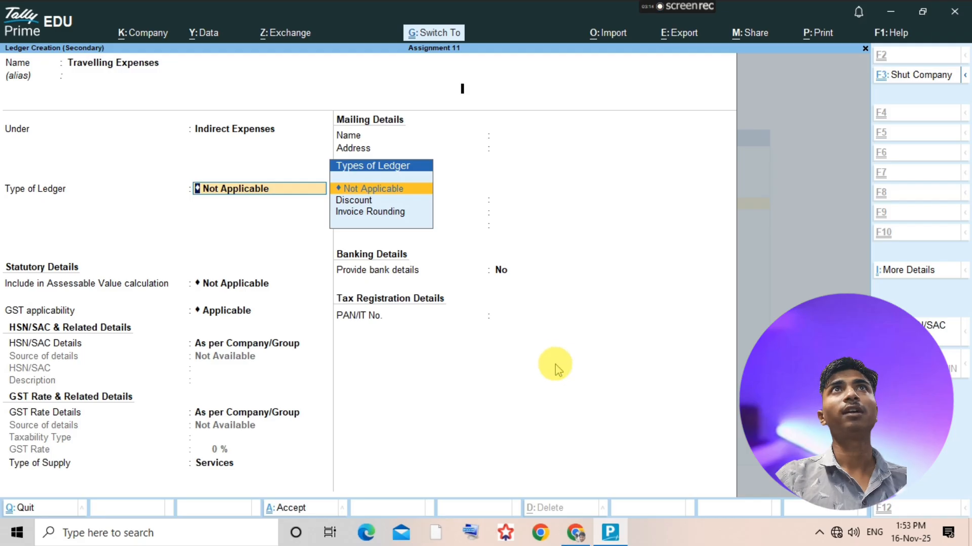
key(ctrl+a)
- Open the Travelling Expenses ledger report and add a payment voucher with Travelling Expenses as the debit ledger
key(Return)
key(alt+a)
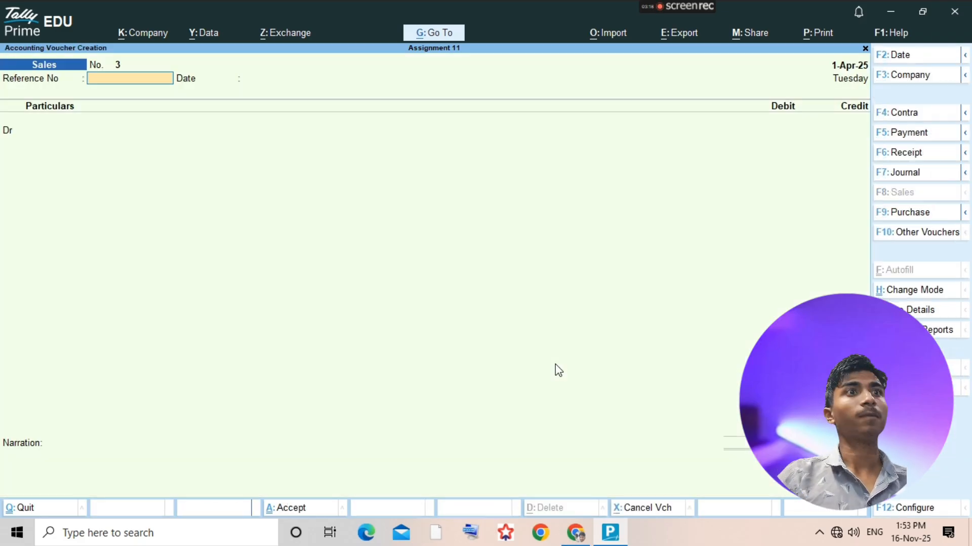
click(558, 369)
key(F5)
text(Tra)
key(Return)
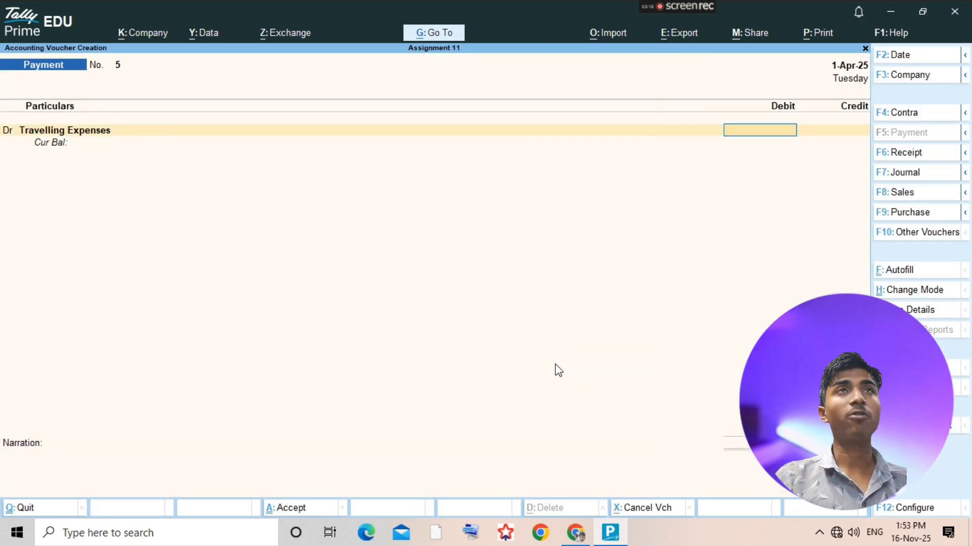
- Debit Travelling Expenses with 1200 against Cash, save the payment voucher and return to the ledger selection list
key(alt+Tab)
key(alt+Tab)
text(1200)
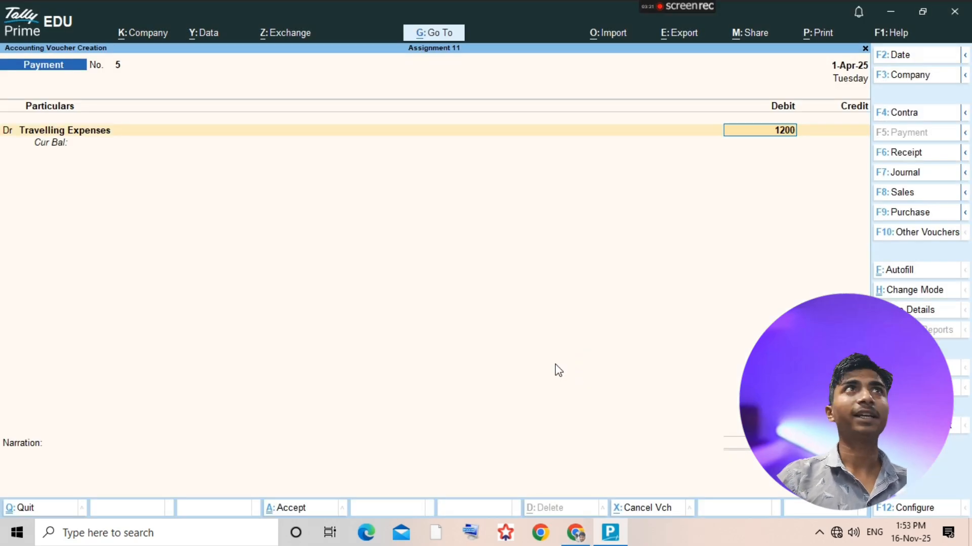
key(Return)
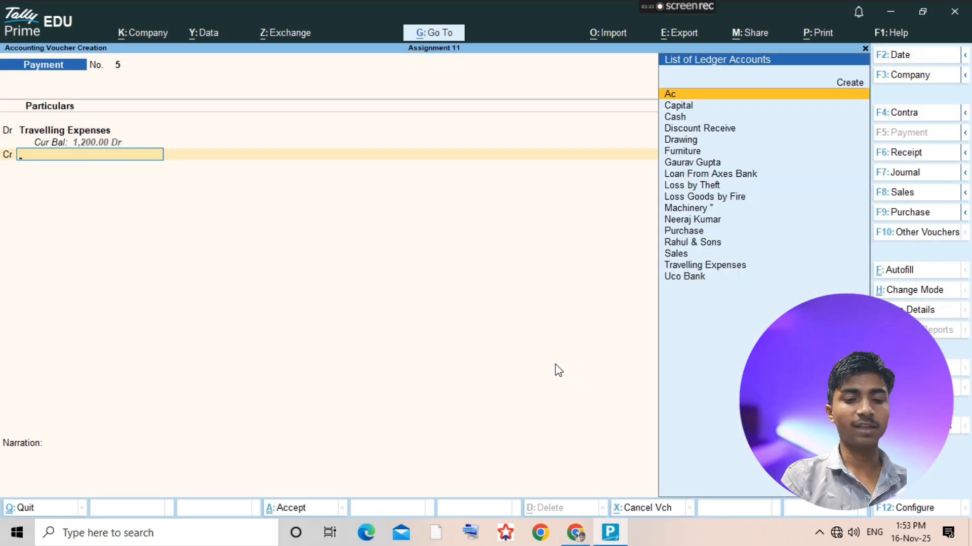
text(cash)
key(Return)
key(ctrl+a)
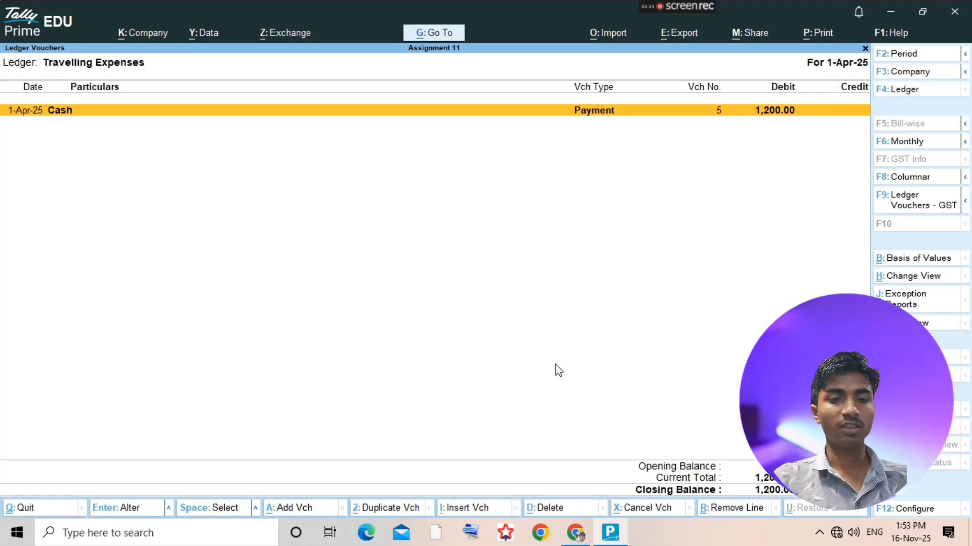
key(Escape)
- Check the next transaction in the assignment PDF, then start a new ledger named Commission Receive
key(alt+Tab)
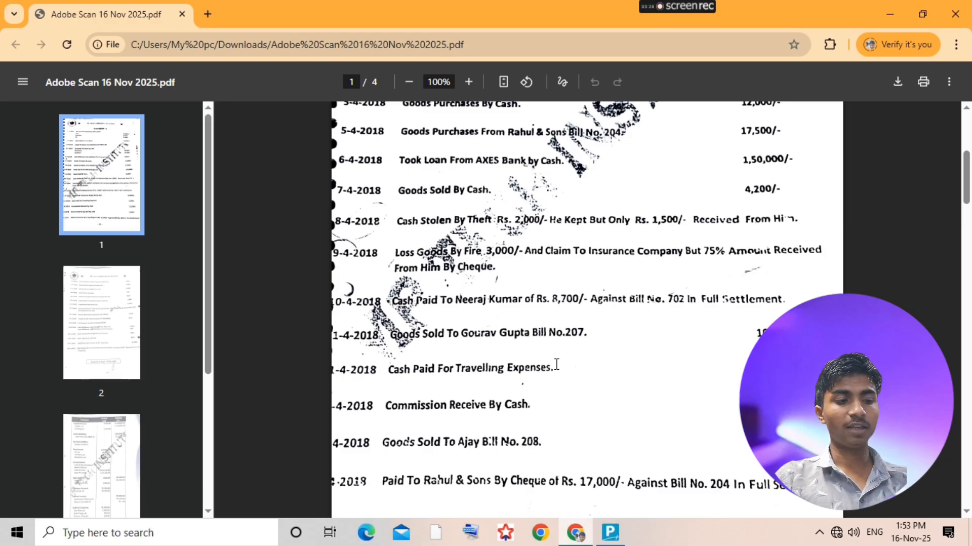
key(alt+Tab)
key(alt+c)
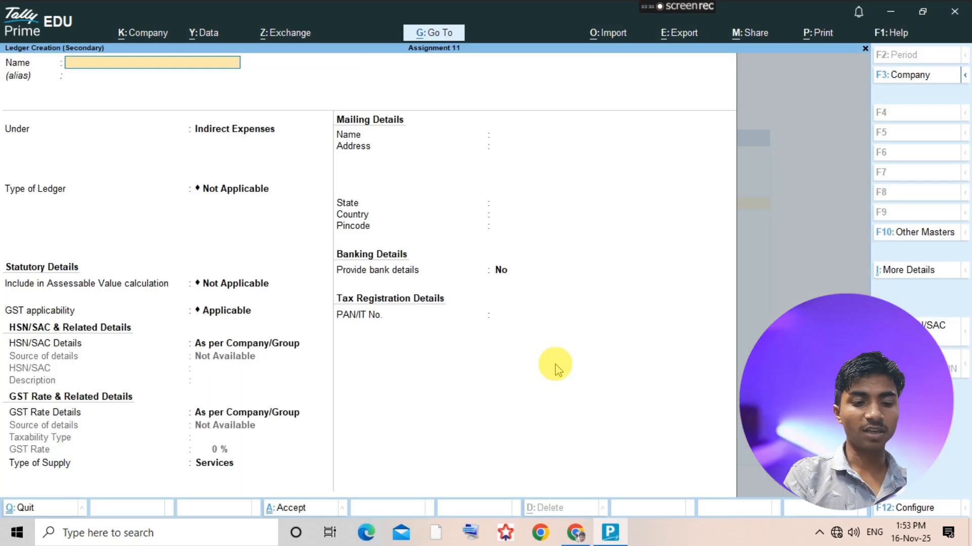
text(Commi)
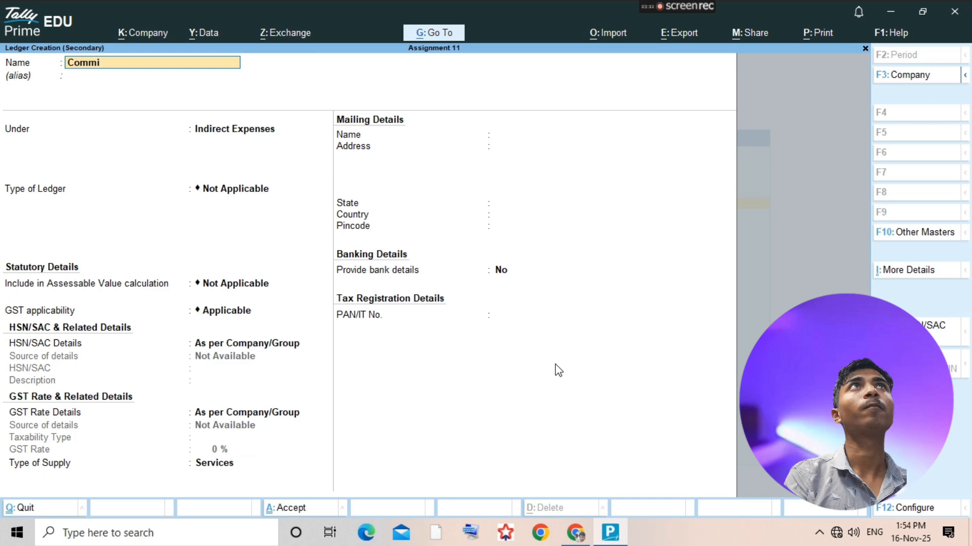
text(ssion Rece)
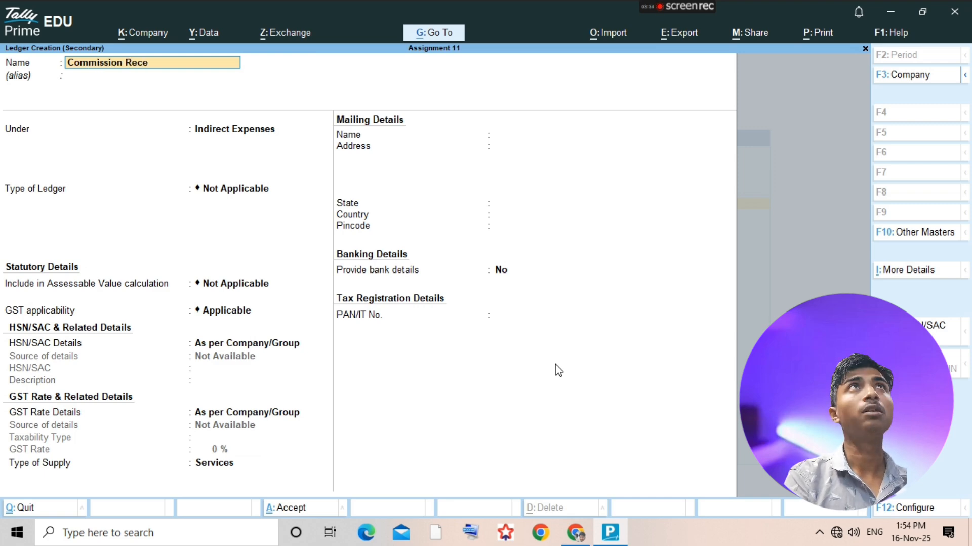
text(ive)
key(Return)
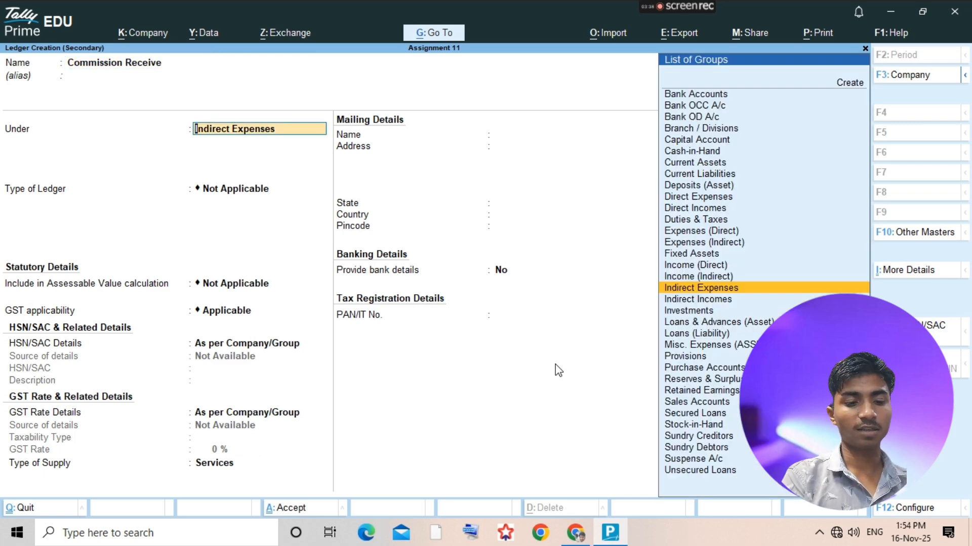
- Place the Commission Receive ledger under Indirect Incomes and save it
text(Indi)
key(Down)
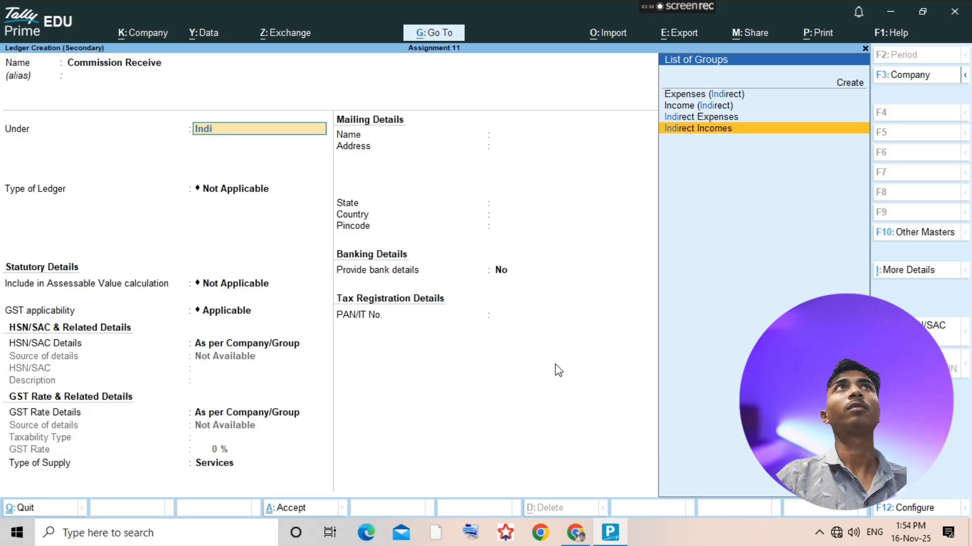
key(Return)
key(ctrl+a)
- Add a receipt voucher from the Commission Receive ledger report and credit Commission Receive with 10000
key(alt+a)
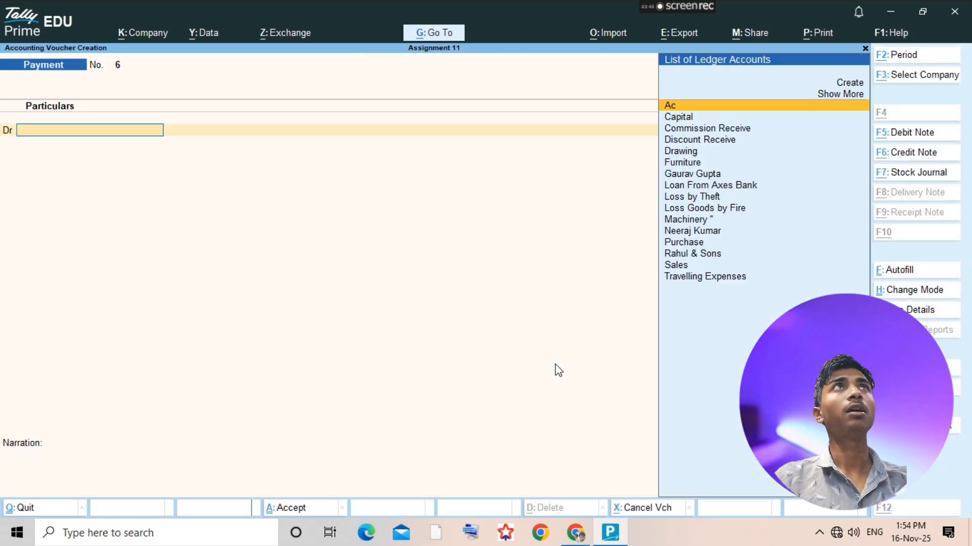
key(F6)
text(Co)
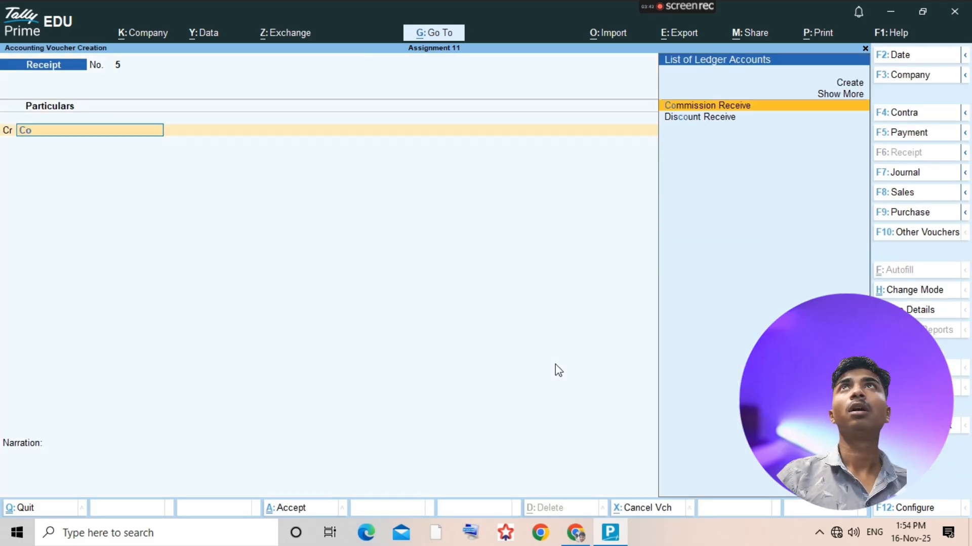
key(Return)
text(10000)
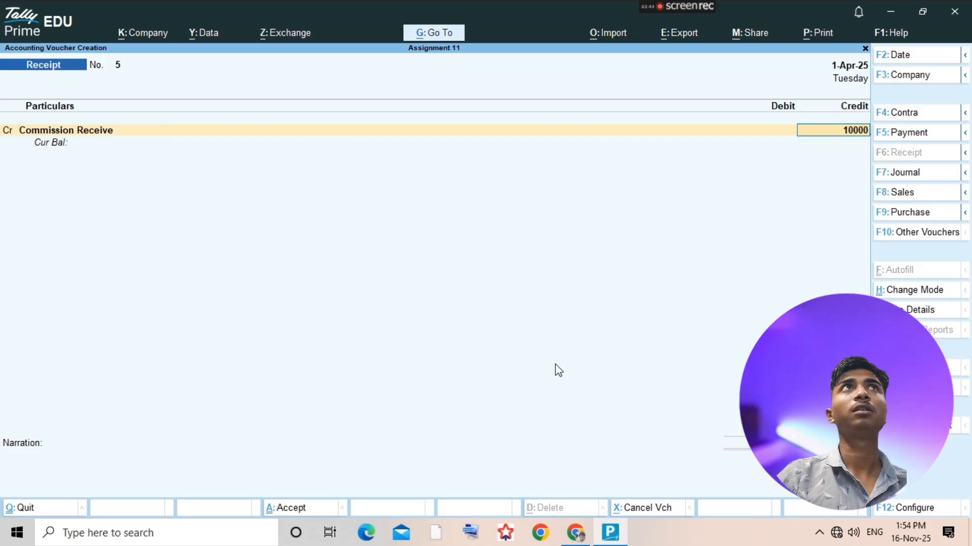
- Debit Cash in the receipt voucher, save it and return to the ledger selection list
key(Return)
key(Return)
text(cash)
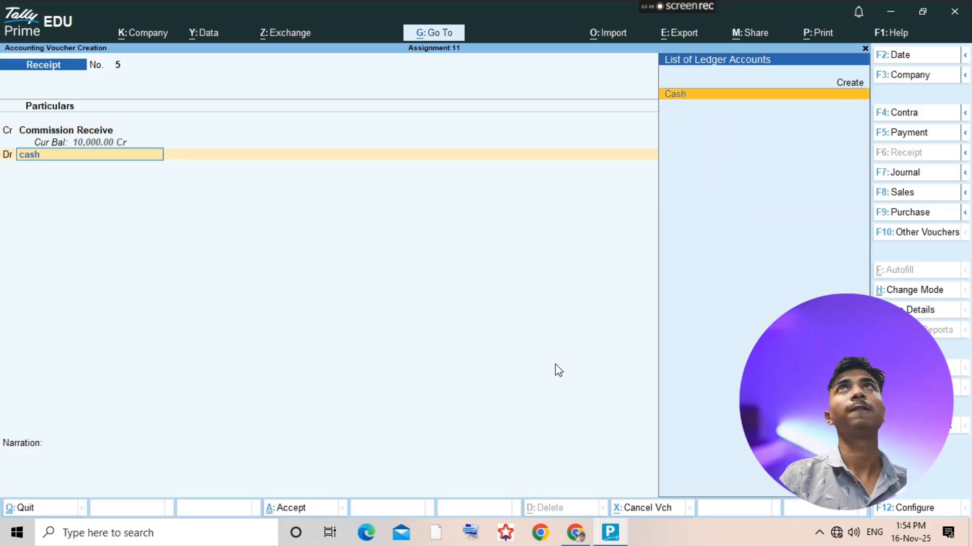
click(558, 369)
key(Return)
key(ctrl+a)
key(Escape)
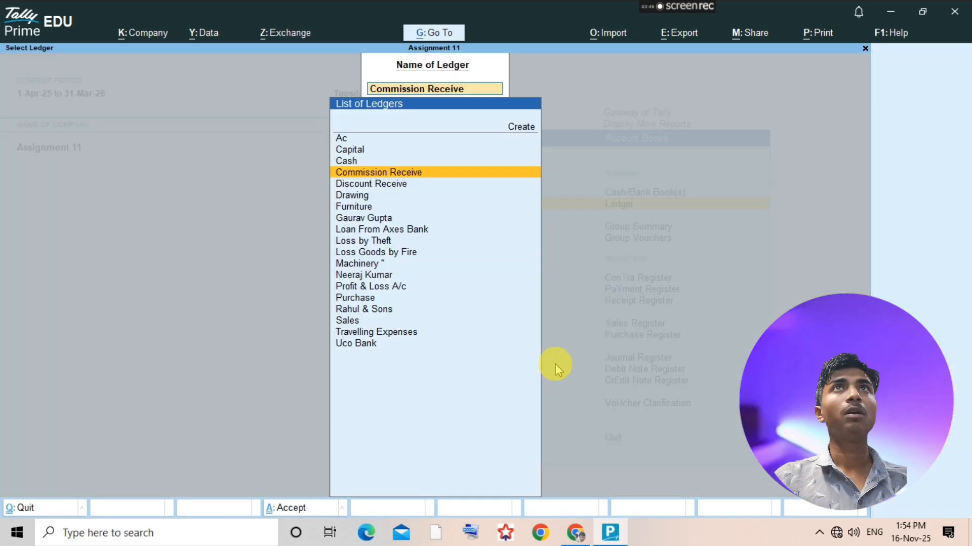
- Check the next transaction in the assignment PDF, then start a new sales voucher from the Sales ledger report
key(alt+Tab)
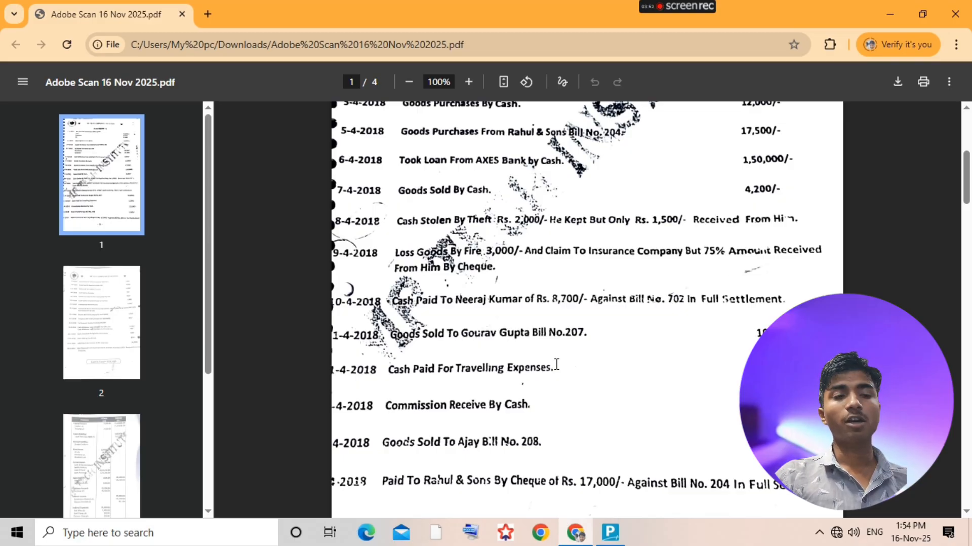
key(alt+Tab)
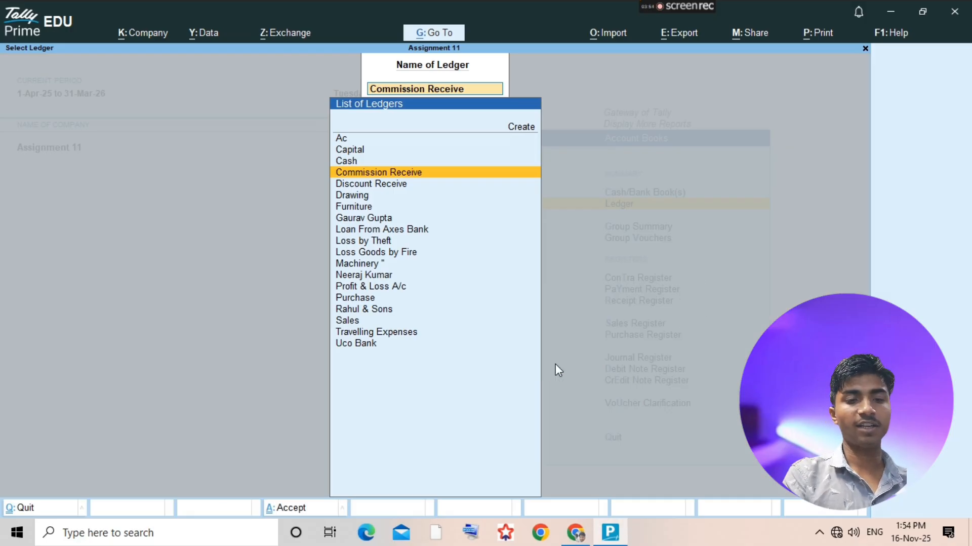
text(sales)
key(Return)
key(alt+a)
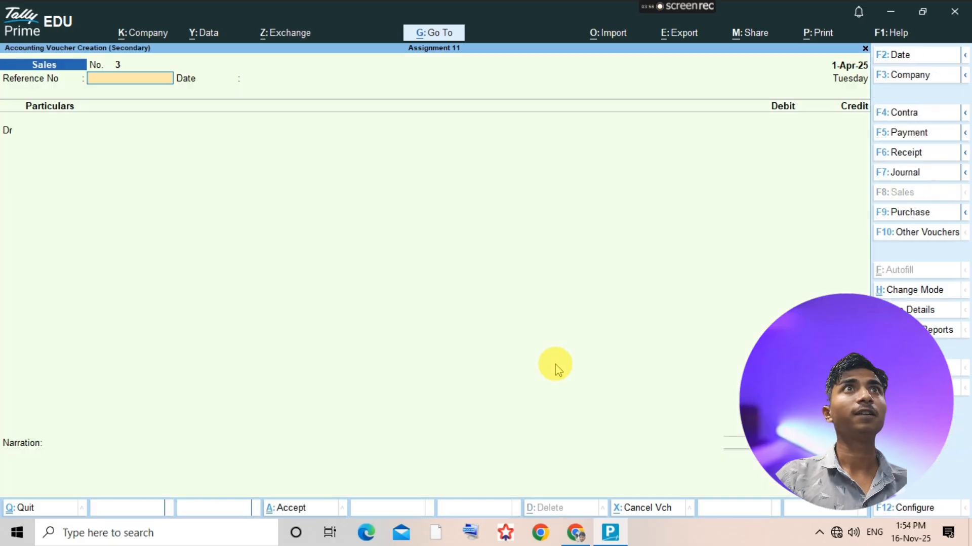
key(Return)
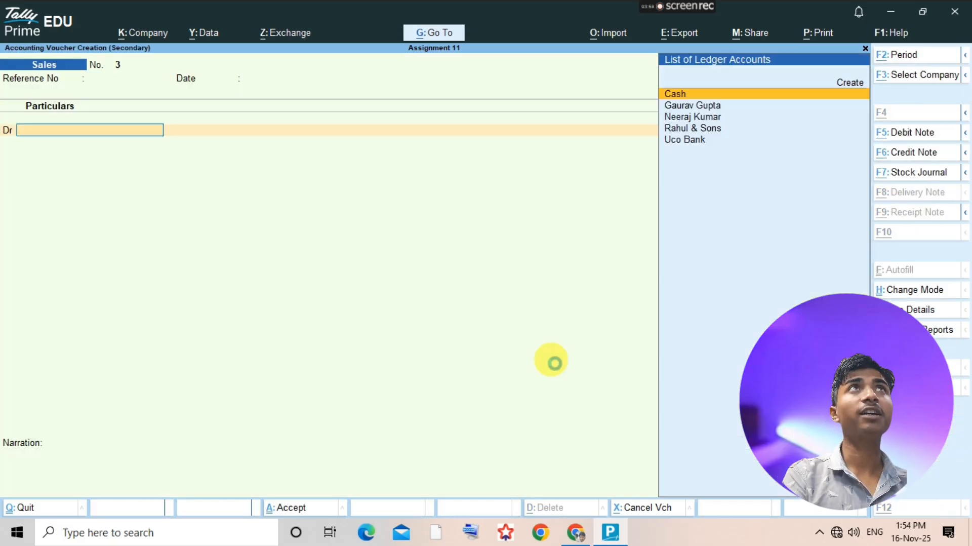
- Create a ledger with the customer's name under Sundry Debtors for the debit line of the sales voucher
key(alt+c)
text(Ajay)
key(Return)
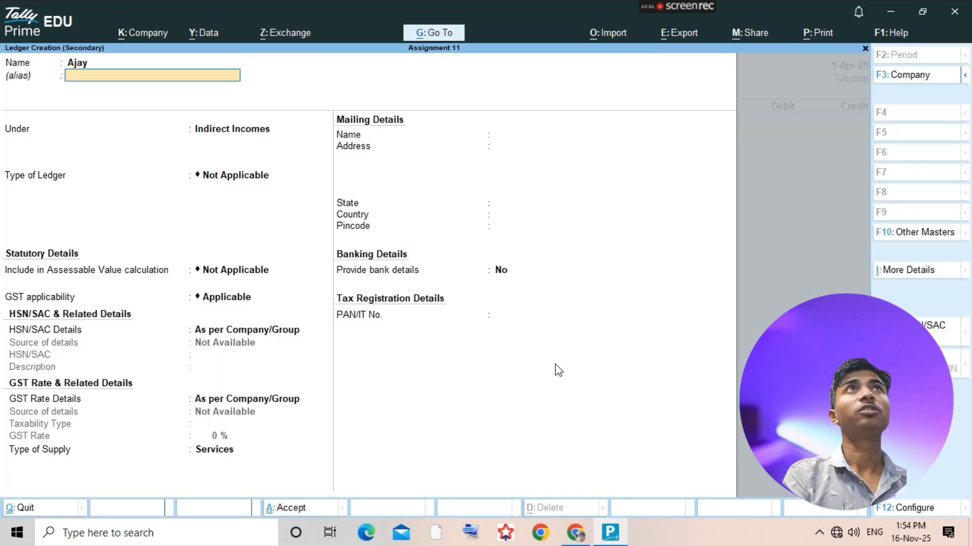
key(Return)
text(Sund)
key(Down)
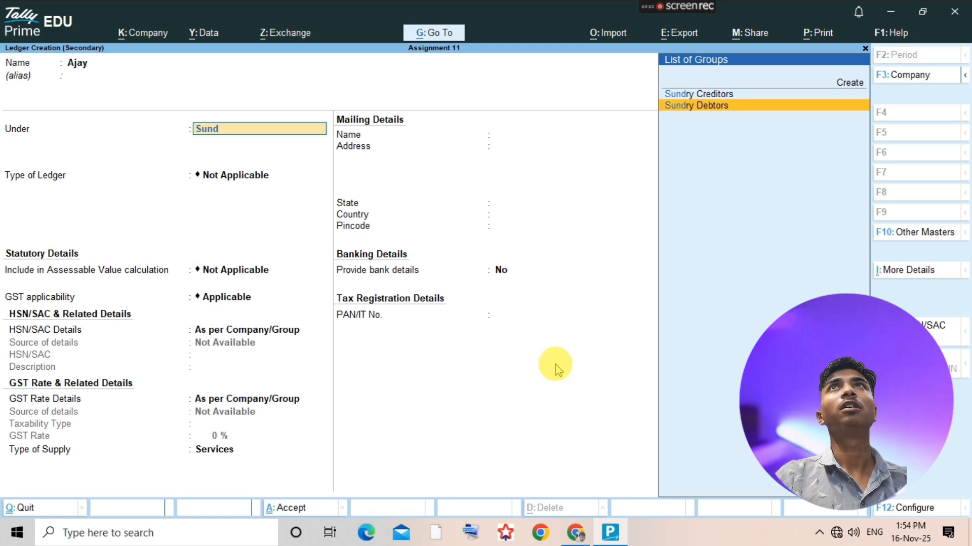
key(Return)
key(ctrl+a)
- Leave the dispatch details blank and debit the new customer ledger with 4200 in the sales voucher
key(Return)
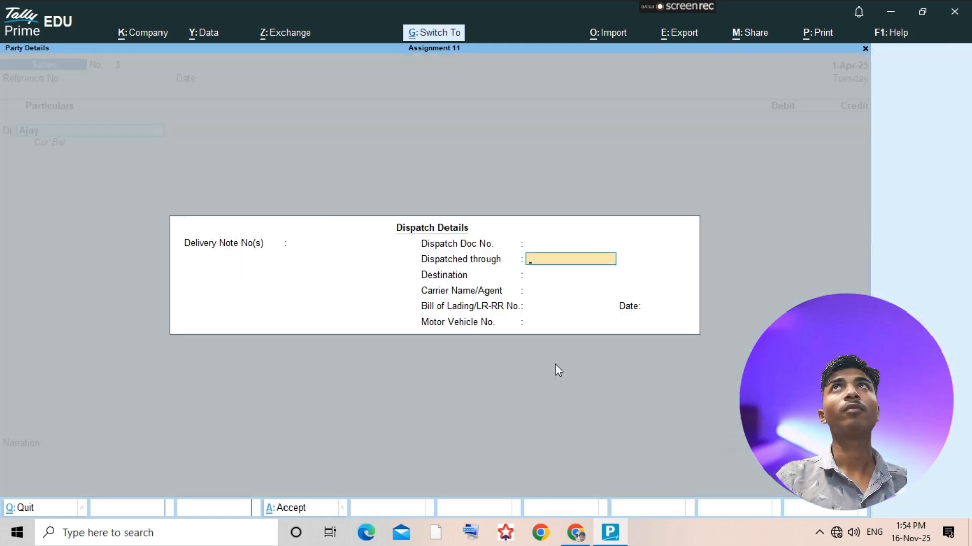
key(ctrl+a)
text(4200)
key(Return)
key(Return)
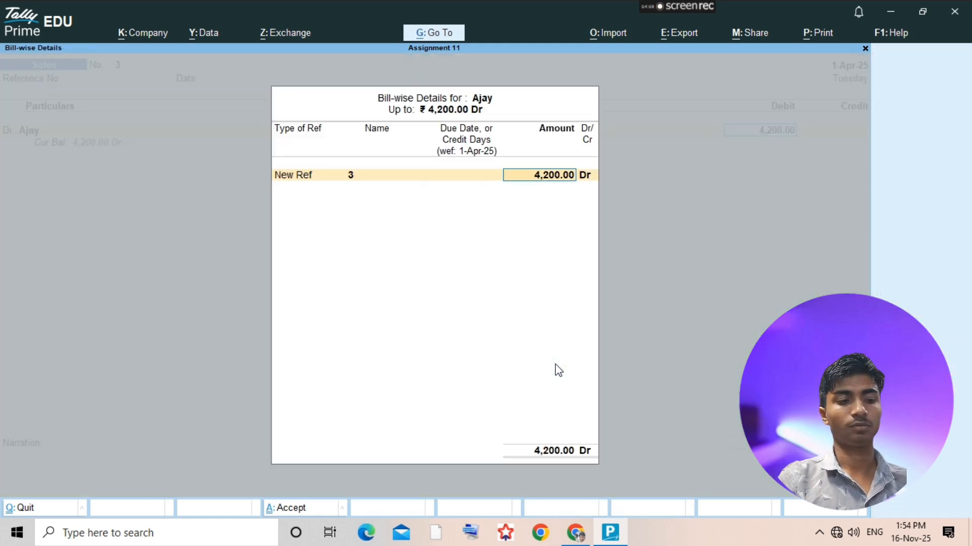
- Look up the bill number in the assignment PDF and enter 208 as the customer's new bill reference
key(alt+Tab)
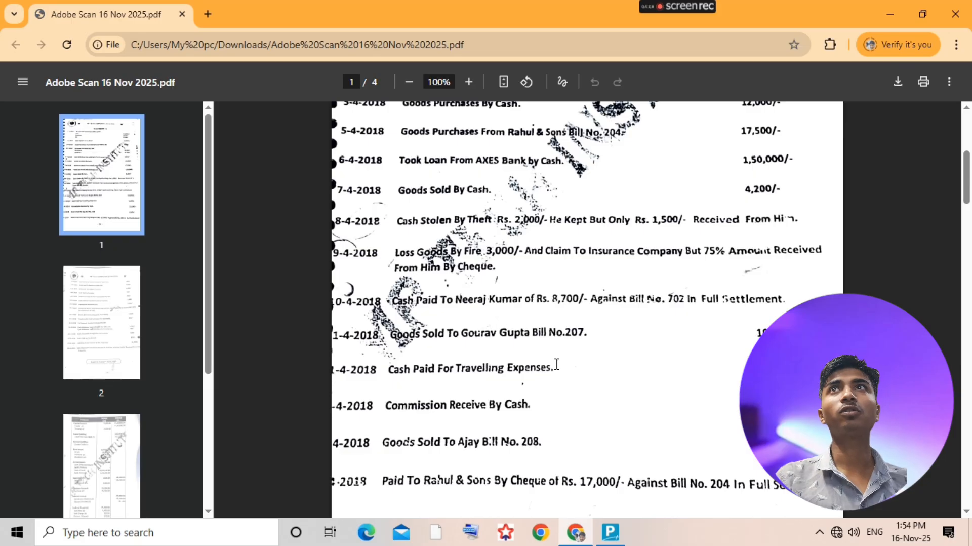
key(alt+Tab)
key(BackSpace)
text(208)
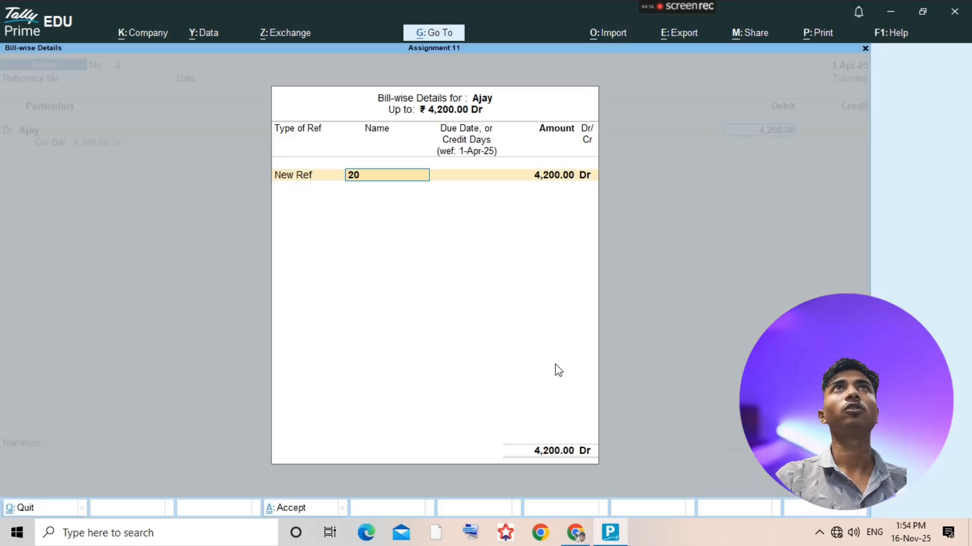
key(Return)
- Credit the Sales ledger with 4000 in the voucher, without allocating any inventory items
key(Return)
key(Return)
key(Return)
key(Return)
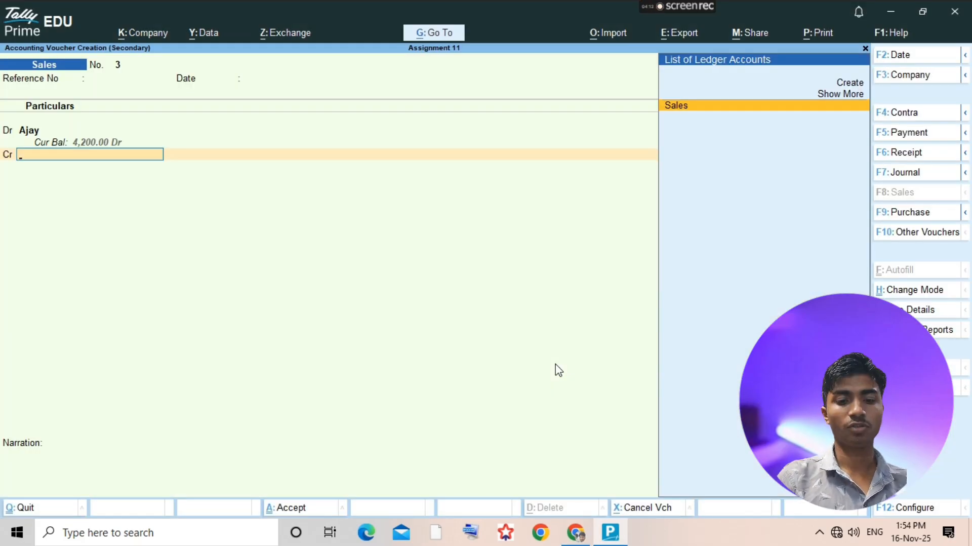
key(Return)
key(Escape)
text(4000)
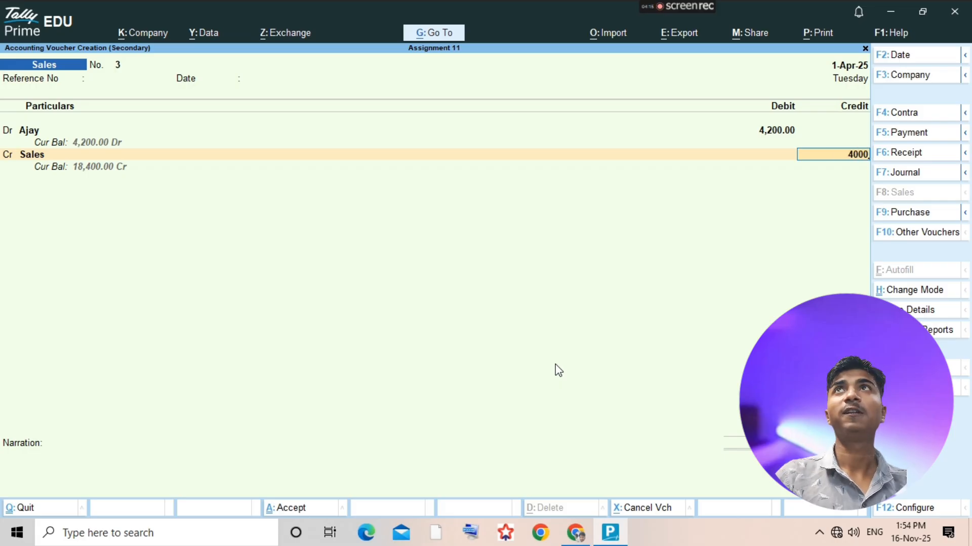
key(Return)
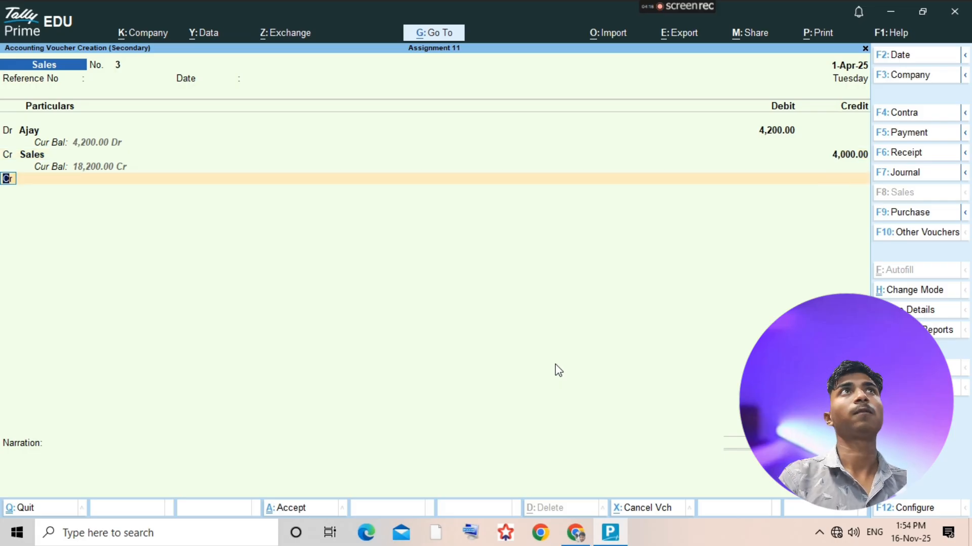
- Go back to the debit line of the sales voucher and correct the customer's amount to 4000
key(BackSpace)
key(BackSpace)
key(BackSpace)
key(BackSpace)
key(BackSpace)
key(Return)
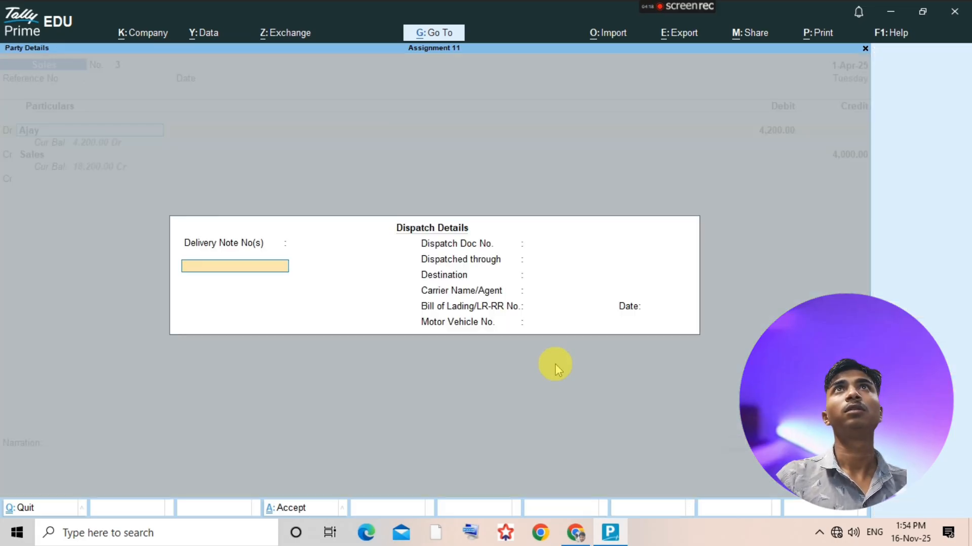
key(Return)
key(Return)
key(Return)
key(Return)
key(Return)
key(Return)
key(Return)
text(40000)
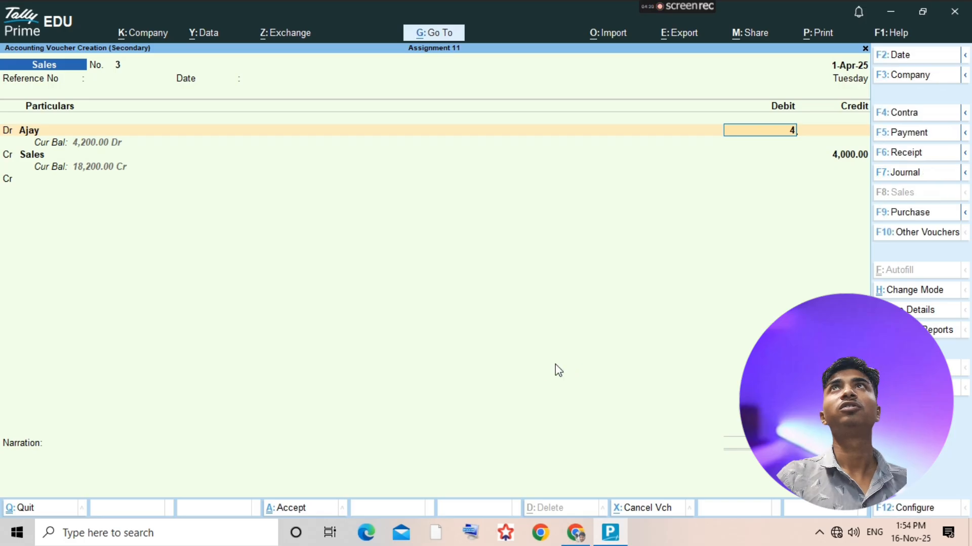
- Accept the New Ref bill details and empty inventory allocation, then save the sales voucher and close the Sales ledger report
key(Return)
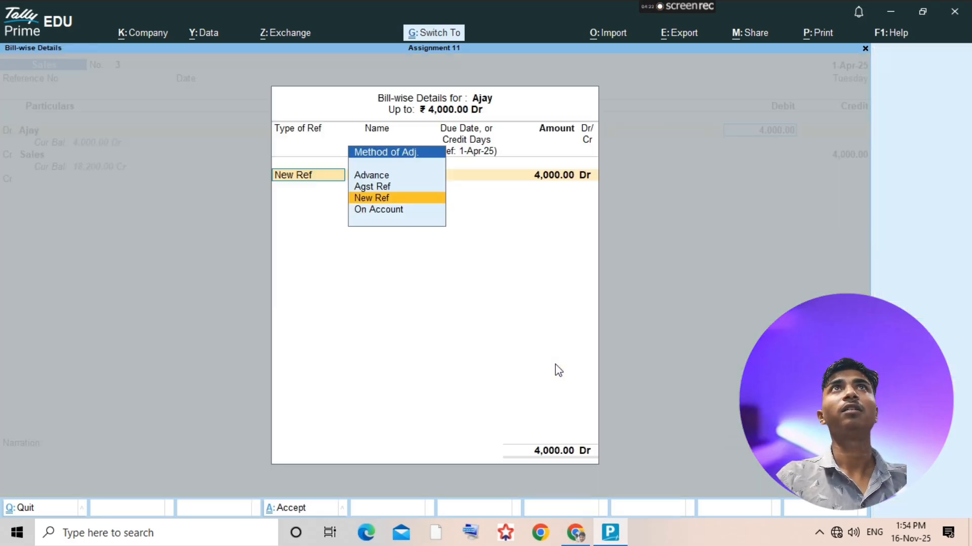
key(Return)
key(Return)
key(Return)
key(Return)
key(Return)
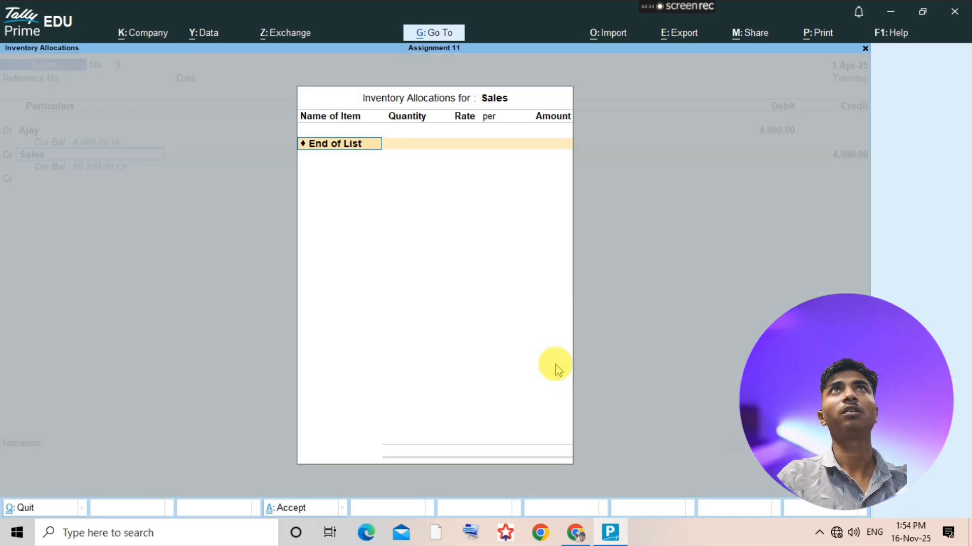
key(Return)
key(ctrl+a)
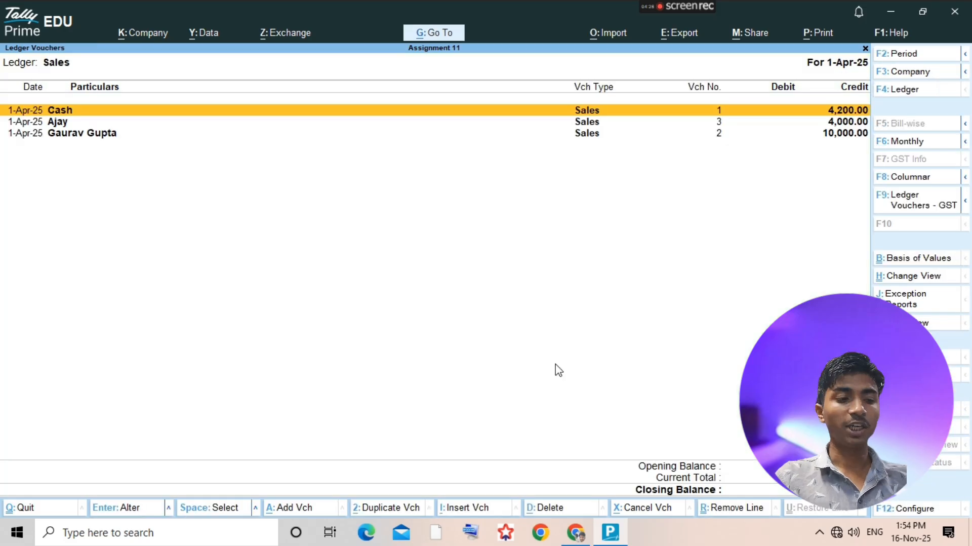
key(Escape)
- Check the next transaction in the assignment PDF, then start a payment voucher from the Rahul & Sons ledger report
key(alt+Tab)
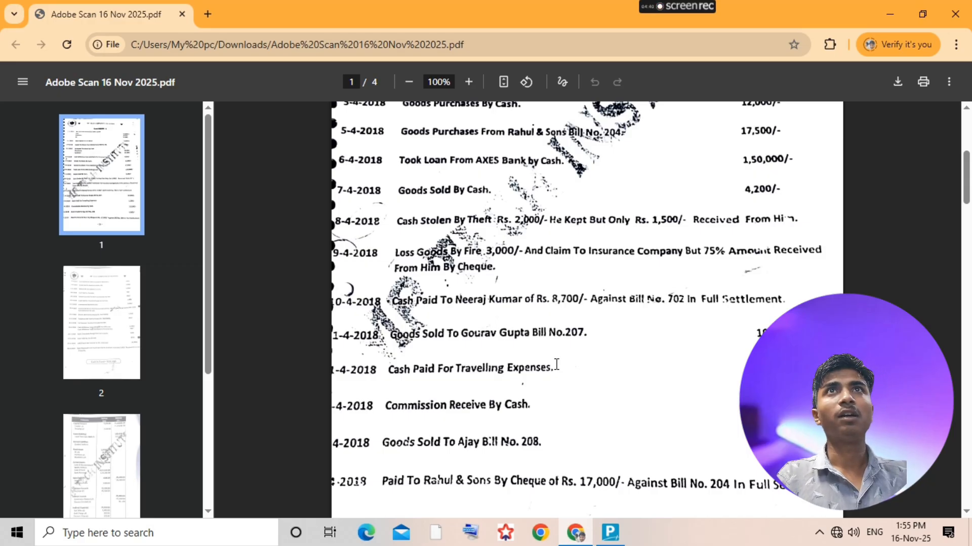
key(alt+Tab)
text(Ra)
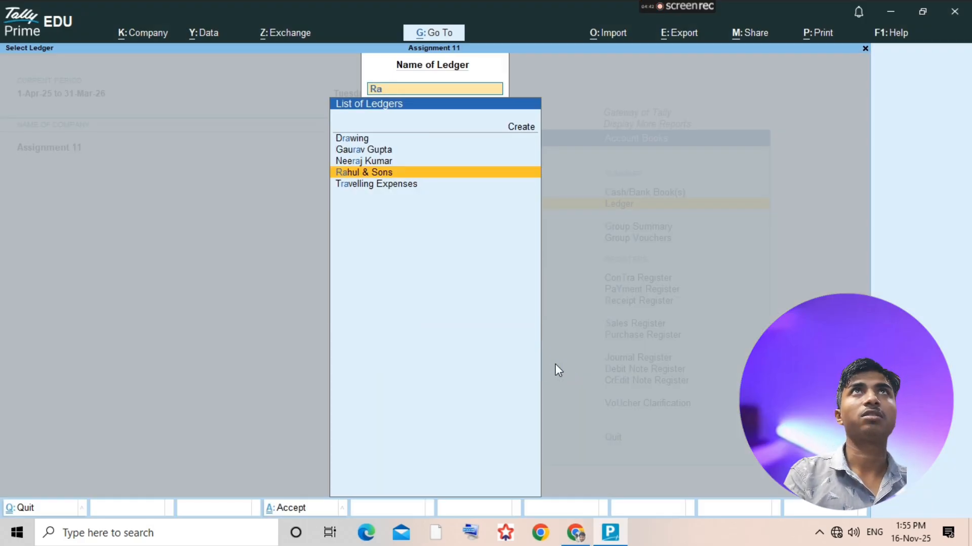
text(hul)
key(Return)
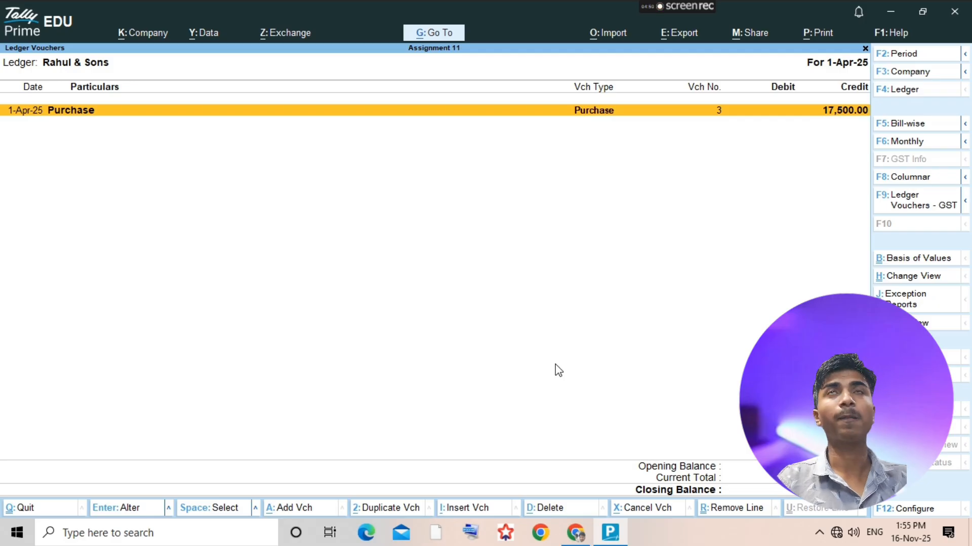
key(alt+a)
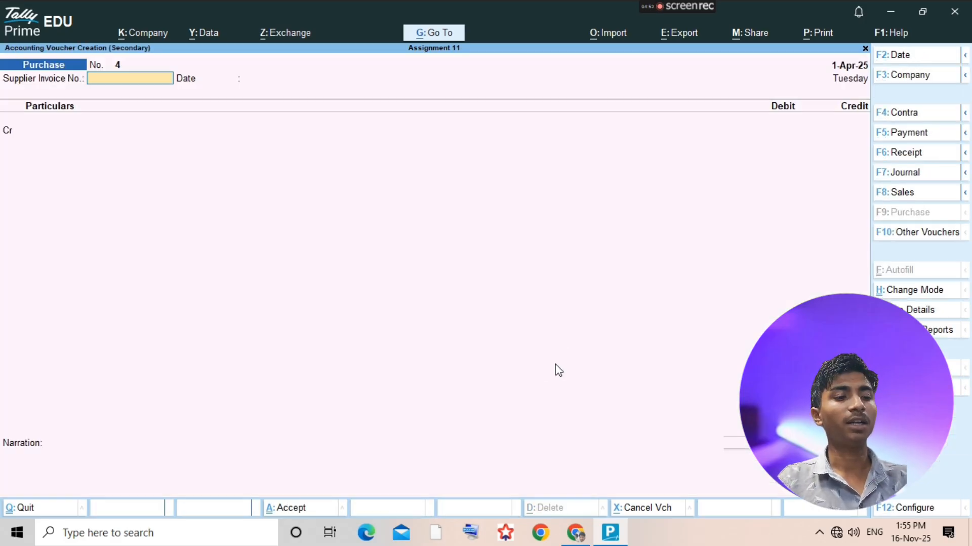
key(F5)
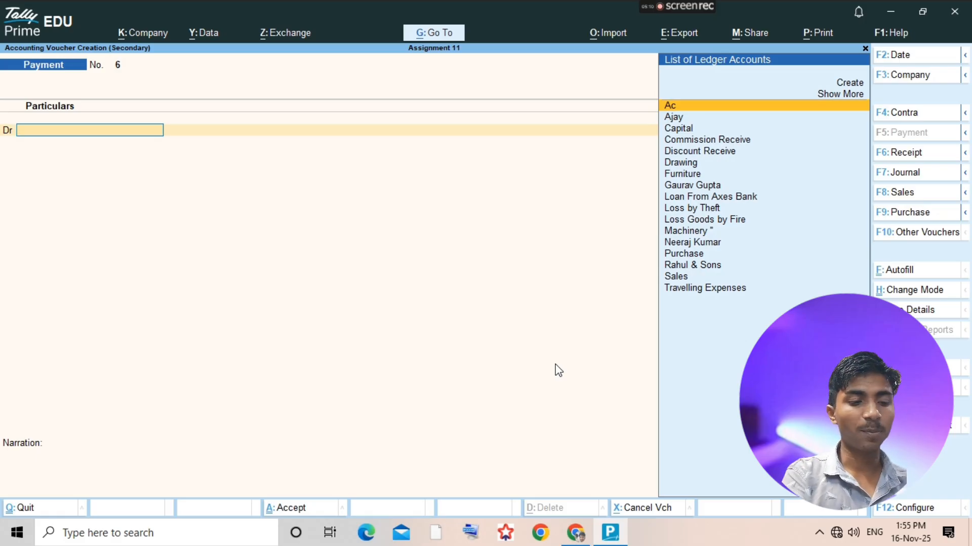
- Debit Rahul & Sons with 17500 in the payment voucher, adjusting it as Agst Ref against the pending bill
text(Rahul)
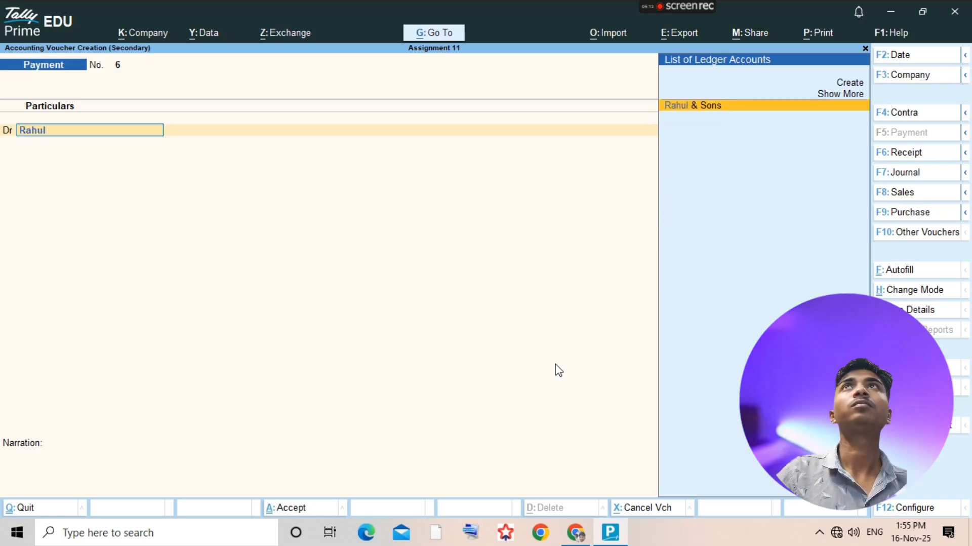
key(Return)
text(17500)
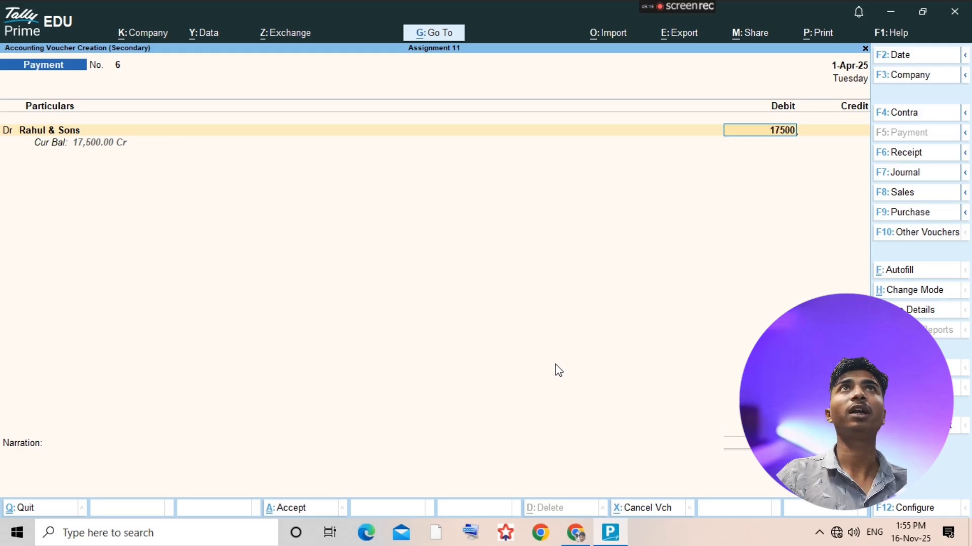
key(Return)
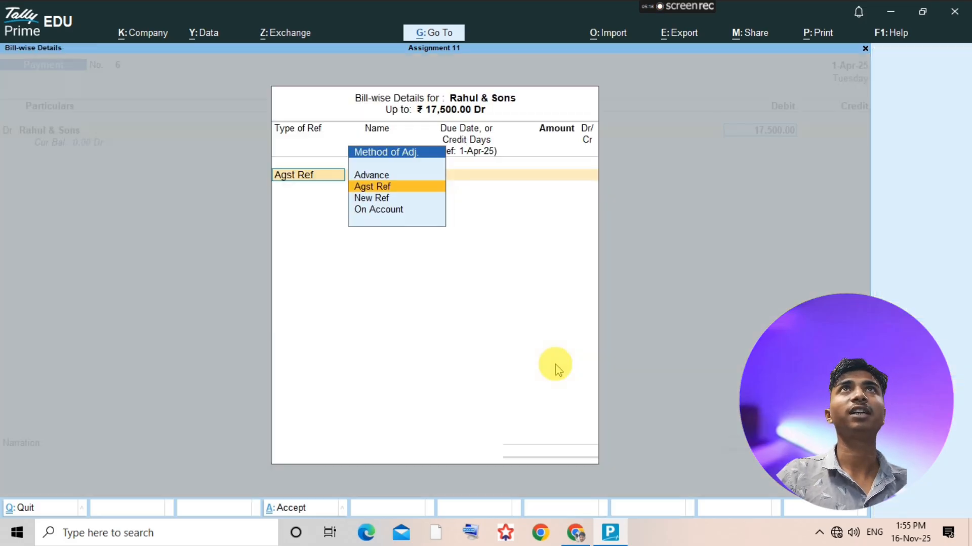
key(Return)
key(Return)
key(Return)
key(Return)
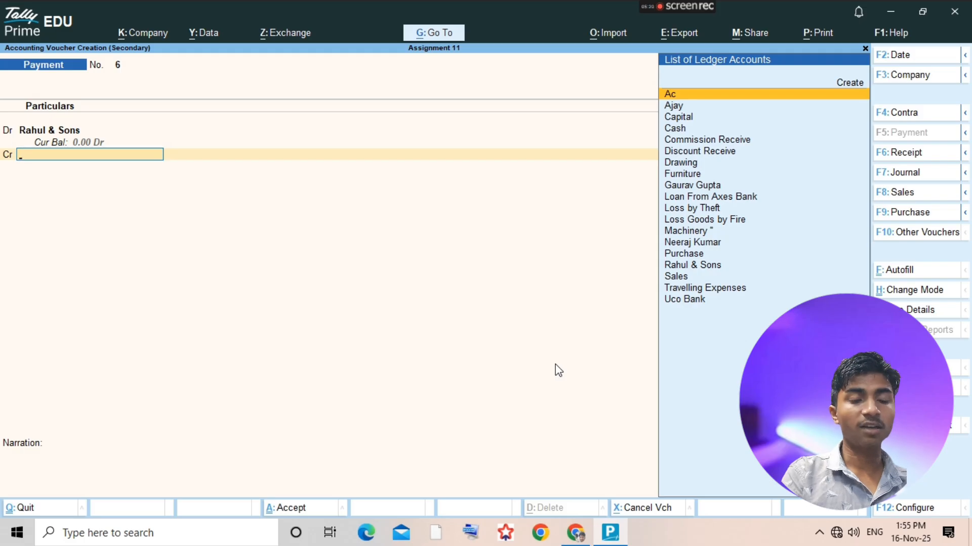
- Credit Uco Bank with 17000 as a cheque payment, leaving the instrument number blank
text(Uco)
key(Return)
text(17000)
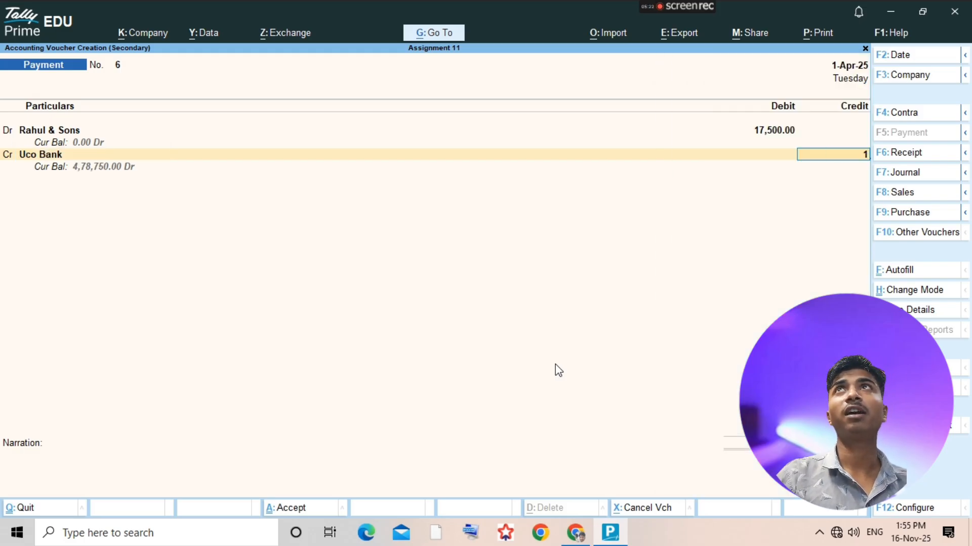
key(Return)
key(Return)
key(Return)
key(Return)
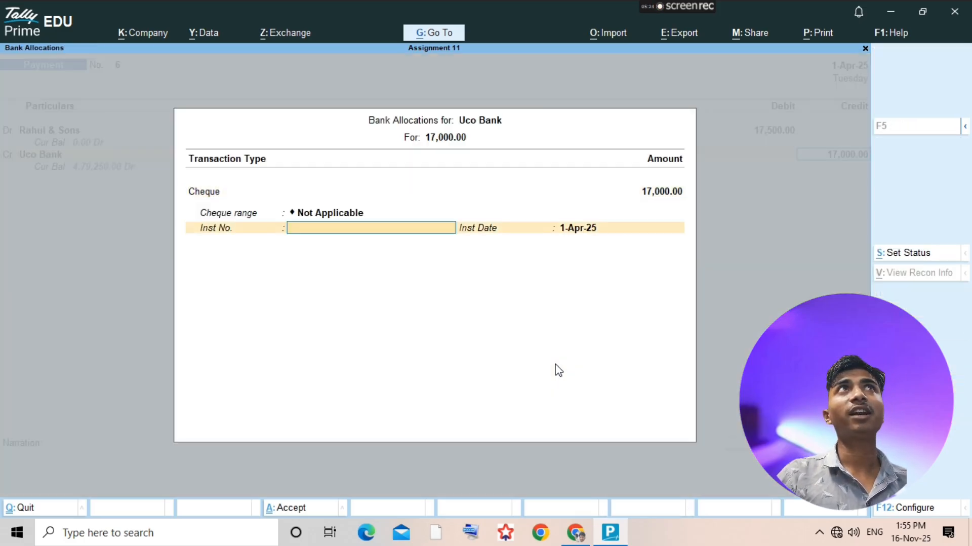
key(Return)
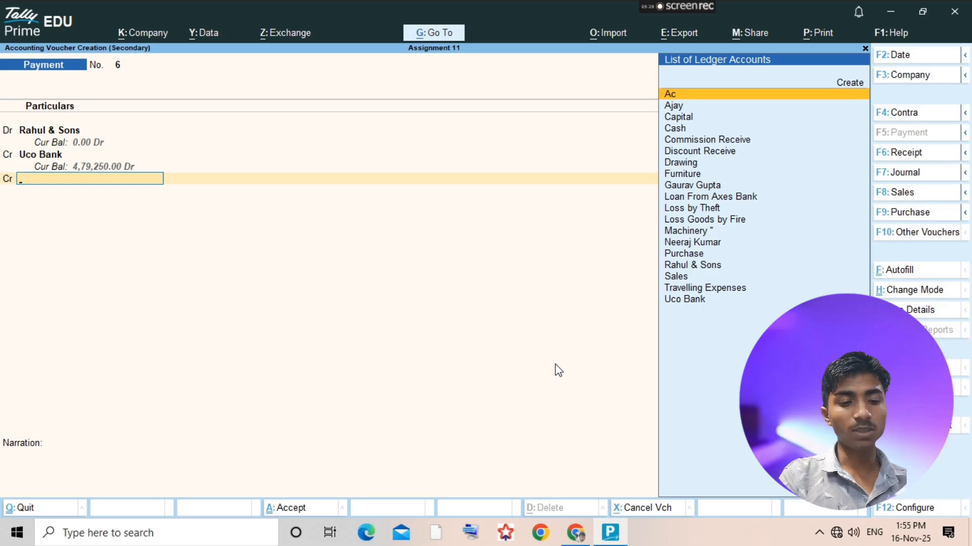
- Credit Discount Receive with the remaining 500, save the payment voucher and return to the ledger selection list
text(dis)
key(Return)
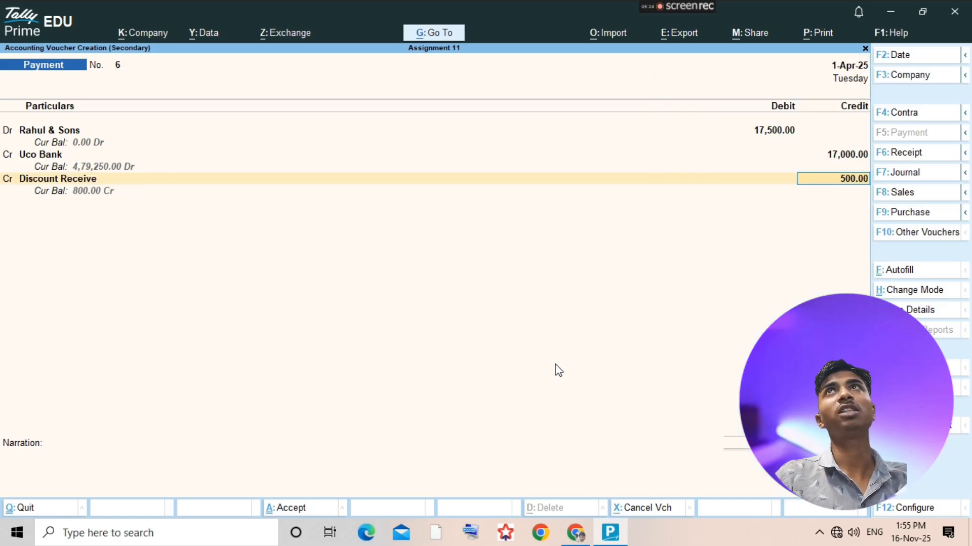
click(555, 363)
key(ctrl+a)
key(F4)
- Check the next transactions on the second page of the assignment PDF, then return to the ledger selection list in TallyPrime
key(alt+Tab)
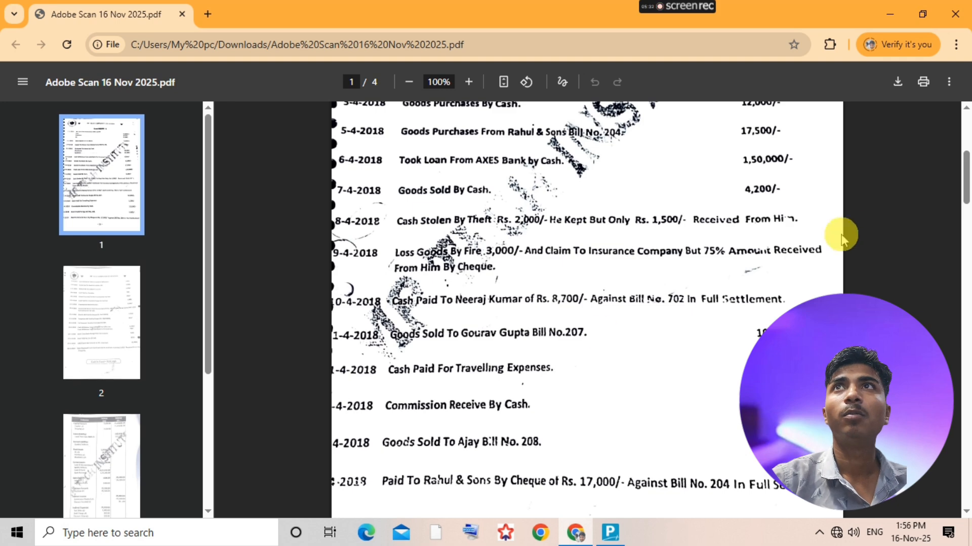
scroll(725, 354, down, 2)
scroll(577, 436, down, 3)
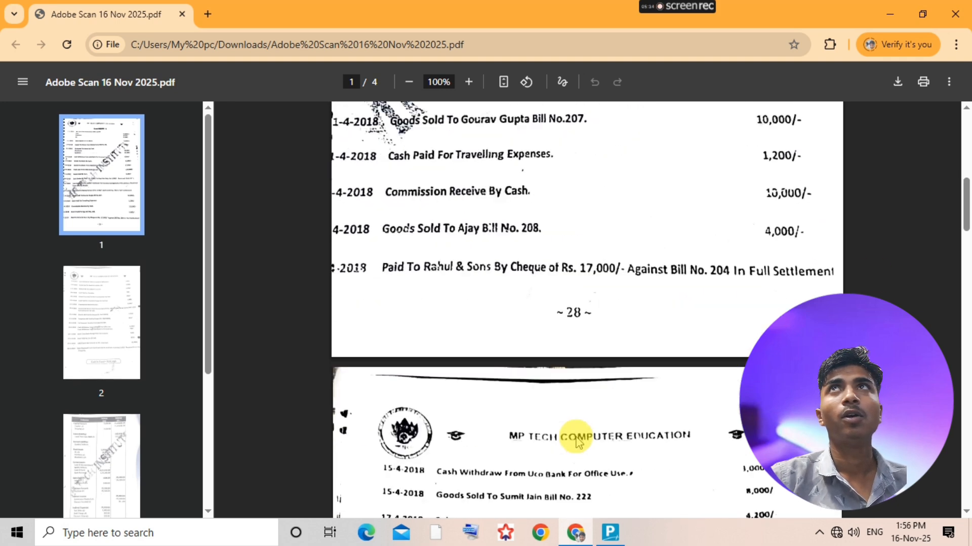
scroll(604, 386, down, 2)
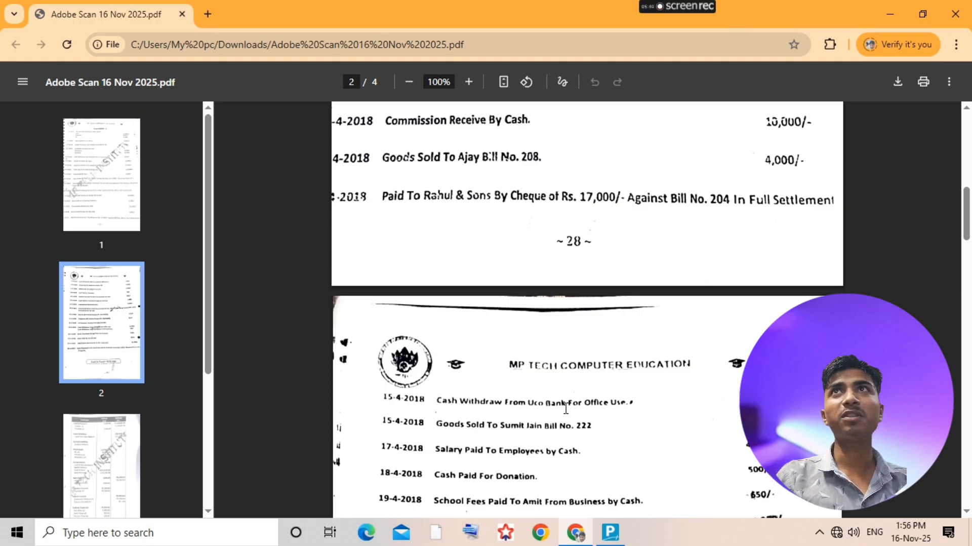
key(alt+Tab)
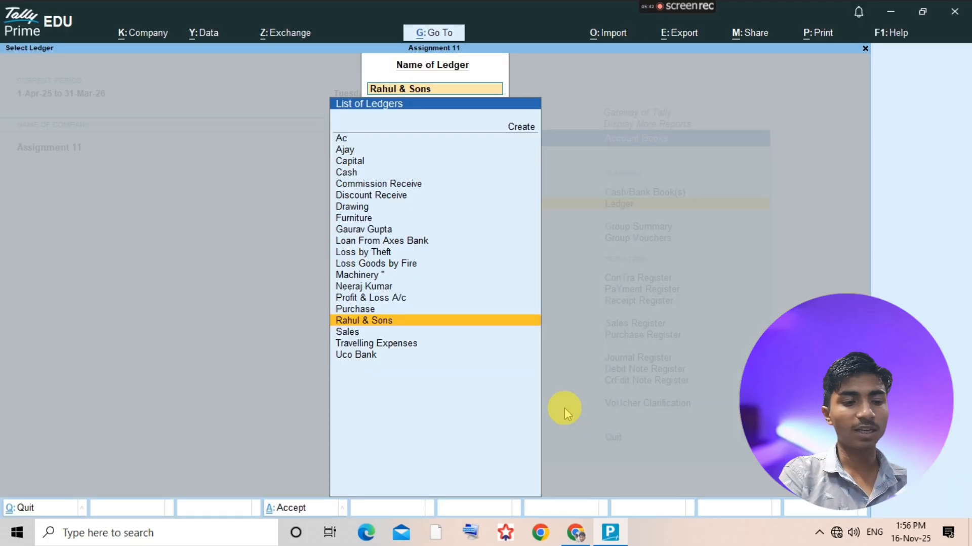
- Open the Uco Bank ledger vouchers and start a new contra voucher from there
text(Uco)
key(Return)
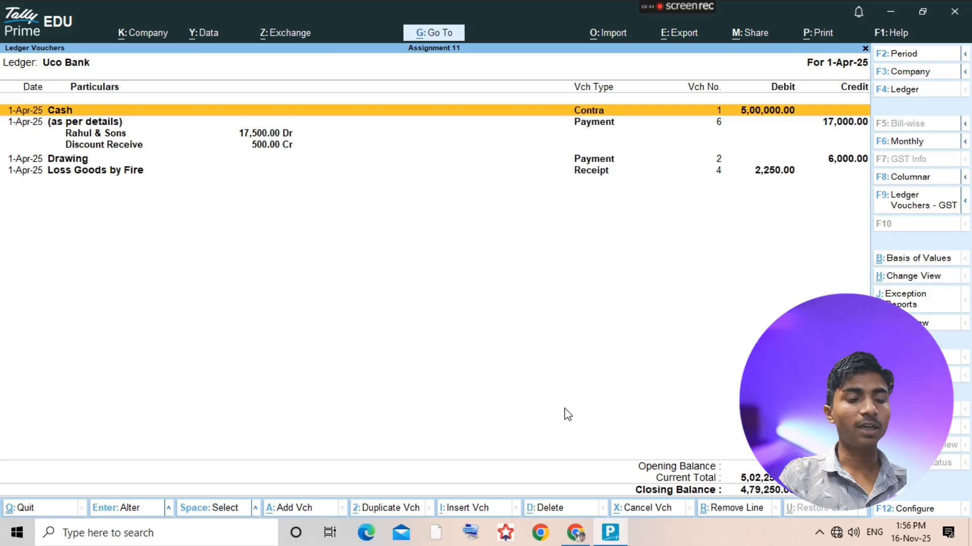
key(alt+a)
key(F5)
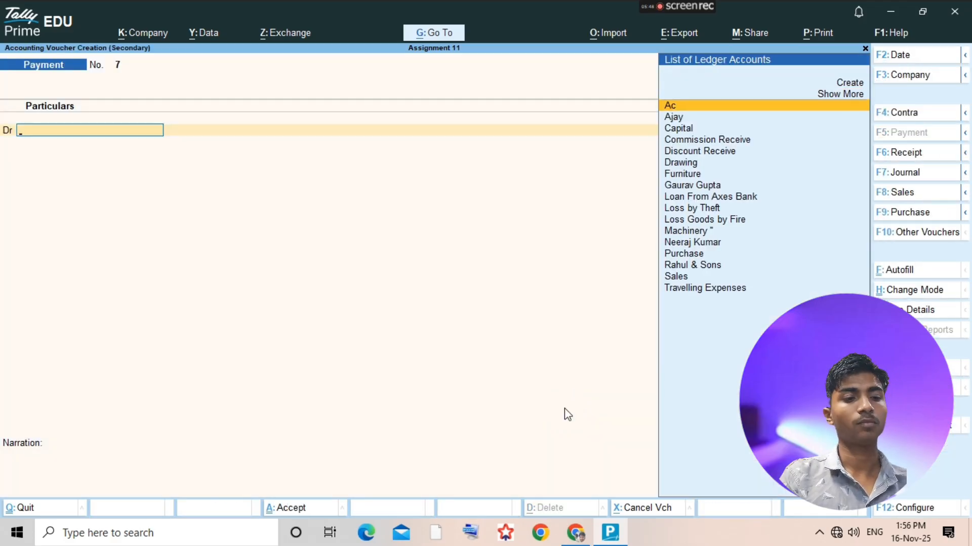
click(568, 414)
key(F4)
- Credit Uco Bank with 1000 in the contra voucher, checking the cash withdrawal entry in the assignment PDF
text(Uco)
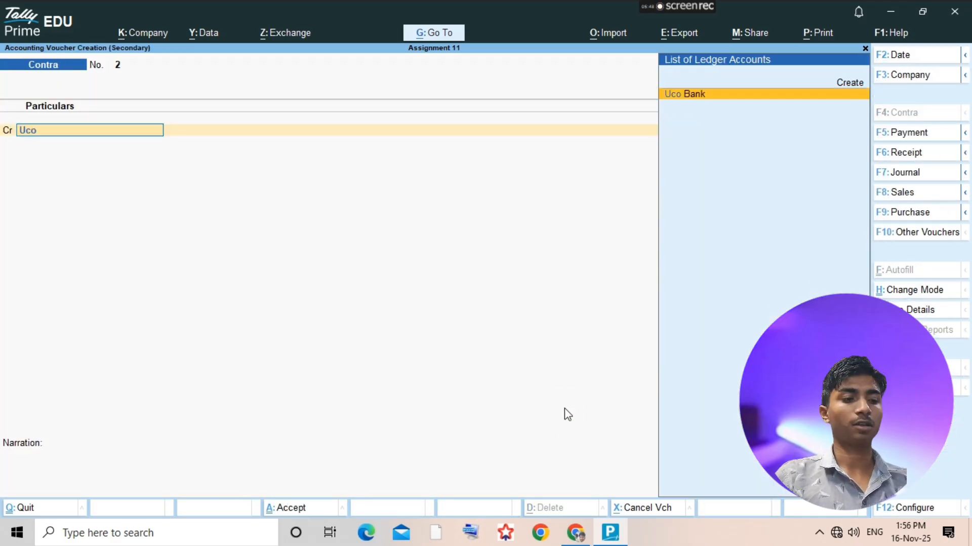
key(Return)
key(alt+Tab)
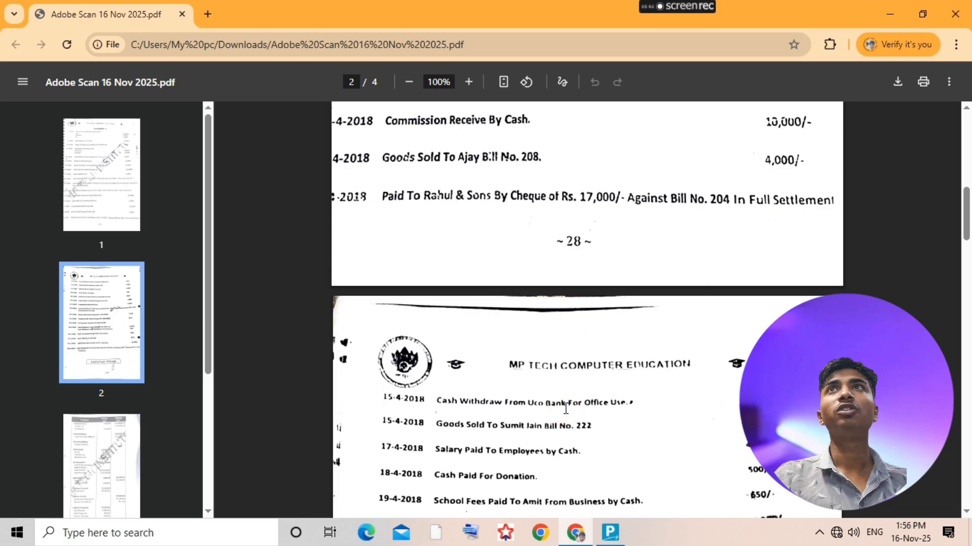
key(alt+Tab)
text(1000)
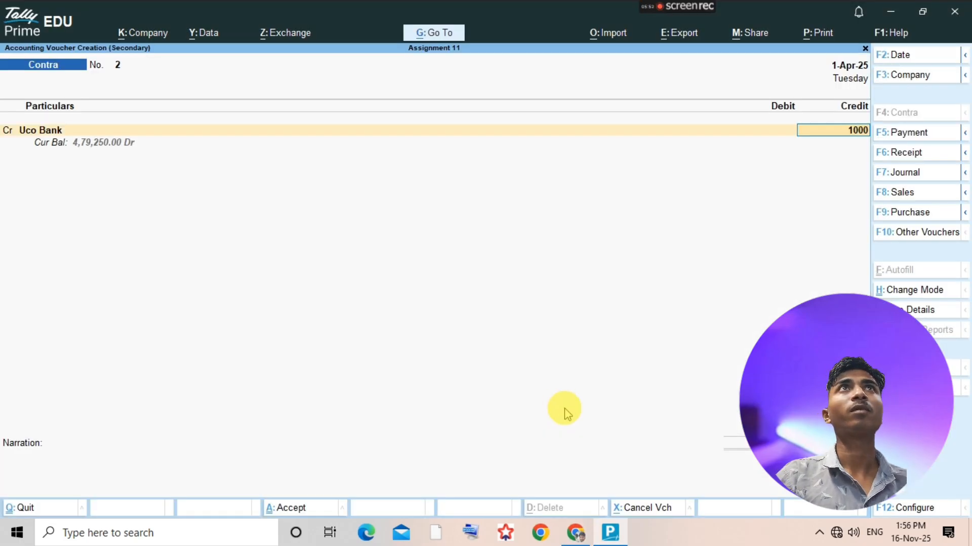
key(Return)
- Debit Cash with 1000, save the contra voucher and return to the ledger selection list
key(ctrl+a)
text(Cash)
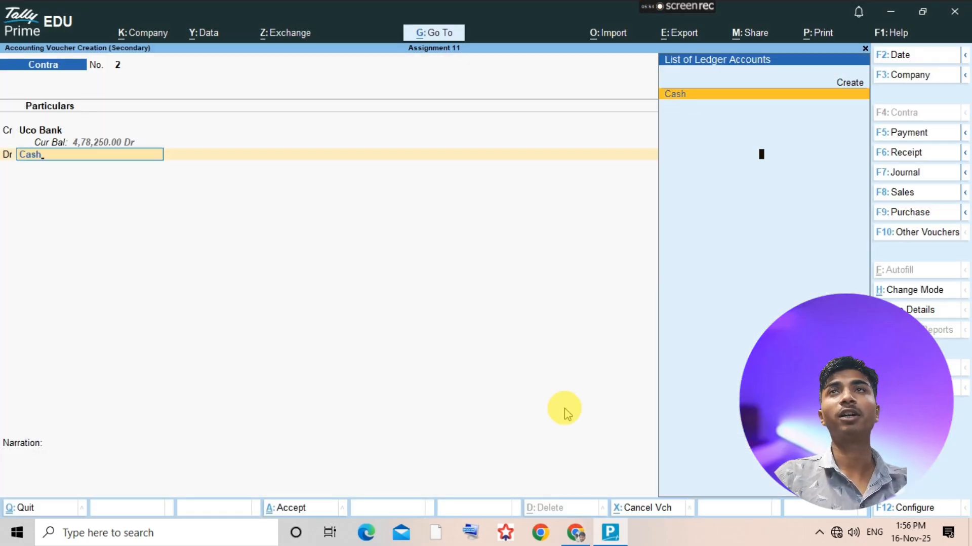
key(Return)
key(ctrl+a)
key(Escape)
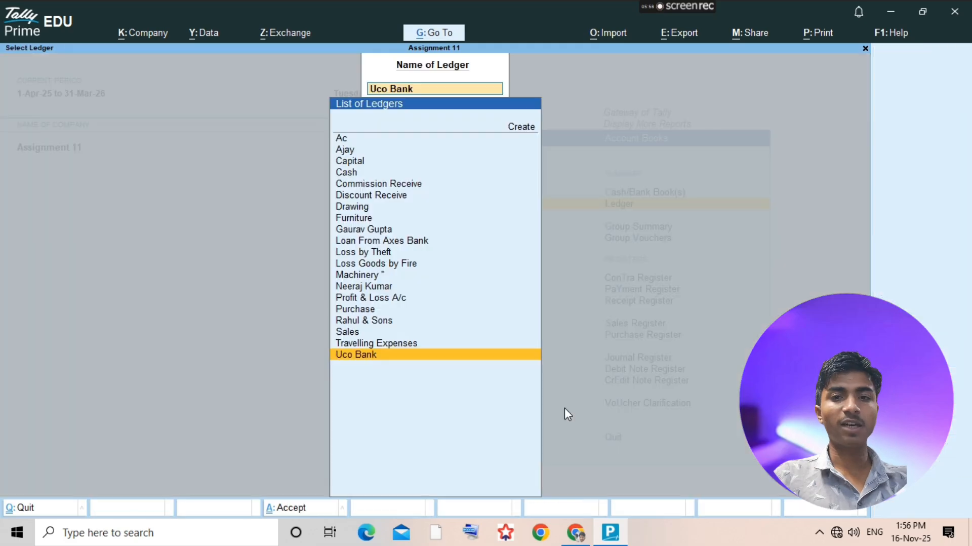
- Check the next transaction in the assignment PDF, then start a sales voucher from the Sales ledger with the reference number blank
key(alt+Tab)
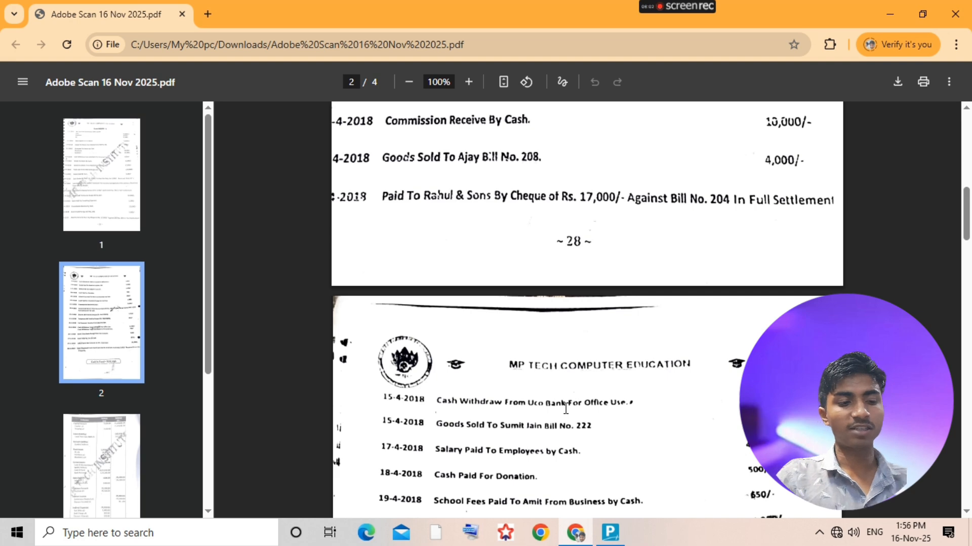
key(alt+Tab)
text(Sales)
key(Return)
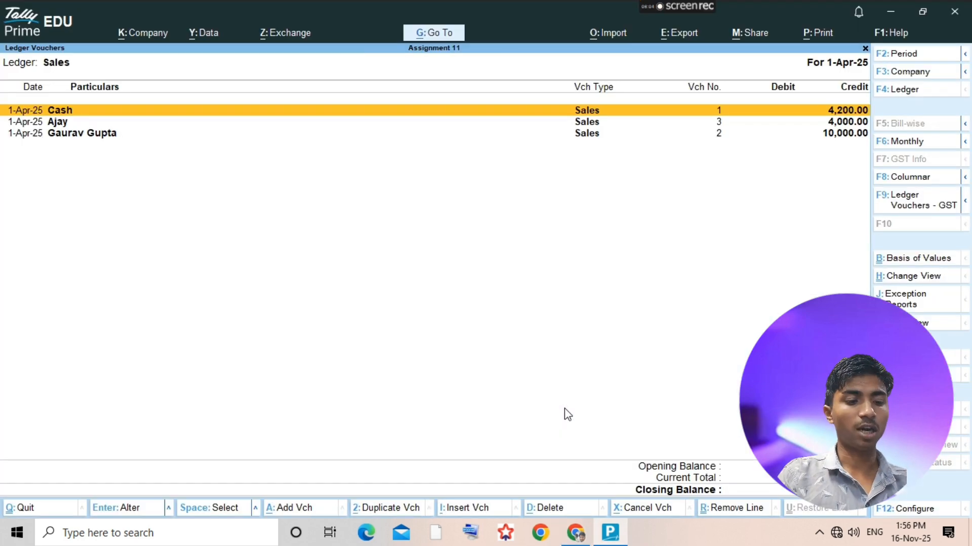
click(567, 414)
key(alt+a)
text(s)
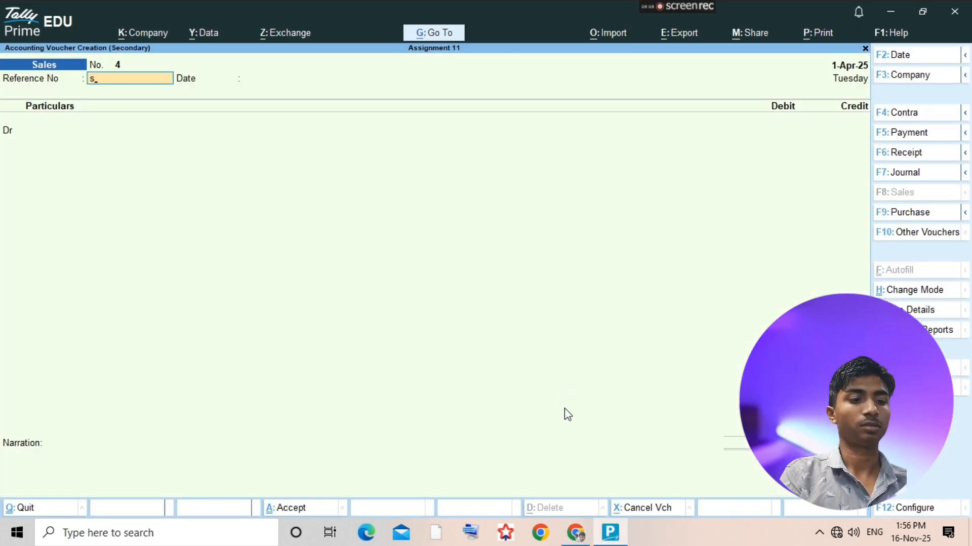
key(Return)
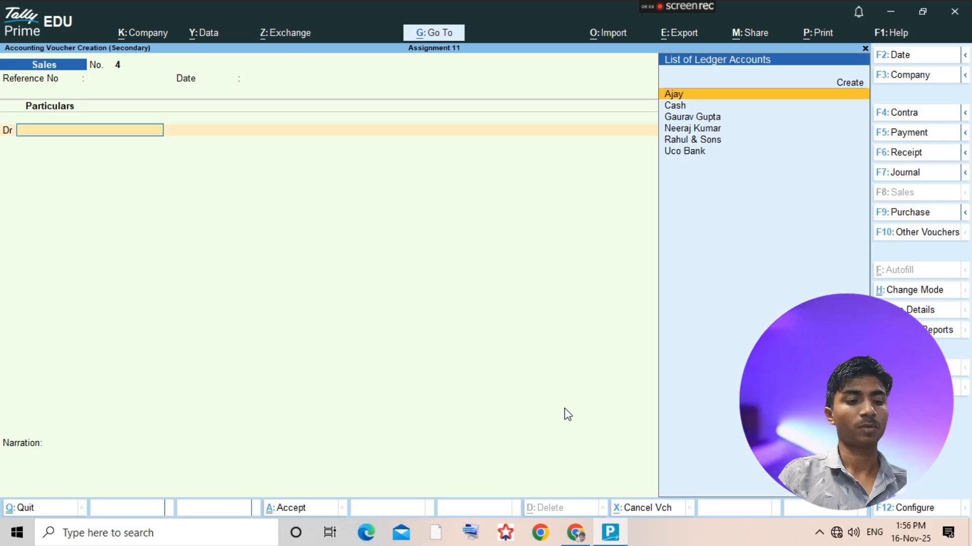
- Create a party ledger with the customer's full name under Sundry Debtors for the debit line of the sales voucher
key(alt+c)
text(Sumit)
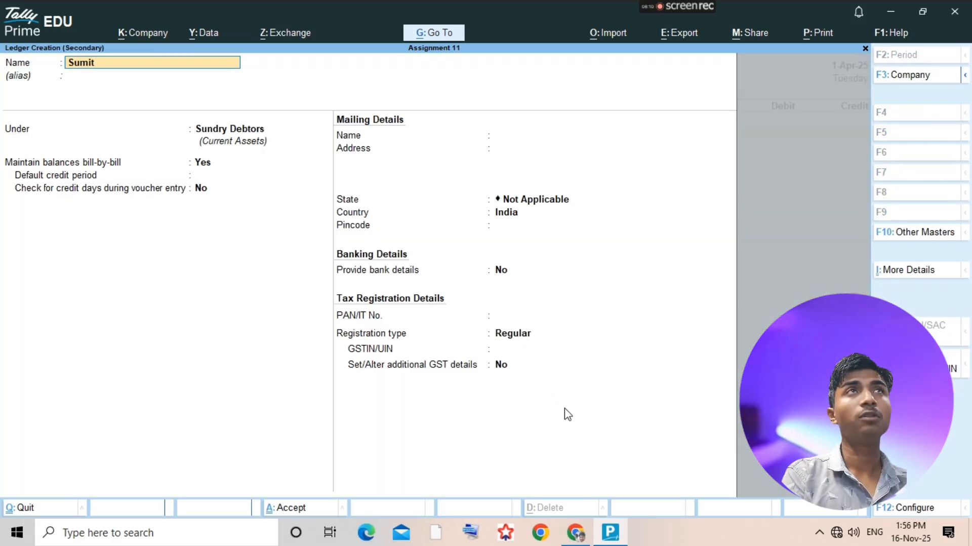
text( Jaimn)
key(BackSpace)
key(BackSpace)
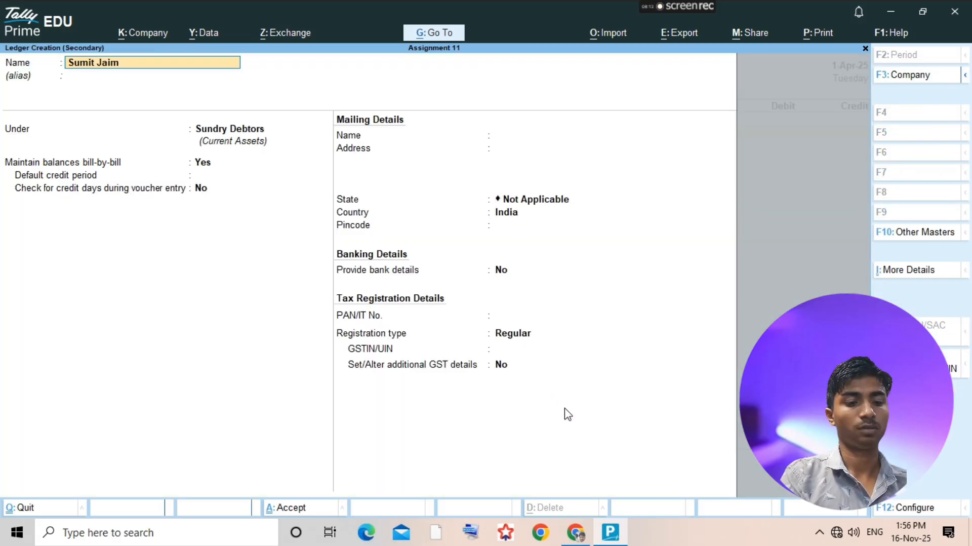
text(n)
key(Return)
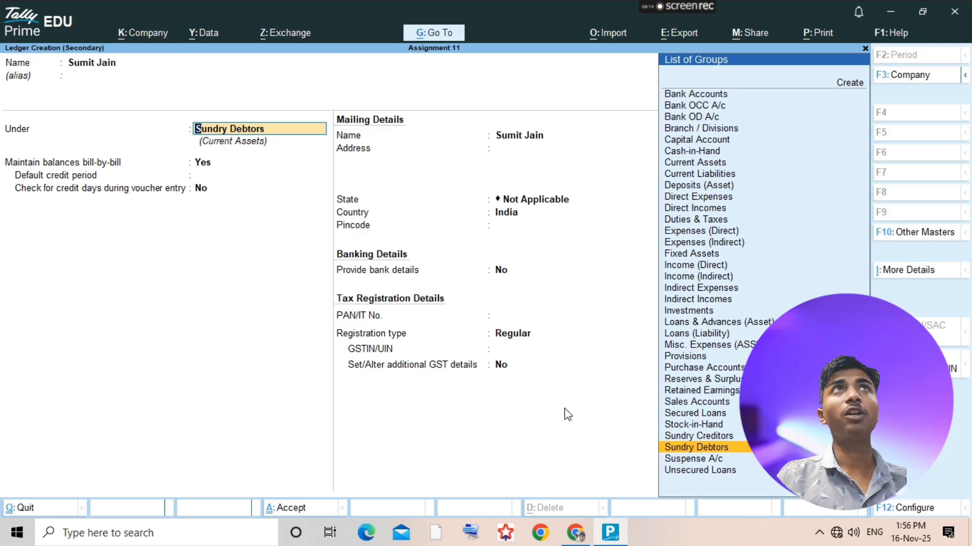
key(ctrl+a)
click(567, 412)
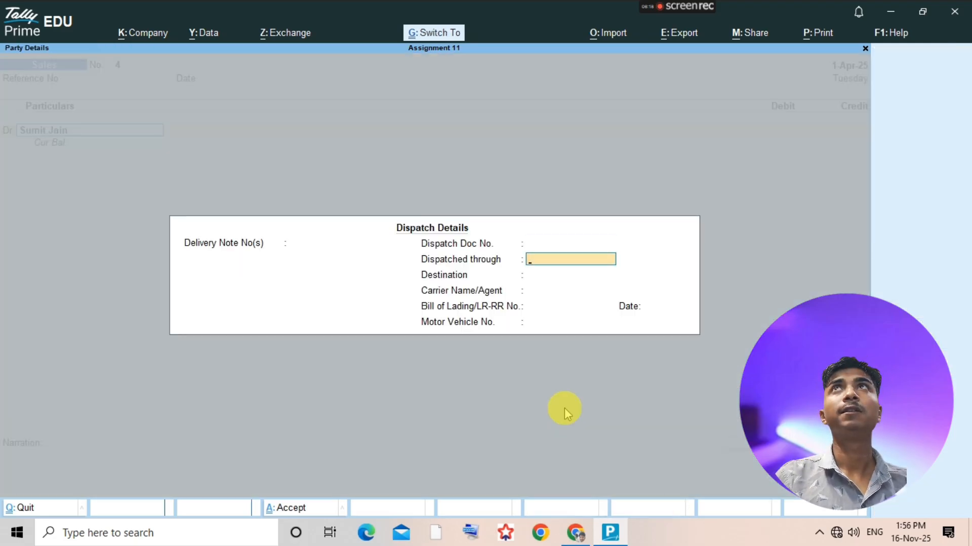
- Debit the new customer with 8000 and enter 222 as the New Ref bill name, as given in the assignment PDF
text(8000)
key(Return)
key(Return)
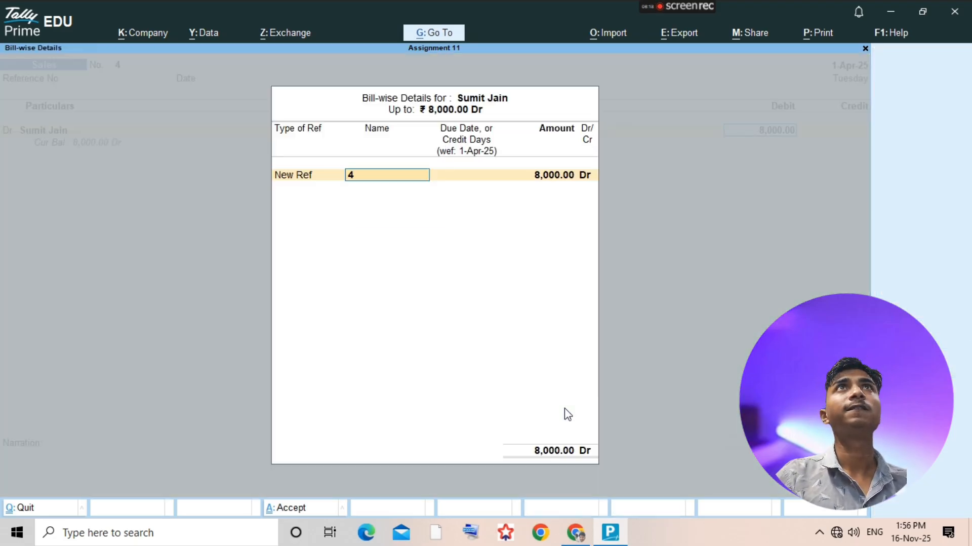
key(Return)
key(BackSpace)
key(alt+Tab)
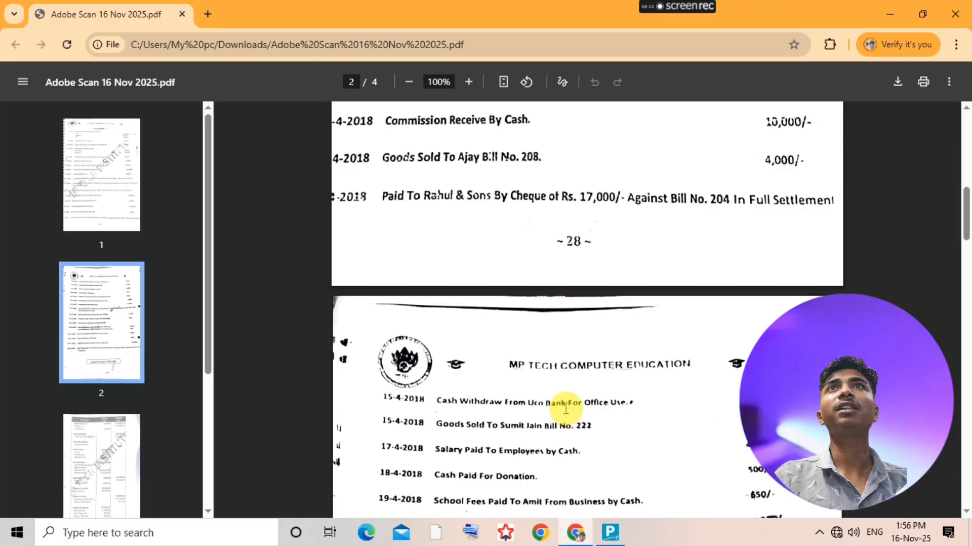
key(alt+Tab)
text(222)
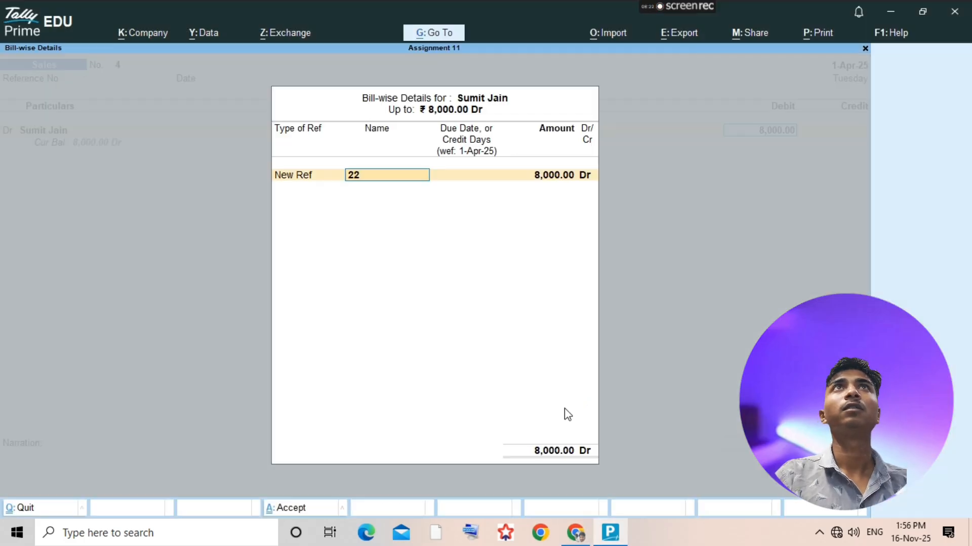
- Credit Sales with 8000, save the sales voucher and return to the ledger selection list
key(Return)
key(Return)
key(Return)
key(Escape)
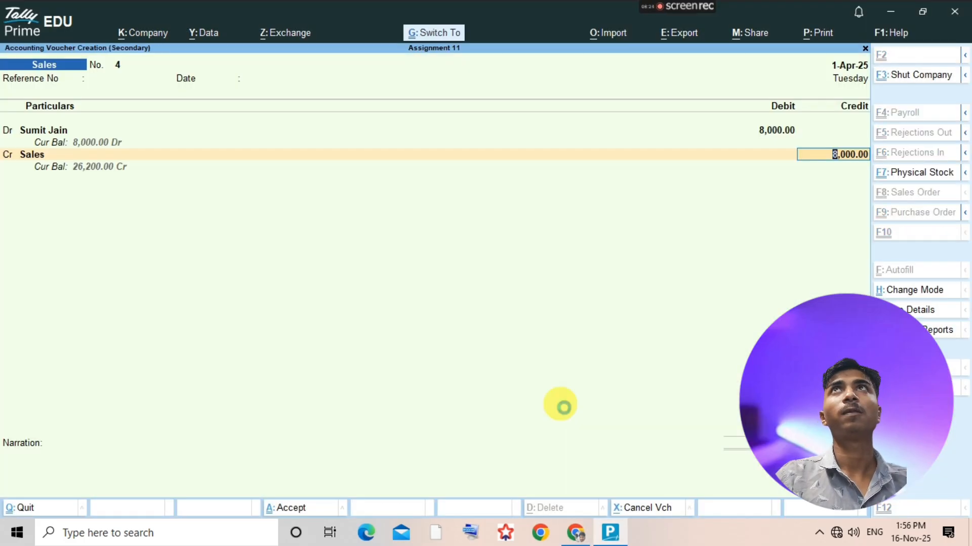
key(ctrl+a)
key(Escape)
- Check the salary transaction in the assignment PDF and create a Salary ledger under Indirect Expenses
key(alt+Tab)
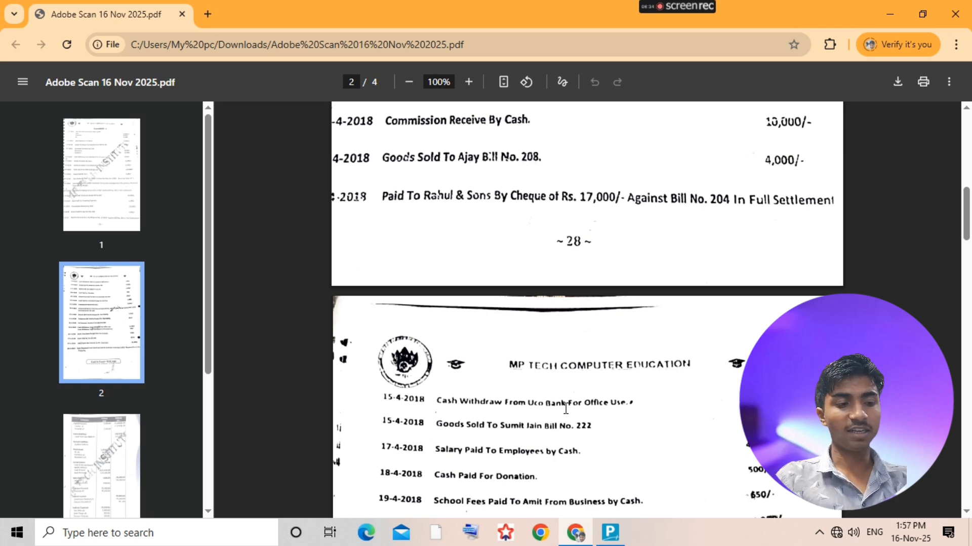
key(alt+Tab)
key(alt+c)
text(Salla)
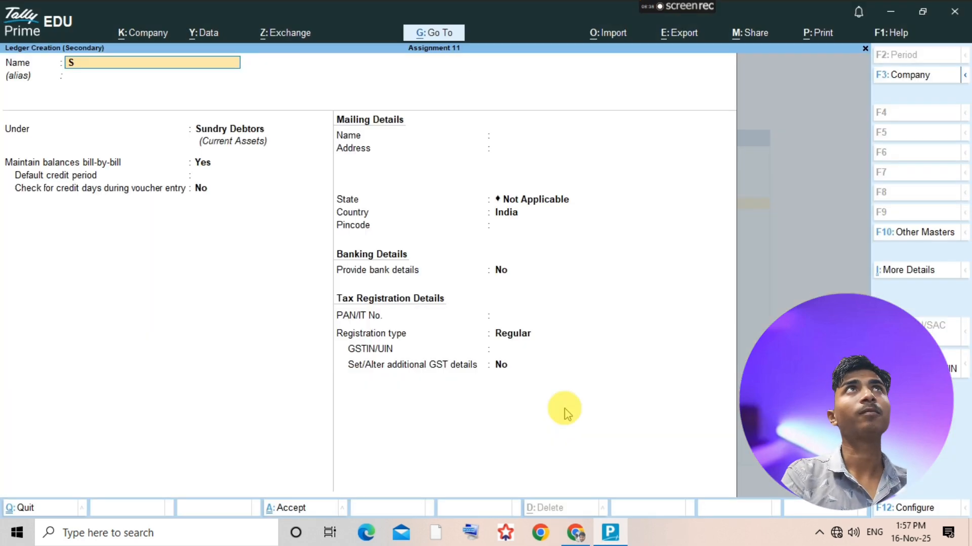
key(BackSpace)
key(BackSpace)
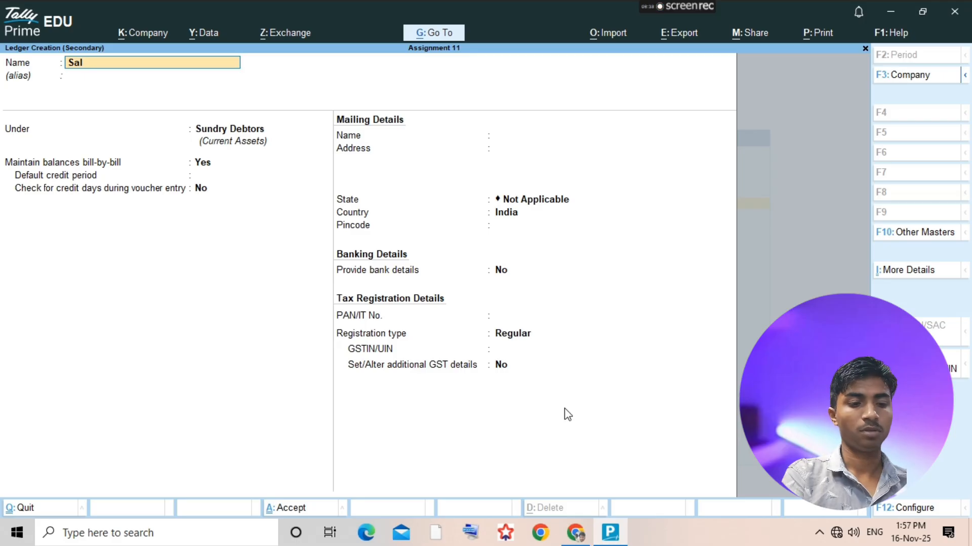
text(ary)
key(Return)
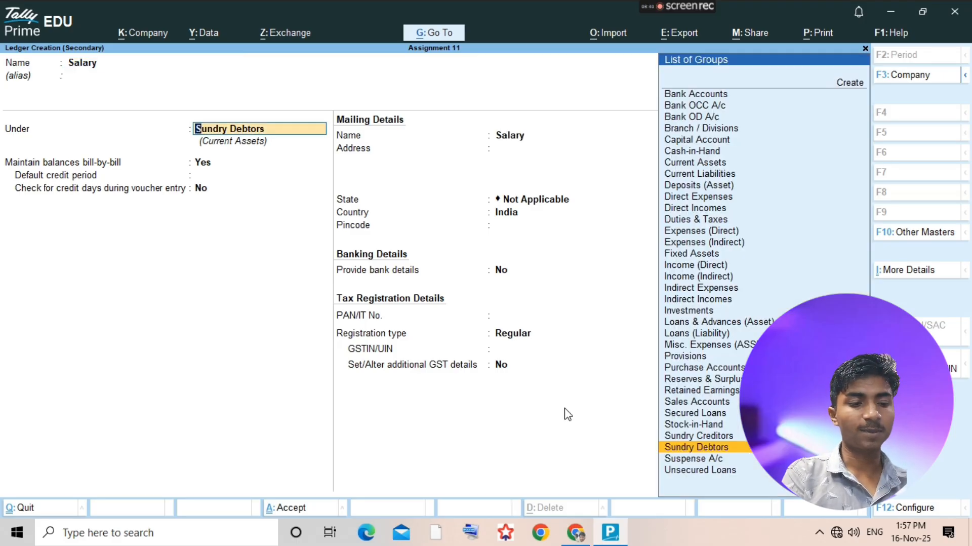
text(Indire)
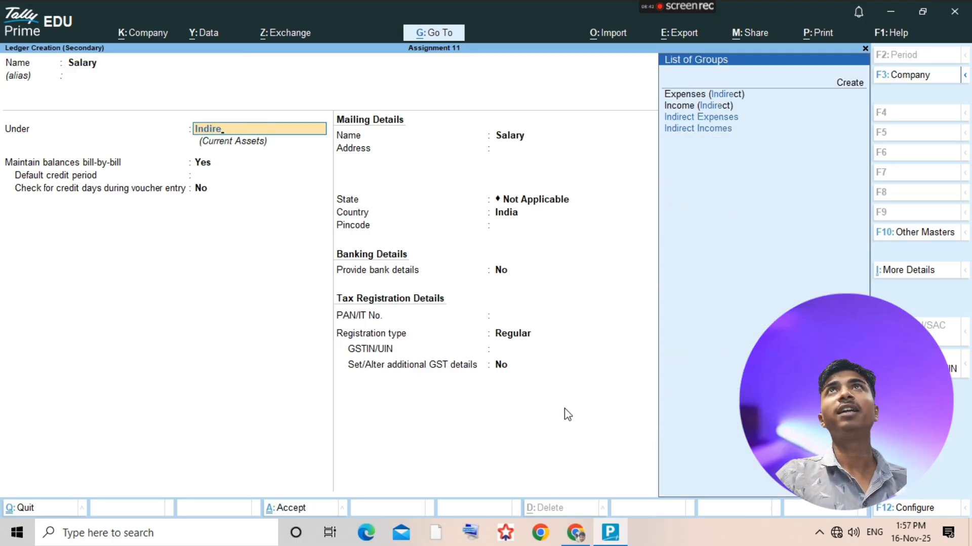
key(Down)
key(Down)
key(Return)
key(ctrl+a)
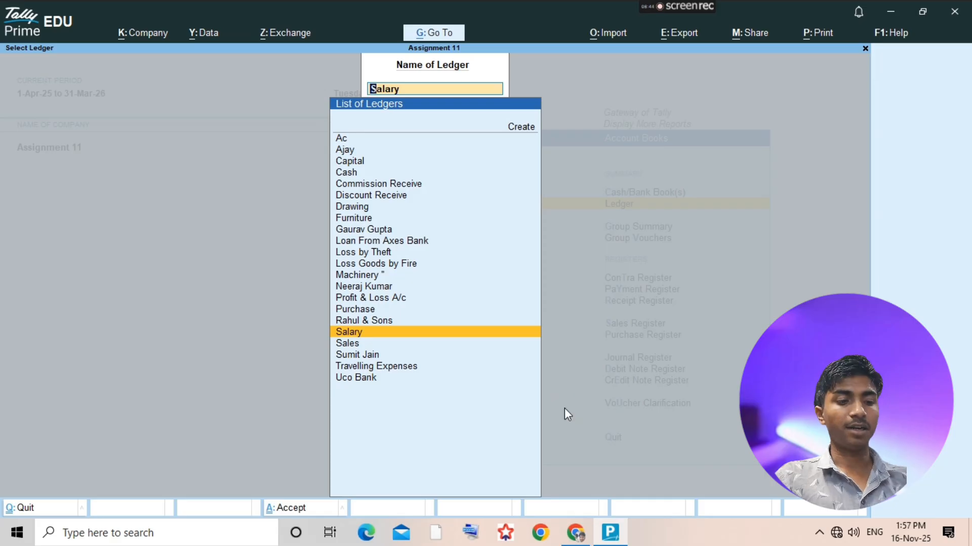
- Start a payment voucher from the Salary ledger and debit Salary with 4200, as given in the assignment PDF
key(Return)
key(alt+a)
key(F5)
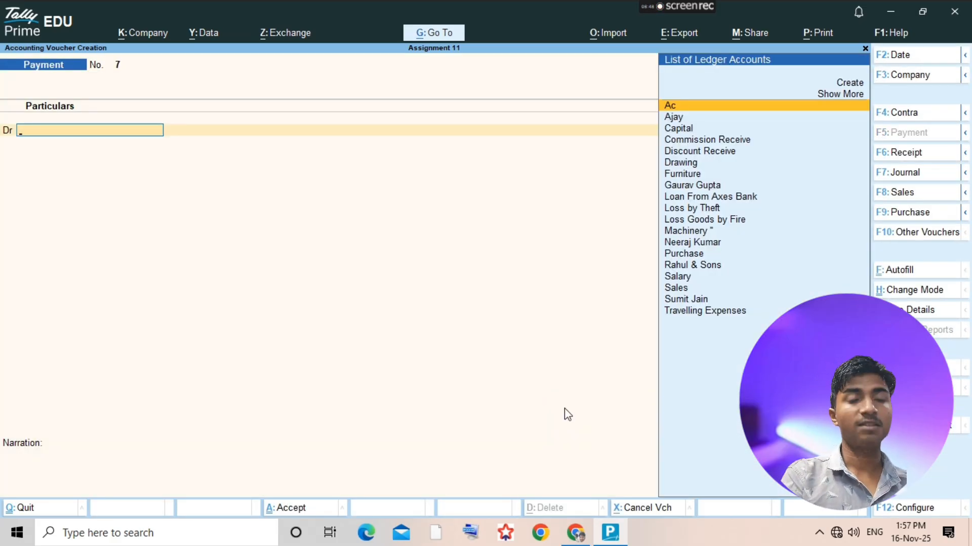
text(Sala)
key(Return)
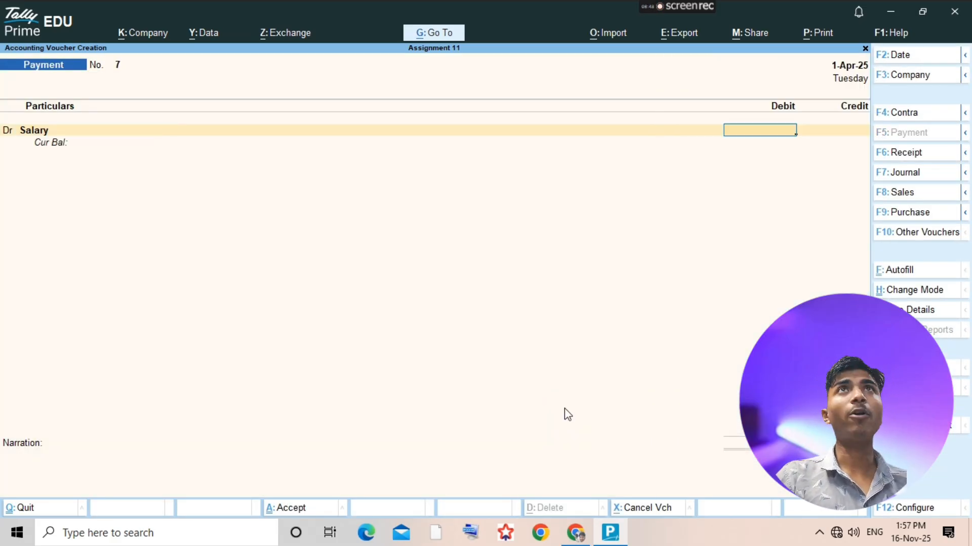
key(alt+Tab)
- Credit Cash with 4200, save the payment voucher and return to the ledger selection list
key(alt+Tab)
text(42)
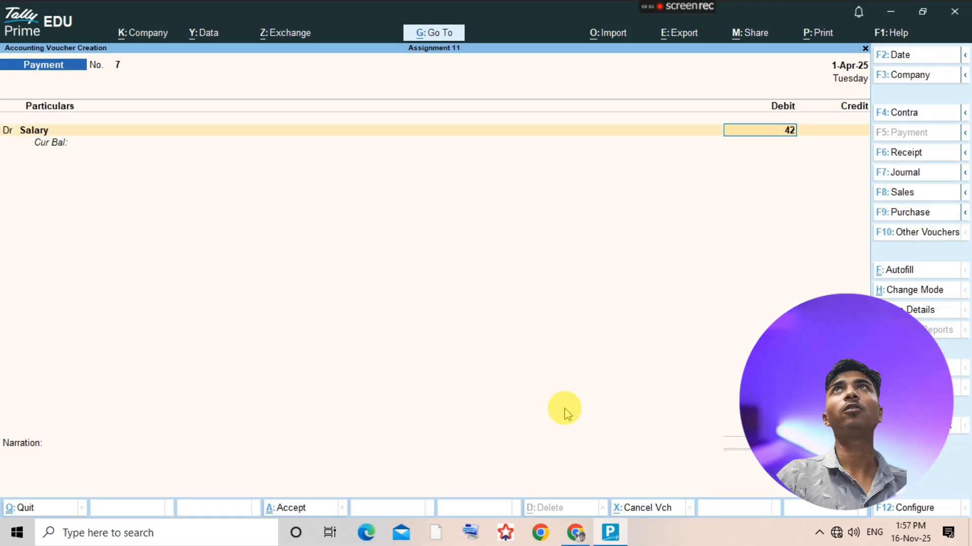
text(00)
key(Return)
key(Return)
key(alt+Tab)
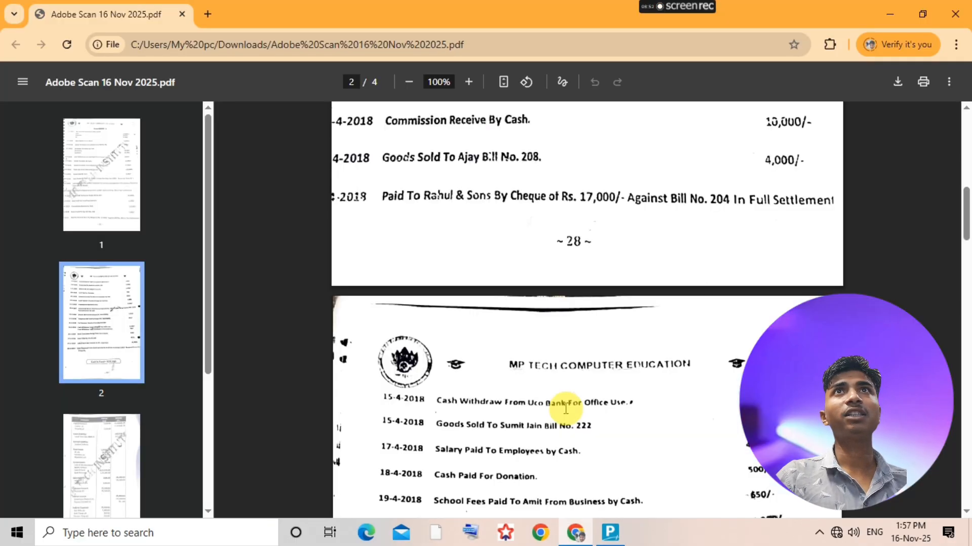
key(alt+Tab)
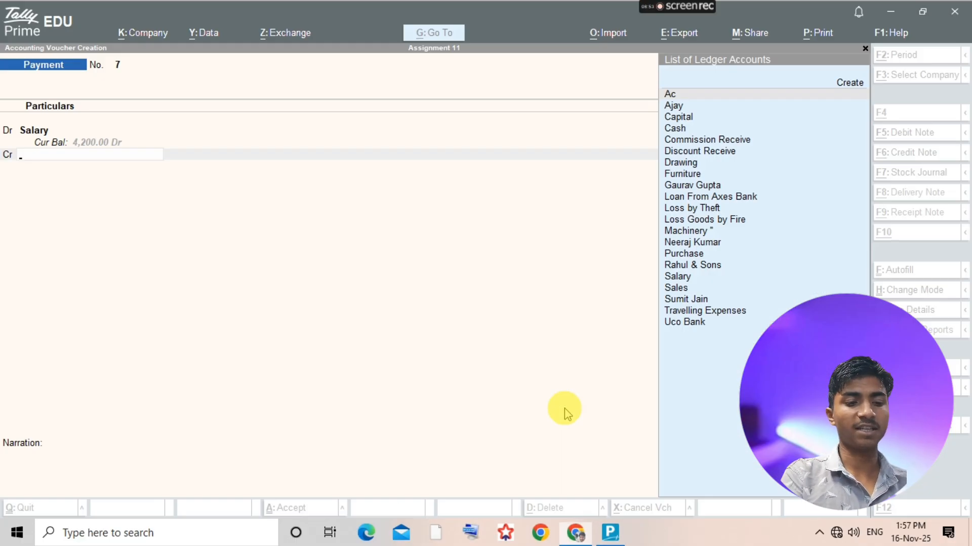
text(Cash)
key(Return)
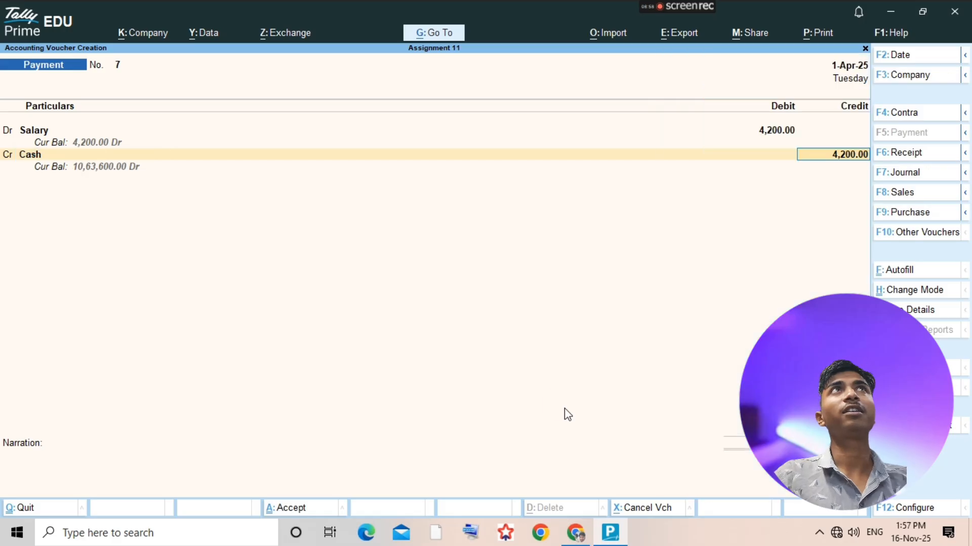
key(ctrl+a)
key(Escape)
- Check the donation transaction in the assignment PDF and create a Donation ledger under Indirect Expenses
key(alt+Tab)
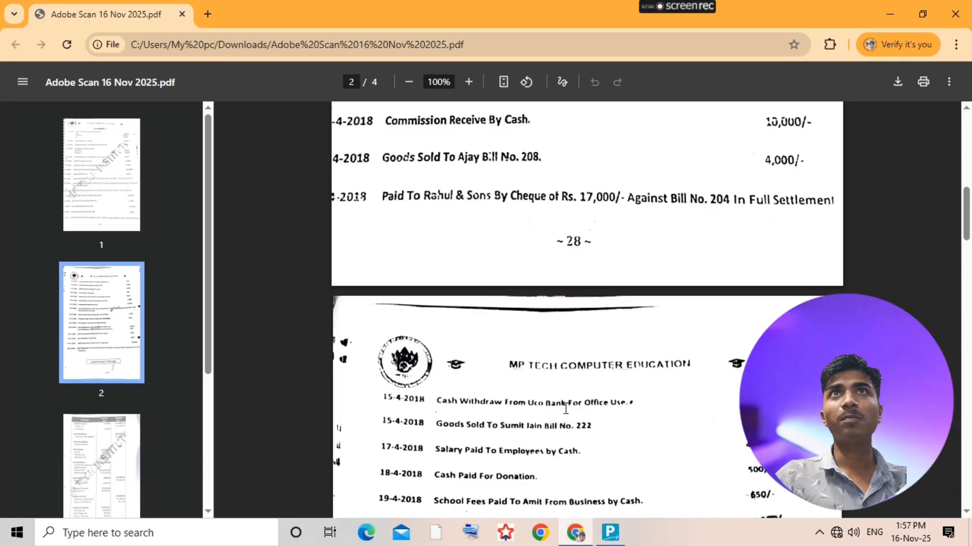
key(alt+Tab)
key(alt+c)
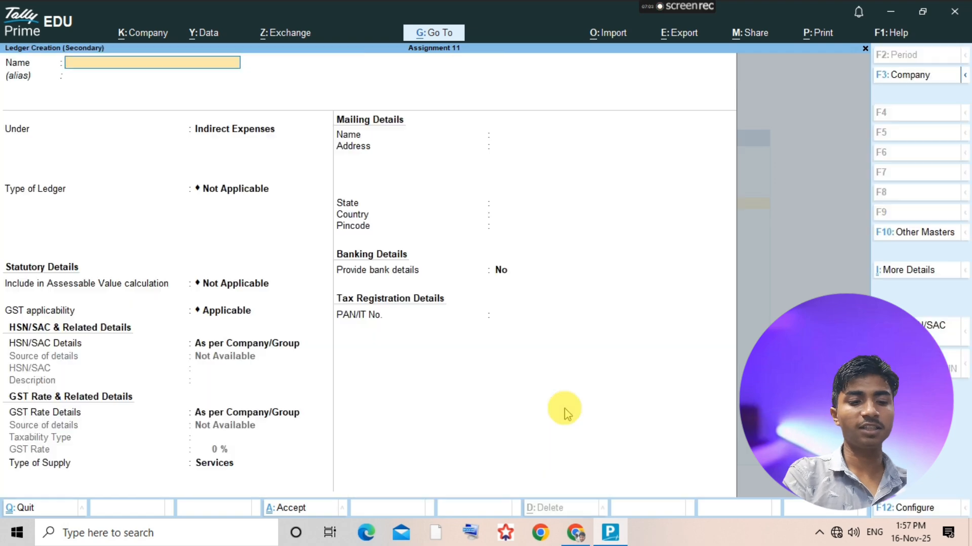
text(Donation)
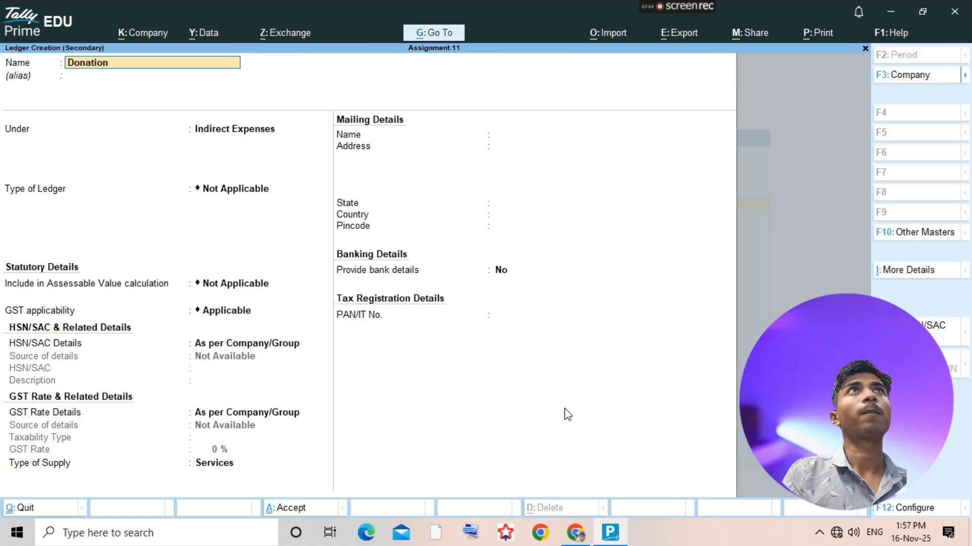
key(Return)
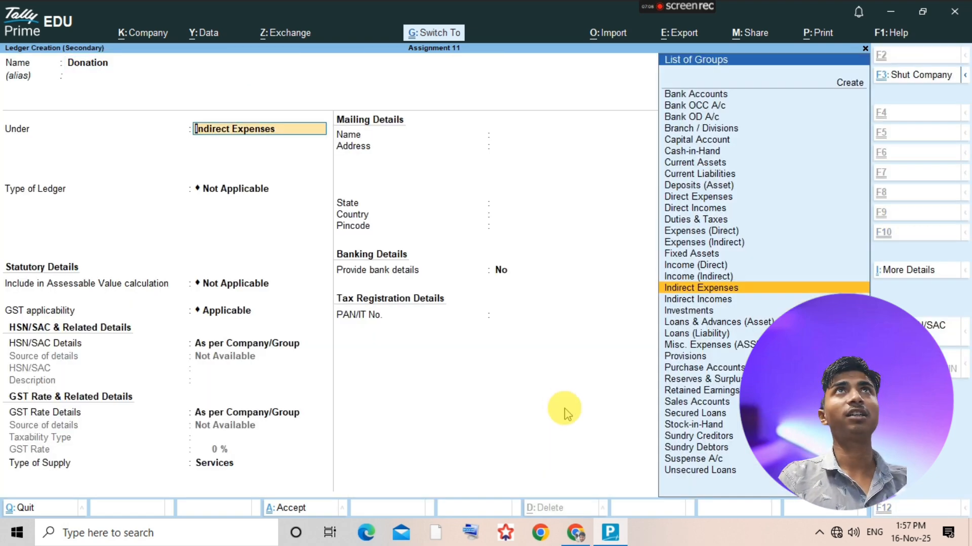
key(ctrl+a)
- Start a payment voucher from the Donation ledger and debit Donation with 500
key(Return)
key(alt+a)
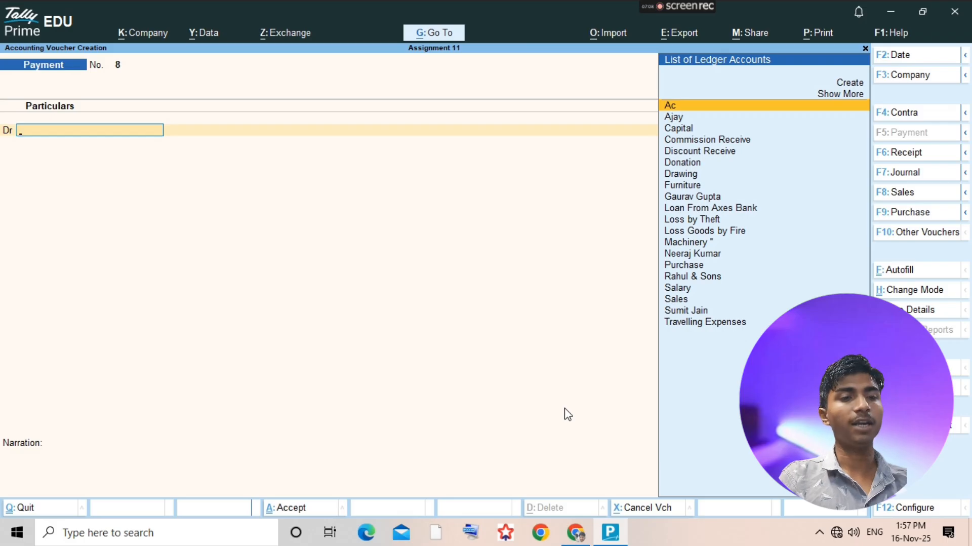
text(F)
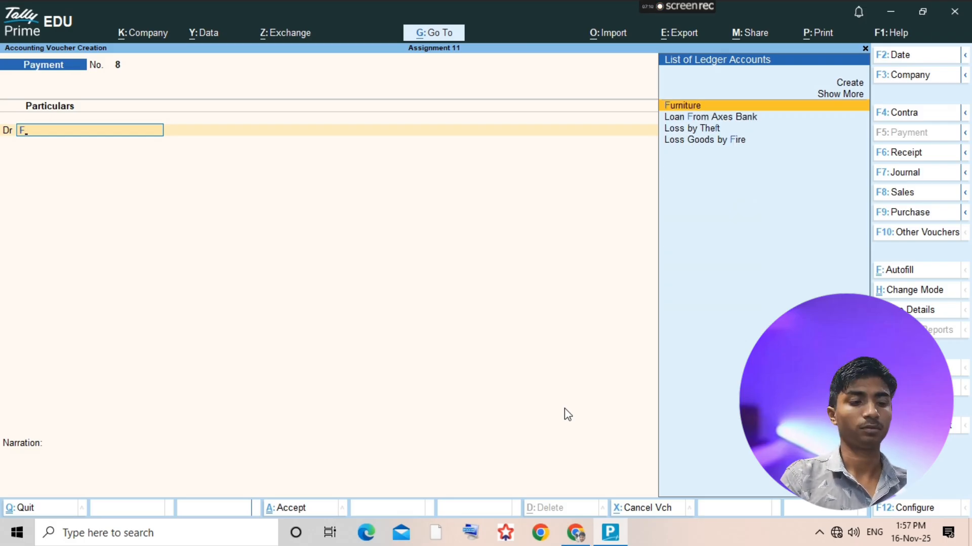
key(BackSpace)
text(Do)
key(Return)
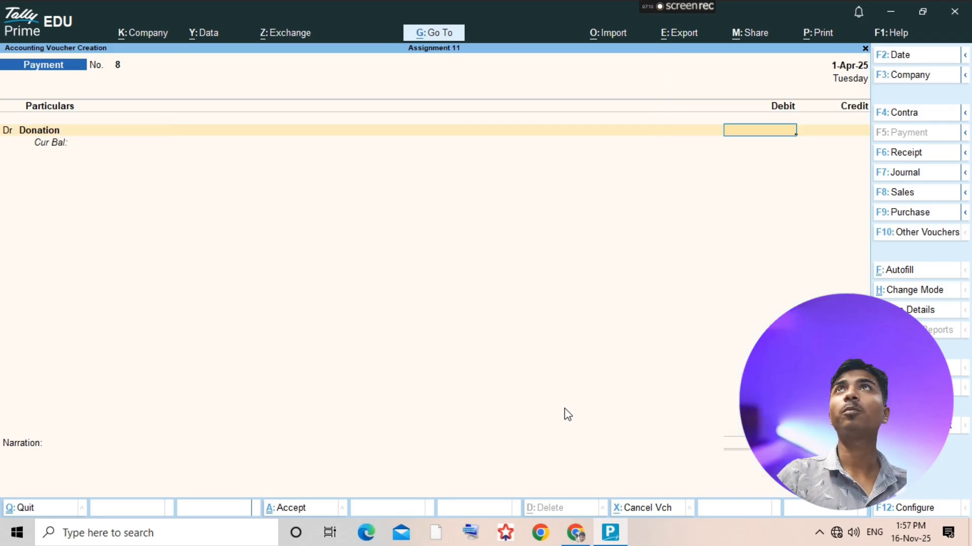
text(500)
key(Return)
- Credit Cash with 500, save the donation payment voucher and return to the ledger selection list
text(Cash)
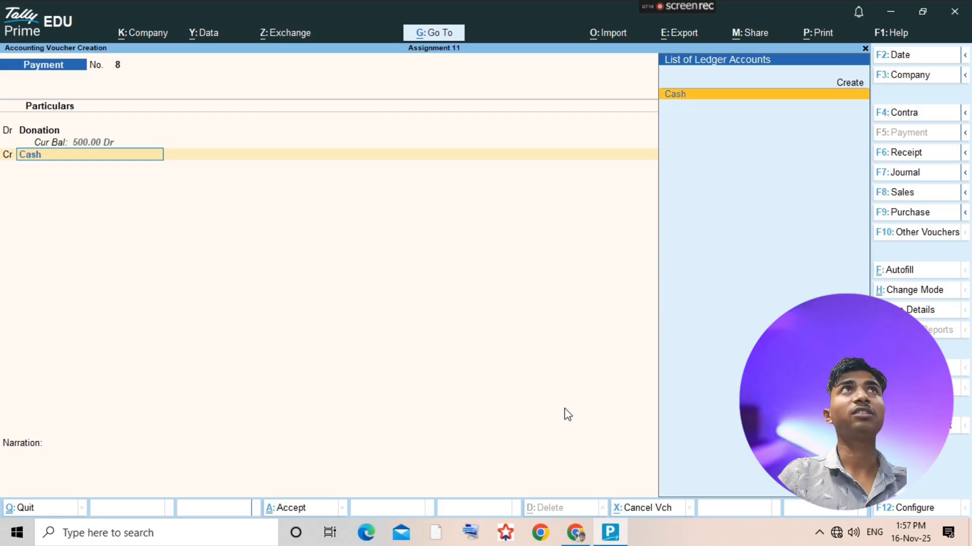
key(Return)
key(Return)
key(Return)
key(Escape)
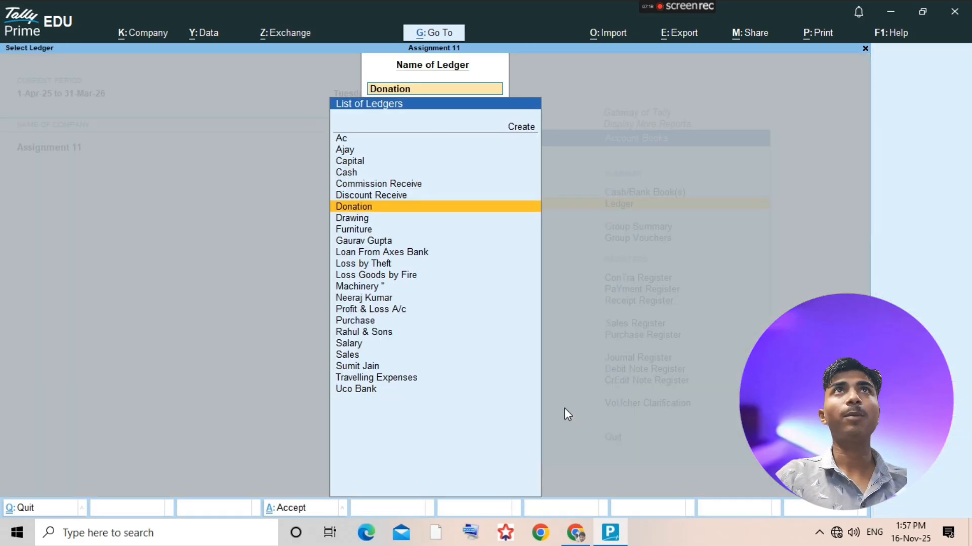
- Check the school fees transaction in the assignment PDF and start a new voucher from the Drawing ledger
key(alt+Tab)
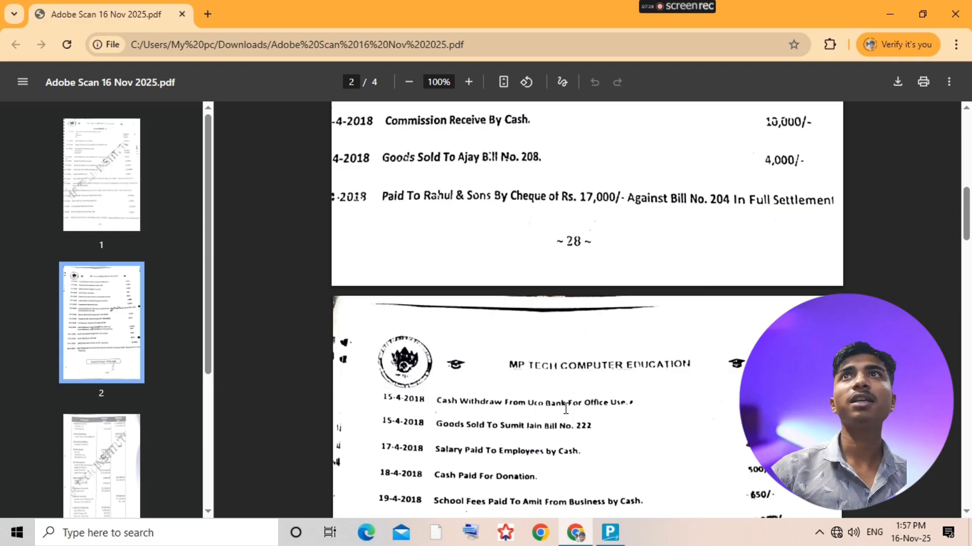
scroll(581, 423, down, 3)
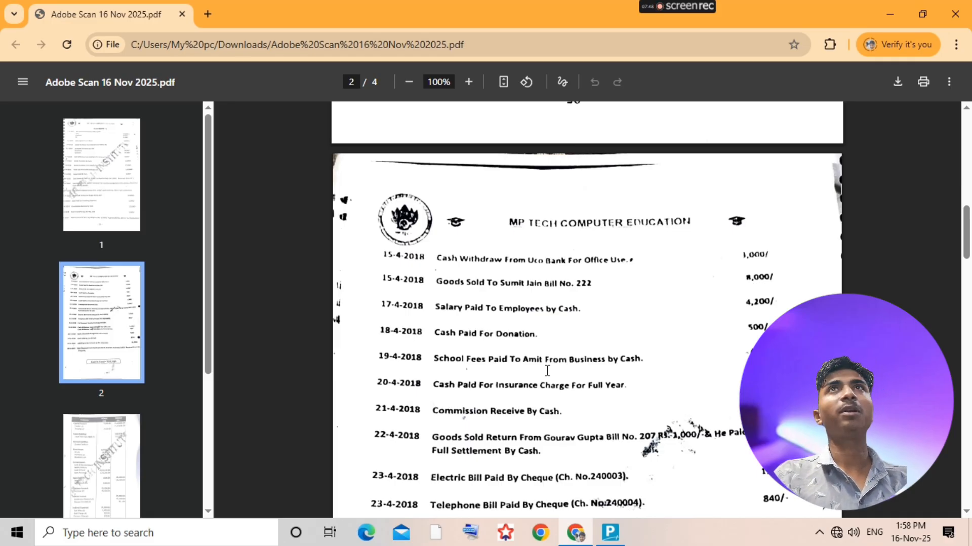
key(alt+Tab)
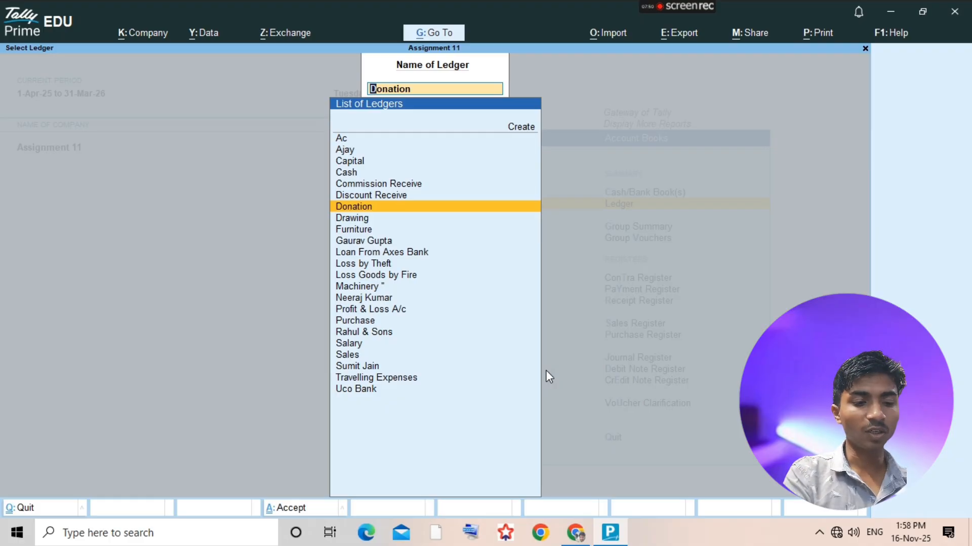
text(dra)
key(Return)
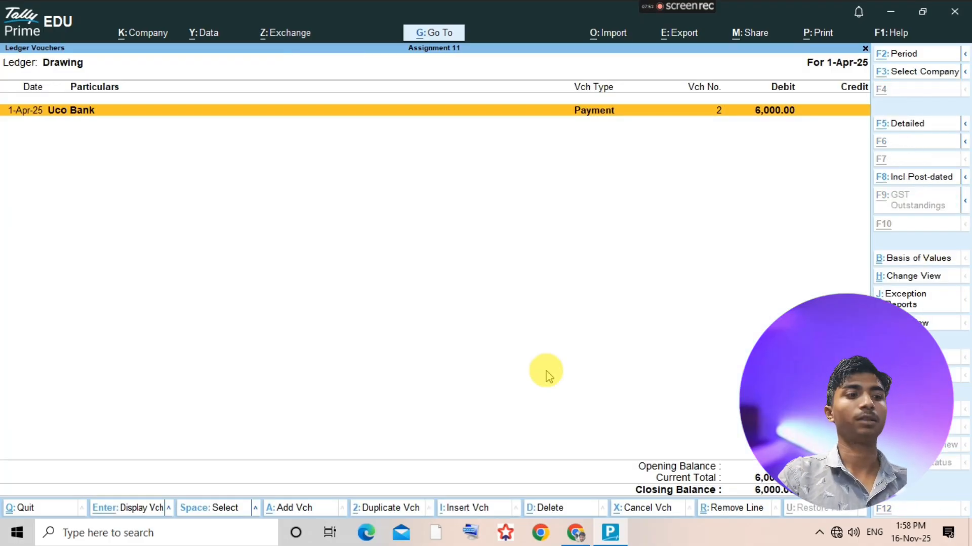
key(alt+a)
- Examine the trial balance pages of the assignment PDF to see how the school fees should be classified
key(alt+Tab)
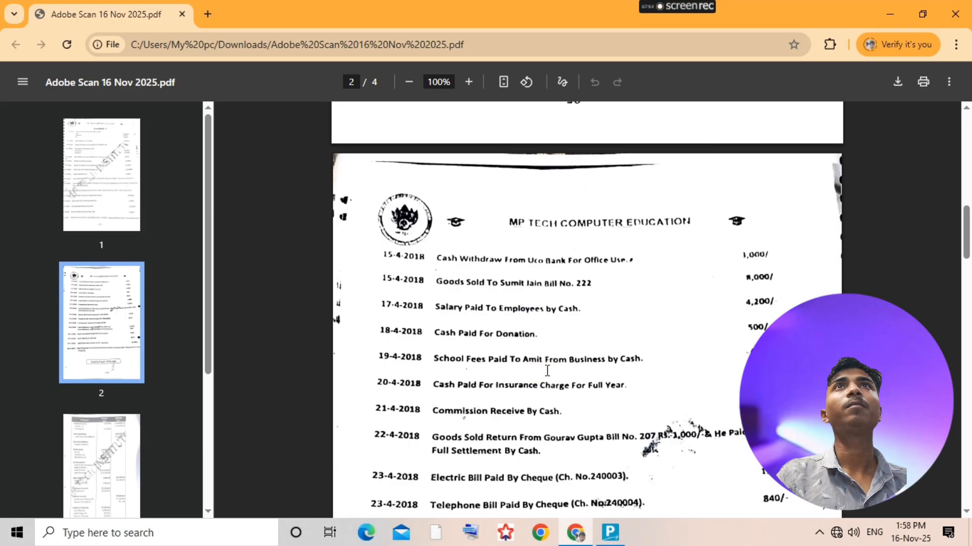
key(alt+Tab)
key(alt+Tab)
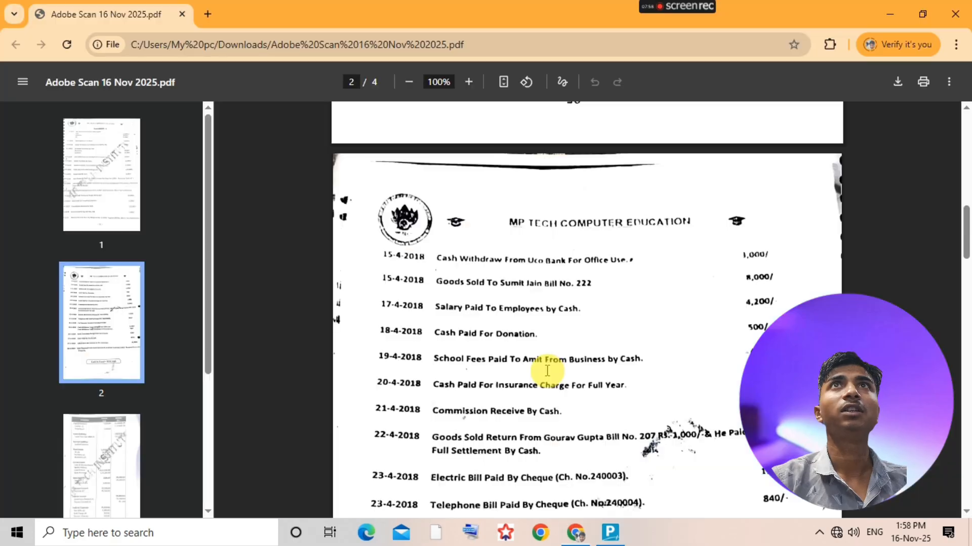
scroll(547, 373, down, 15)
scroll(540, 386, down, 5)
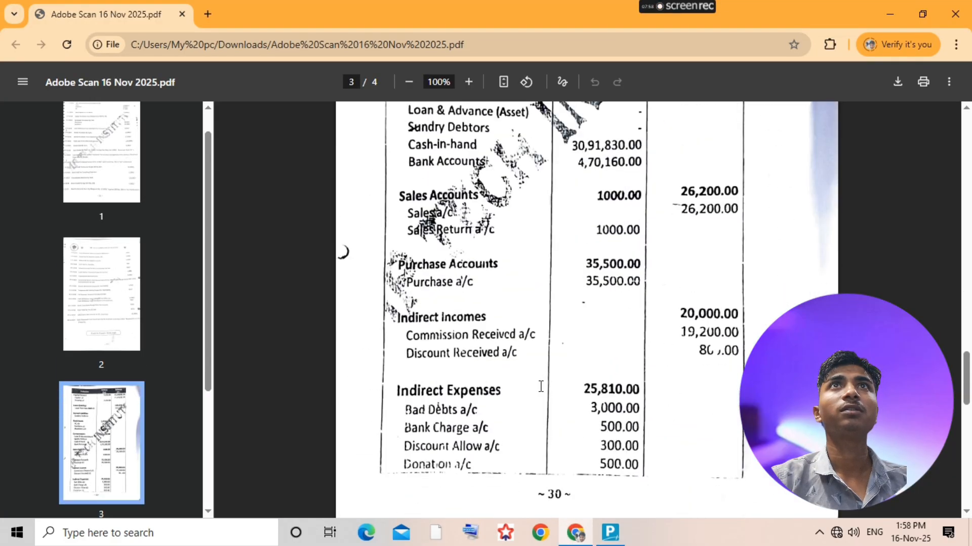
scroll(506, 429, down, 14)
scroll(505, 430, up, 4)
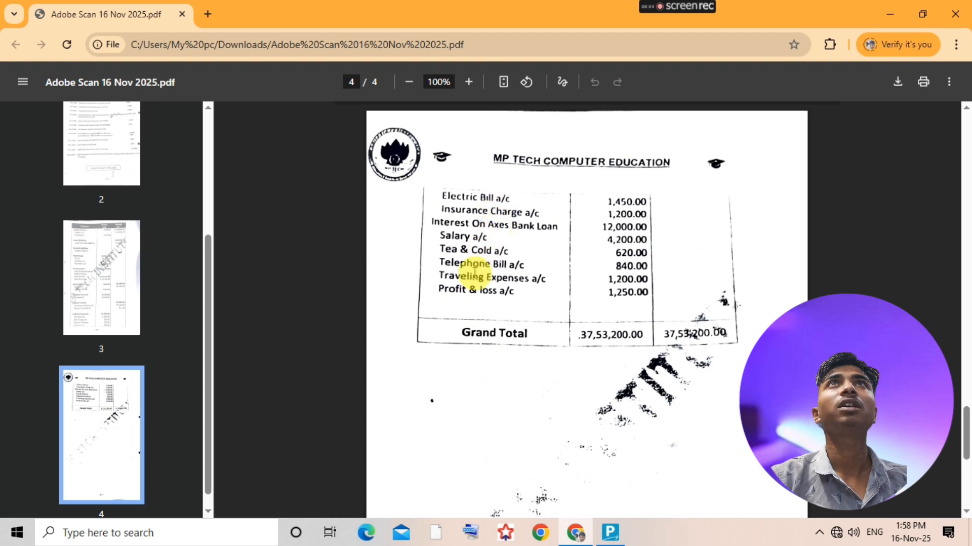
scroll(515, 297, up, 5)
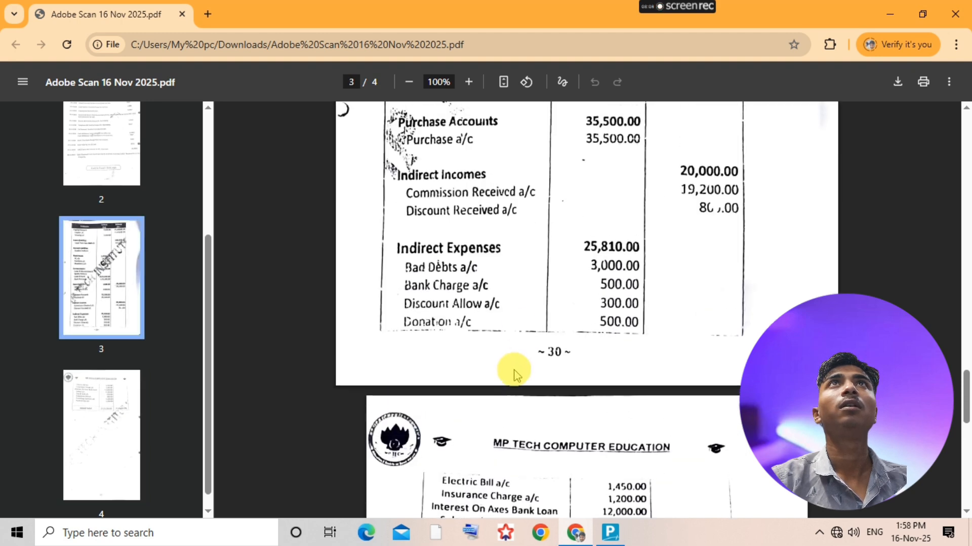
scroll(514, 375, up, 9)
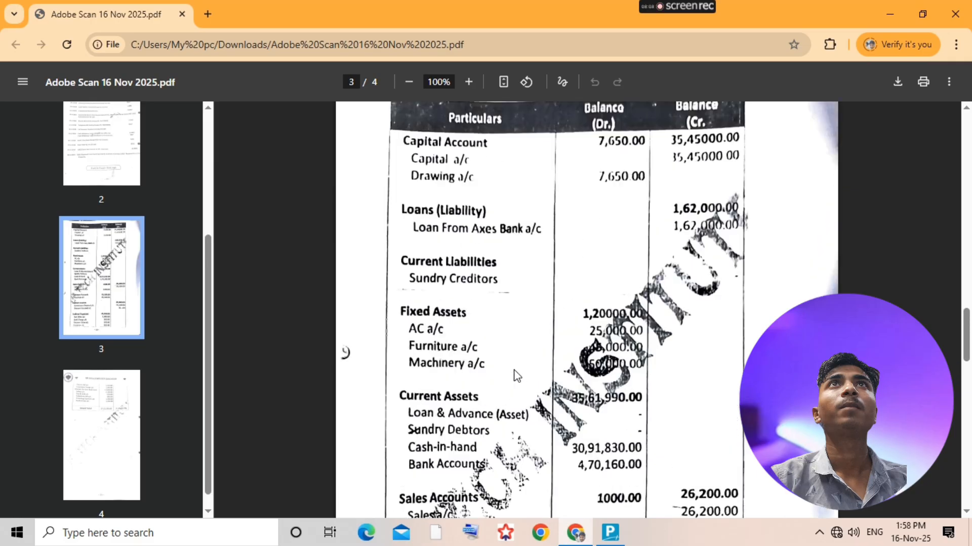
scroll(516, 375, up, 2)
key(alt+Tab)
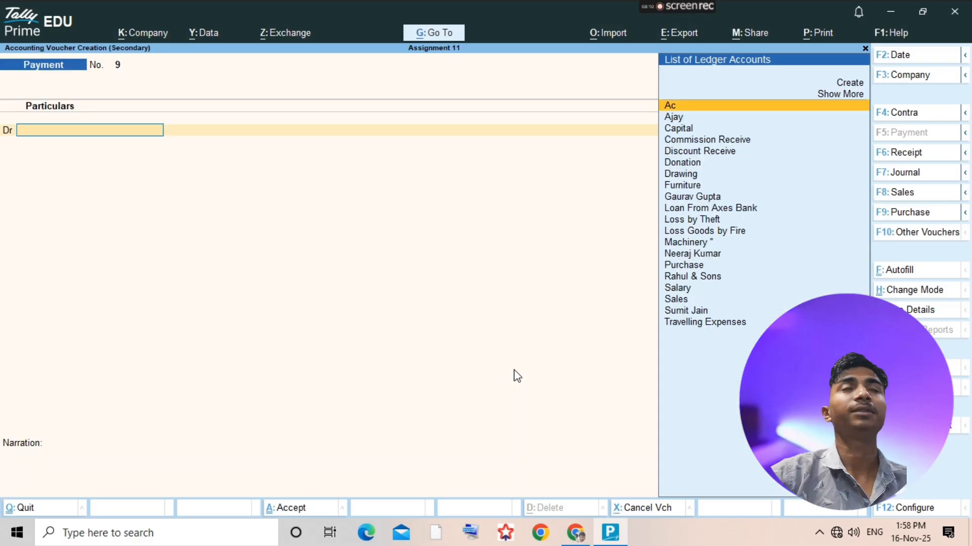
- Switch the new voucher to a journal voucher, leave the reference number blank and choose Cash as the debit ledger
click(123, 201)
key(F7)
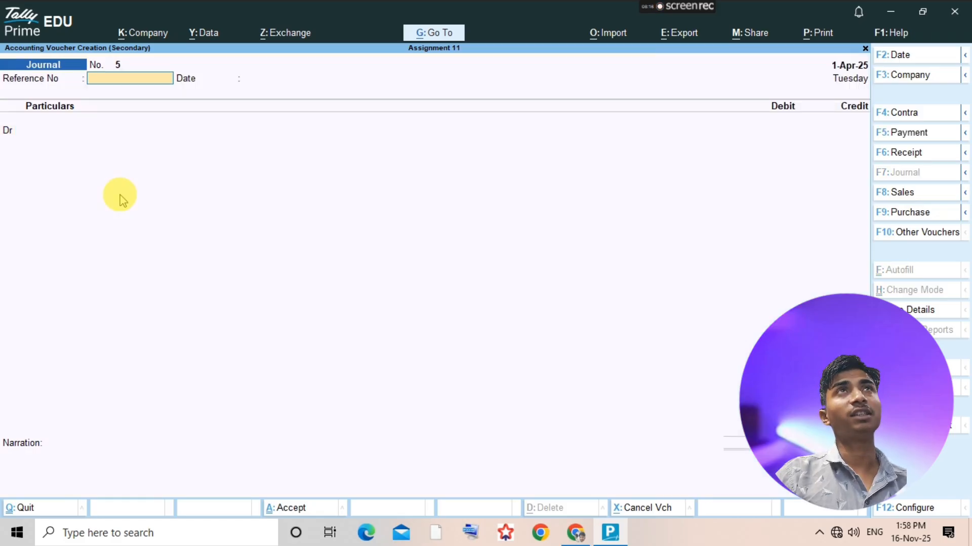
key(Return)
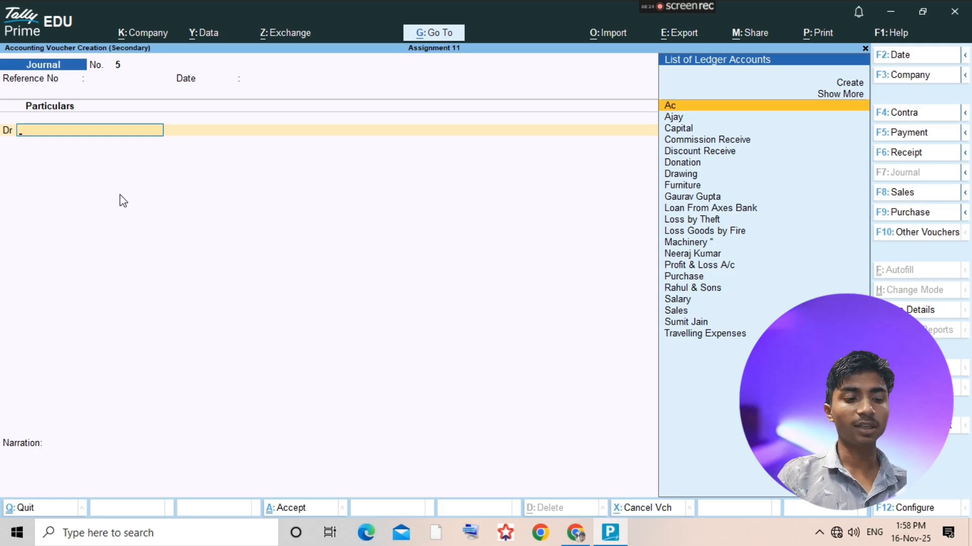
text(Cash)
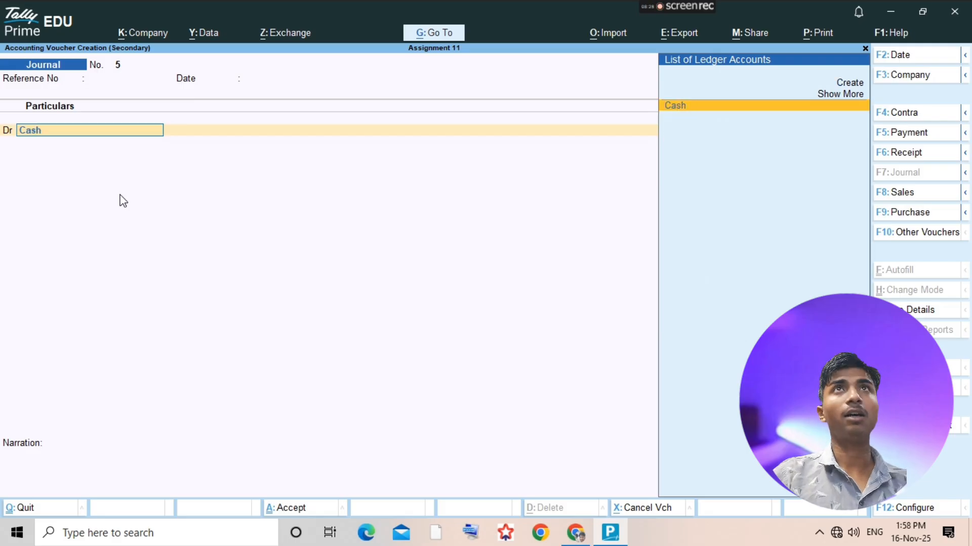
key(Return)
- Check the school fees amount in the assignment PDF, switch to a payment voucher and debit Cash with 650
key(alt+Tab)
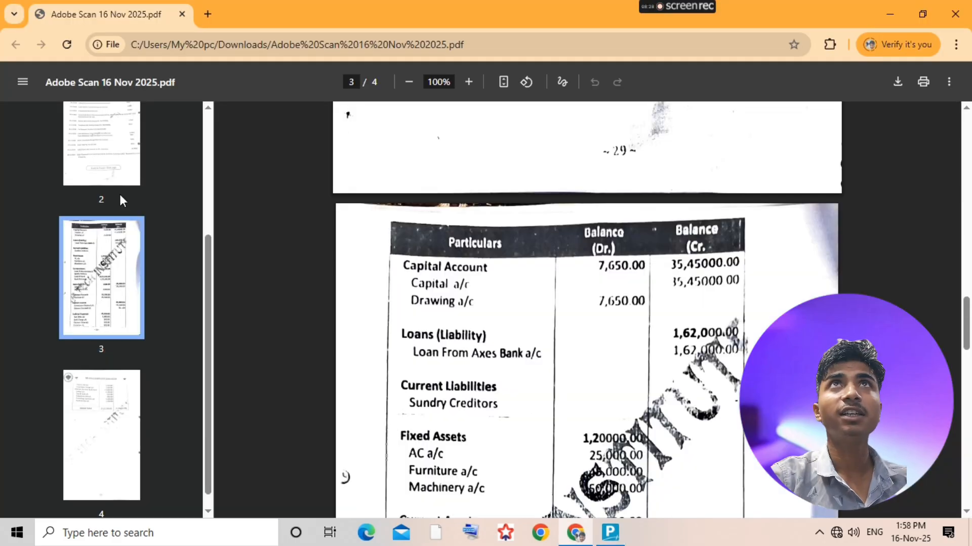
scroll(493, 215, up, 10)
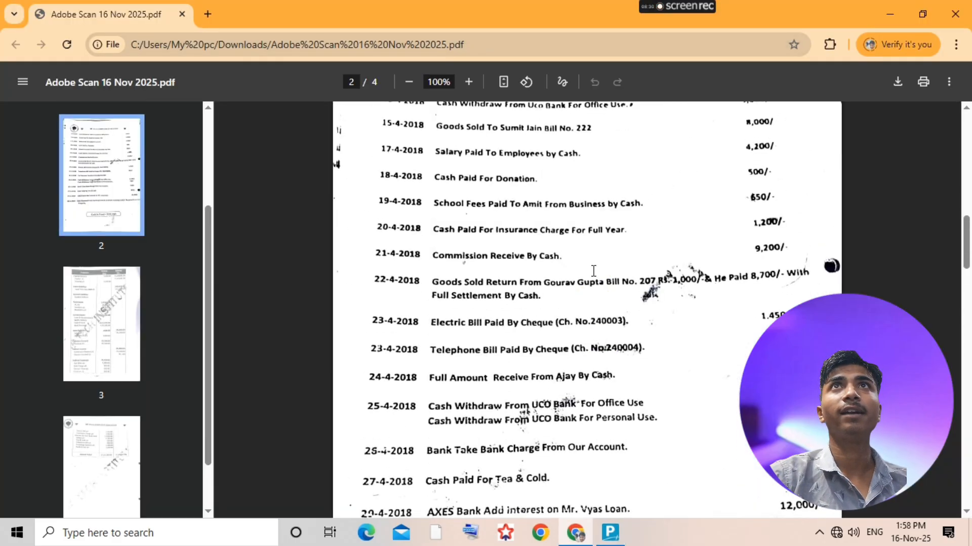
scroll(508, 371, down, 2)
scroll(509, 371, up, 3)
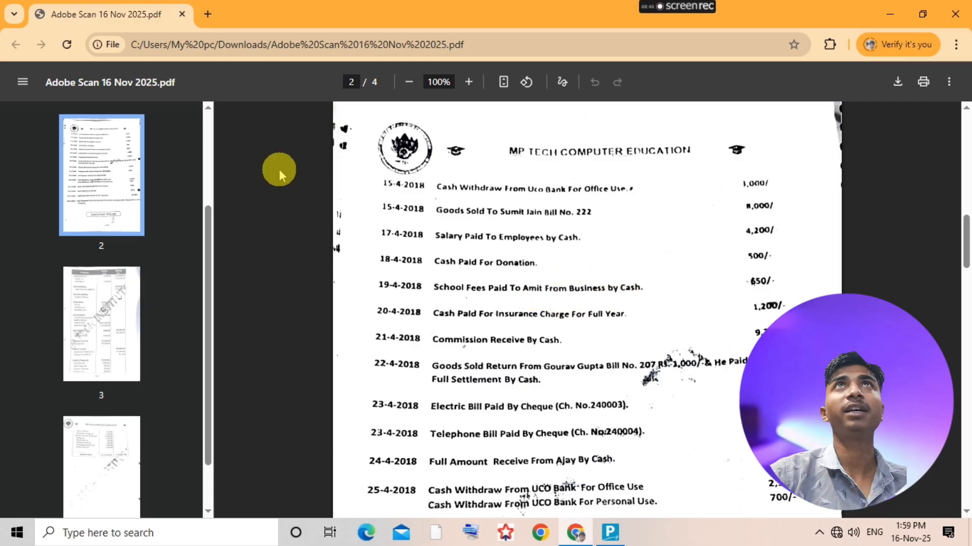
key(alt+Tab)
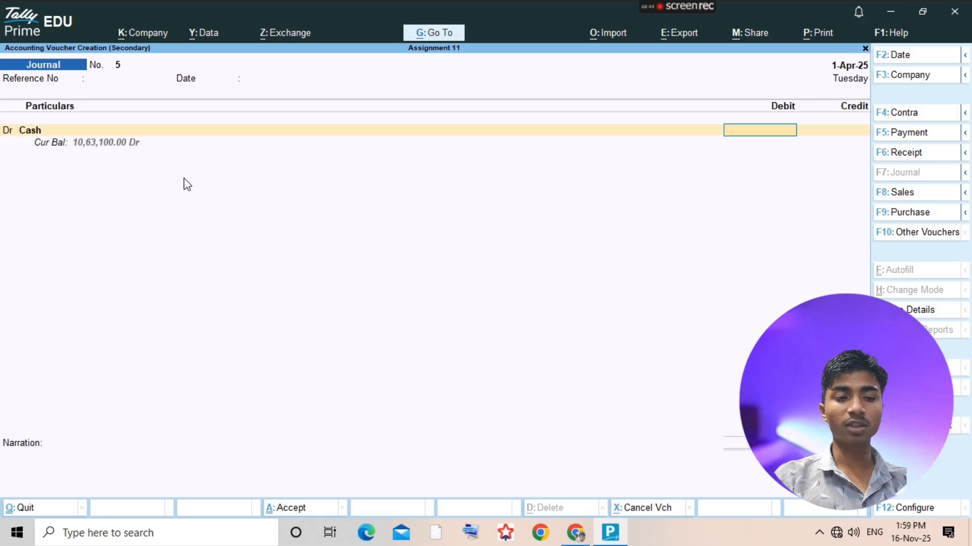
key(F5)
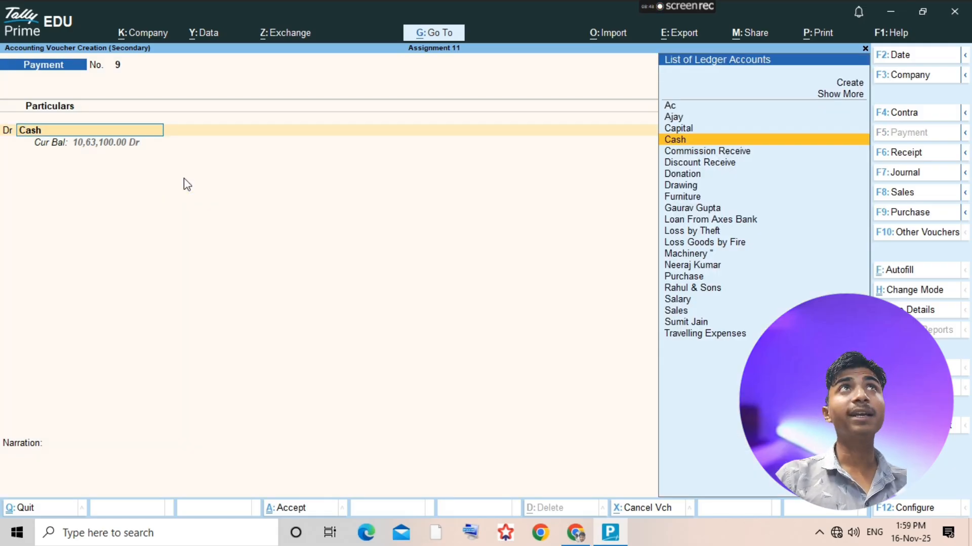
key(Return)
text(650)
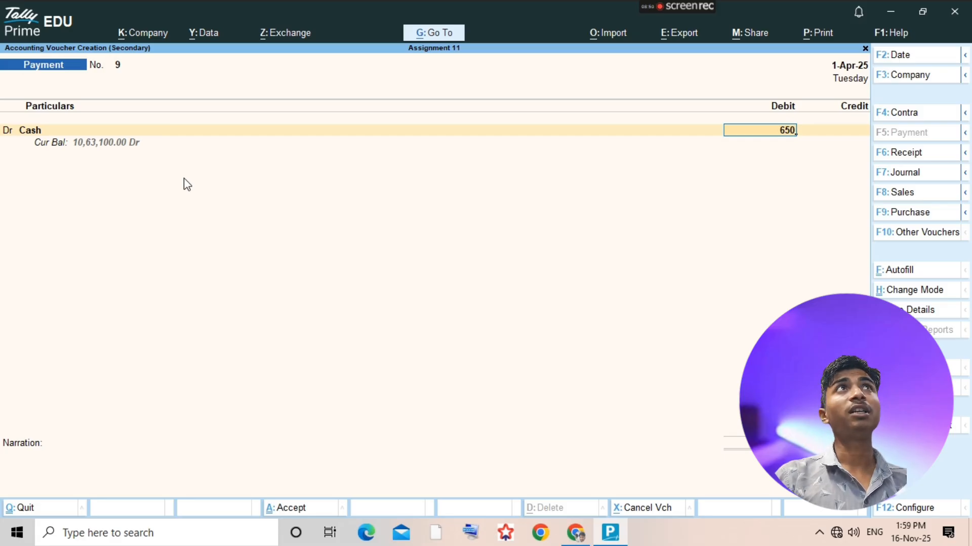
key(Return)
- Credit Drawing with 650 in the payment voucher and go back to its first entry line without accepting it
text(dr)
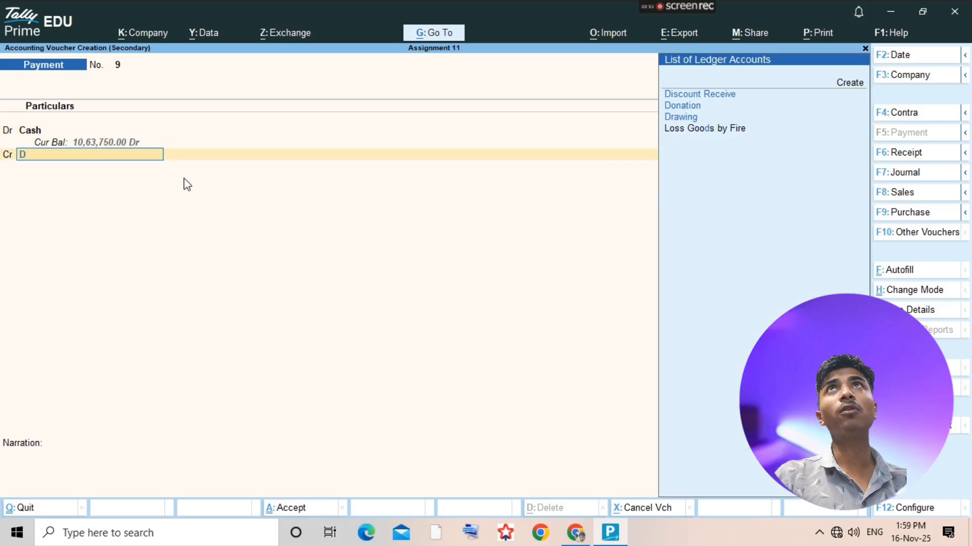
key(Return)
key(Return)
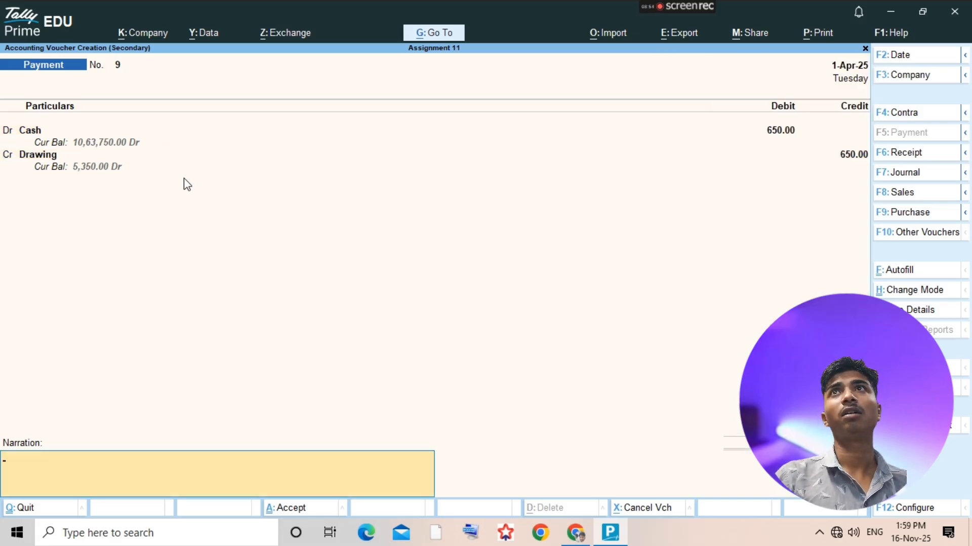
key(Return)
key(Escape)
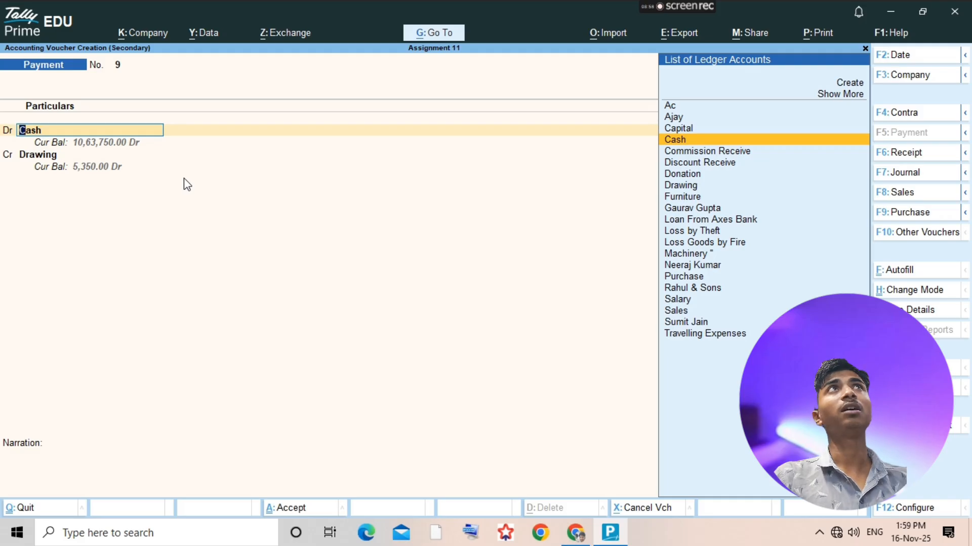
- Change the voucher to a journal, keep the 650 Cash and Drawing entries, save it and return to the ledger selection list
key(F7)
key(Return)
key(Return)
key(Return)
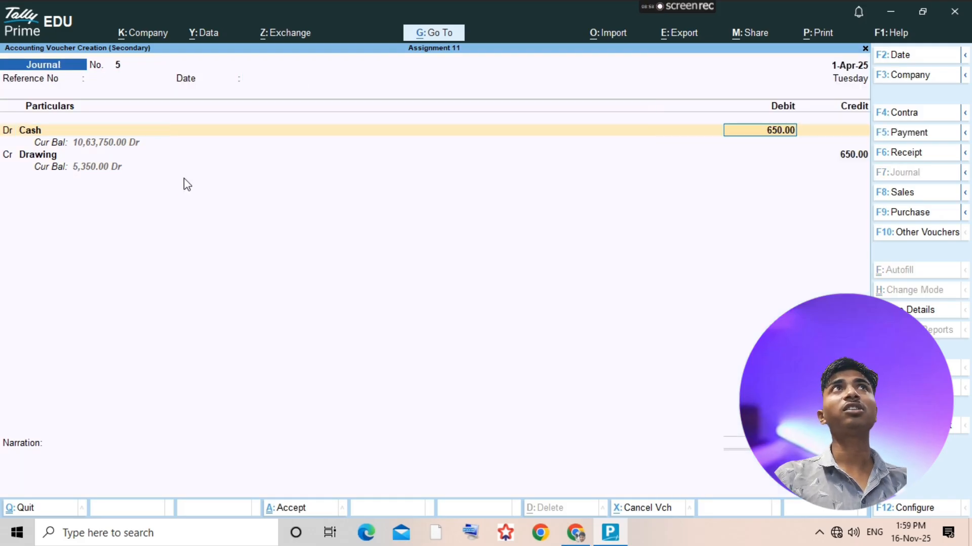
key(Return)
key(Return)
key(Return)
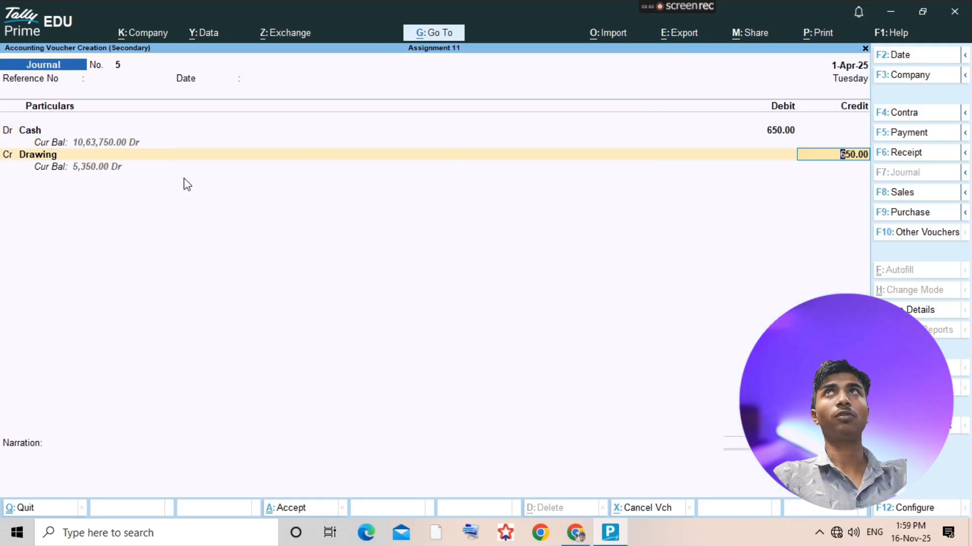
key(ctrl+a)
key(Escape)
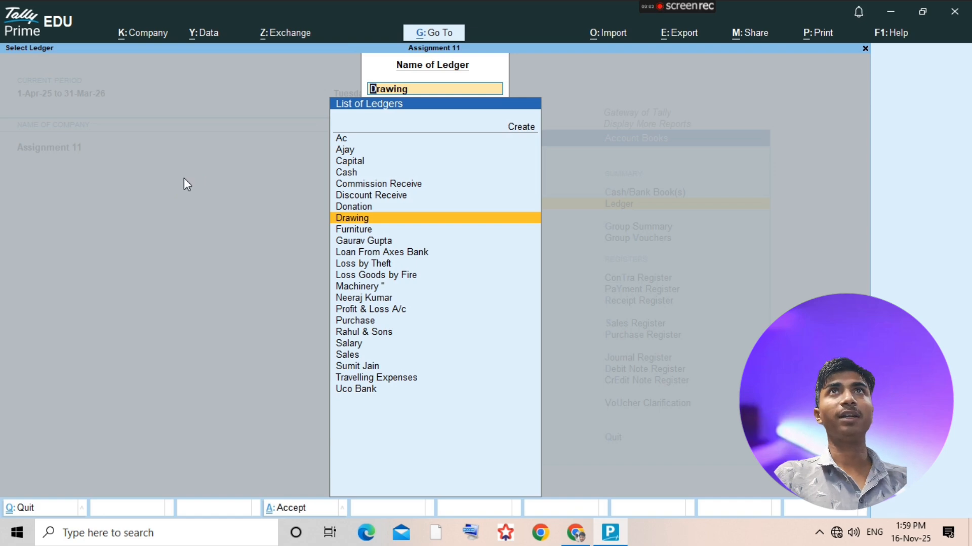
- Review the remaining transactions in the assignment PDF, from the insurance charge entry through to the end of the page
key(alt+Tab)
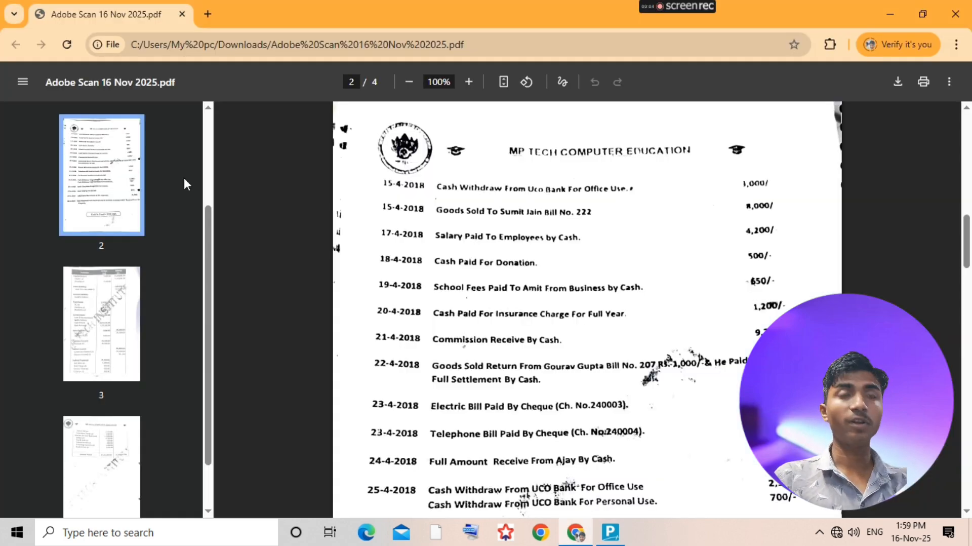
key(alt+Tab)
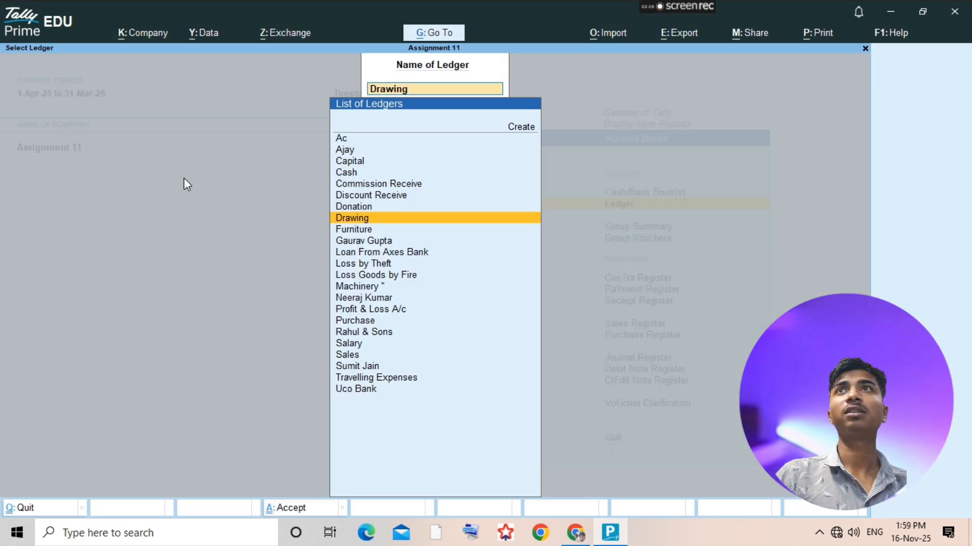
key(Return)
key(Escape)
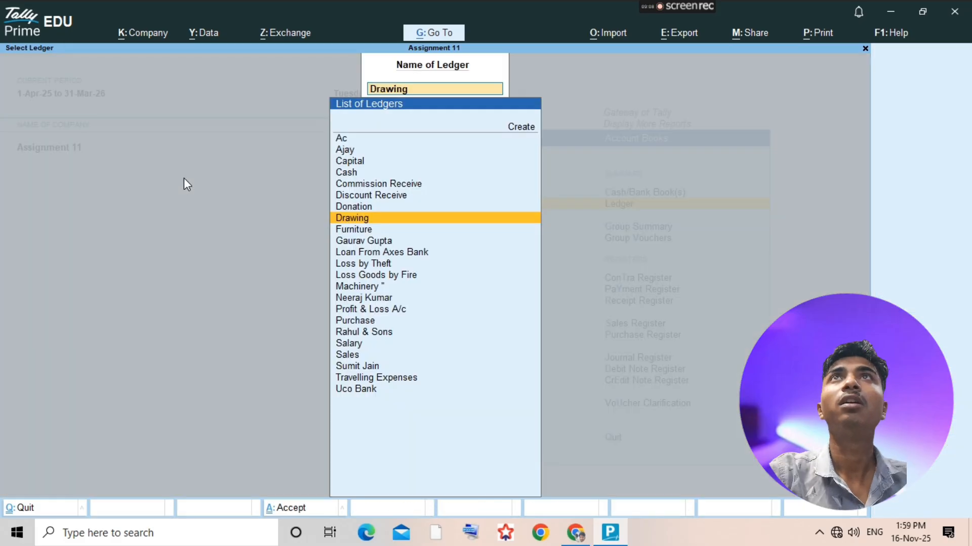
key(alt+Tab)
scroll(514, 269, down, 10)
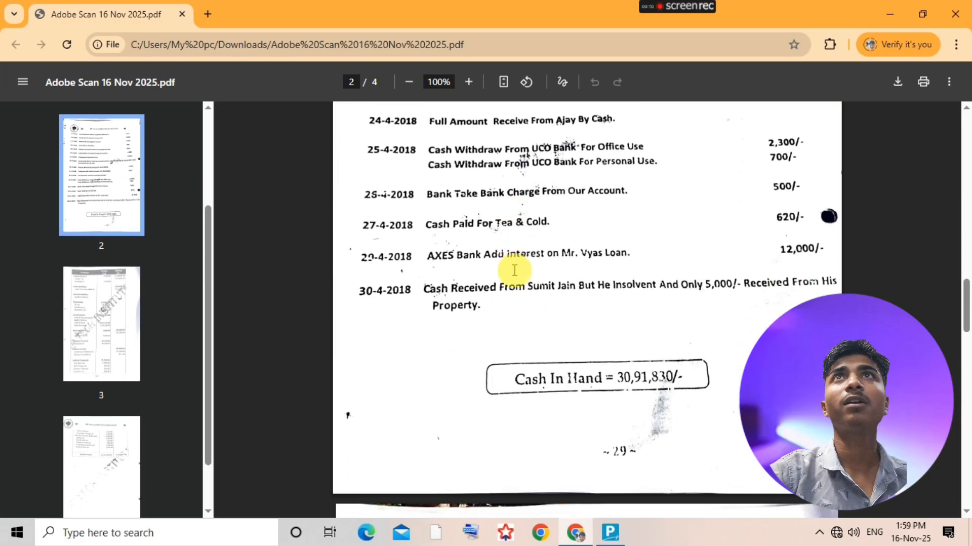
scroll(579, 304, up, 5)
scroll(581, 307, up, 7)
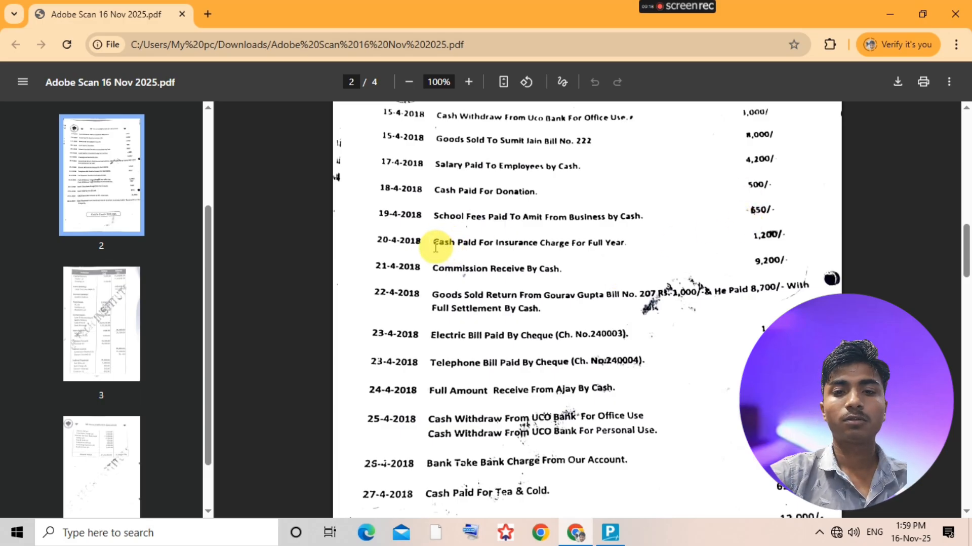
mouse_move(677, 9)
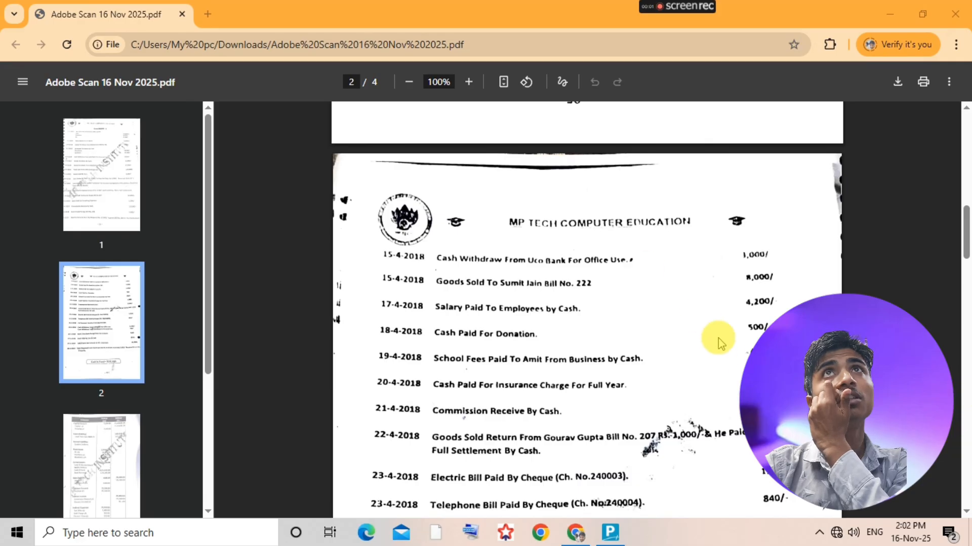
- In TallyPrime, open the 650 Cash journal voucher from the Drawing ledger, try it as a payment, set it back to journal and save
key(alt+Tab)
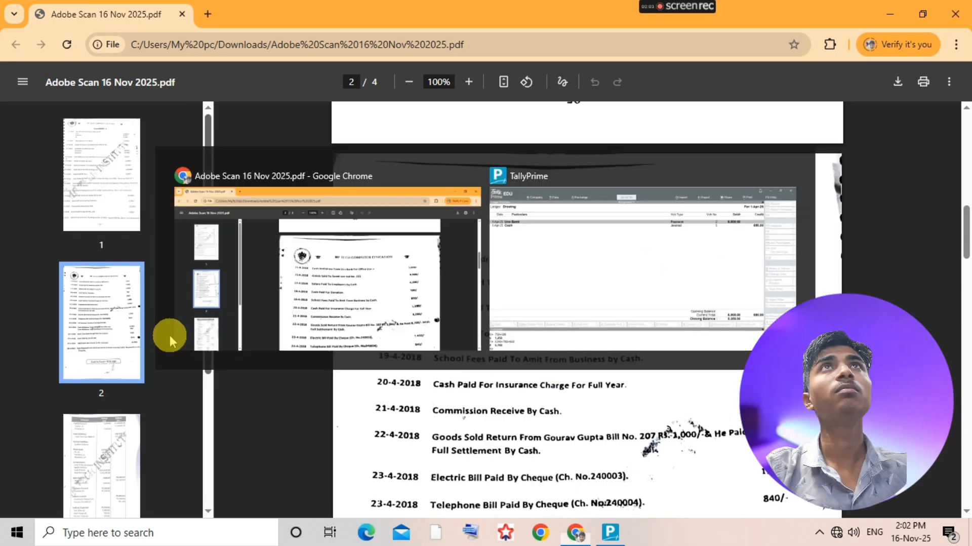
key(alt+Tab)
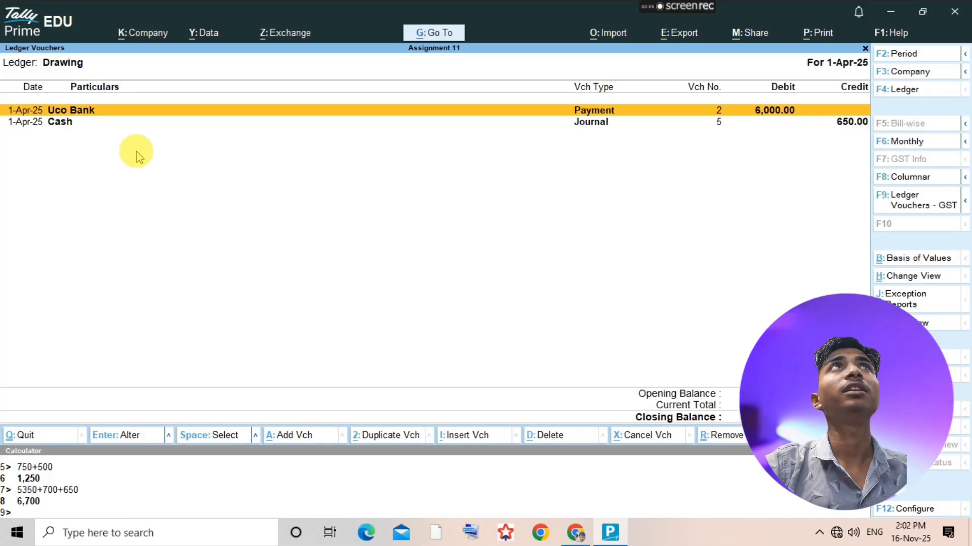
key(Down)
key(Return)
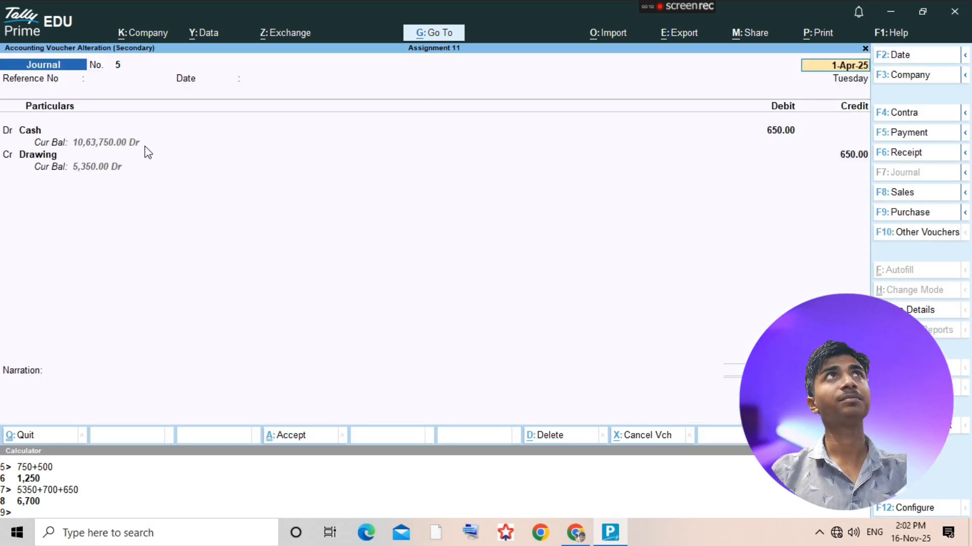
key(F6)
key(F5)
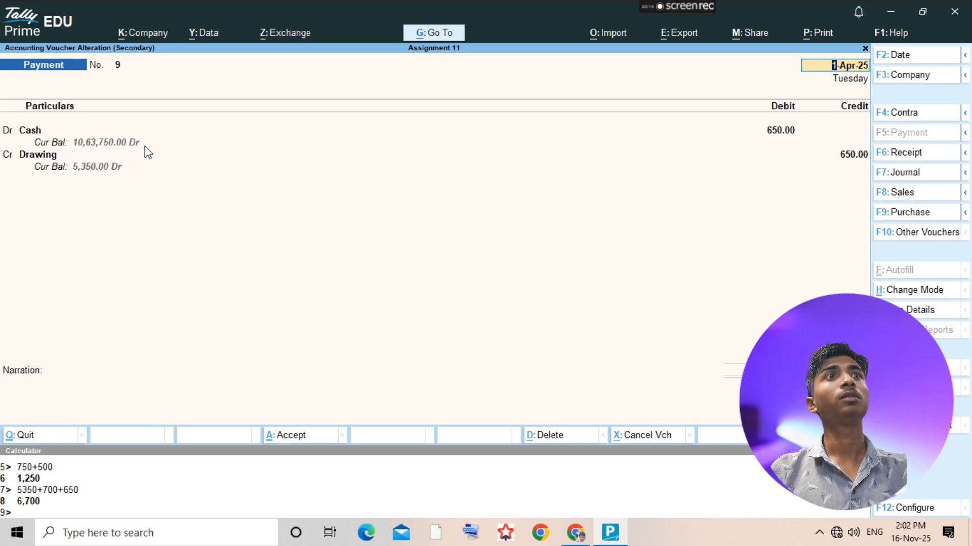
click(147, 151)
key(F7)
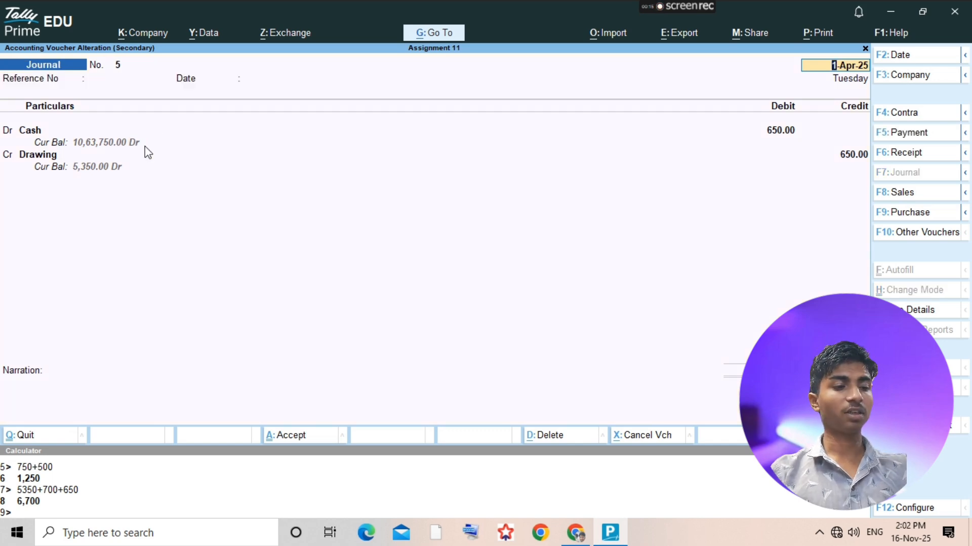
key(ctrl+a)
key(Escape)
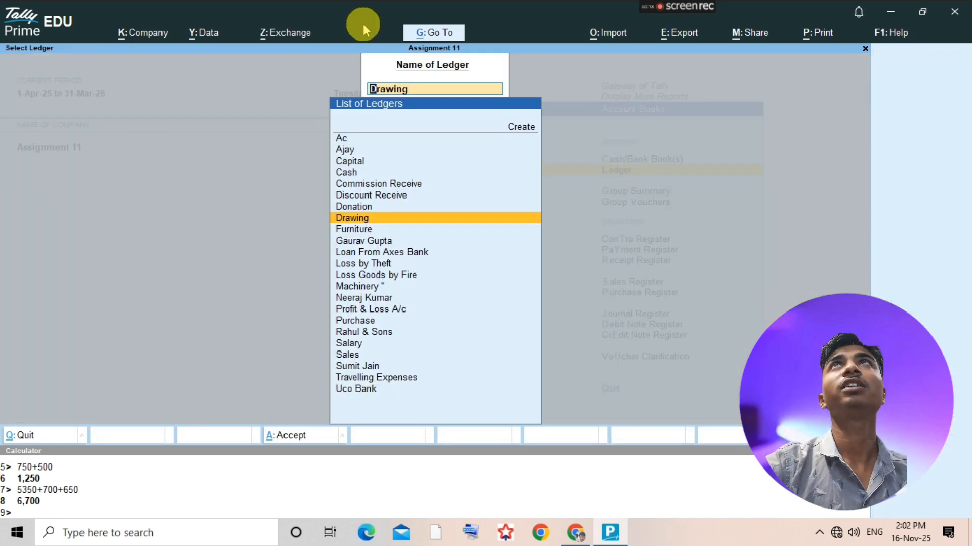
- Check the insurance entry in the assignment PDF and create a ledger named Insaurance Charge under Indirect Expenses
key(BackSpace)
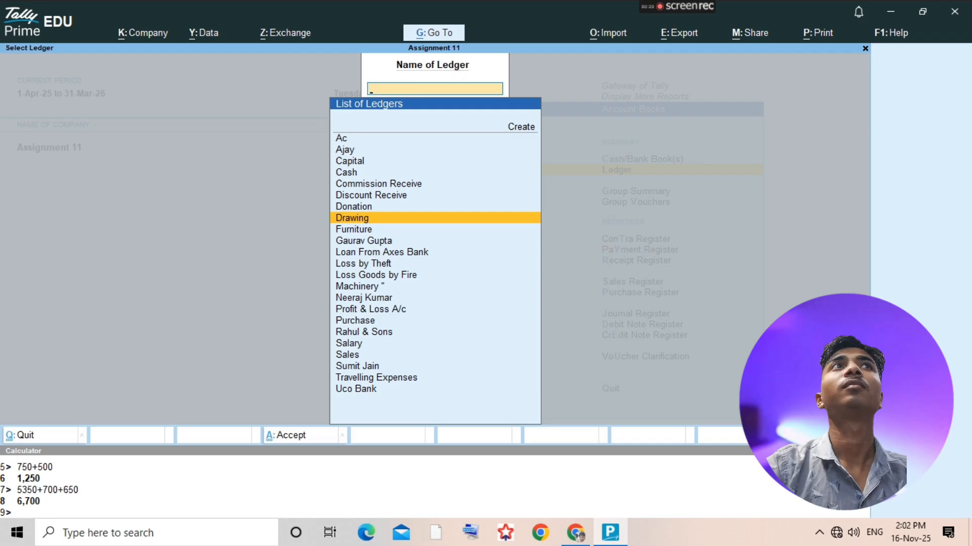
key(alt+Tab)
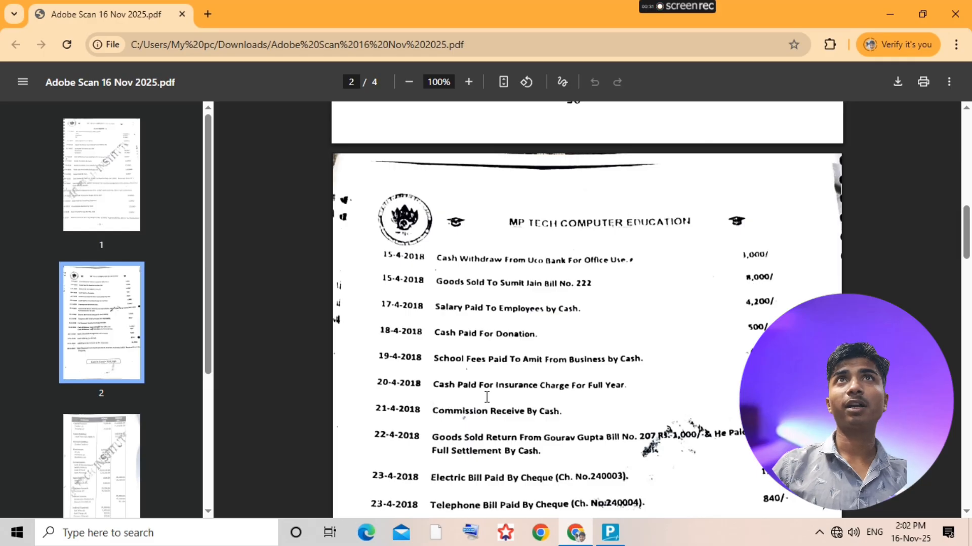
key(alt+Tab)
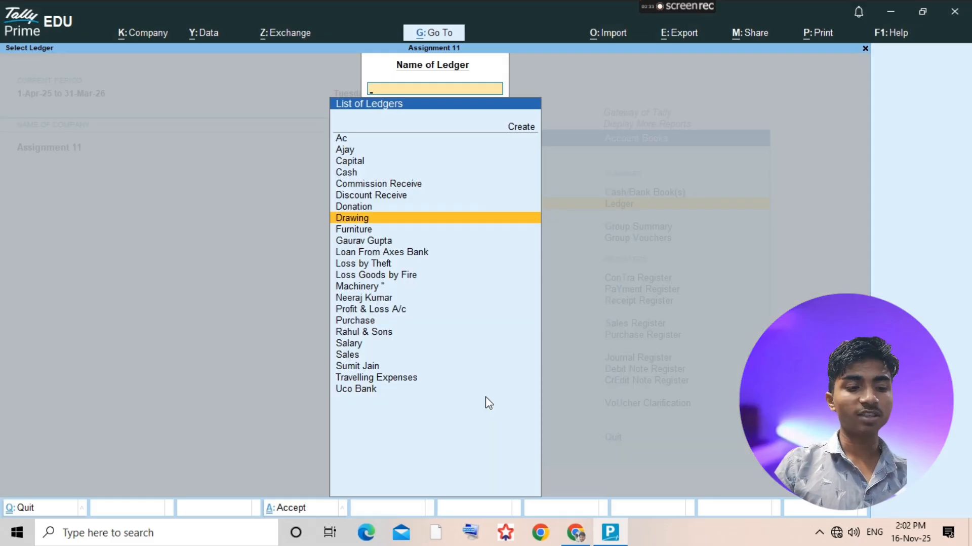
key(alt+c)
text(Insauran)
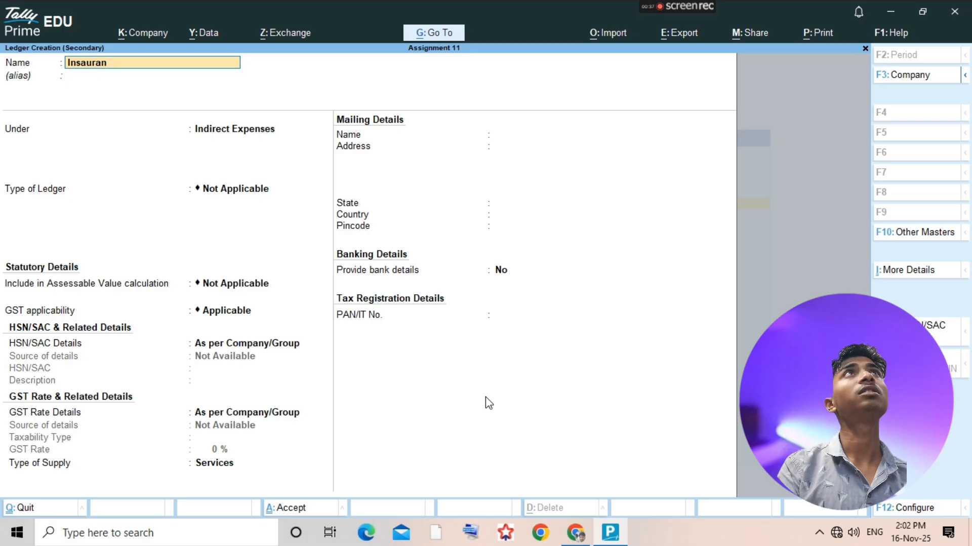
text(ce Ch)
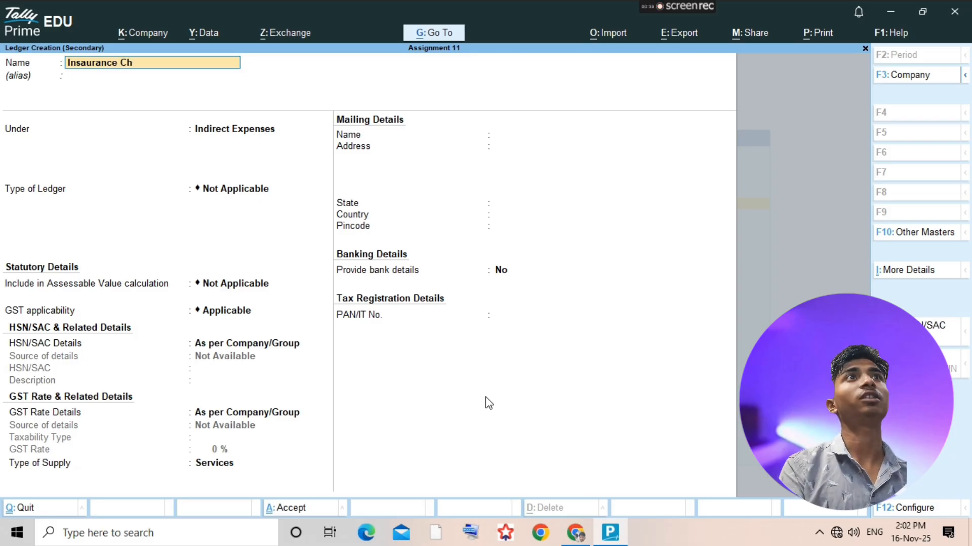
text(arge)
key(Return)
key(Return)
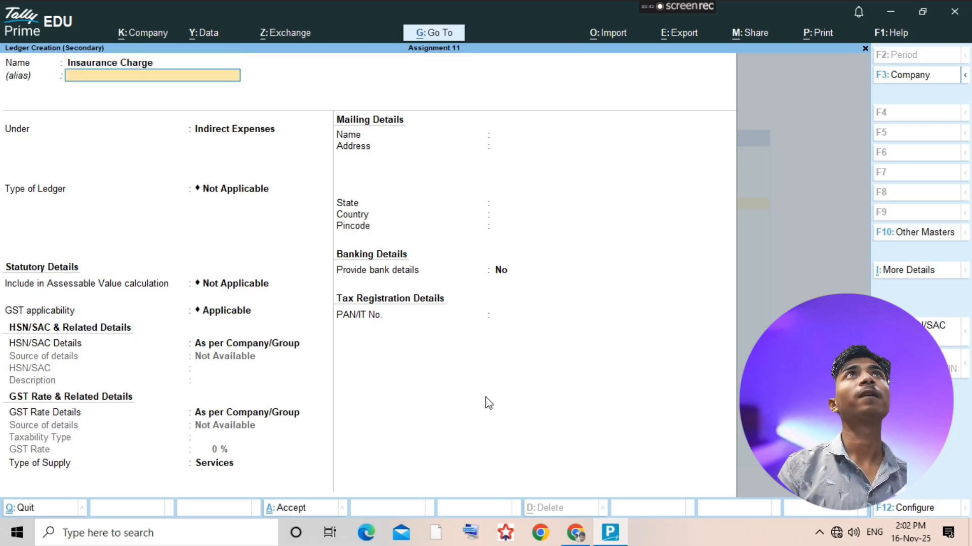
key(ctrl+a)
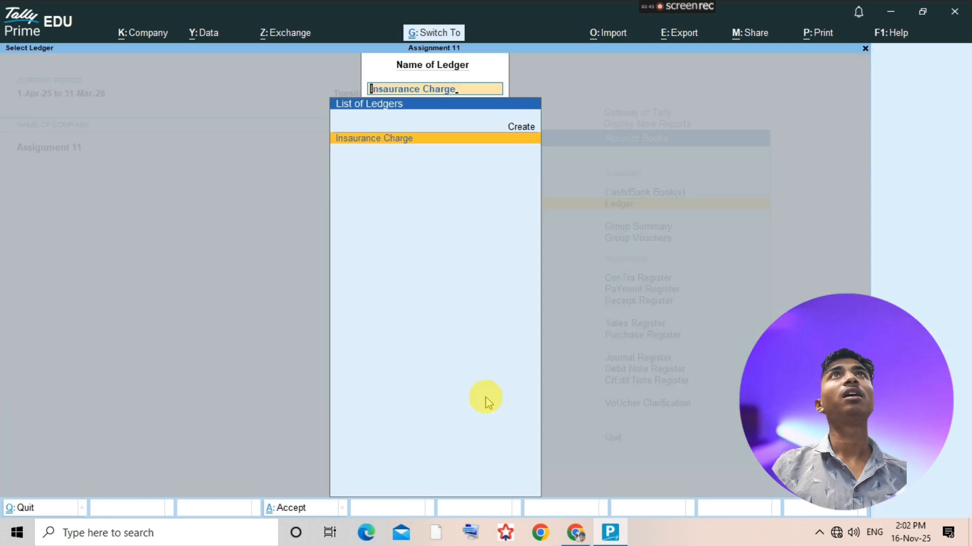
- Start a payment voucher from the Insaurance Charge ledger, debit Insaurance Charge and check the amount in the assignment PDF
key(Return)
key(alt+a)
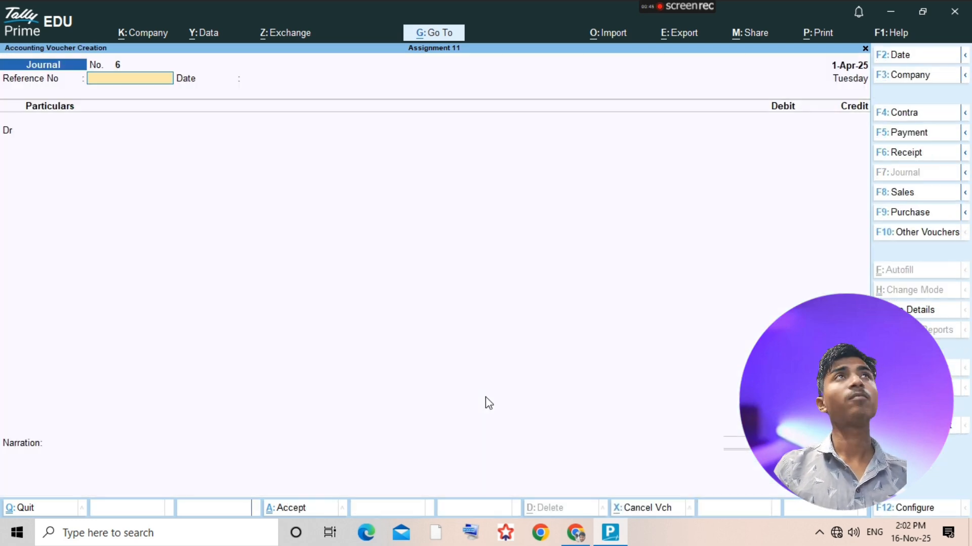
key(F5)
text(Ins)
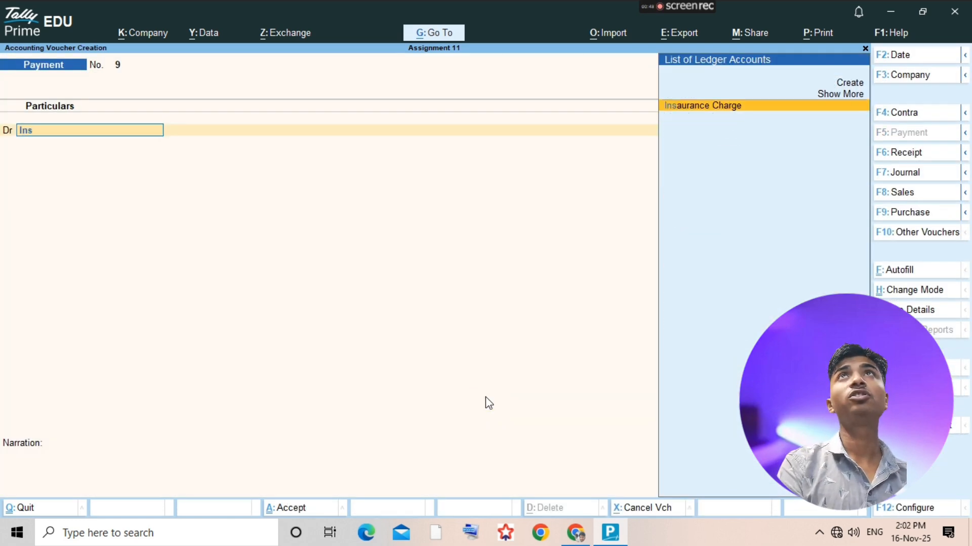
key(Return)
key(alt+Tab)
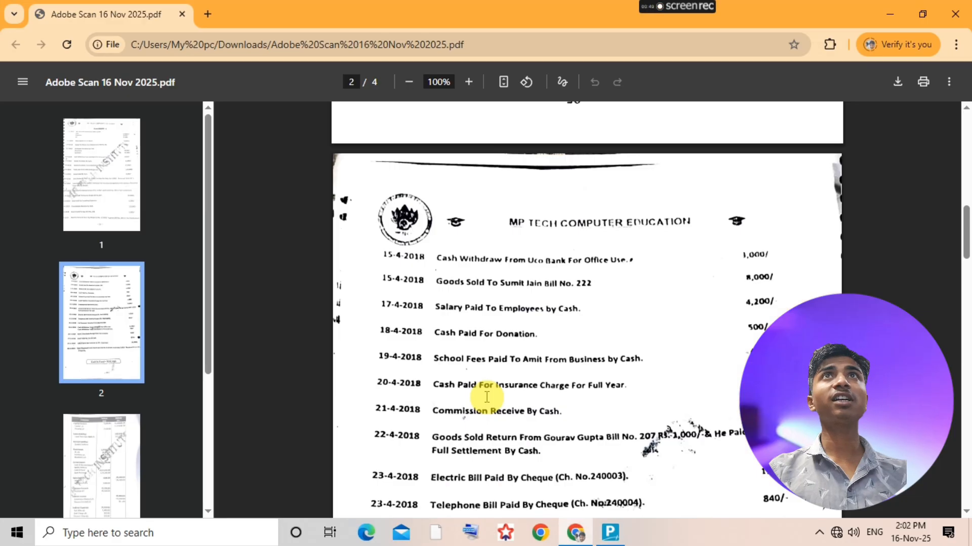
key(alt+Tab)
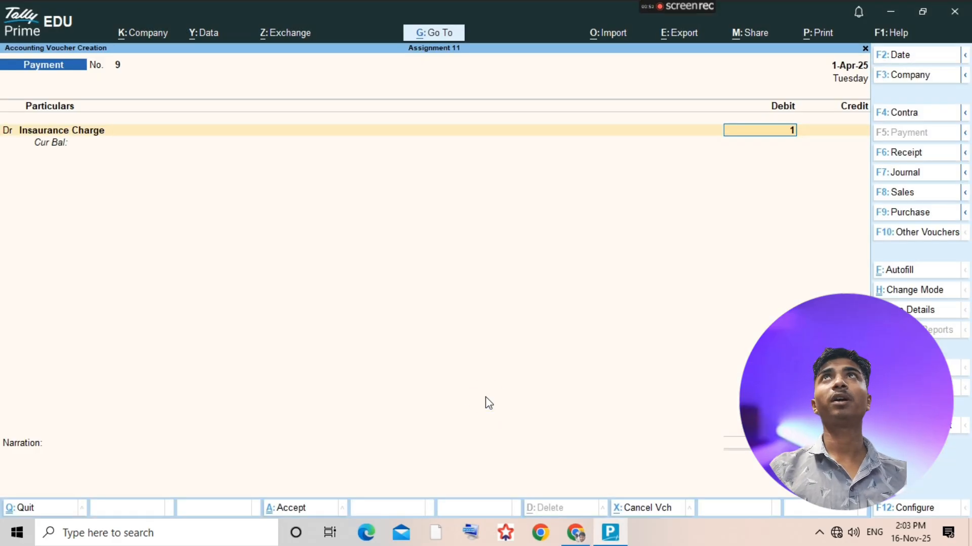
- Enter 1200 as the debit amount, credit Cash for it and save the payment voucher
text(1200)
key(Return)
key(Return)
text(Cash)
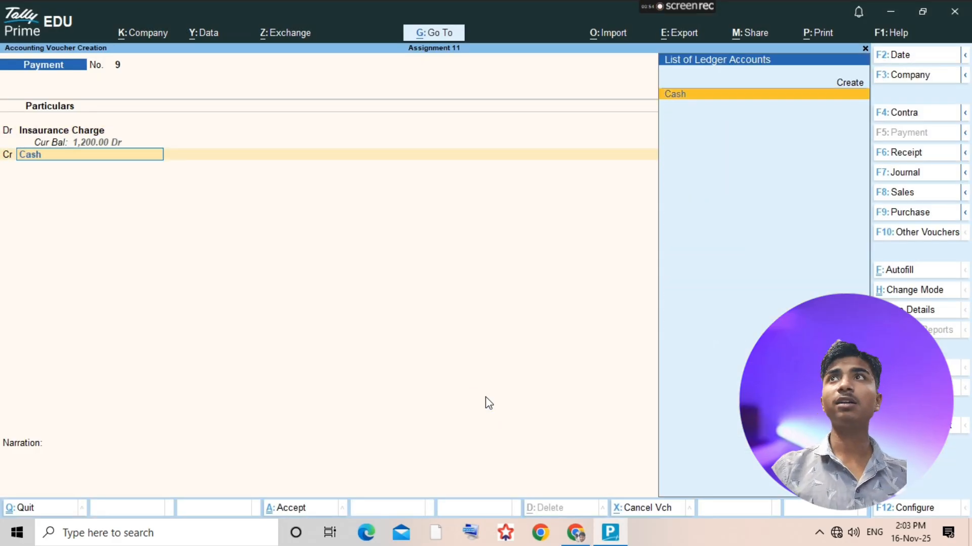
key(Return)
key(ctrl+a)
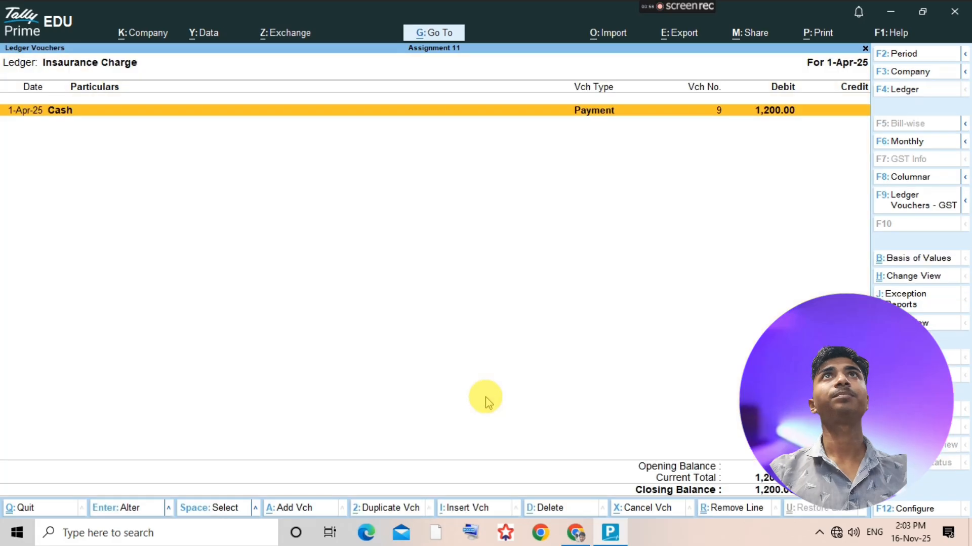
- Open the Commission Receive ledger, add a receipt voucher there and credit Commission Receive
key(alt+Tab)
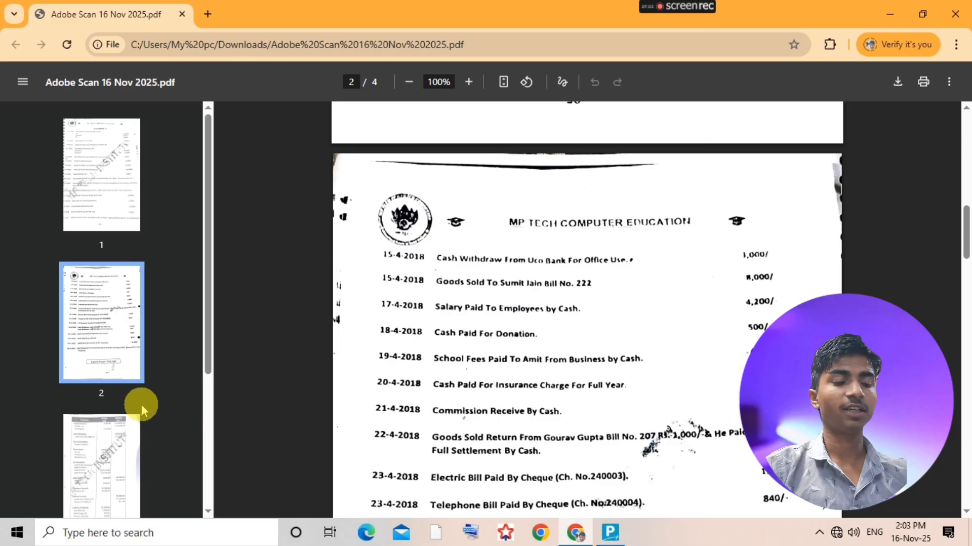
key(alt+Tab)
key(Escape)
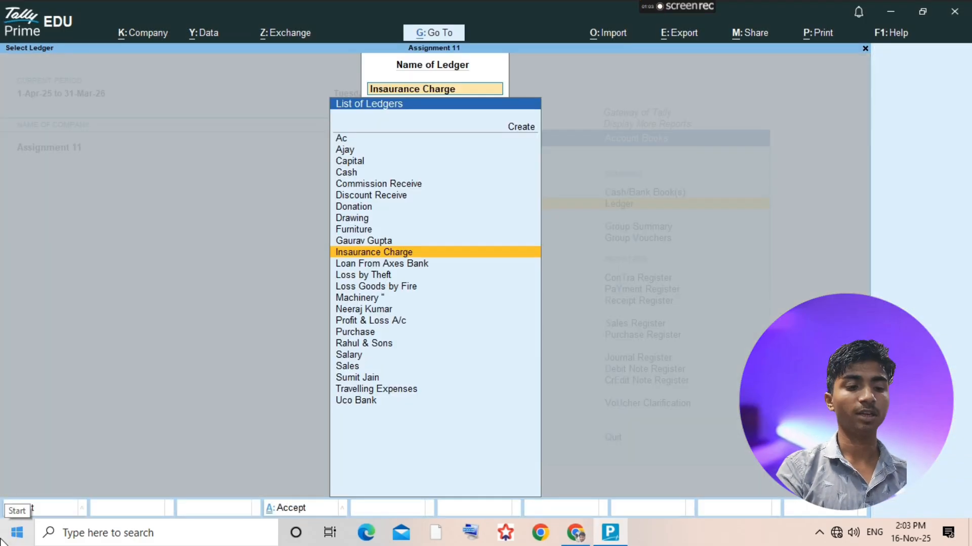
text(Comm)
key(Return)
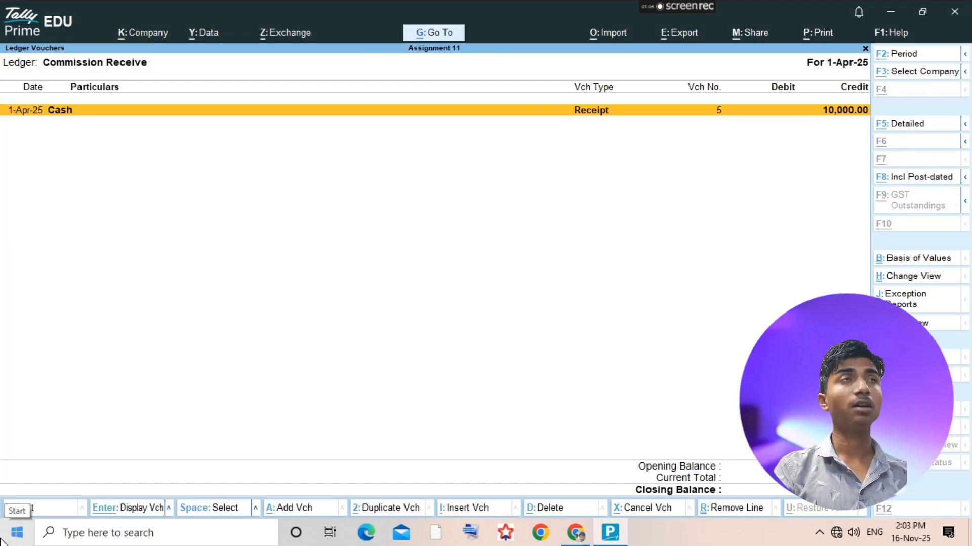
key(alt+a)
text(Co)
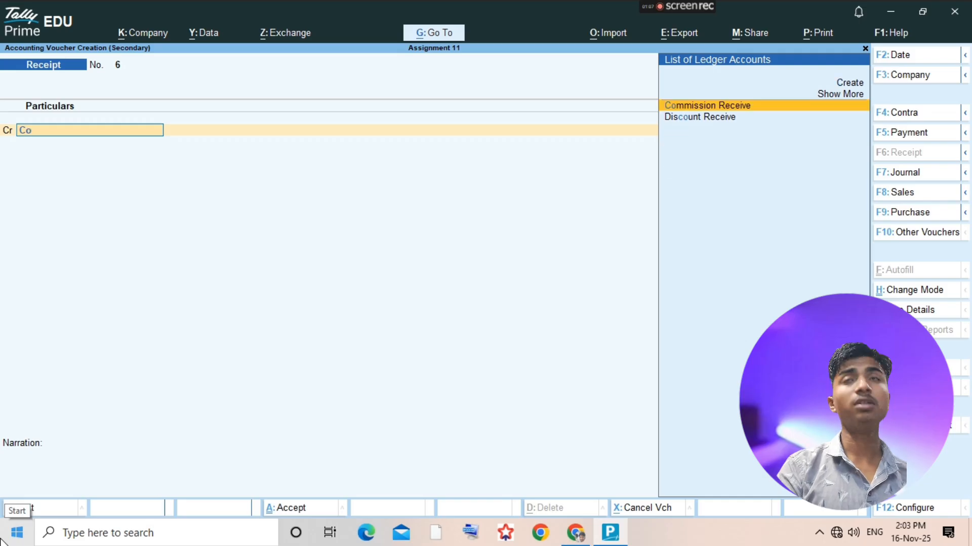
key(Return)
- Check the commission amount in the assignment PDF, enter 9200 against Cash, save the receipt voucher and return to the ledger list
key(alt+Tab)
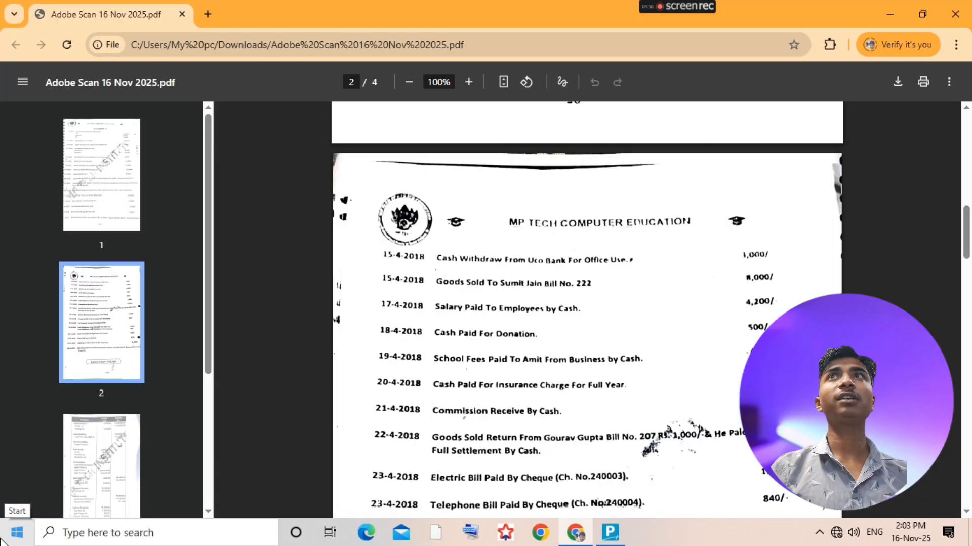
key(alt+Tab)
text(3200)
key(Return)
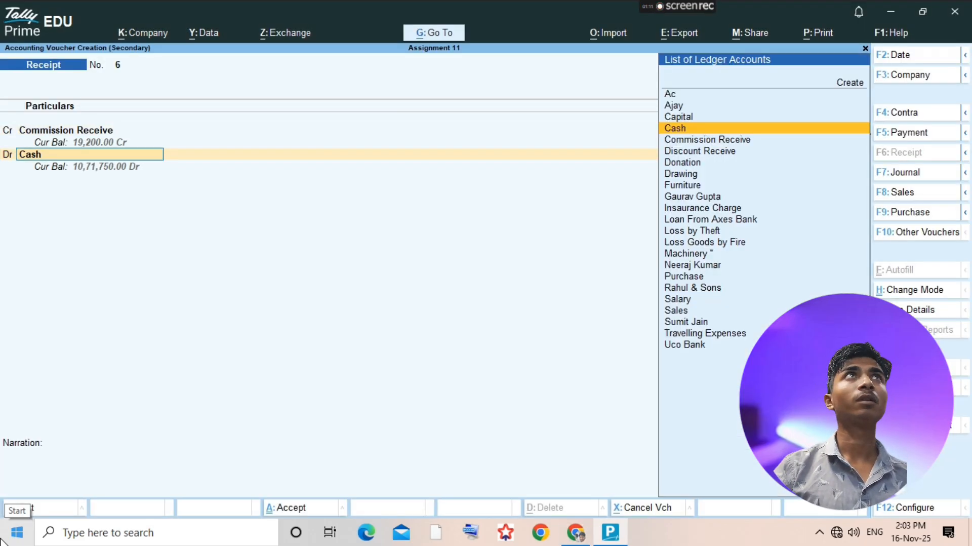
key(Return)
key(ctrl+a)
key(Escape)
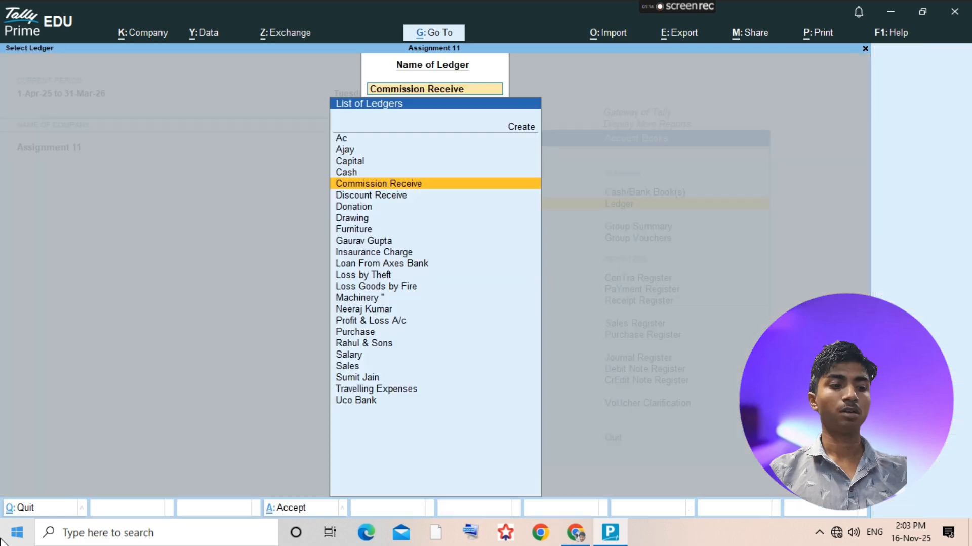
- Check the 22-4-2018 sales return in the assignment PDF and open the ledger of the customer who returned the goods
key(alt+Tab)
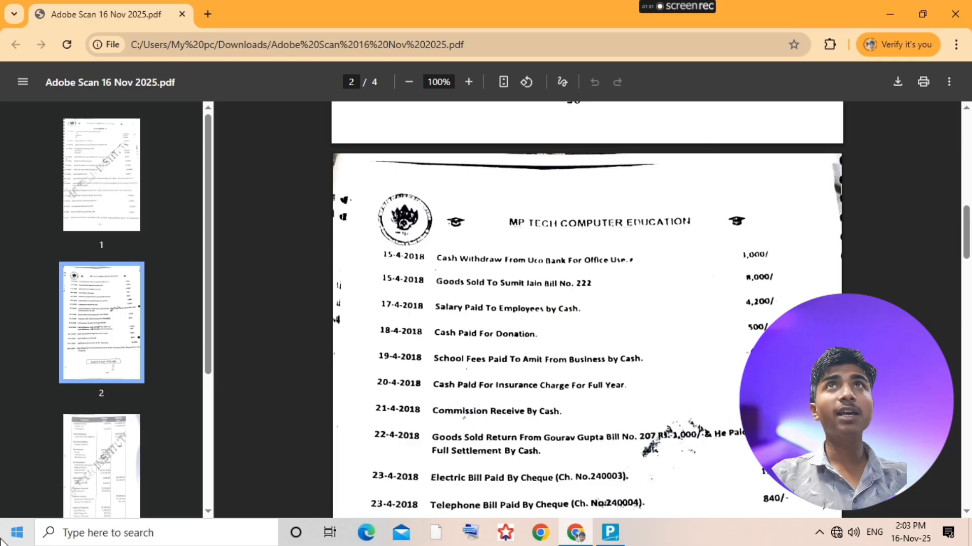
key(alt+Tab)
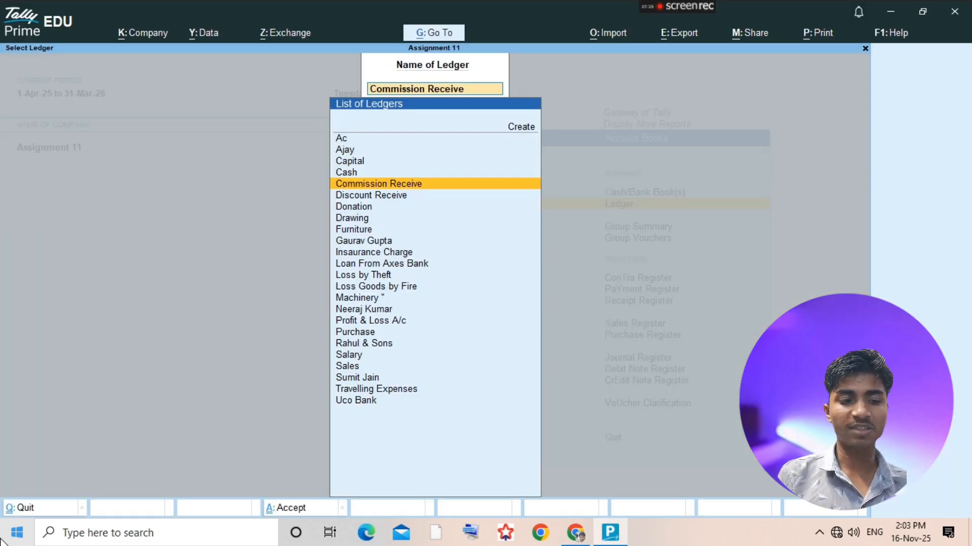
text(Gaurav)
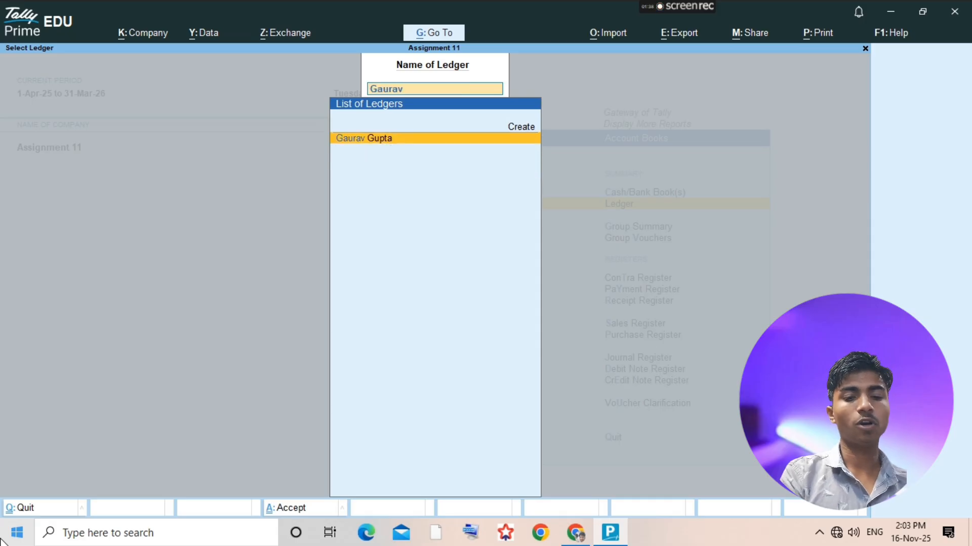
key(Return)
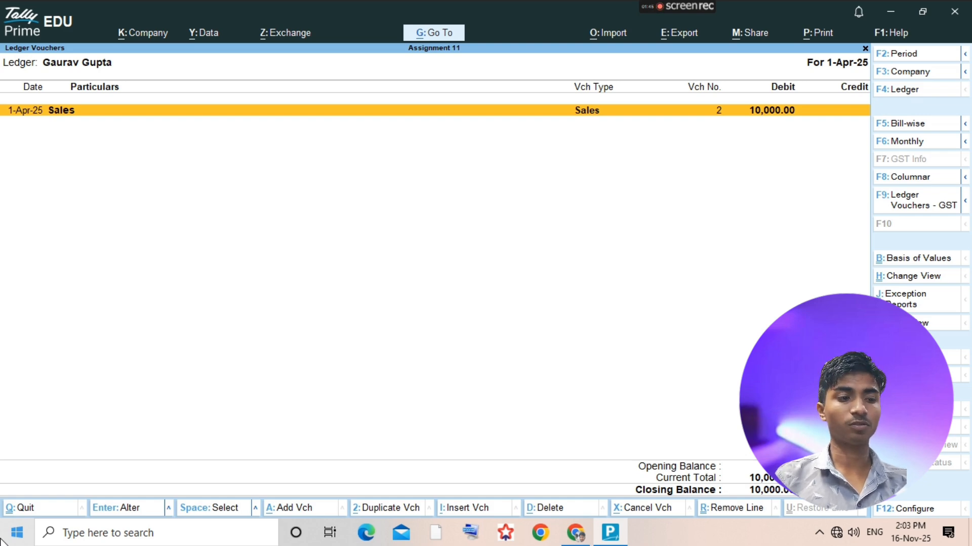
- Add a voucher from the customer's ledger and switch it to a journal with blank reference number and date
key(alt)
key(alt+a)
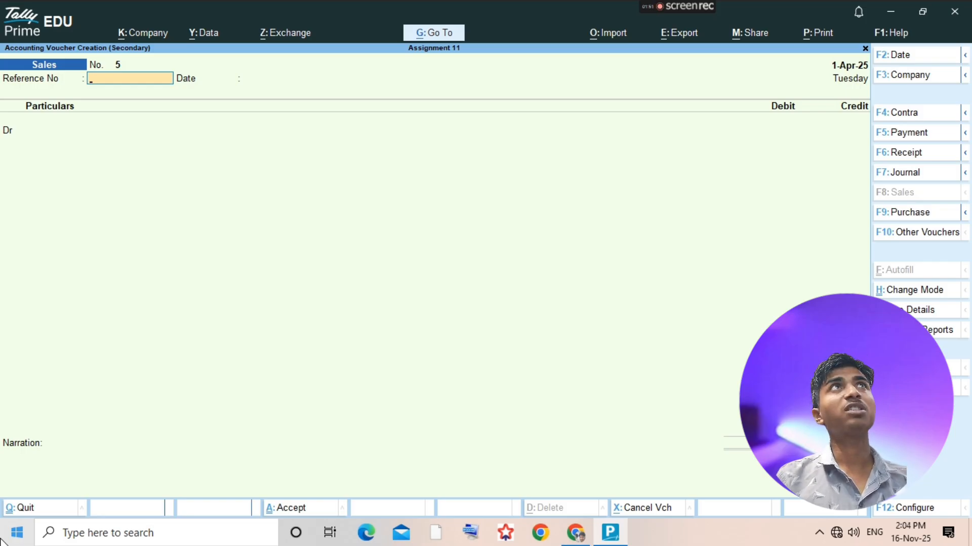
key(F7)
key(Return)
key(Return)
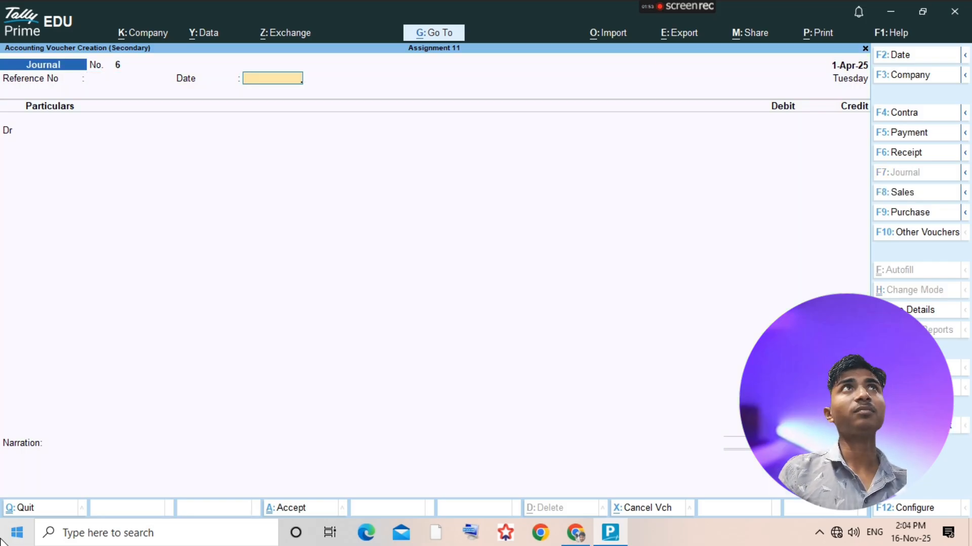
text(Gau)
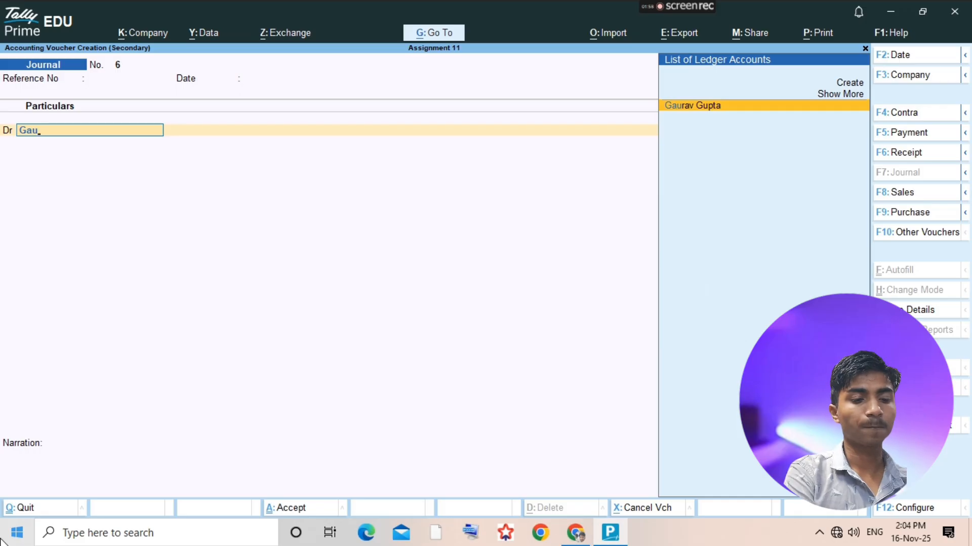
text(rav)
key(Return)
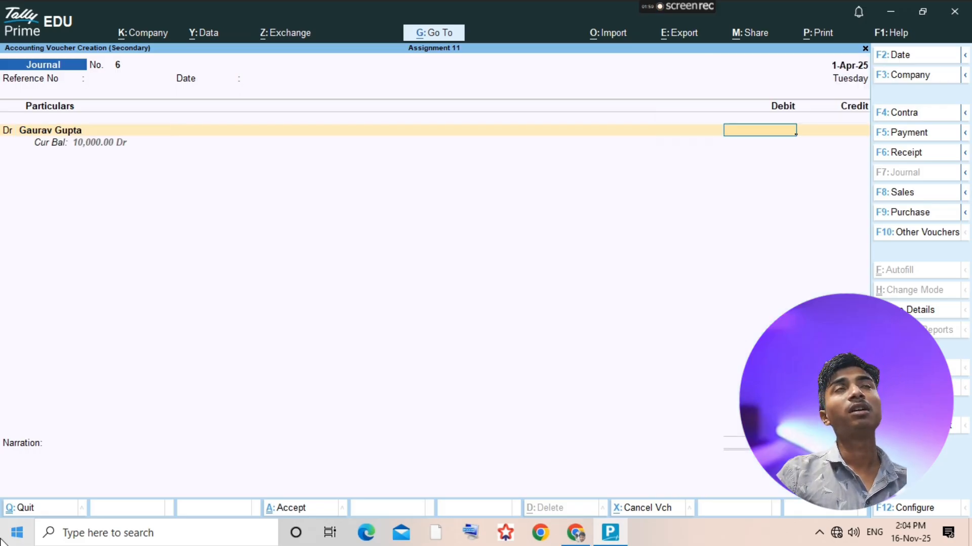
key(BackSpace)
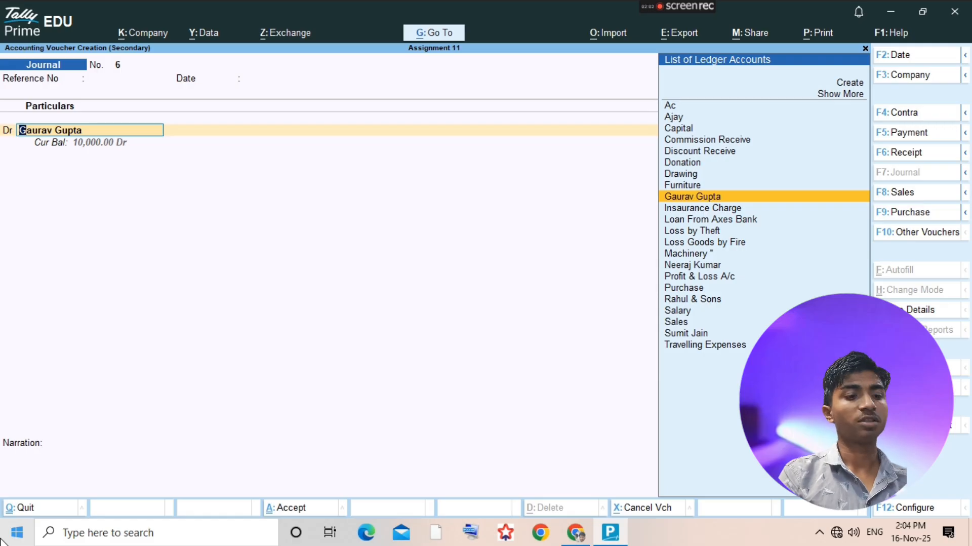
text(Sala)
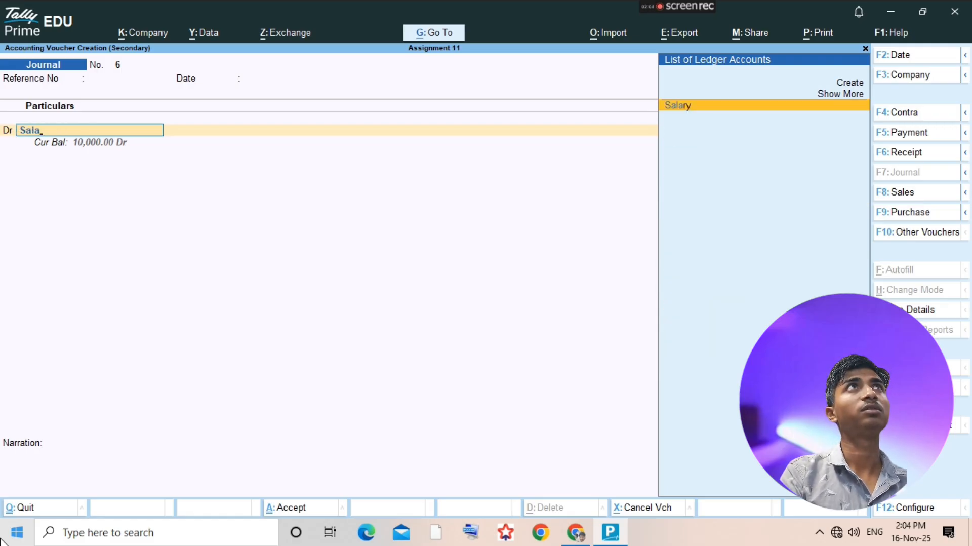
key(BackSpace)
key(BackSpace)
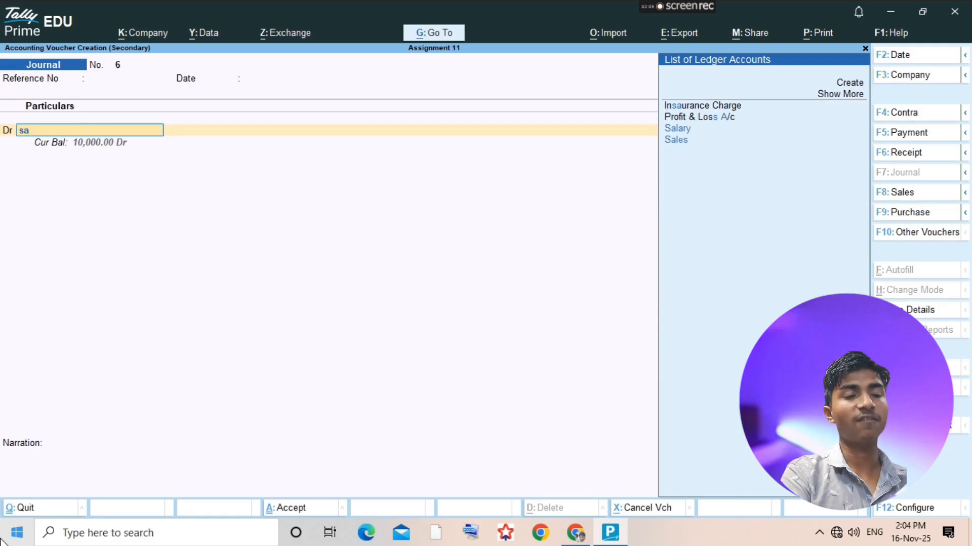
- Try a sales voucher in As Voucher mode and look for a sales ledger for its debit line
key(F8)
key(ctrl+h)
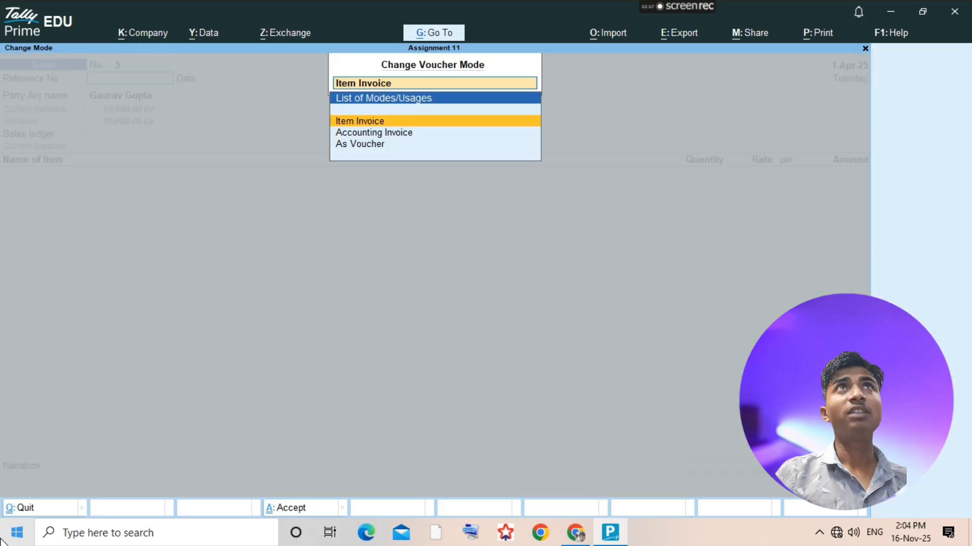
key(Down)
key(Down)
key(Return)
key(Return)
key(Return)
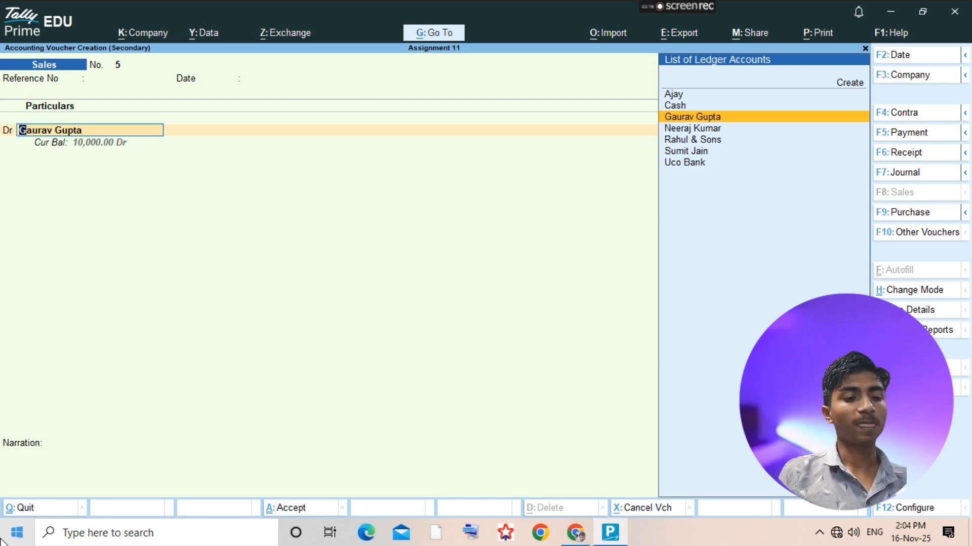
text(G)
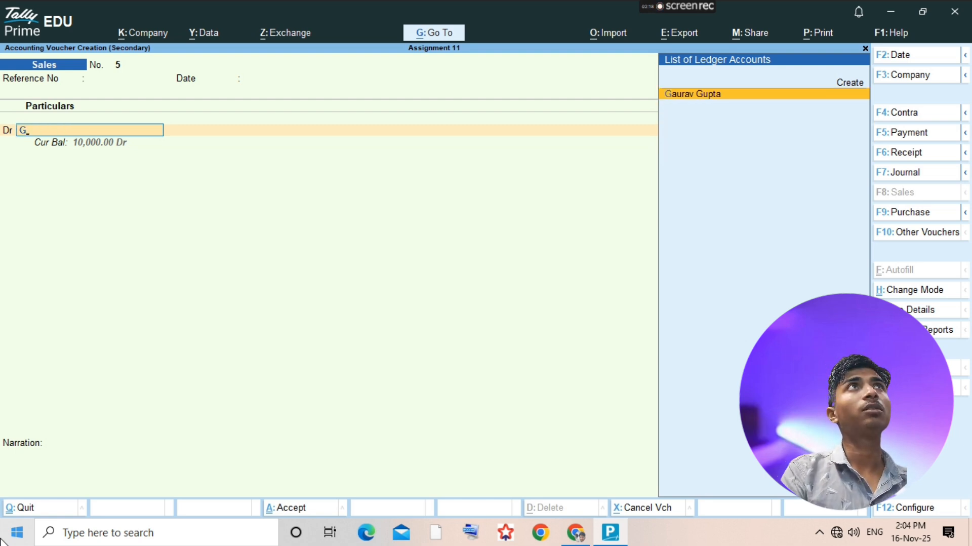
key(BackSpace)
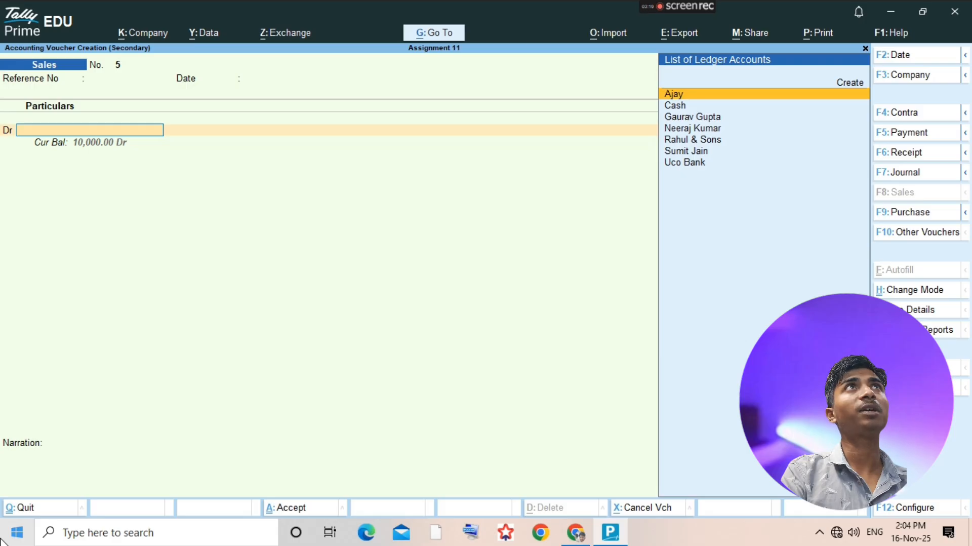
text(s)
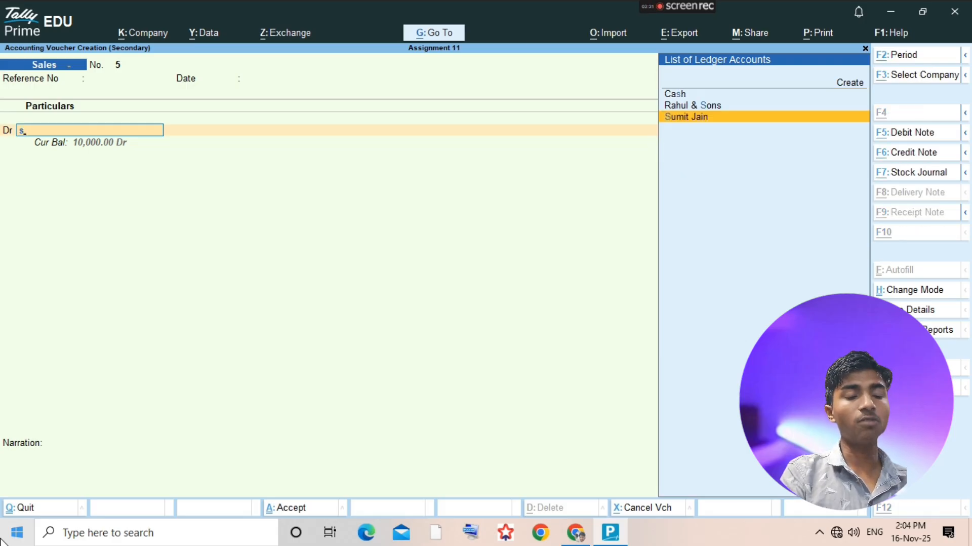
- Start a new ledger from the voucher's debit line and name it Sales Return, leaving the alias blank
key(alt+c)
text(Sales)
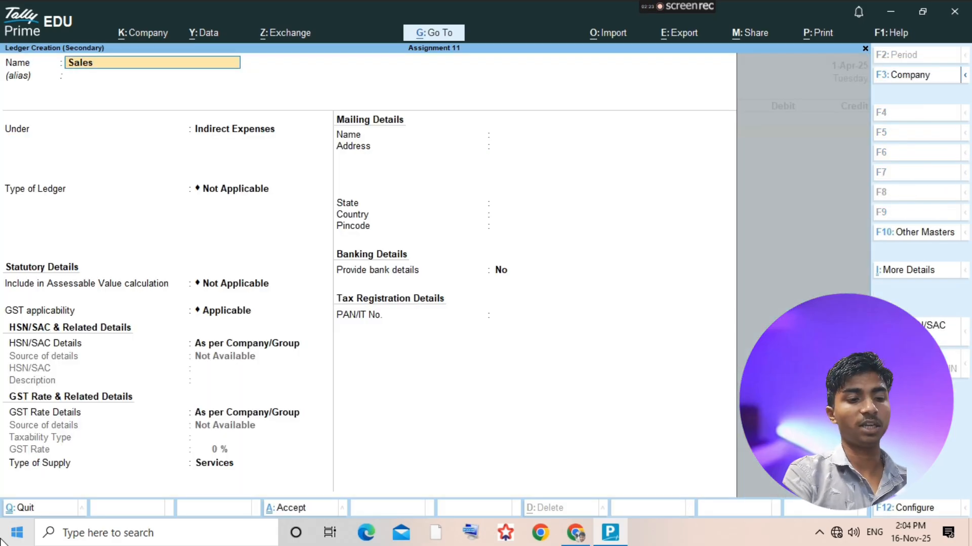
key(BackSpace)
key(BackSpace)
key(BackSpace)
key(BackSpace)
key(BackSpace)
text(Return)
key(Return)
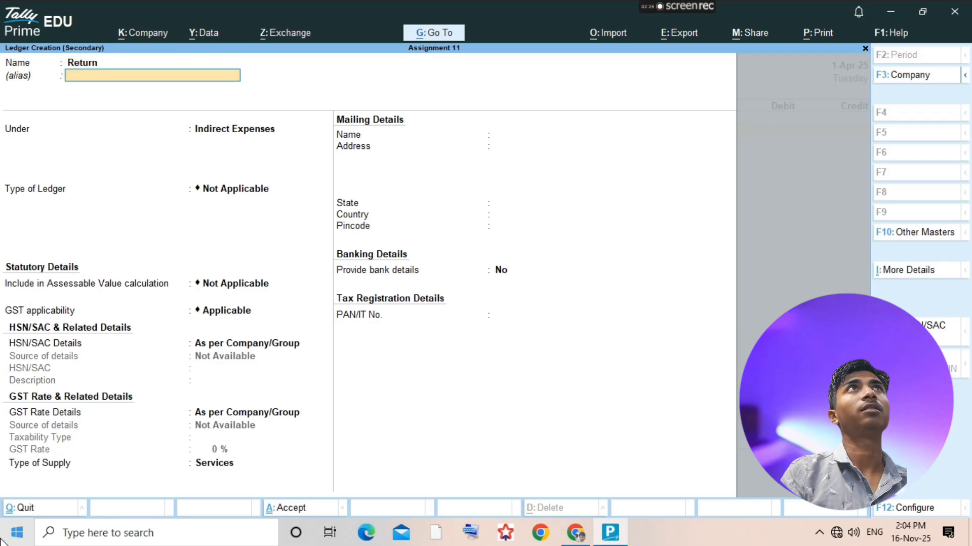
key(BackSpace)
text(Sales)
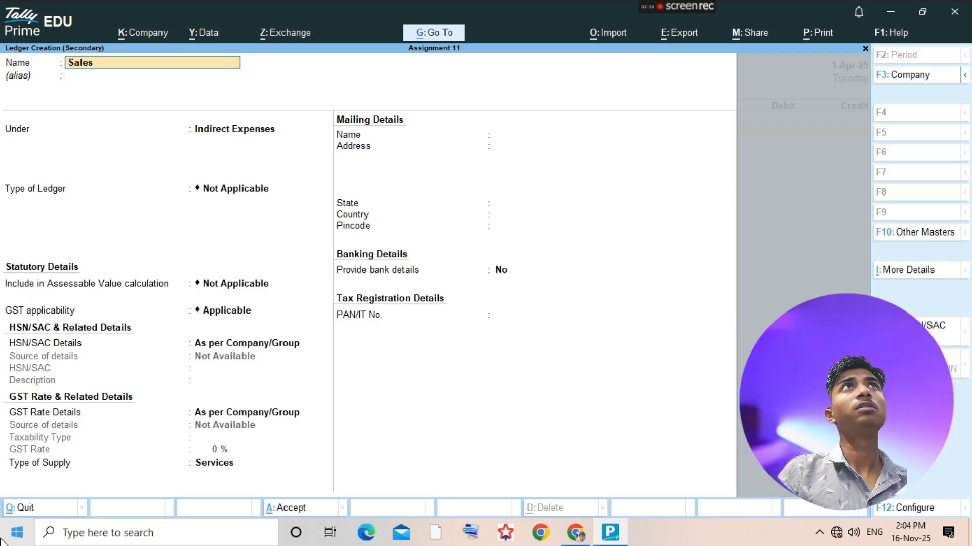
text(re)
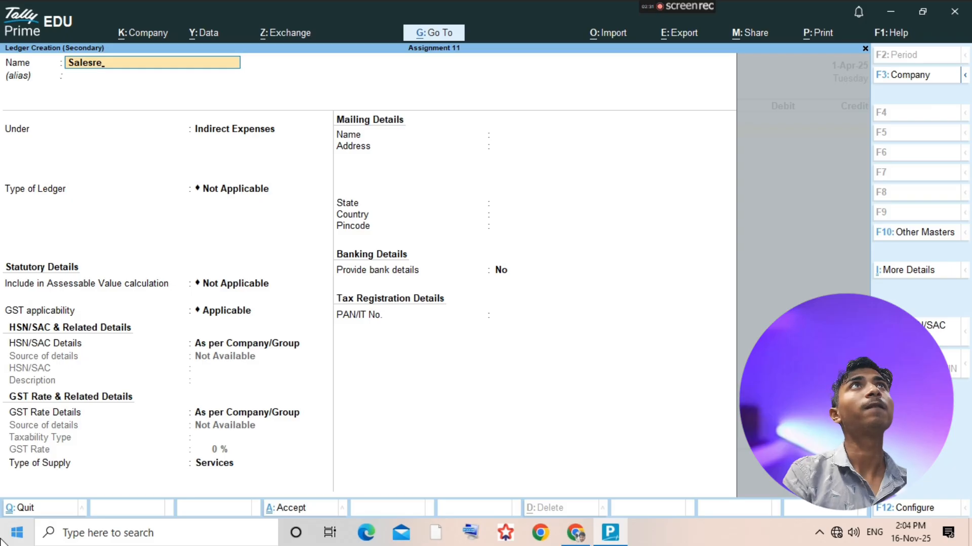
key(BackSpace)
key(BackSpace)
text(Return)
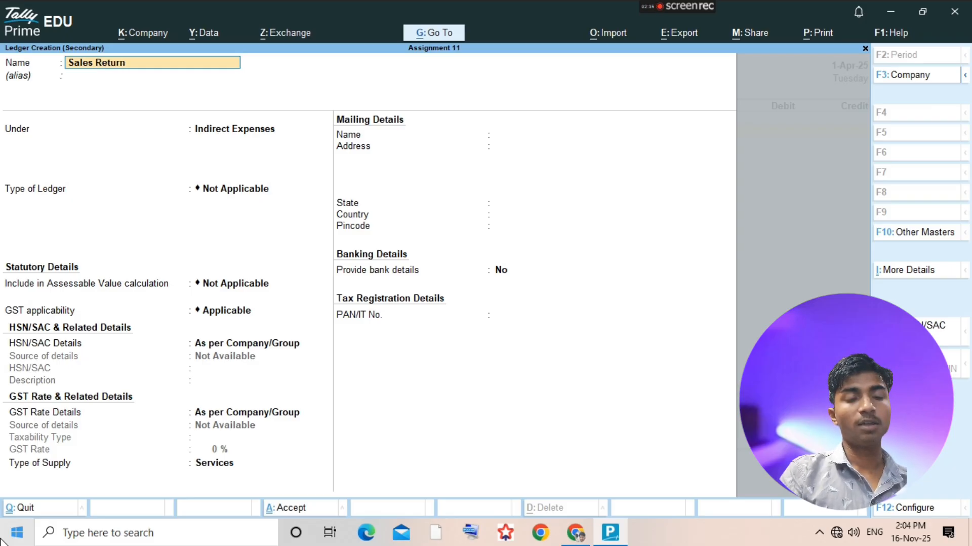
key(Return)
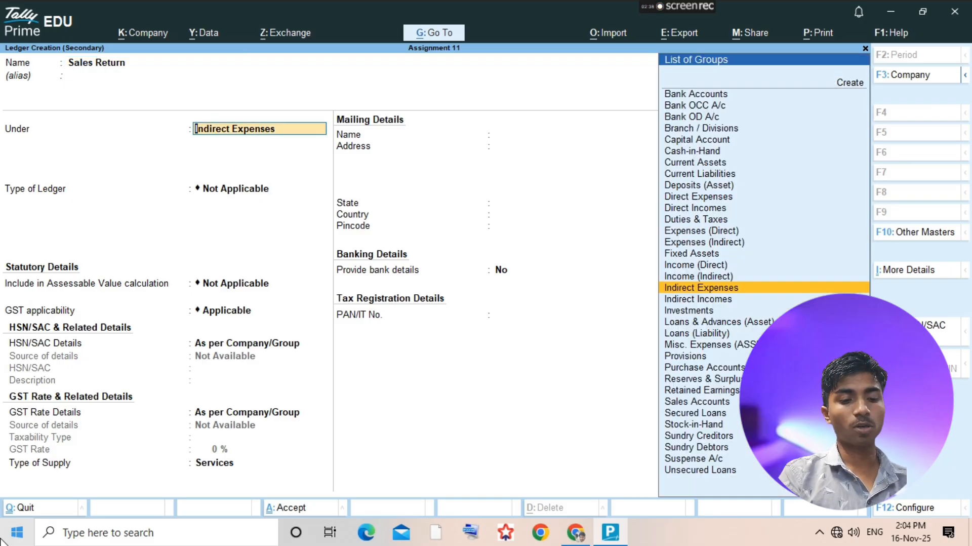
- Group the Sales Return ledger under Sales Accounts and save it
text(Sales)
key(Return)
key(ctrl+a)
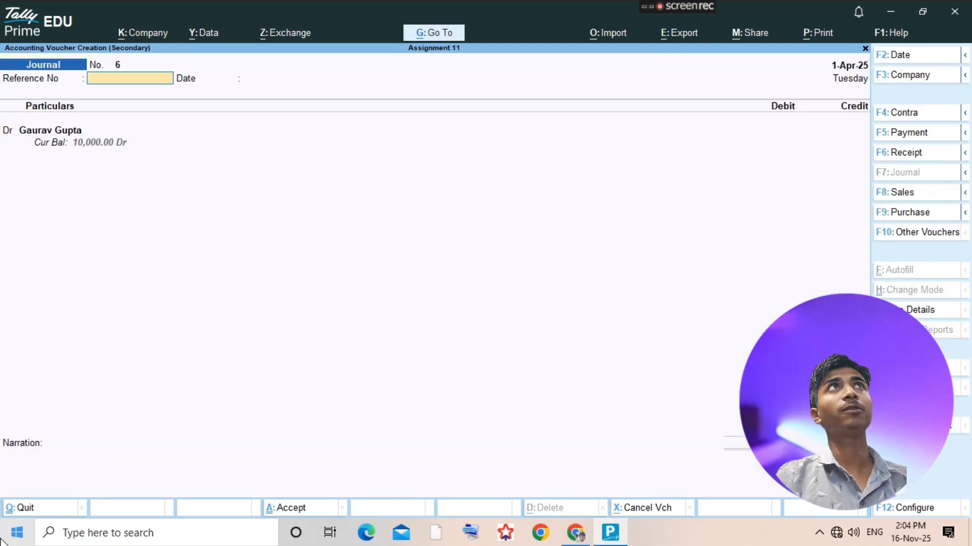
- Go back to the journal voucher and debit Sales with 1000, skipping its inventory allocations
key(Return)
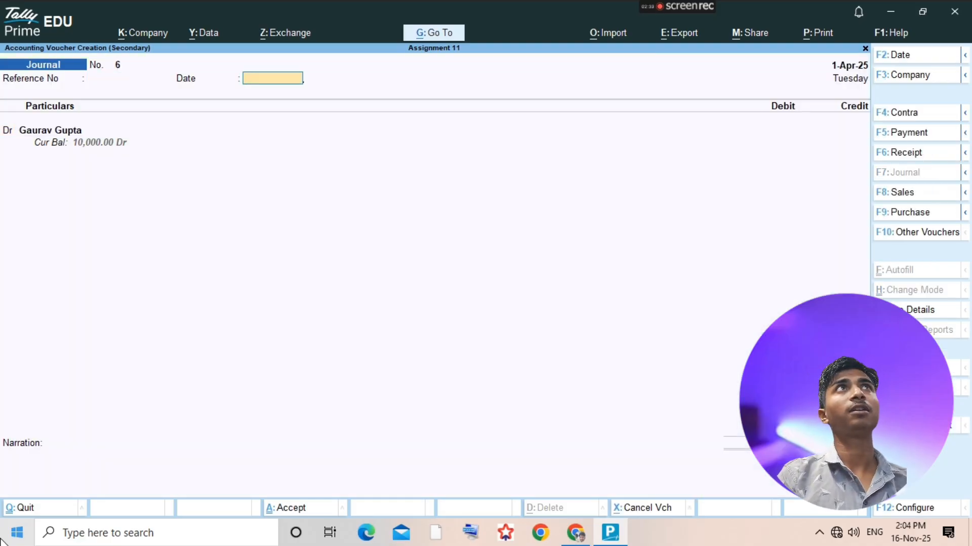
key(Return)
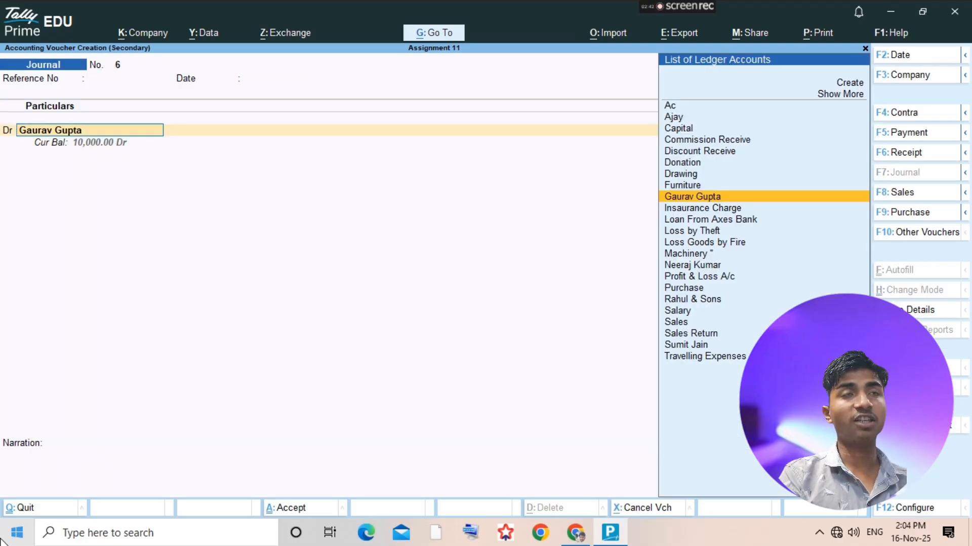
text(Sales)
key(Return)
key(Escape)
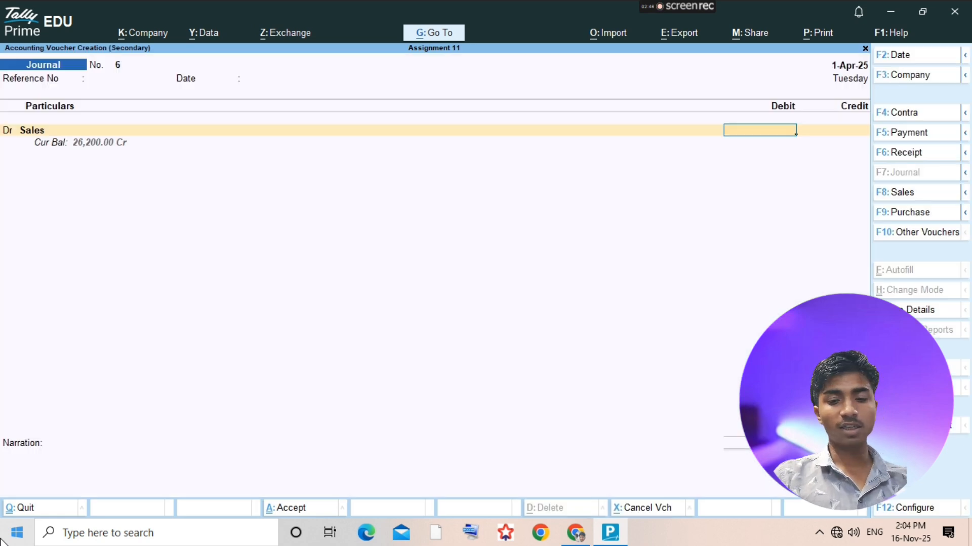
text(1000)
key(Return)
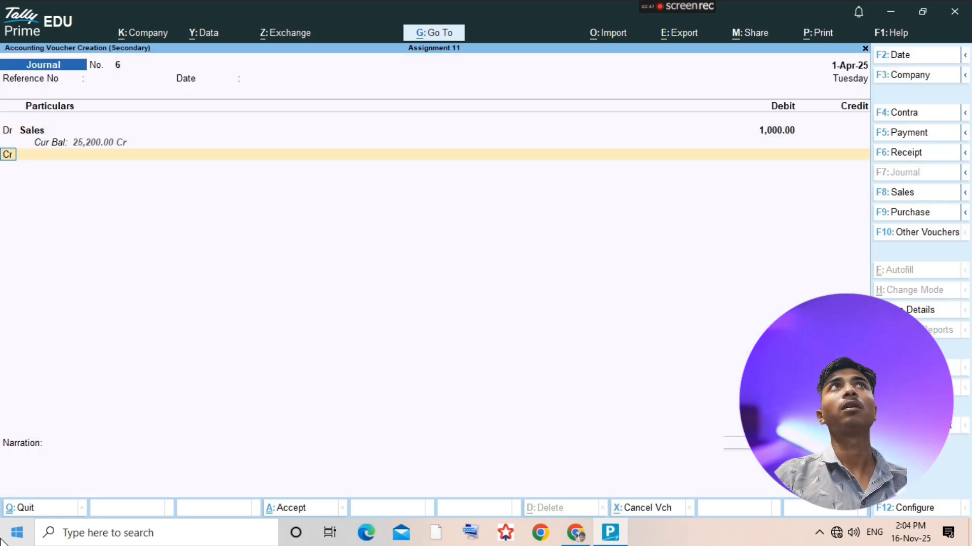
- Credit the customer's ledger with 1,000.00 on the journal voucher's second line
key(Return)
text(Gaurav)
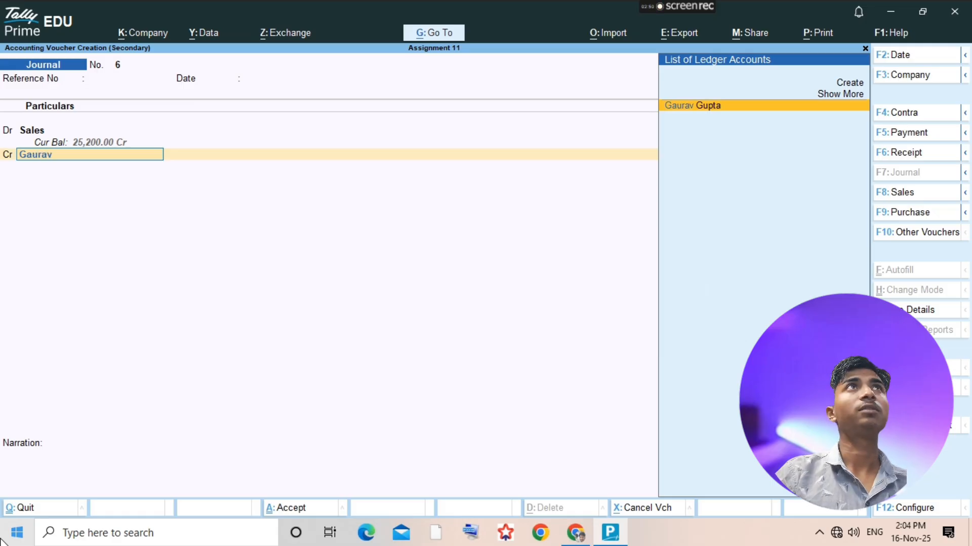
key(Return)
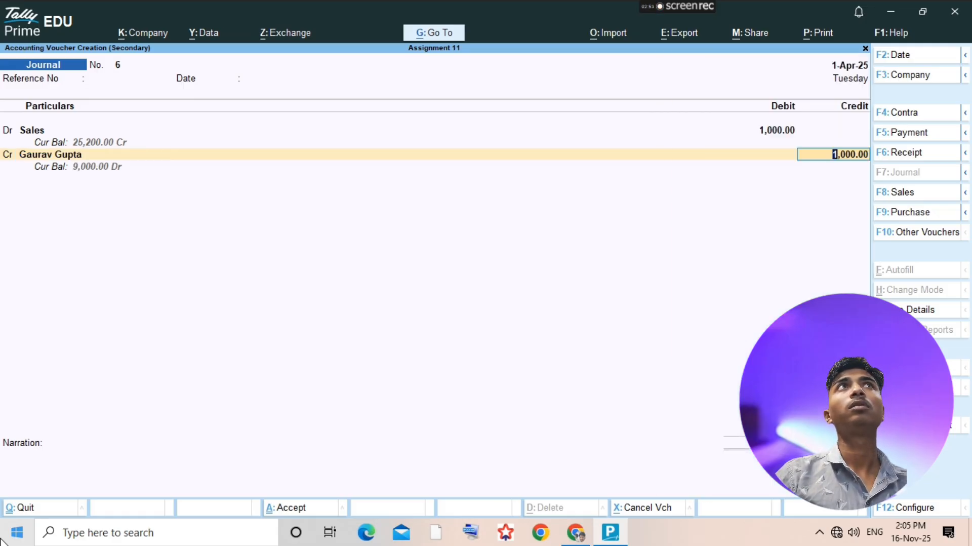
- Return to the journal's debit line, leave the inventory allocations and open the Sales ledger for alteration
key(BackSpace)
key(BackSpace)
key(BackSpace)
key(BackSpace)
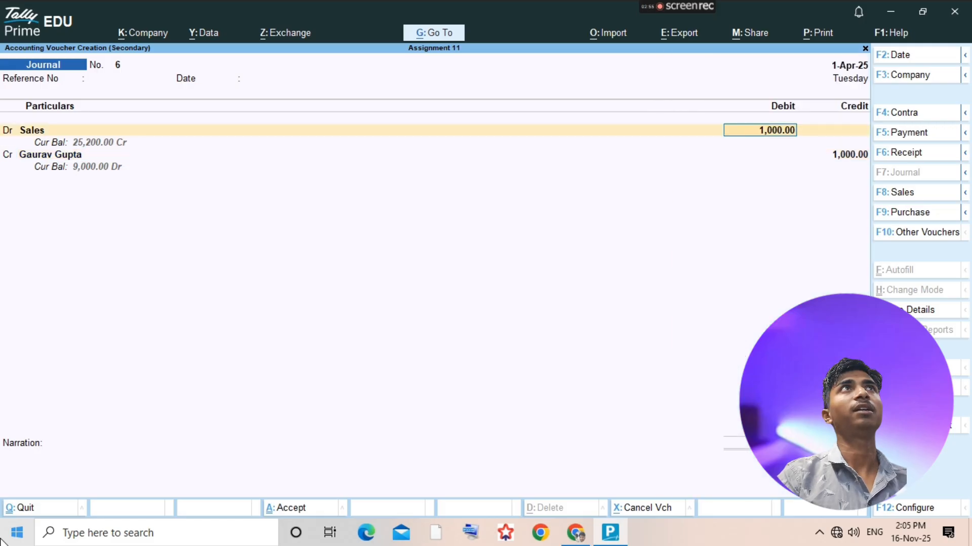
key(Return)
key(Return)
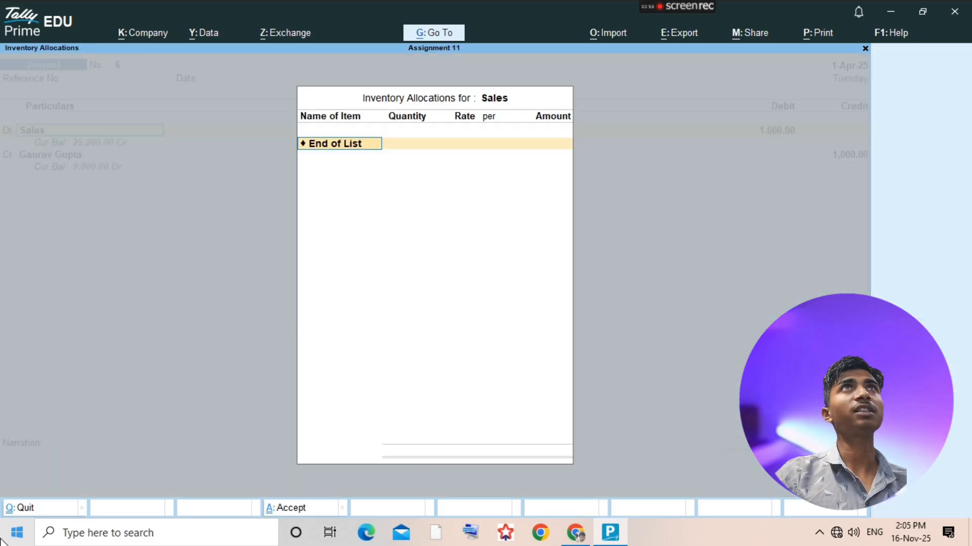
key(Escape)
key(ctrl+Return)
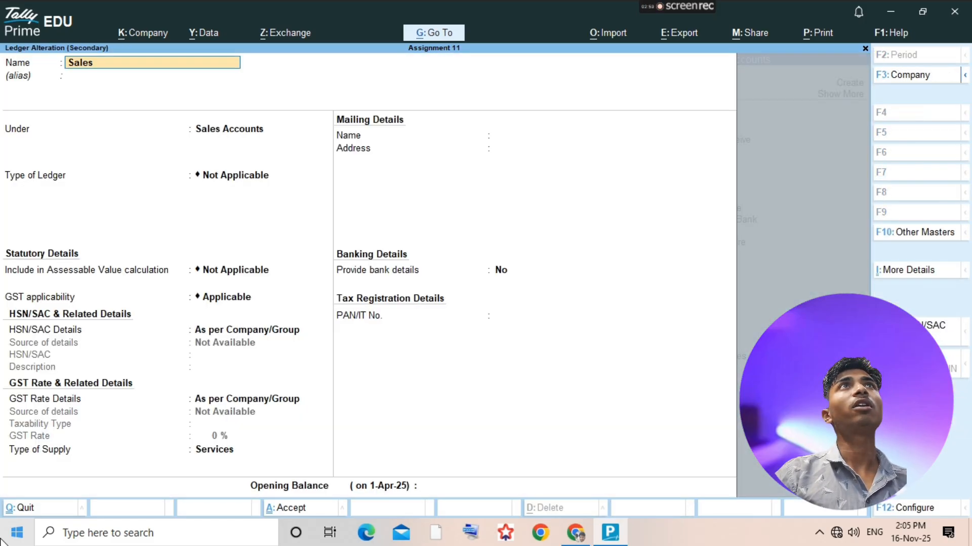
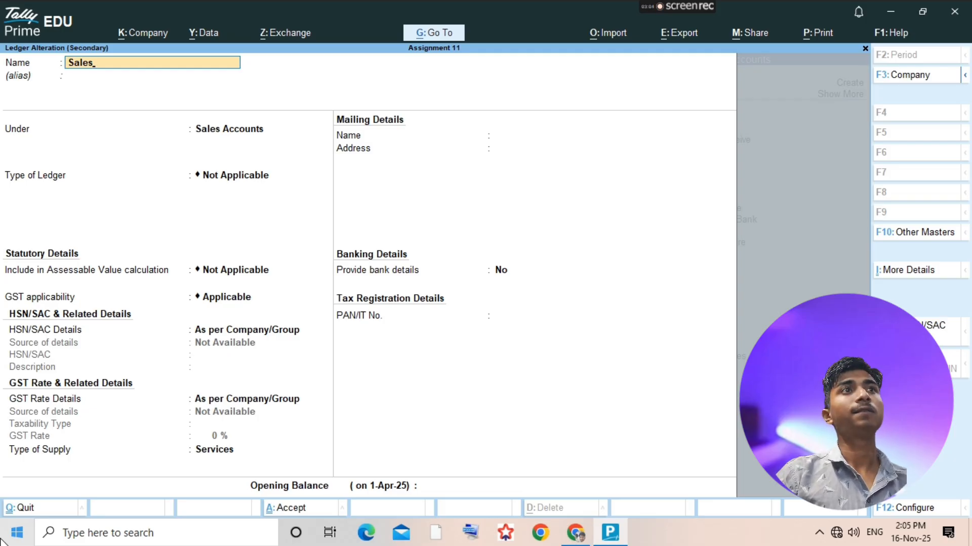
- Leave the Sales ledger alteration unsaved and change the journal voucher's debit ledger to Sales Return
key(Escape)
text(y)
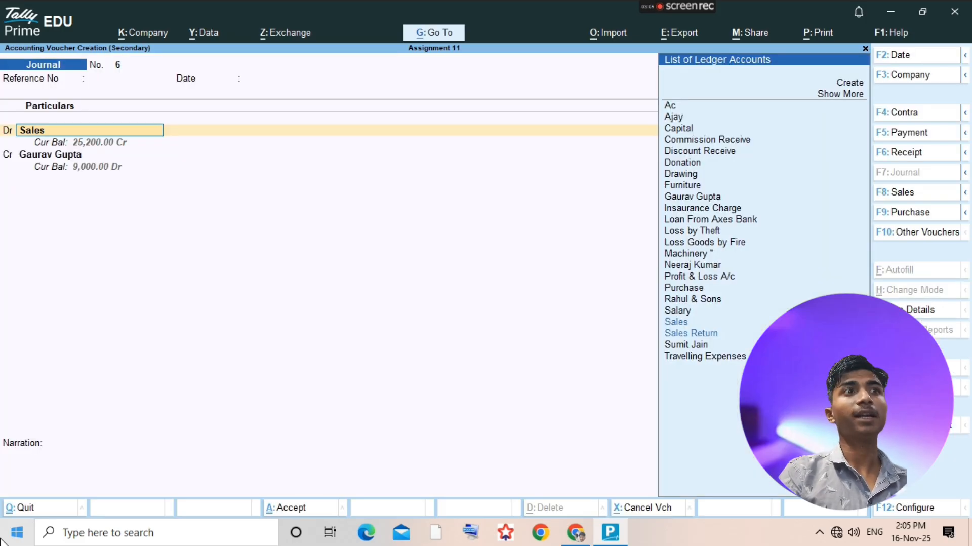
text(Sale)
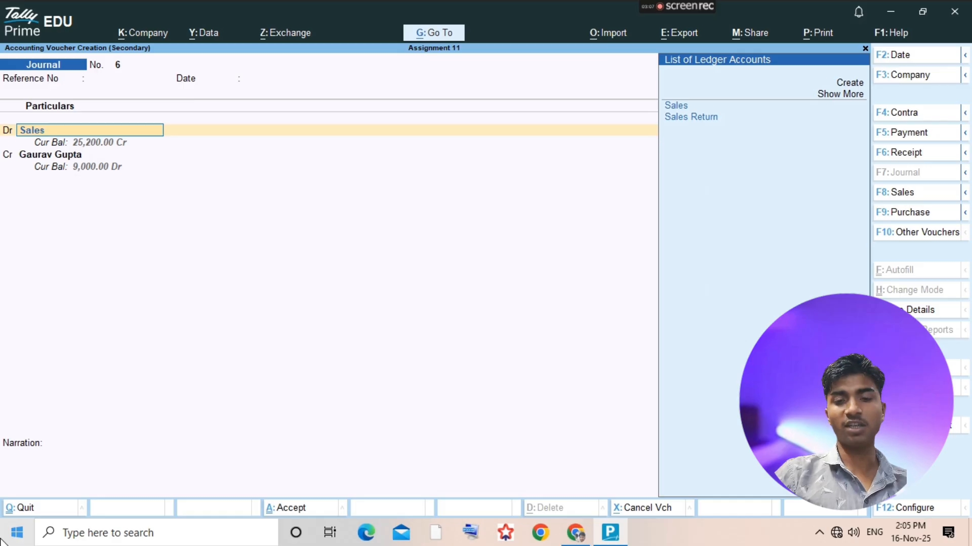
key(Down)
key(Return)
- Keep the 1,000.00 debit and credit, allocate the customer's credit as Agst Ref and save the journal voucher
key(Return)
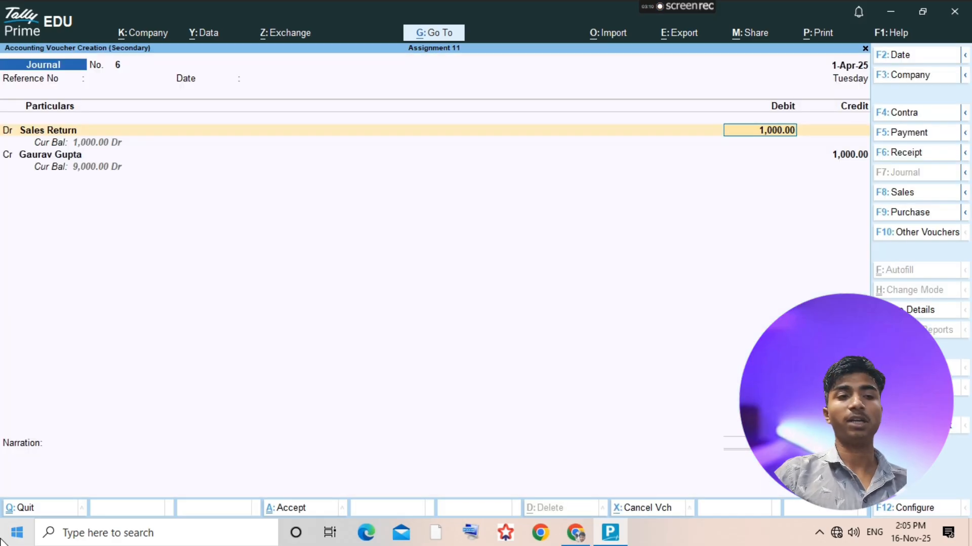
key(Return)
key(Return)
key(Return)
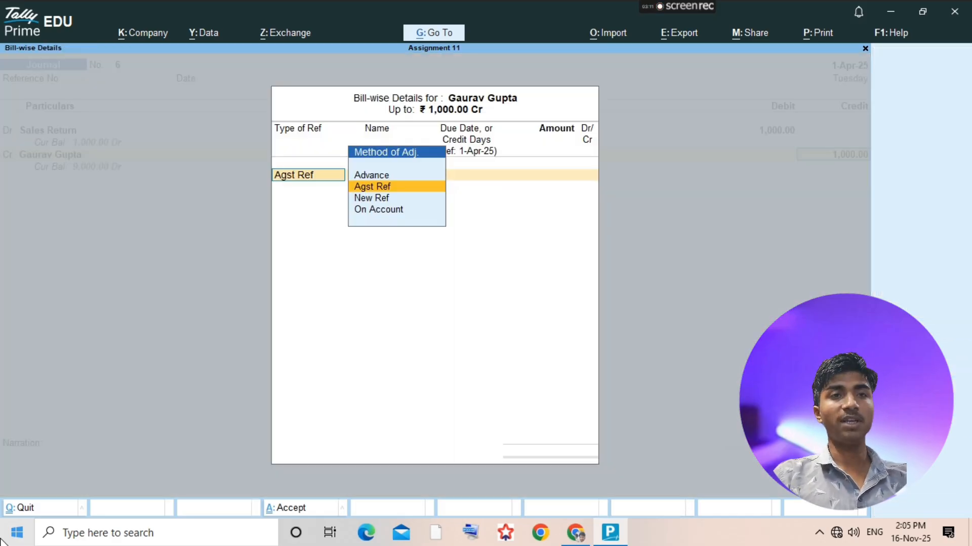
key(Return)
key(Return)
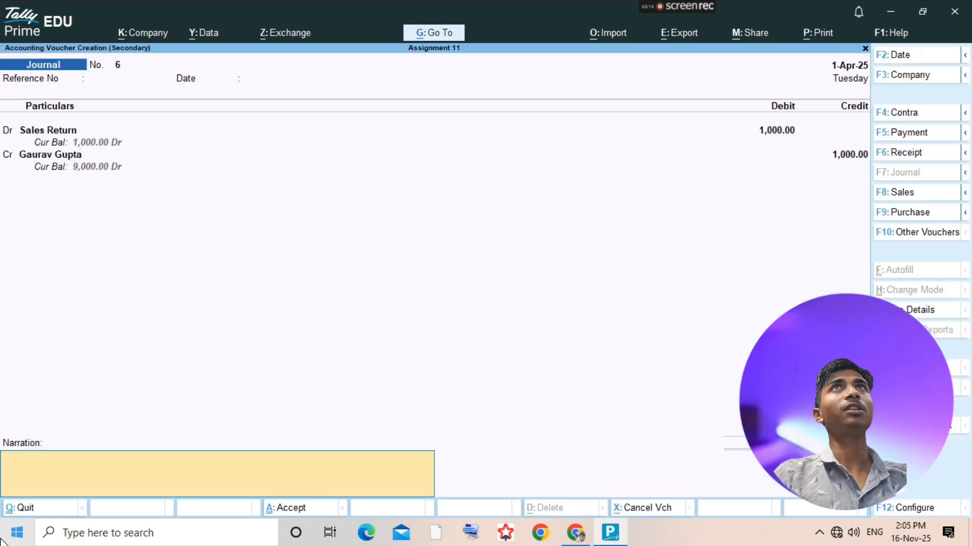
key(ctrl)
key(ctrl+a)
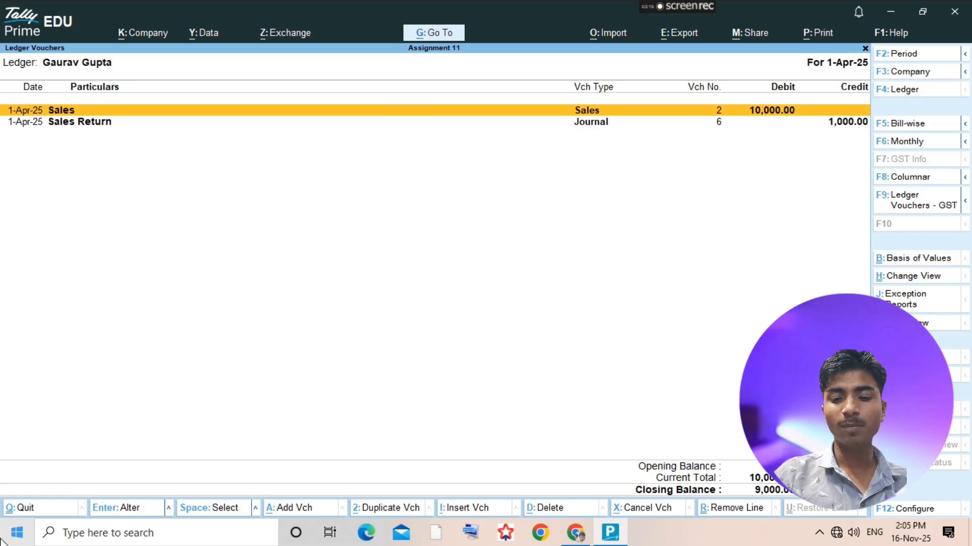
- Open the Sales Return journal from the customer's ledger vouchers and compare it with the Sales Accounts figures in the assignment PDF
key(Down)
key(Up)
key(Down)
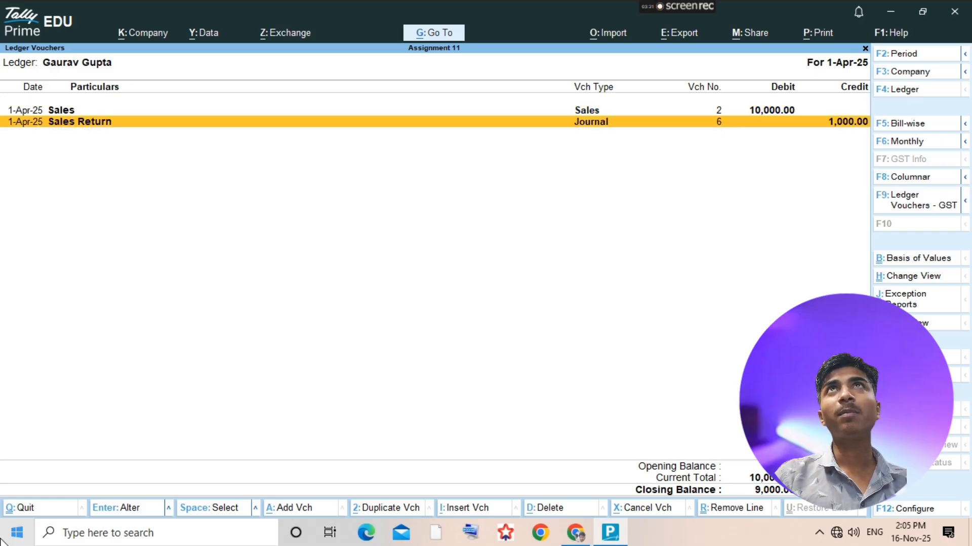
key(Return)
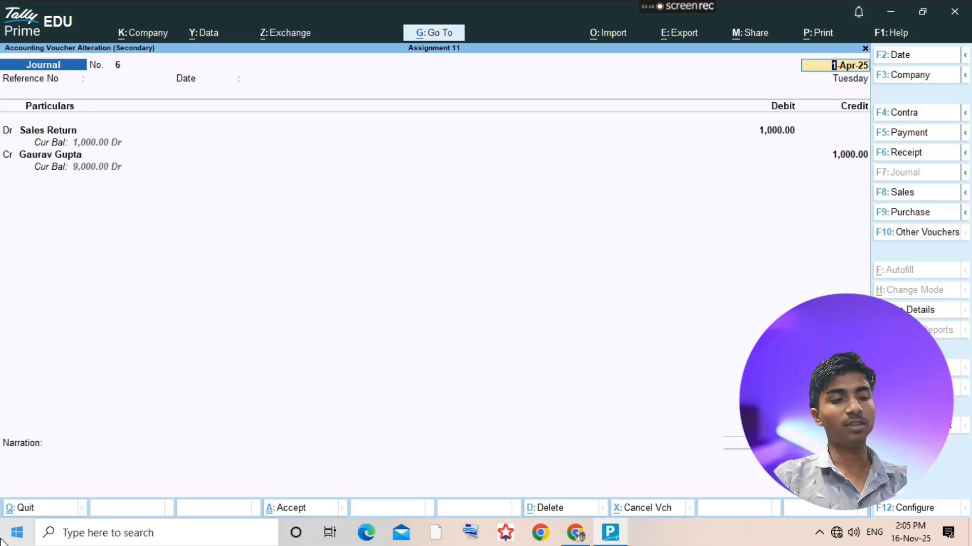
key(alt+Tab)
scroll(353, 385, down, 10)
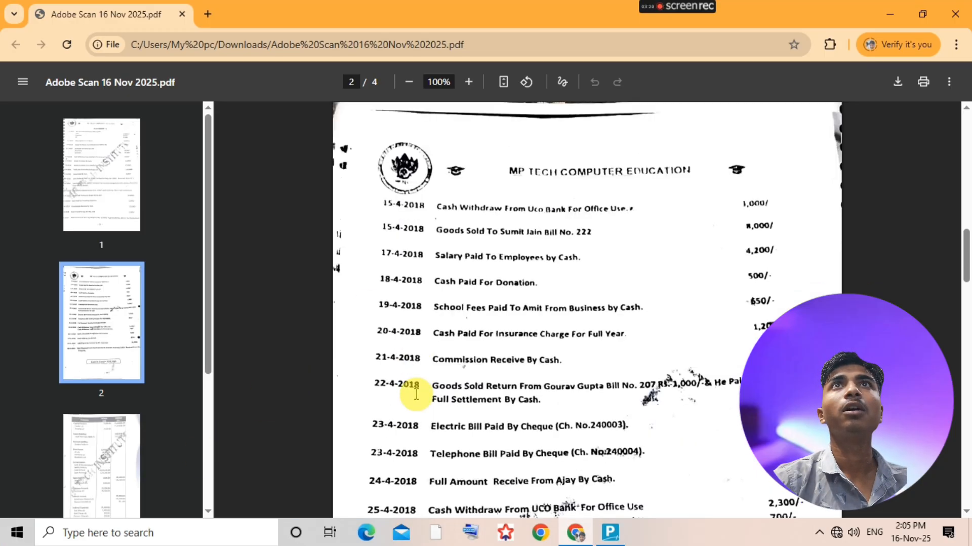
scroll(421, 396, down, 3)
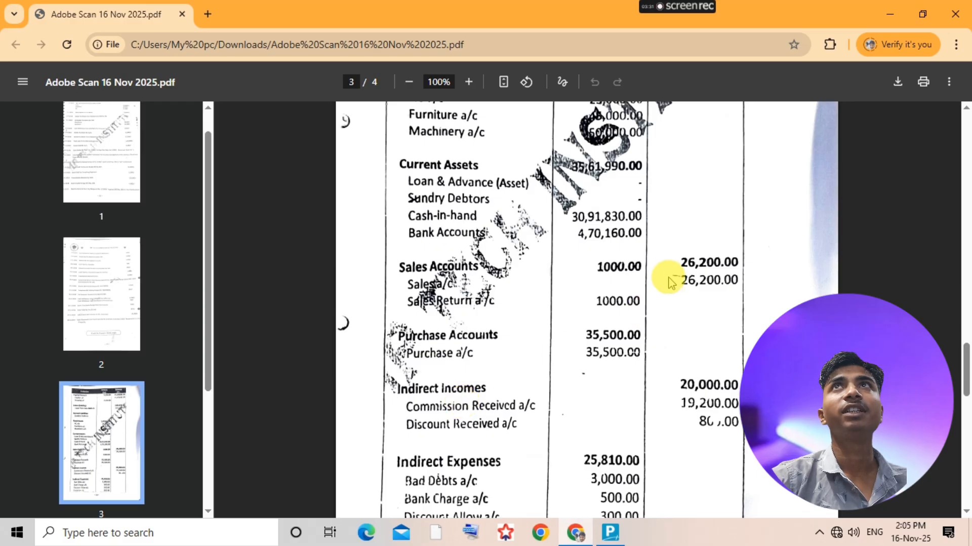
key(alt+Tab)
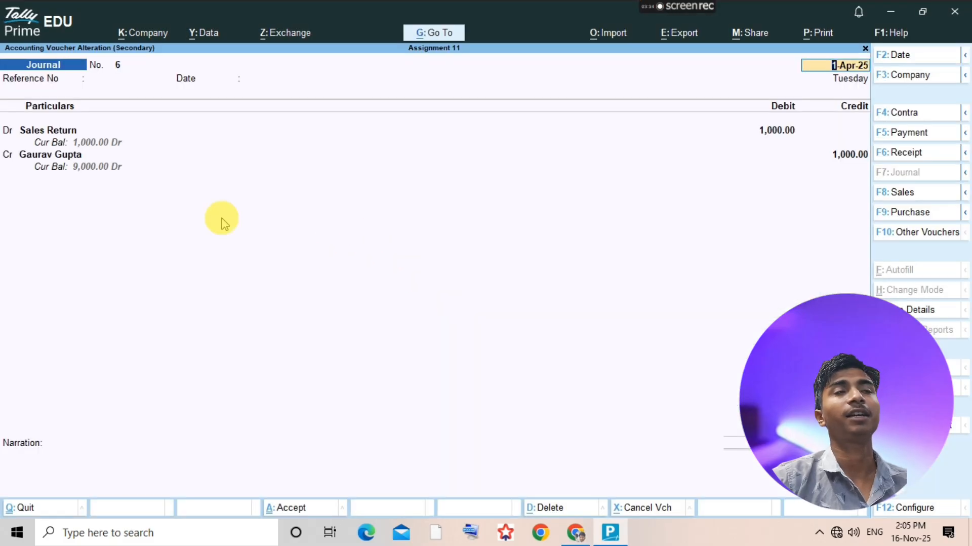
key(BackSpace)
key(Escape)
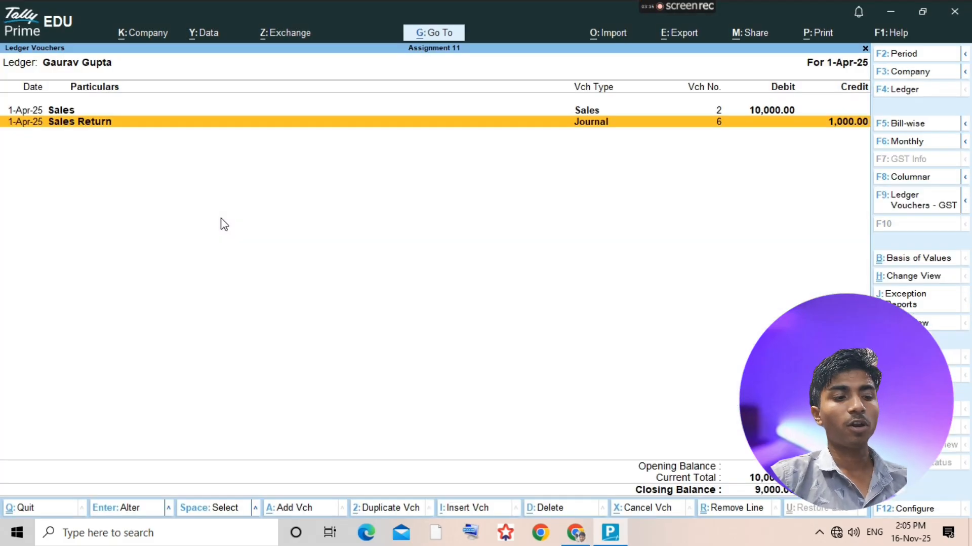
- Add a receipt voucher crediting the customer's ledger with 9000, allocated as Agst Ref to the pending bill
key(alt)
key(alt+a)
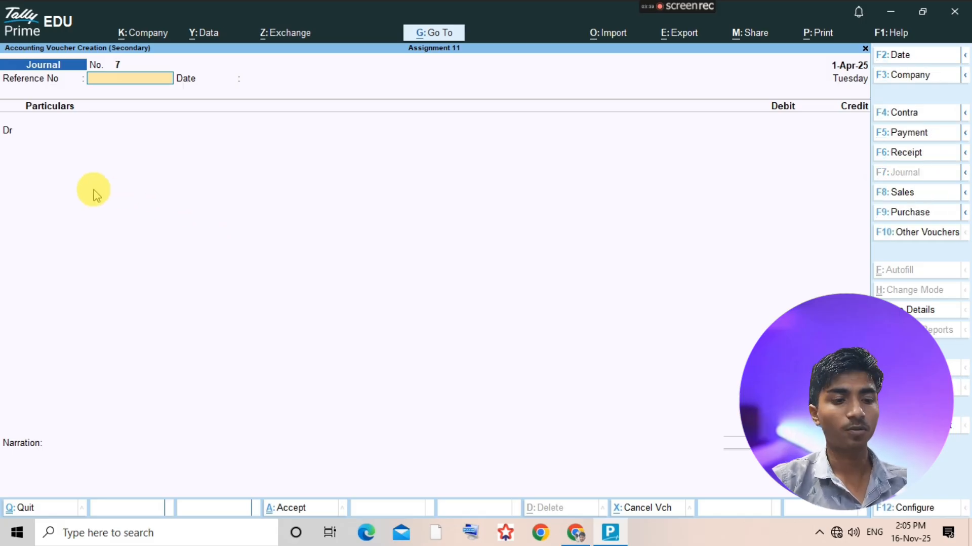
key(F8)
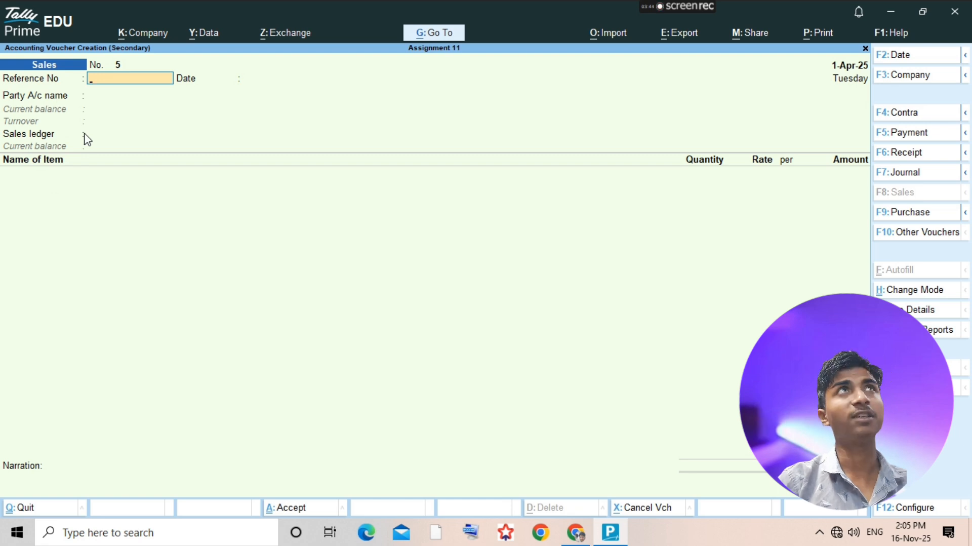
key(F6)
text(Gaurav)
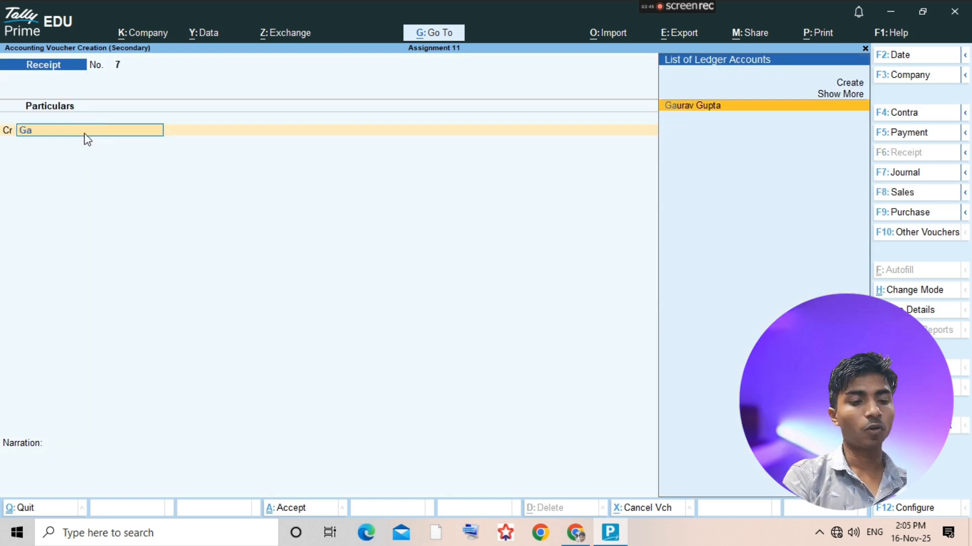
key(Return)
text(9000)
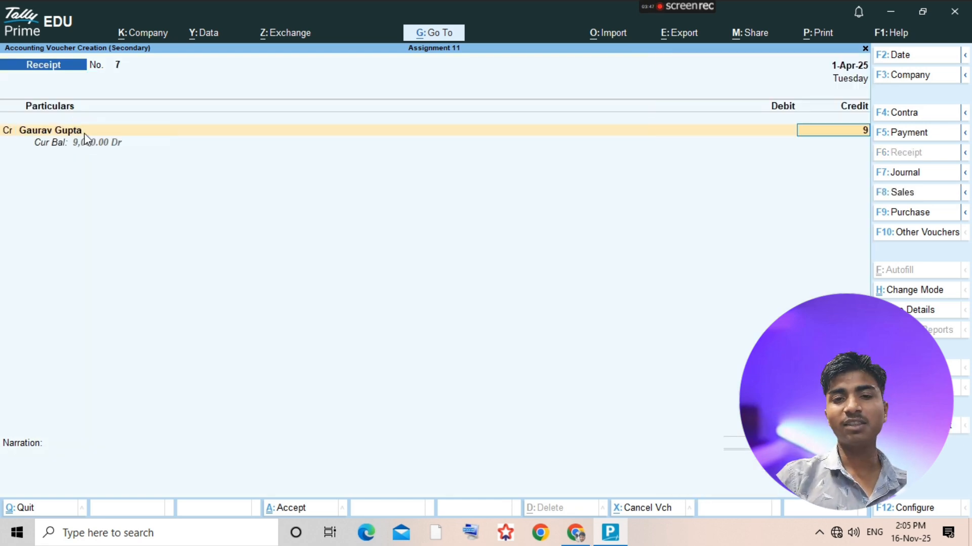
key(Return)
key(Return)
key(Return)
key(Return)
key(Return)
key(Return)
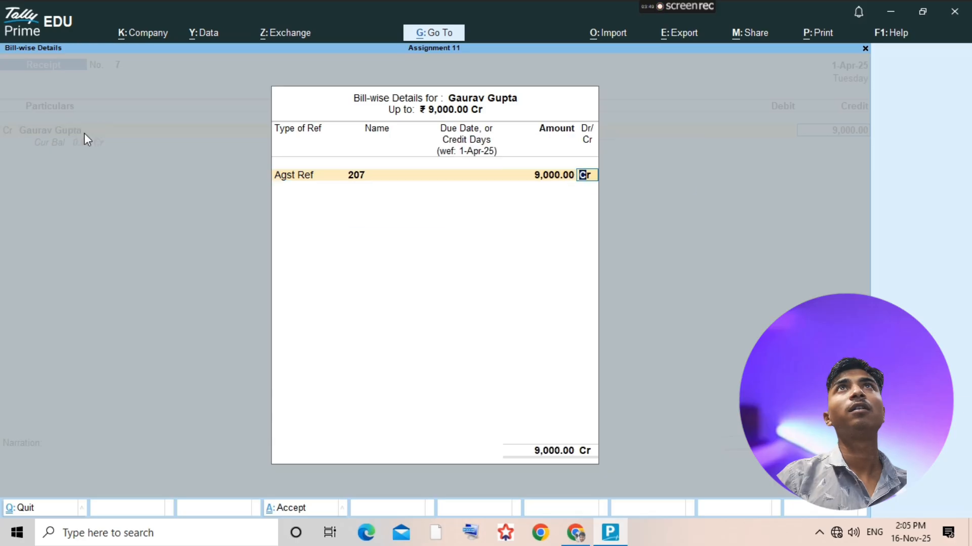
- Check the customer's full settlement in the assignment PDF and debit Cash with 8700 on the receipt voucher
key(alt+Tab)
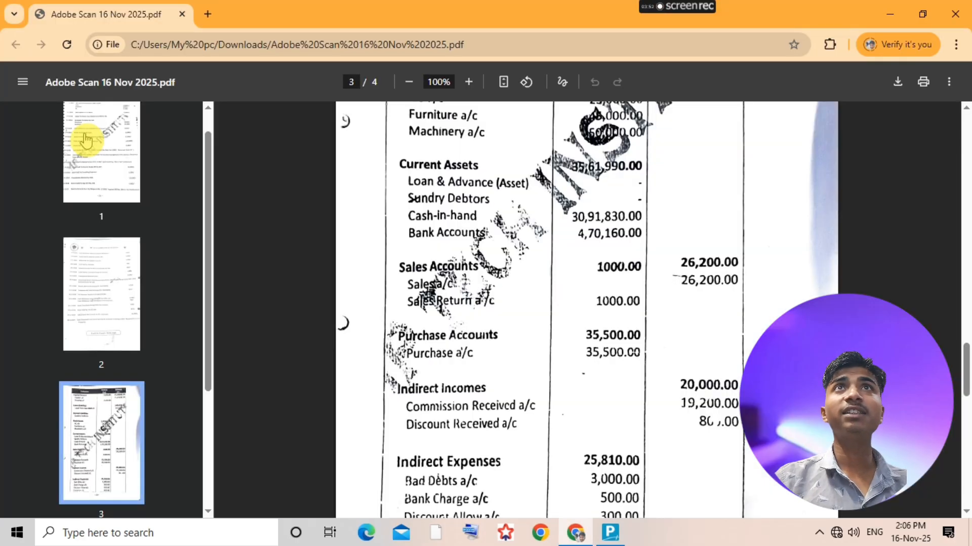
scroll(645, 307, up, 15)
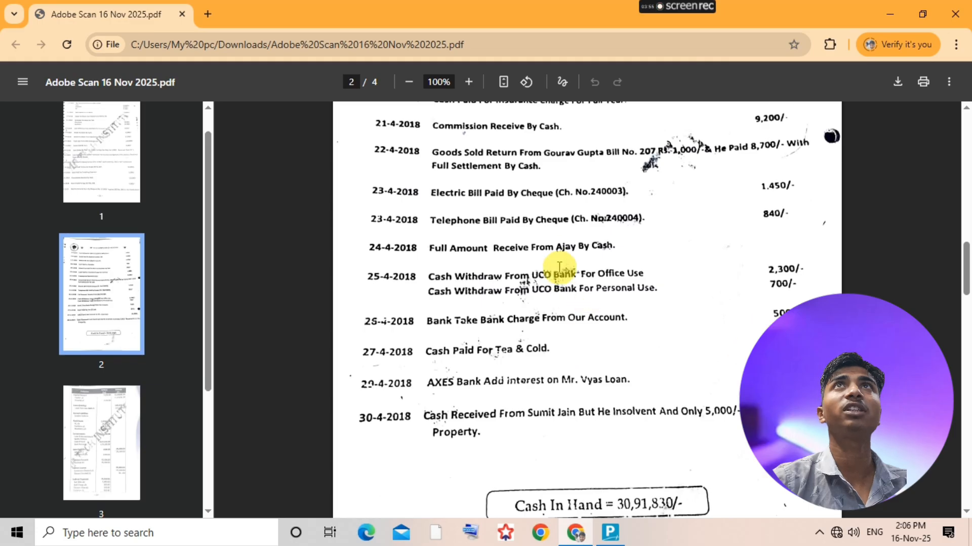
scroll(566, 273, up, 2)
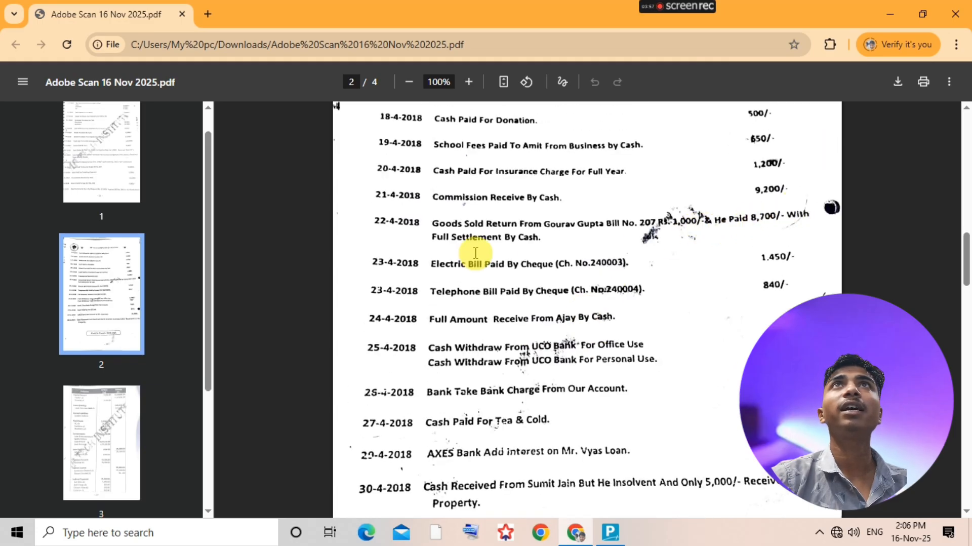
key(alt+Tab)
text(Cash)
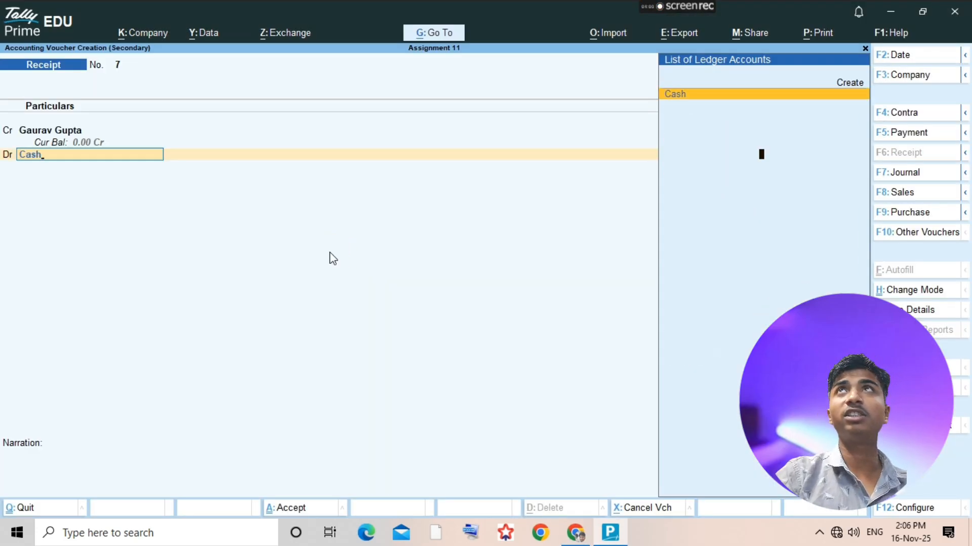
key(Return)
text(8700)
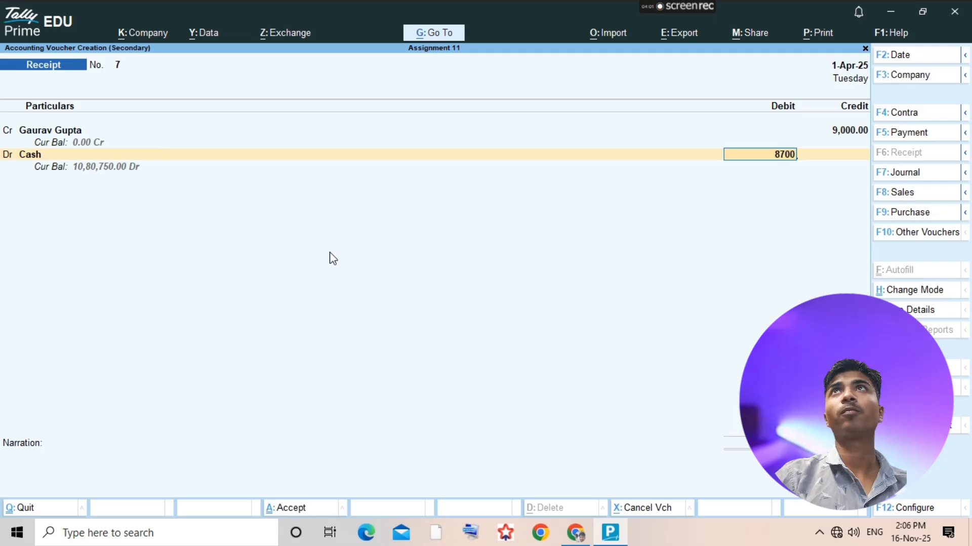
key(Return)
key(Return)
- Start a new ledger from the receipt's second debit line and name it Discount Allowed
text(D)
key(BackSpace)
text(d)
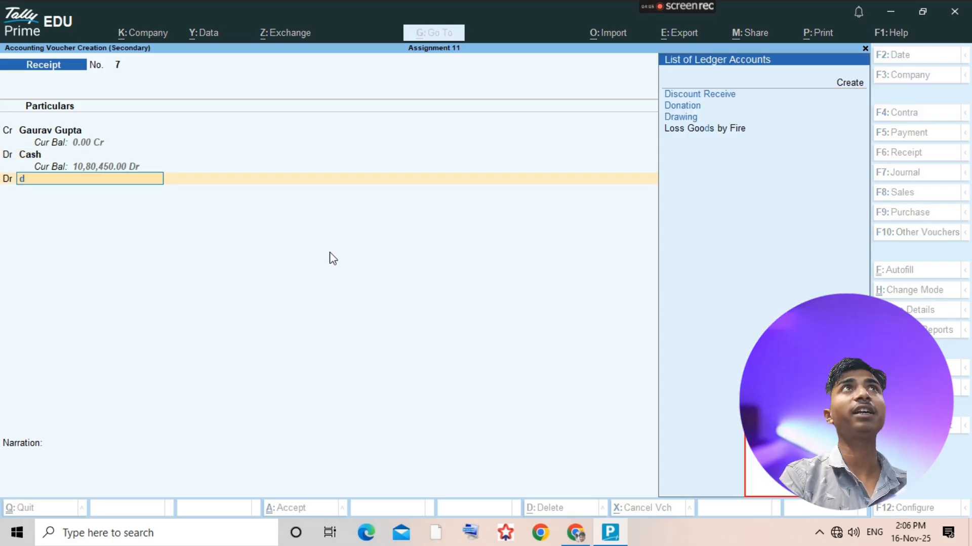
click(329, 254)
key(alt+c)
text(iscoun)
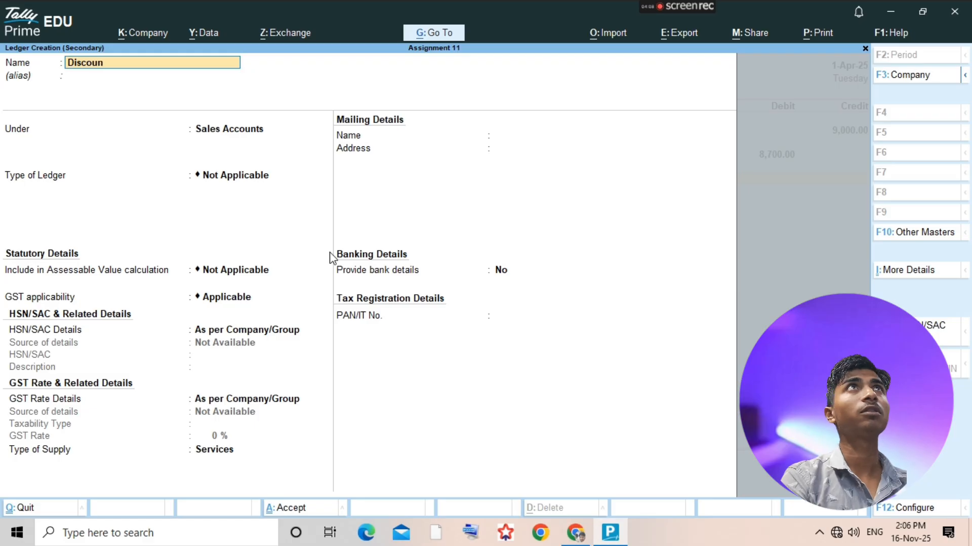
text(t Allowed)
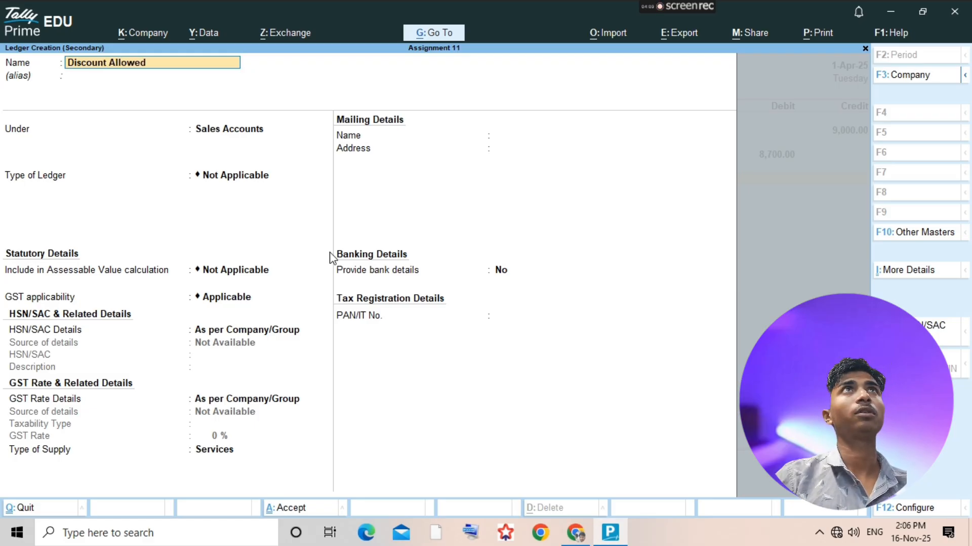
- Save the Discount Allowed ledger under Indirect Expenses and accept the receipt voucher with 300.00 debited to it
key(Return)
text(Indirect)
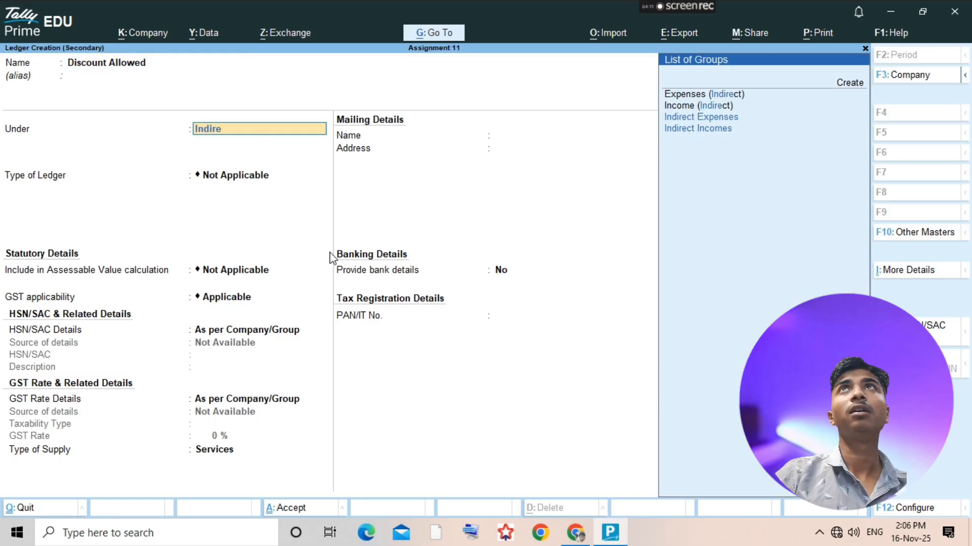
key(Down)
key(Down)
key(Down)
key(Up)
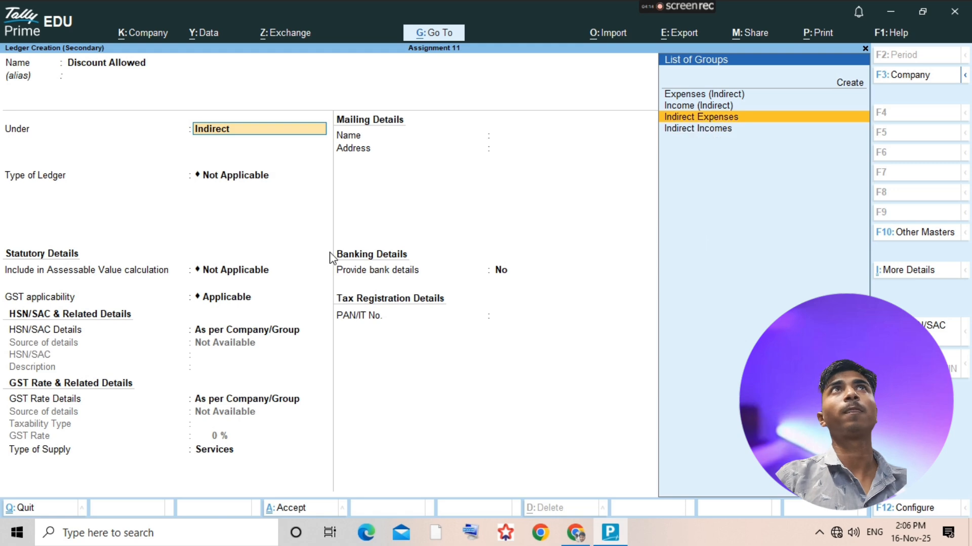
key(Return)
key(ctrl+a)
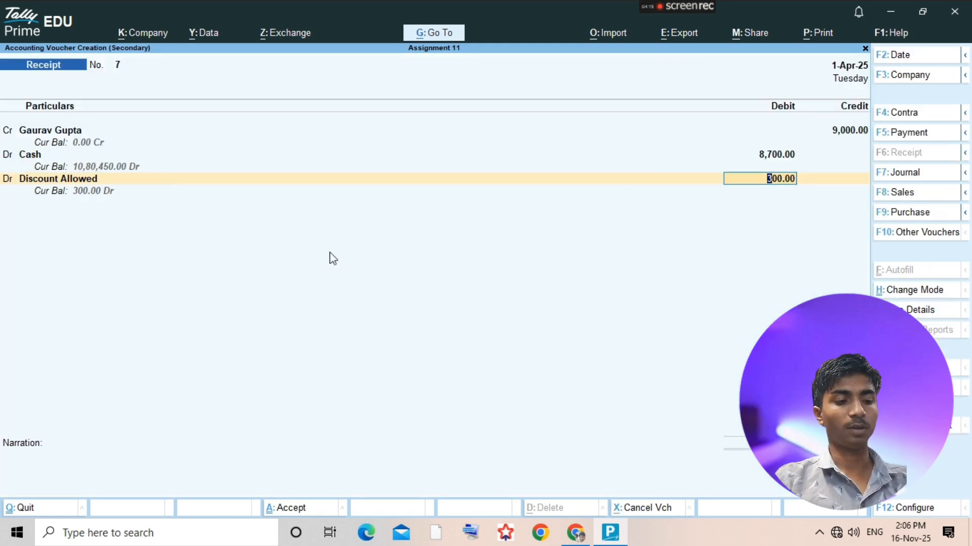
key(ctrl+a)
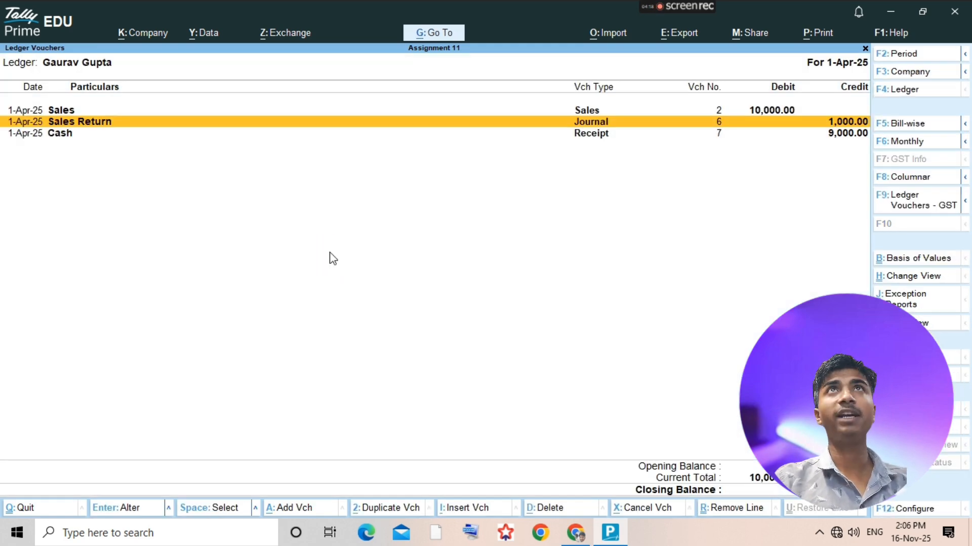
- Check the next transaction in the assignment PDF and create a ledger named Electric Bill under Indirect Expenses
key(alt+Tab)
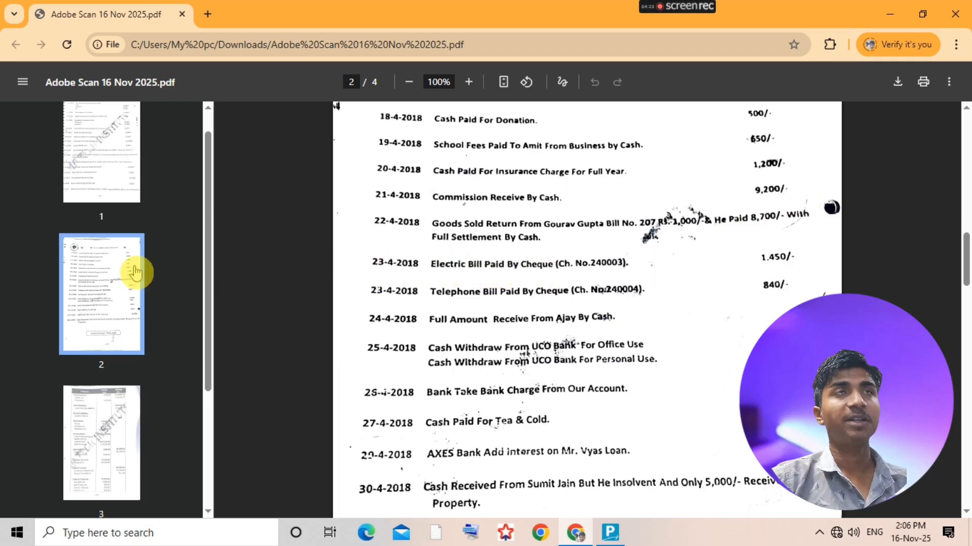
key(alt+Tab)
key(Escape)
key(alt+c)
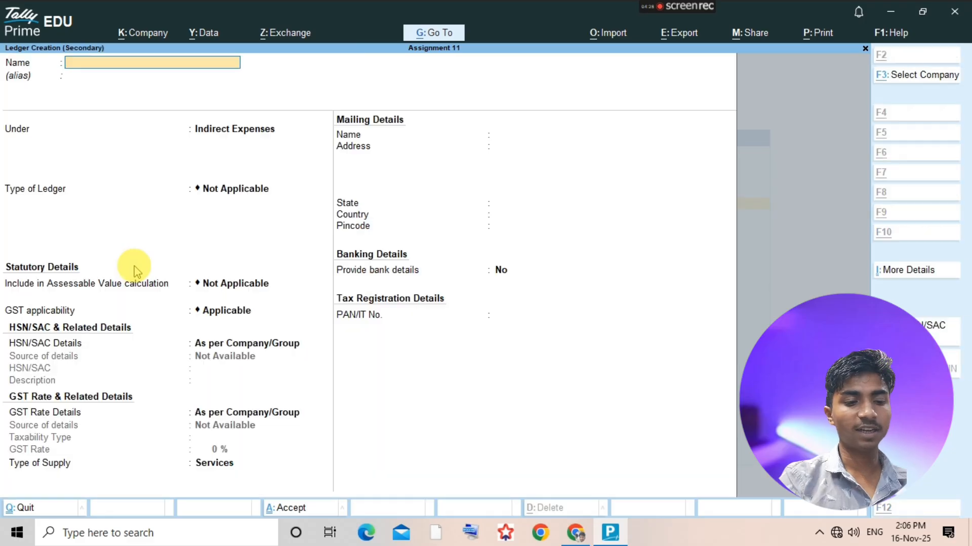
text(Elecy)
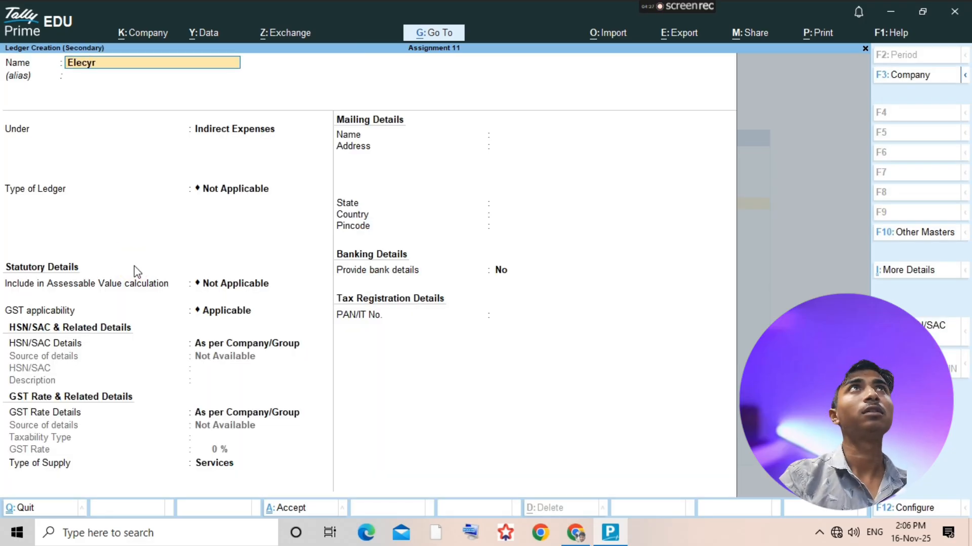
key(BackSpace)
text(tric Bill)
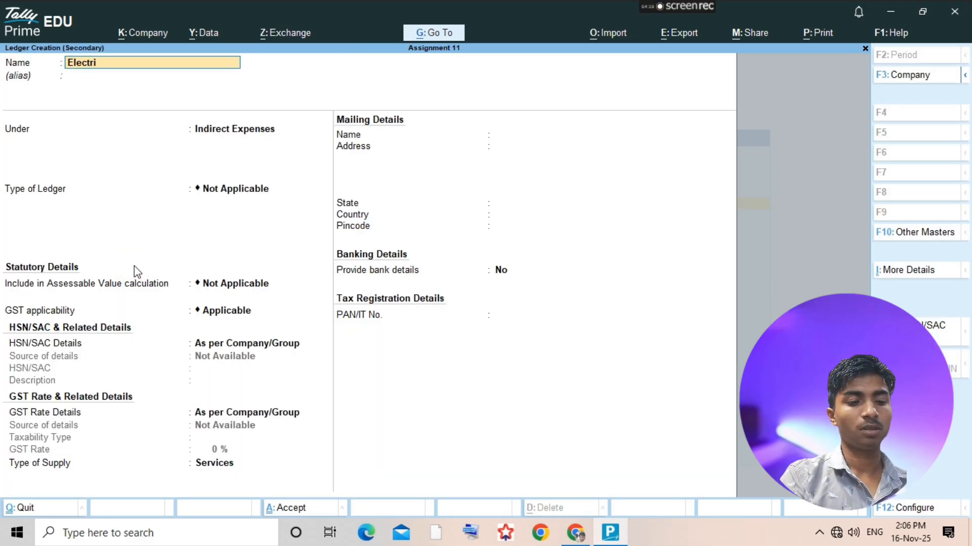
key(Return)
key(Return)
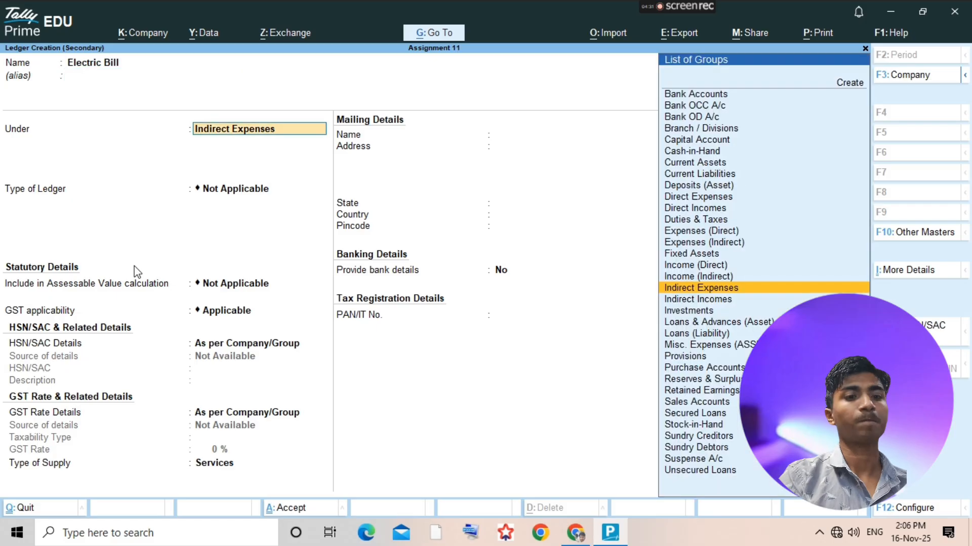
click(136, 271)
key(ctrl+a)
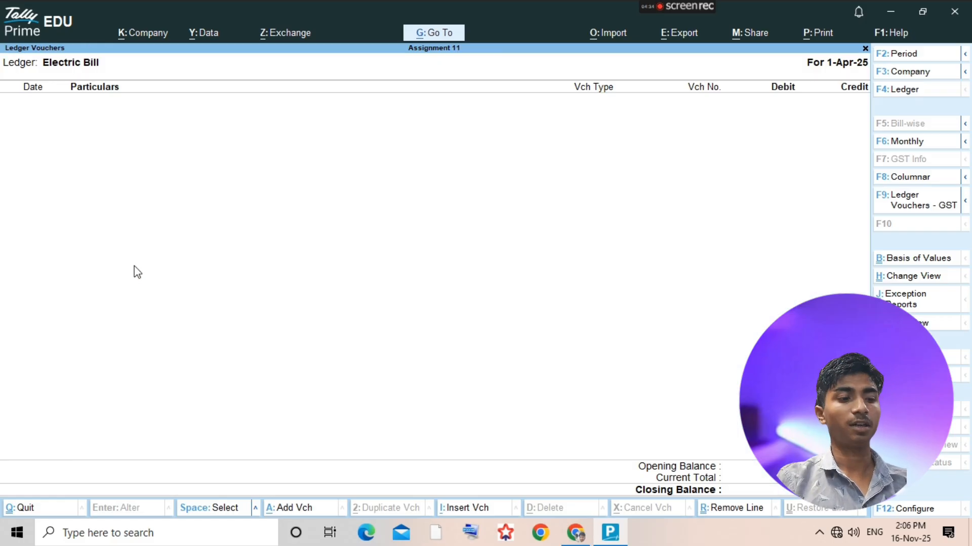
- Start a payment voucher and debit Electric Bill with 1450, the amount given in the assignment PDF
key(alt+a)
key(F5)
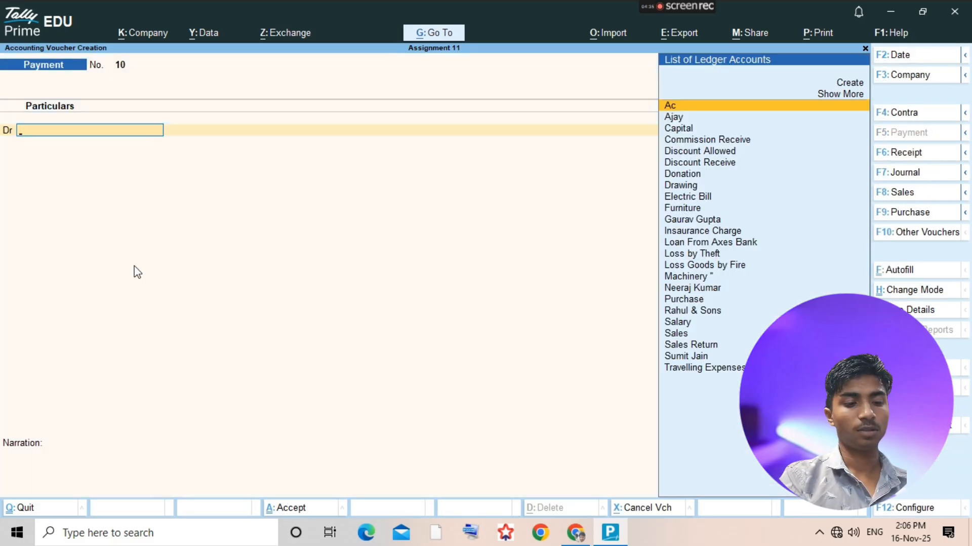
text(Ele)
key(Return)
key(alt+Tab)
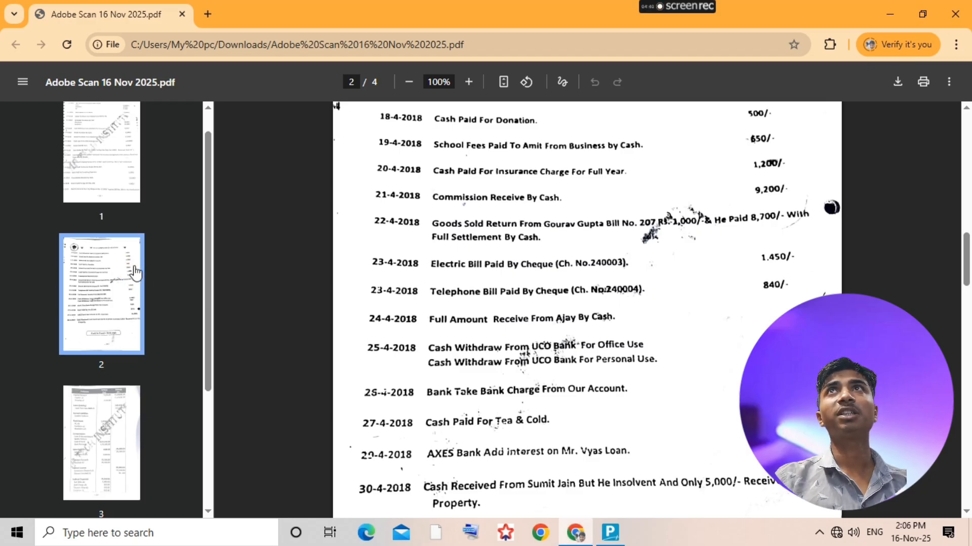
key(alt+Tab)
text(1450)
key(Return)
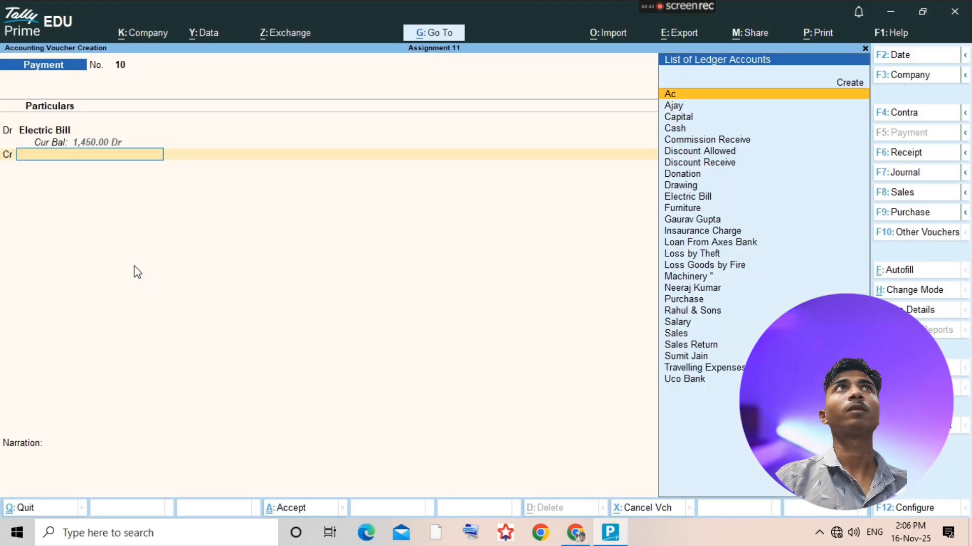
- Credit Uco Bank with 1,450.00, accept the payment voucher and return to the ledger selection
text(Uco)
key(Return)
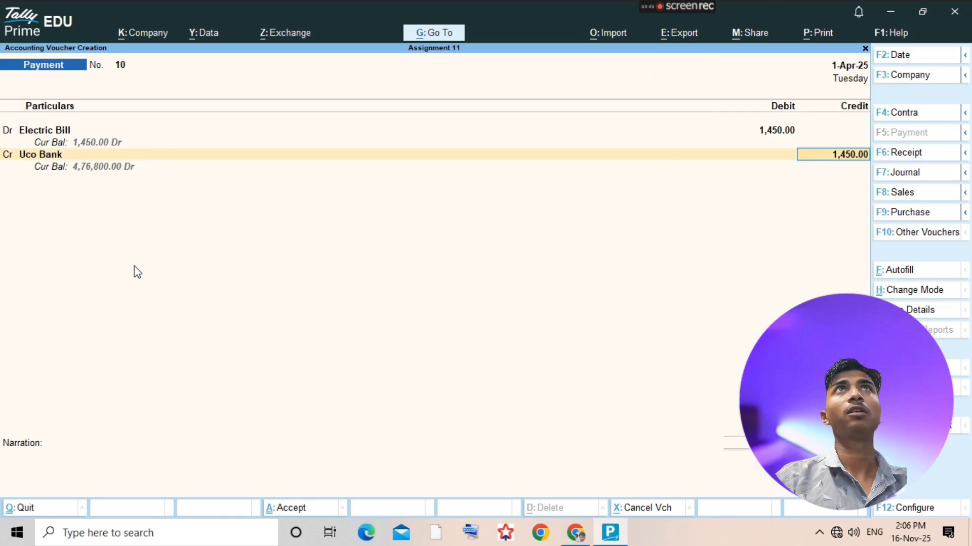
click(133, 264)
key(ctrl+a)
key(Escape)
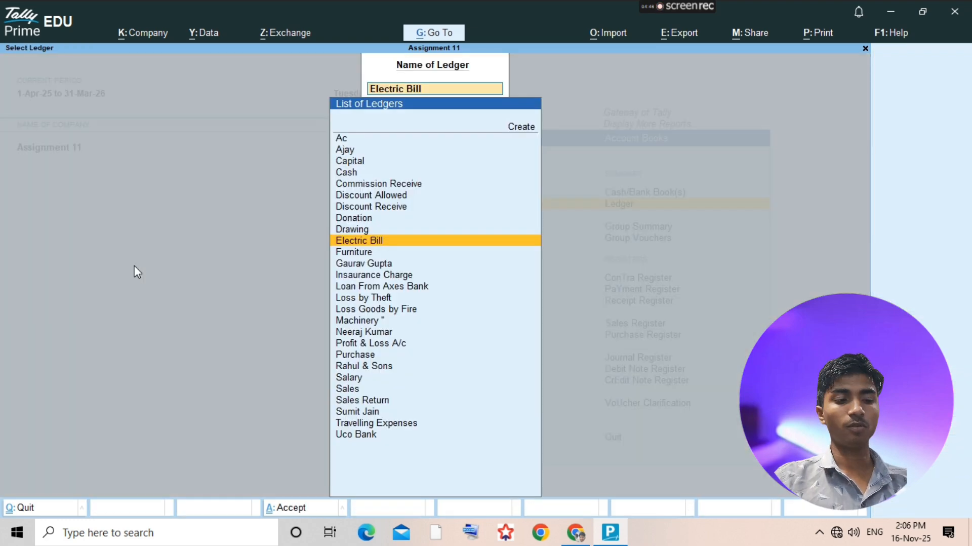
- Check the next transaction in the assignment PDF and look up "Te" in TallyPrime's list of ledgers
key(alt+Tab)
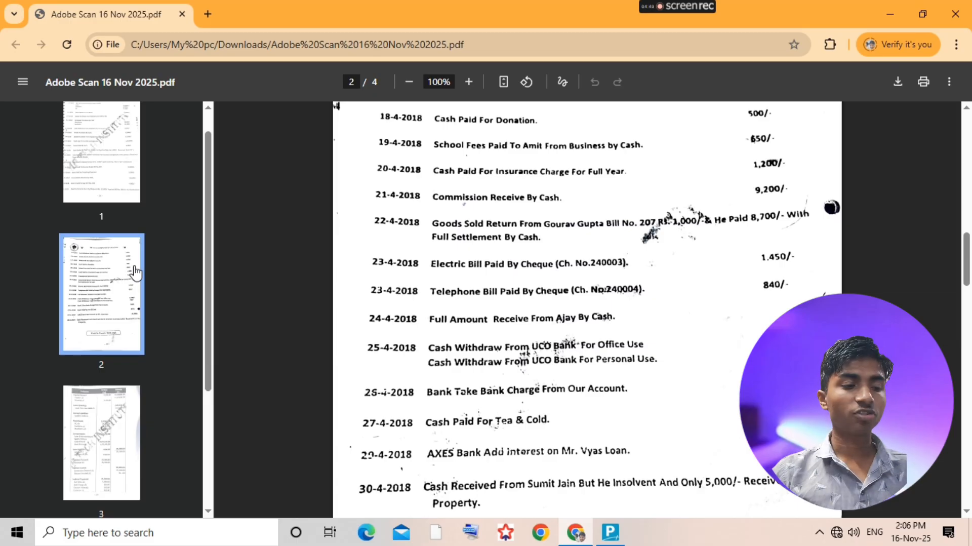
key(alt+Tab)
text(Te)
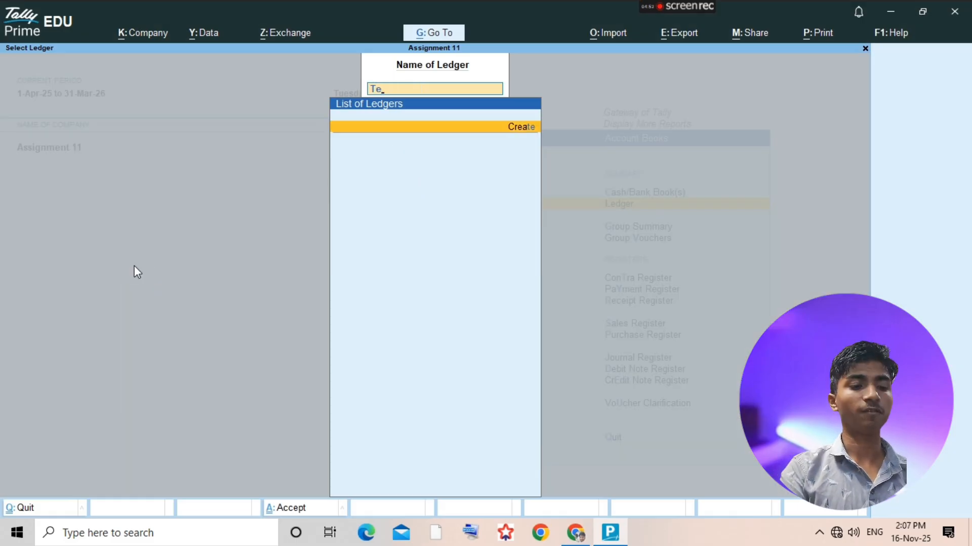
key(super)
text(t)
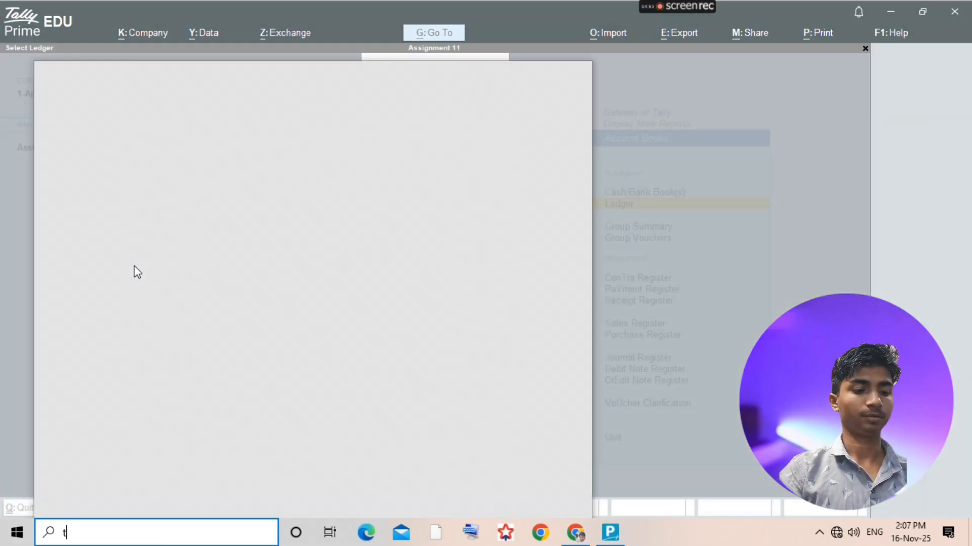
key(BackSpace)
key(Escape)
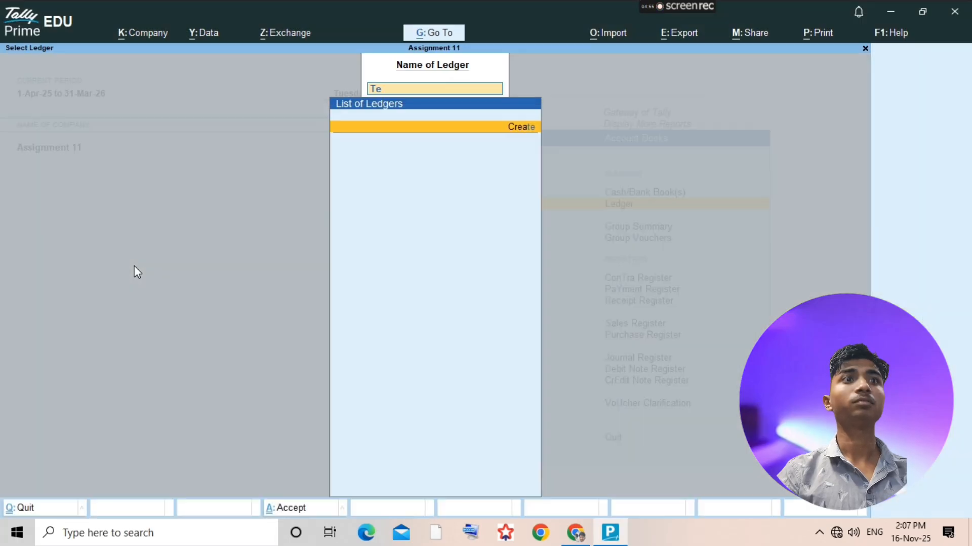
- Create a ledger named Telephone Bill under Indirect Expenses and save it
click(134, 265)
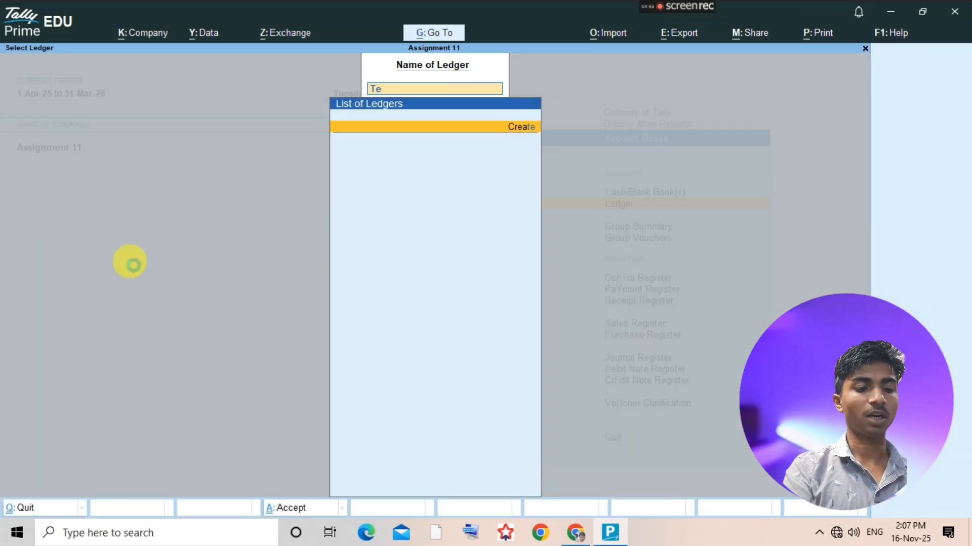
key(Return)
text(Telepj)
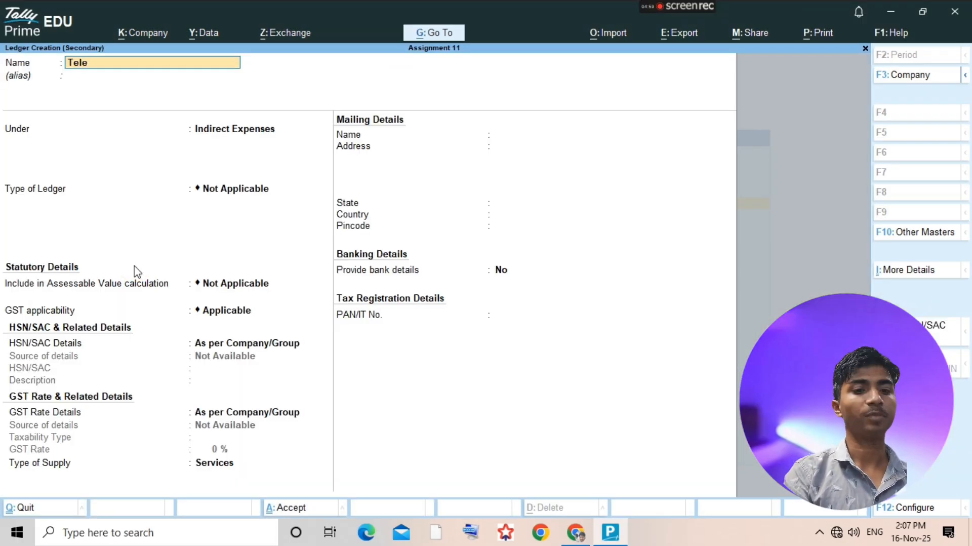
text(hone Bill)
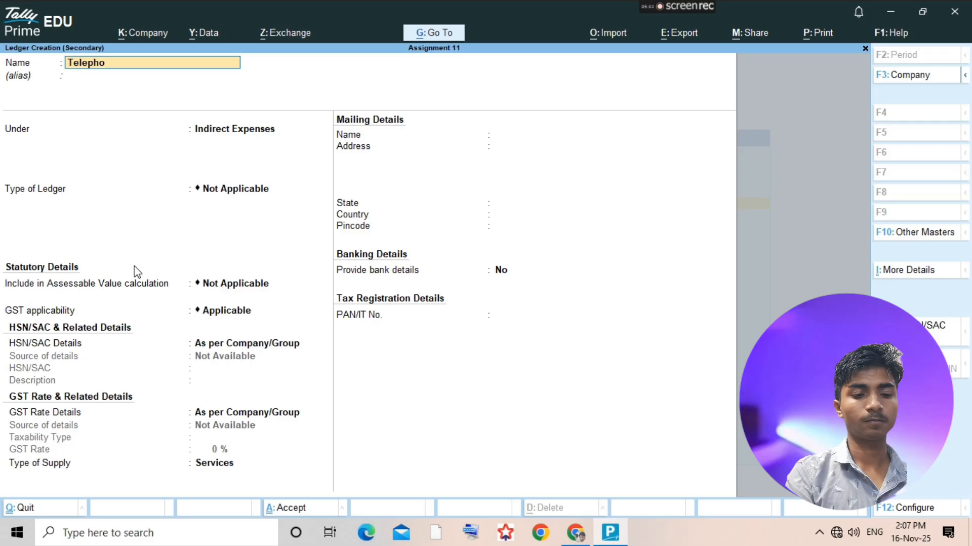
key(Return)
key(Return)
key(Return)
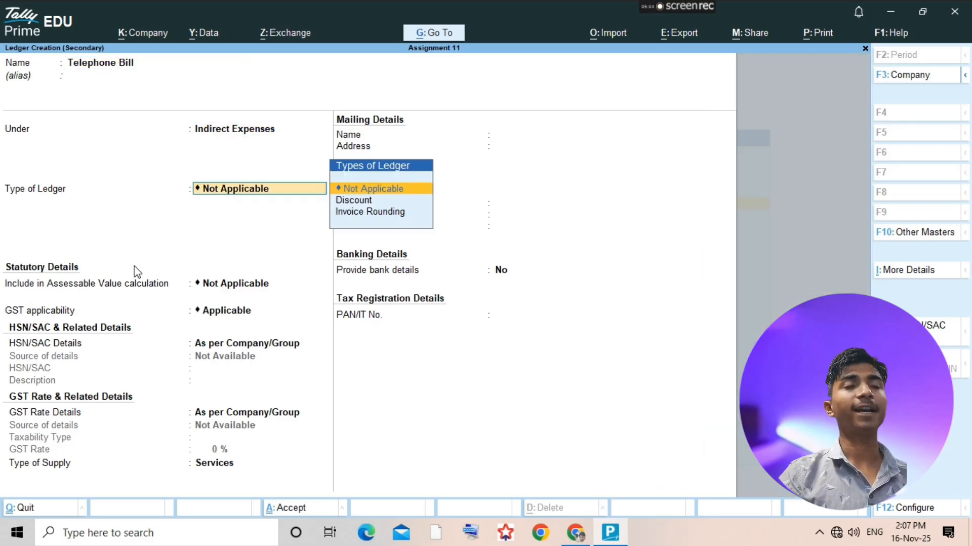
key(ctrl+a)
key(Return)
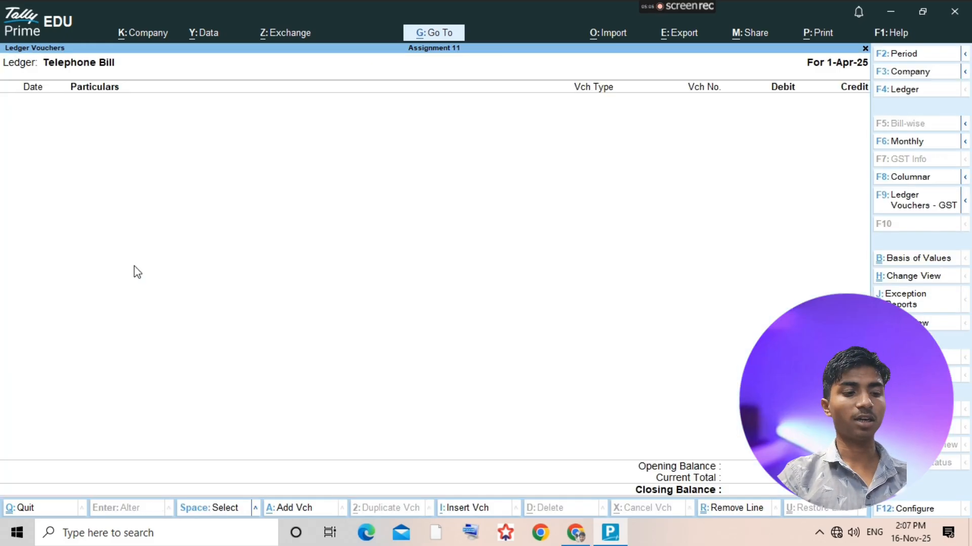
- Start a payment voucher and debit Telephone Bill with 840, the amount given in the assignment PDF
key(alt+a)
text(te)
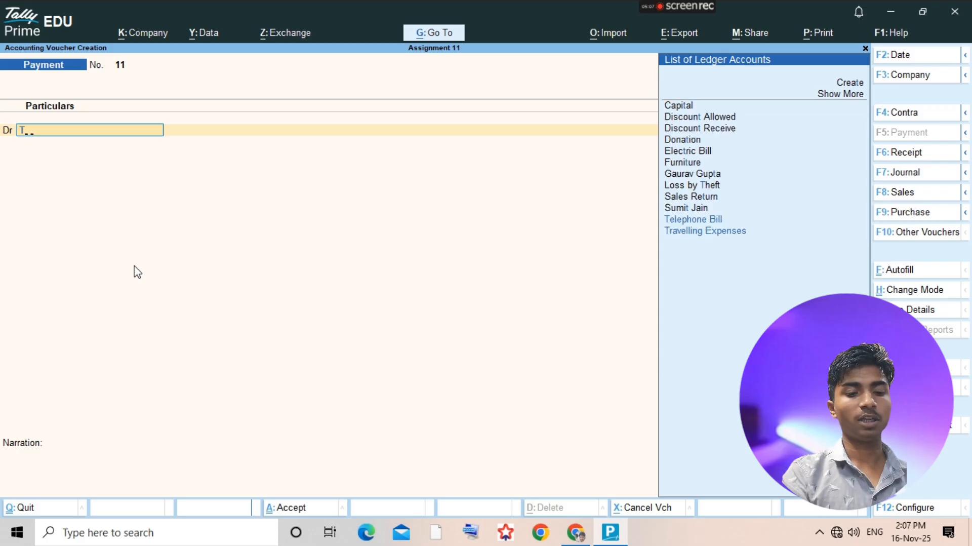
key(Return)
key(alt+Tab)
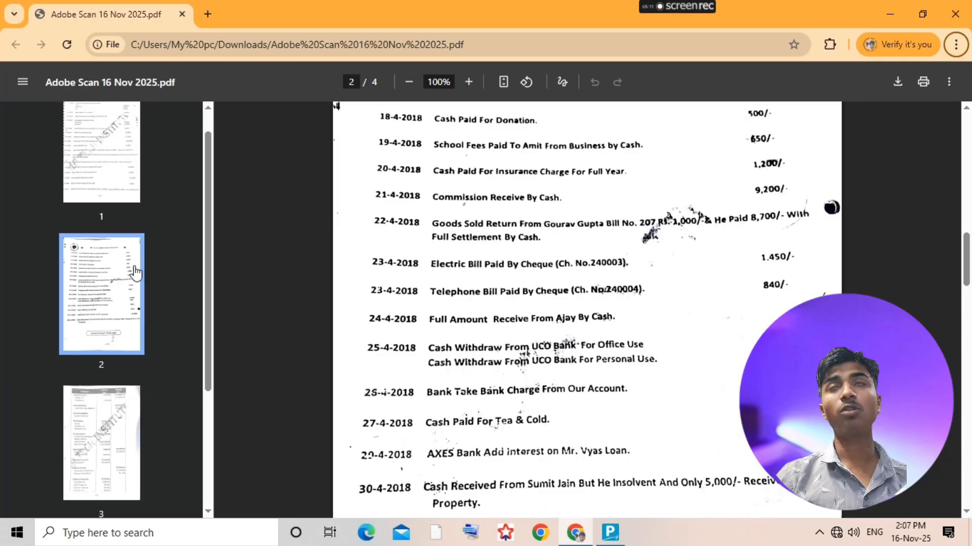
click(135, 272)
key(alt+Tab)
text(840)
key(Return)
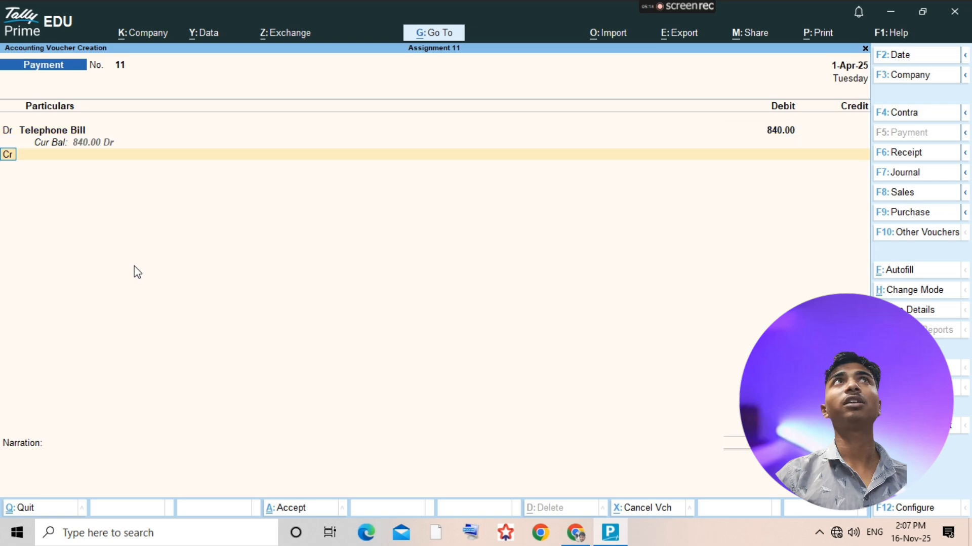
- Recheck the assignment PDF, credit Uco Bank with 840.00 and accept the telephone bill payment voucher
key(Return)
key(alt+Tab)
click(136, 272)
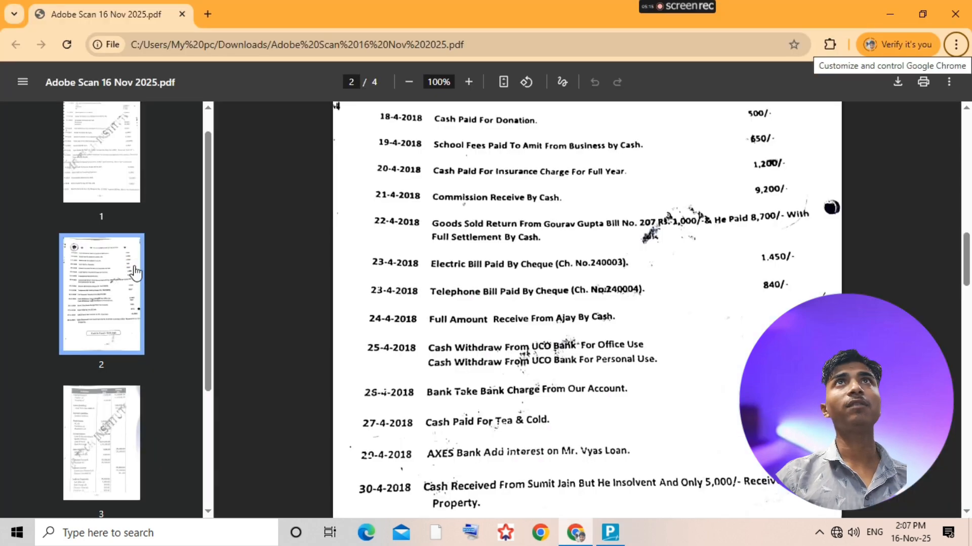
key(alt+Tab)
click(135, 272)
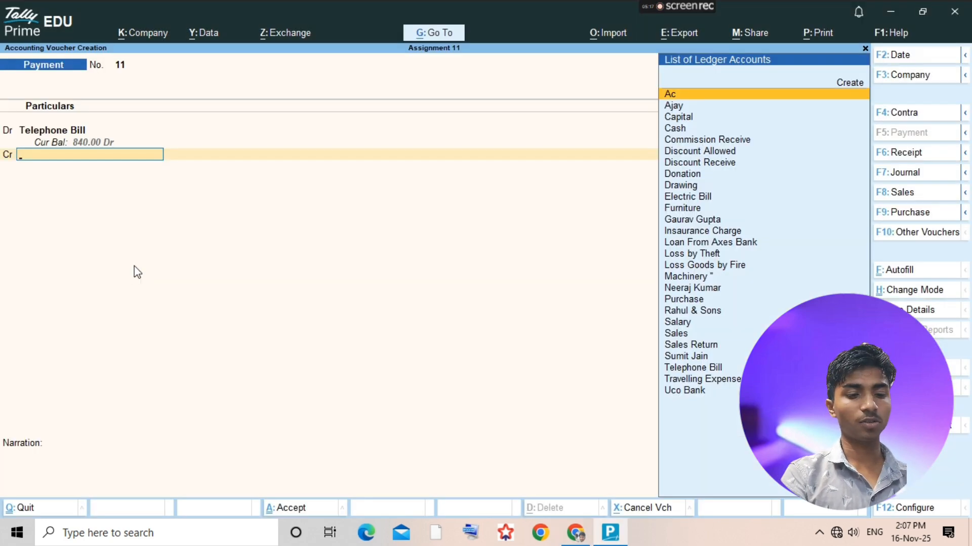
text(Uco)
key(Return)
click(135, 272)
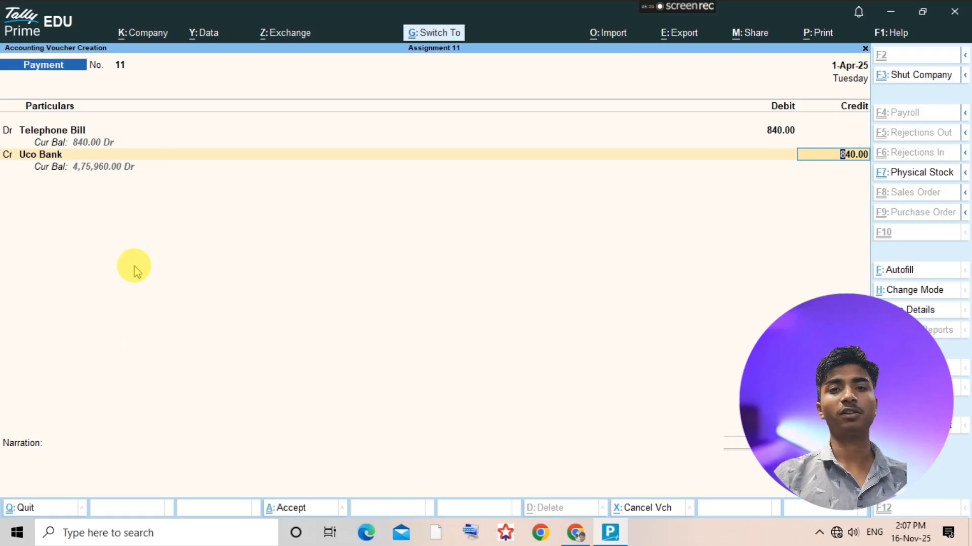
key(ctrl+a)
key(Escape)
- Check the 24-4-2018 transaction in the assignment PDF and open the ledger of the customer who pays in full
key(alt+Tab)
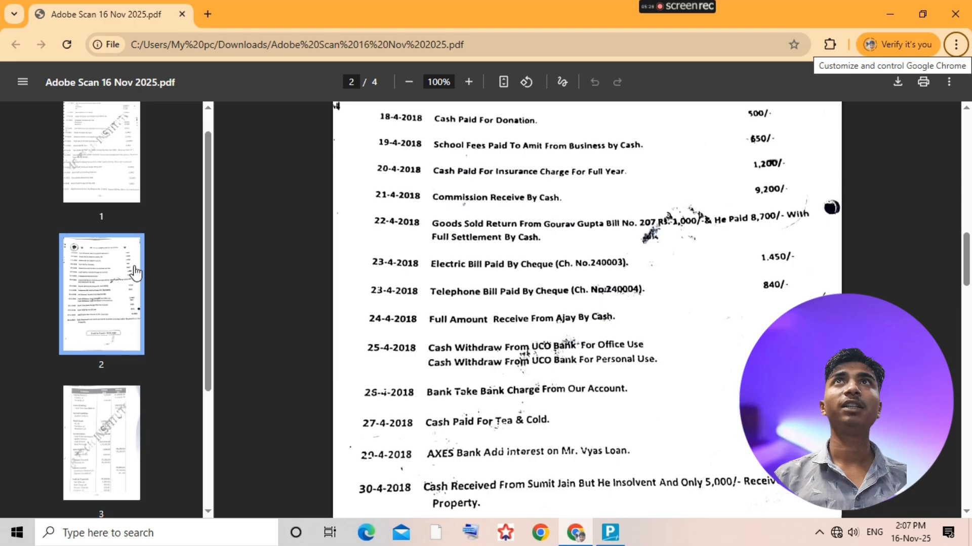
key(alt+Tab)
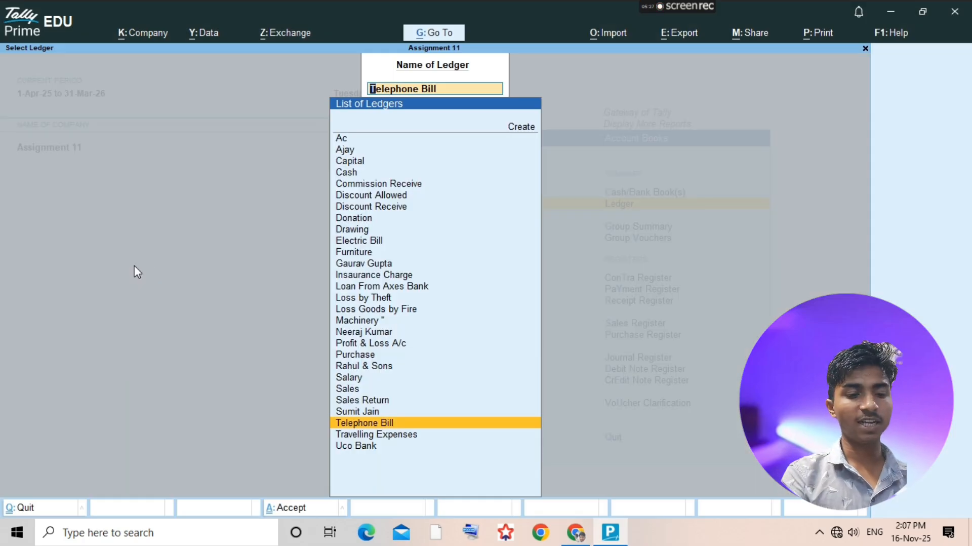
text(Ajay)
key(Return)
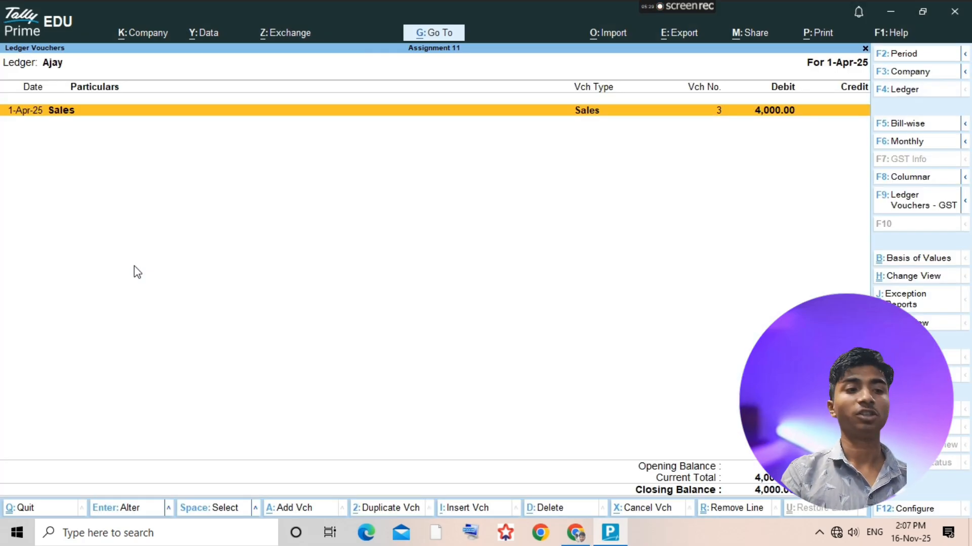
- Start a receipt voucher from the customer's ledger and credit that customer with 4000
key(alt+a)
key(F6)
text(Aj)
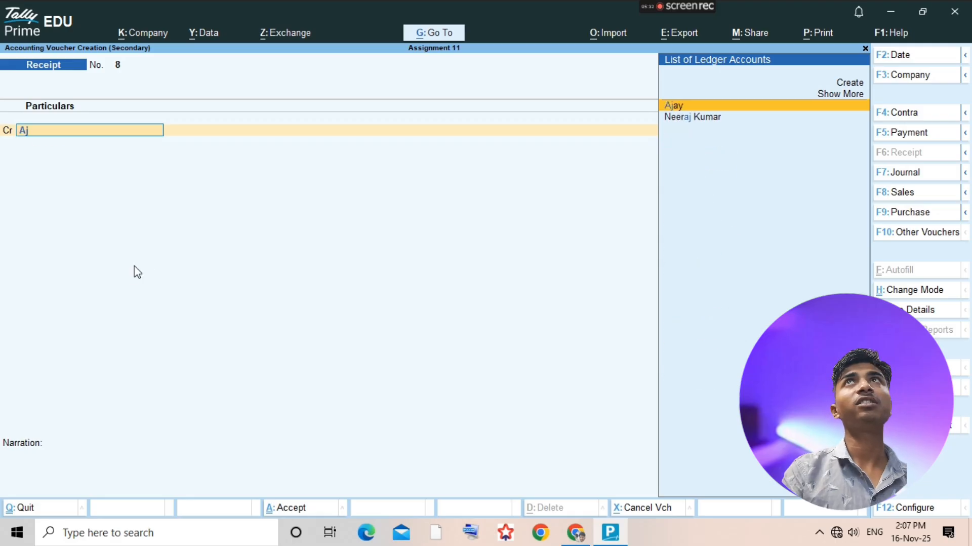
key(Return)
text(4000)
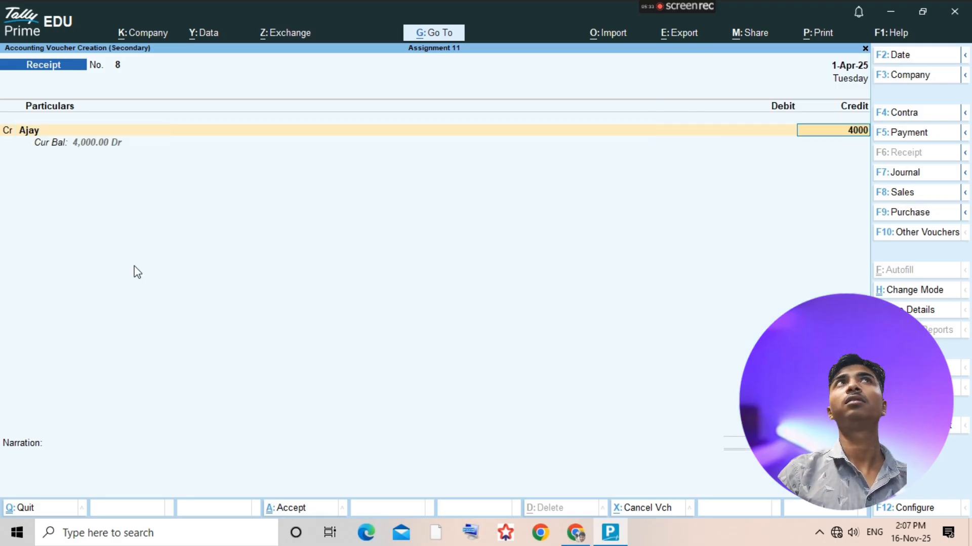
key(Return)
key(Return)
key(Return)
key(Return)
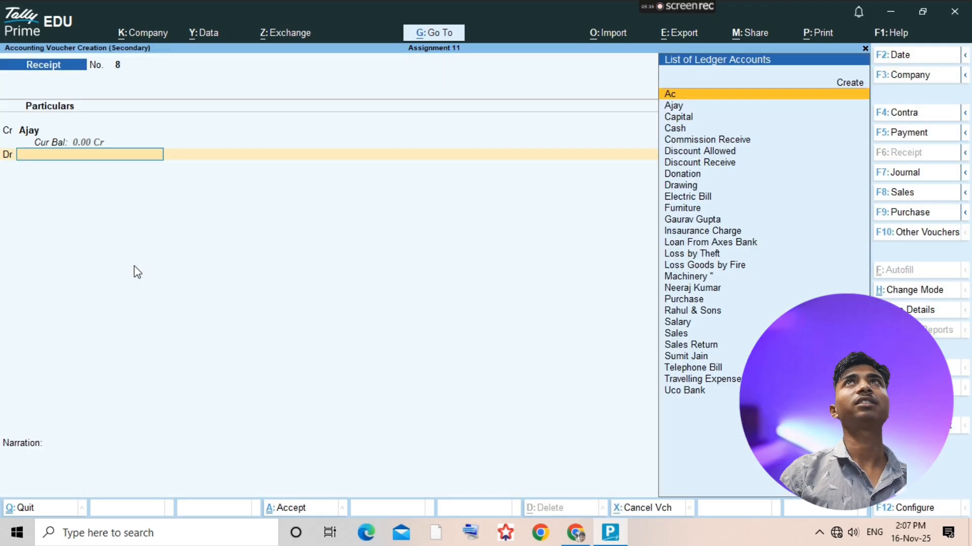
- Debit Cash with 4,000.00, accept the receipt voucher and return to the ledger selection
text(Cash)
key(Return)
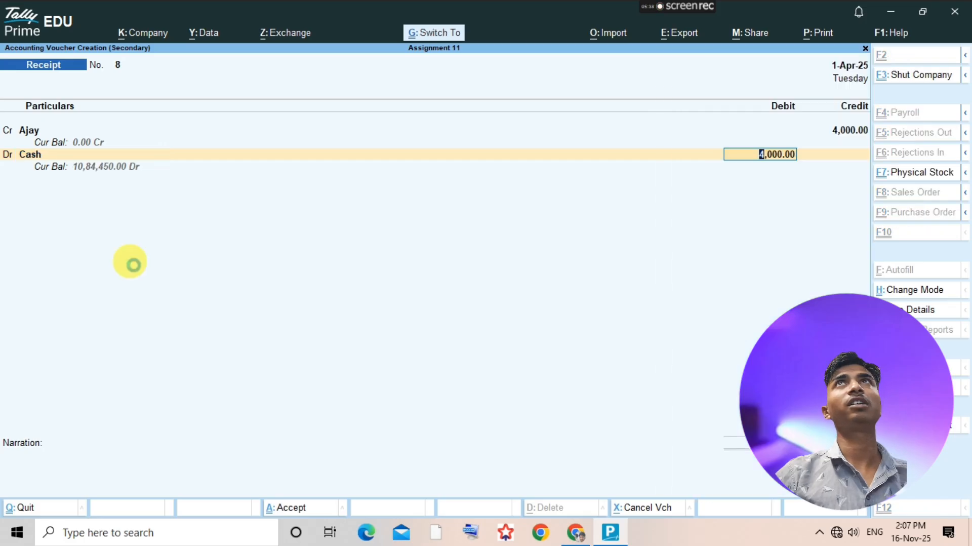
key(ctrl+a)
key(Escape)
- Check the 25-4-2018 cash withdrawals in the assignment PDF and open the Uco Bank ledger
key(alt+Tab)
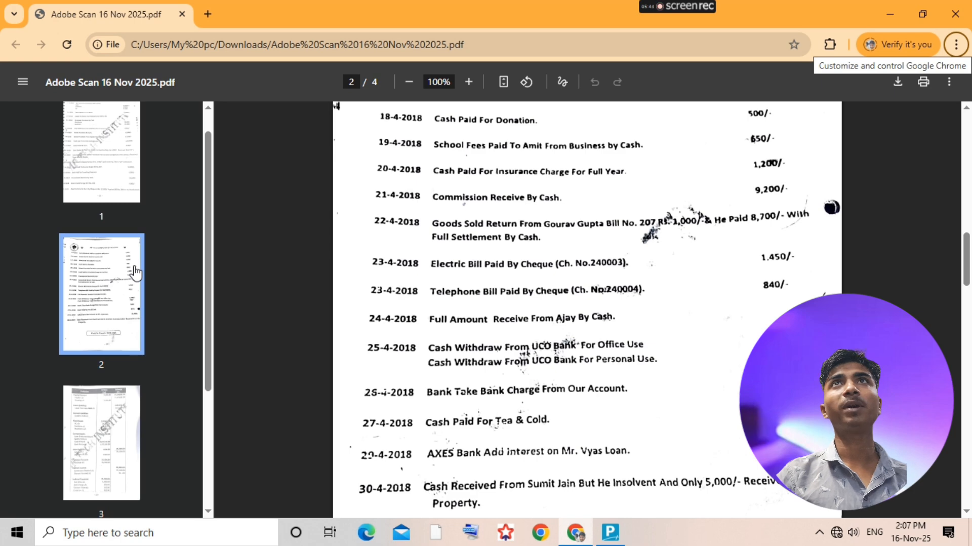
key(alt+Tab)
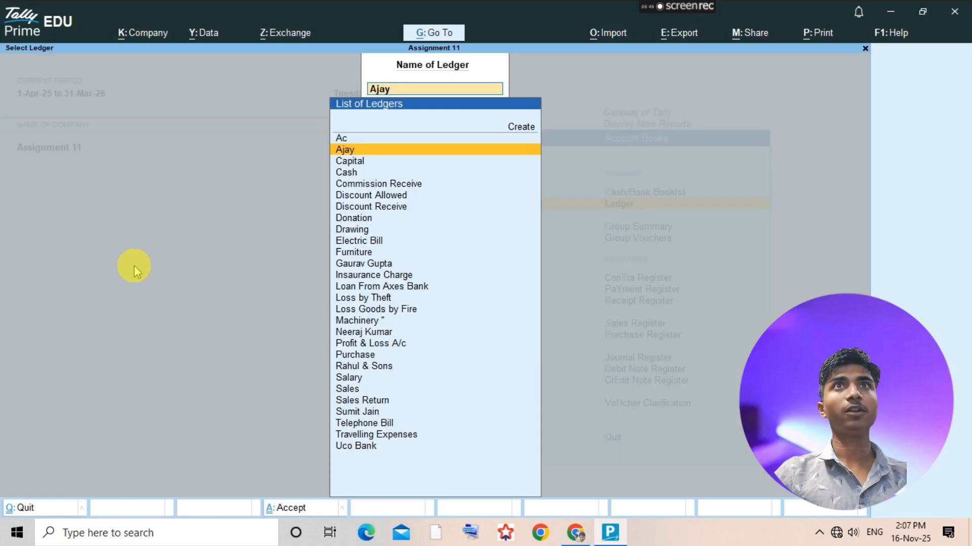
text(Uco)
key(Return)
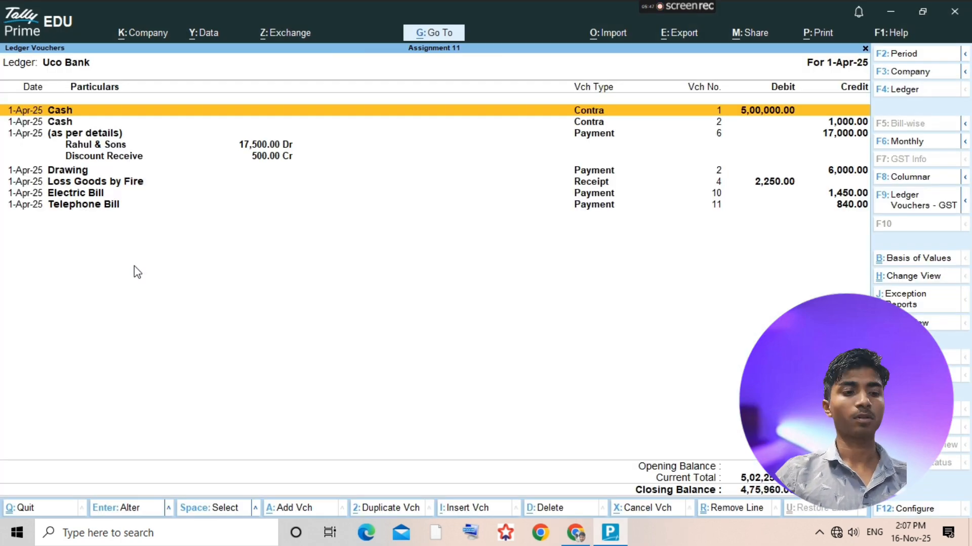
- Start a contra voucher and credit Uco Bank with 2,300, keeping Cheque as the transaction type in its bank allocation
key(alt+a)
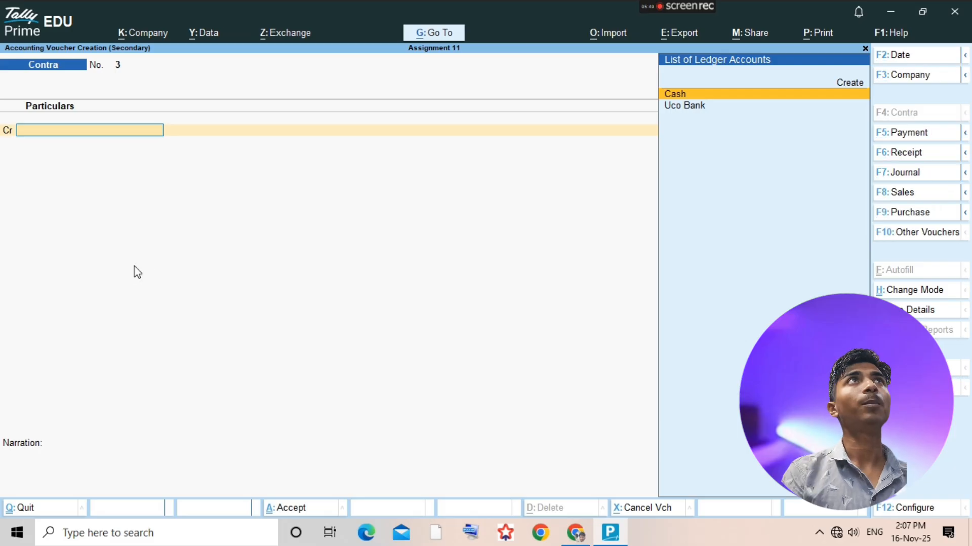
text(Uco)
key(Return)
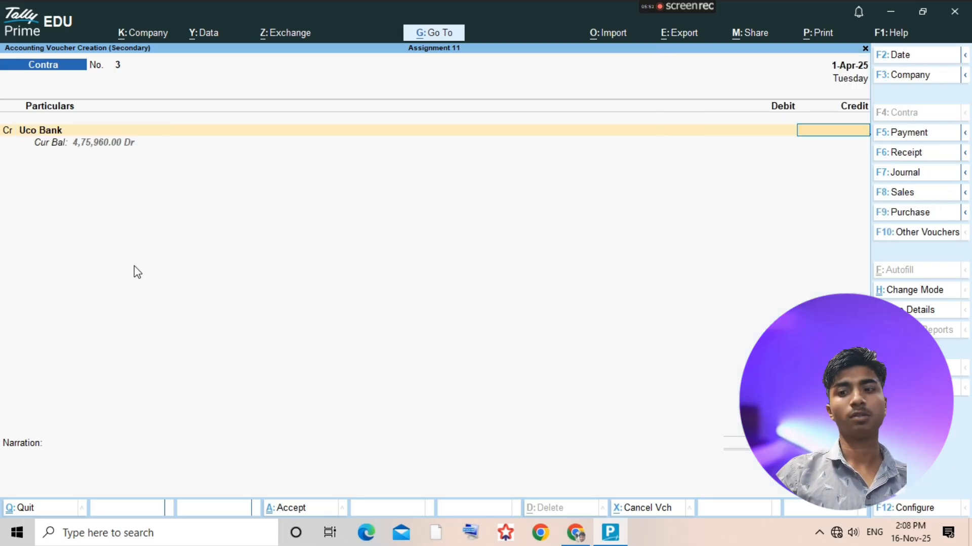
text(2,300)
key(Return)
key(Return)
key(Return)
key(Return)
key(Return)
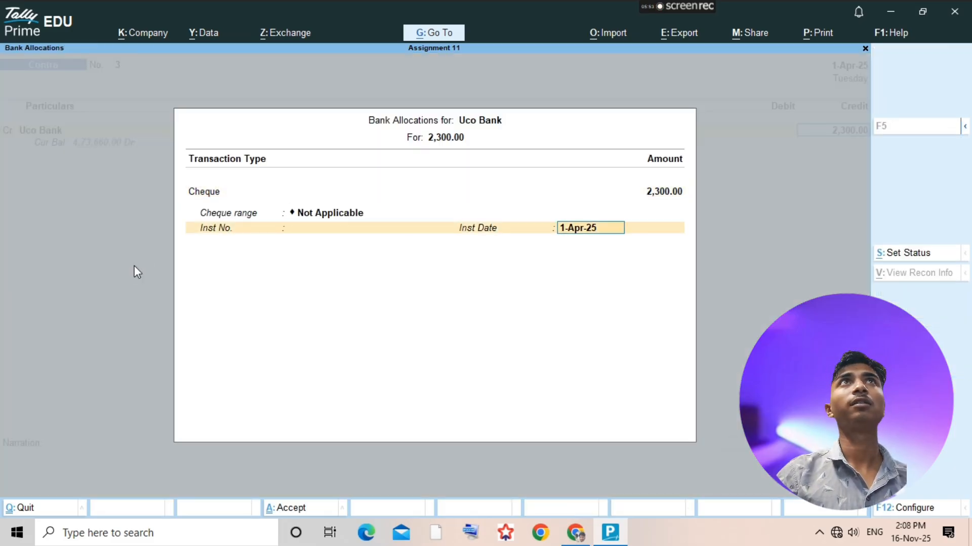
- Debit Cash with 2,300.00, accept the contra voucher and switch back to the assignment PDF
key(Return)
key(Return)
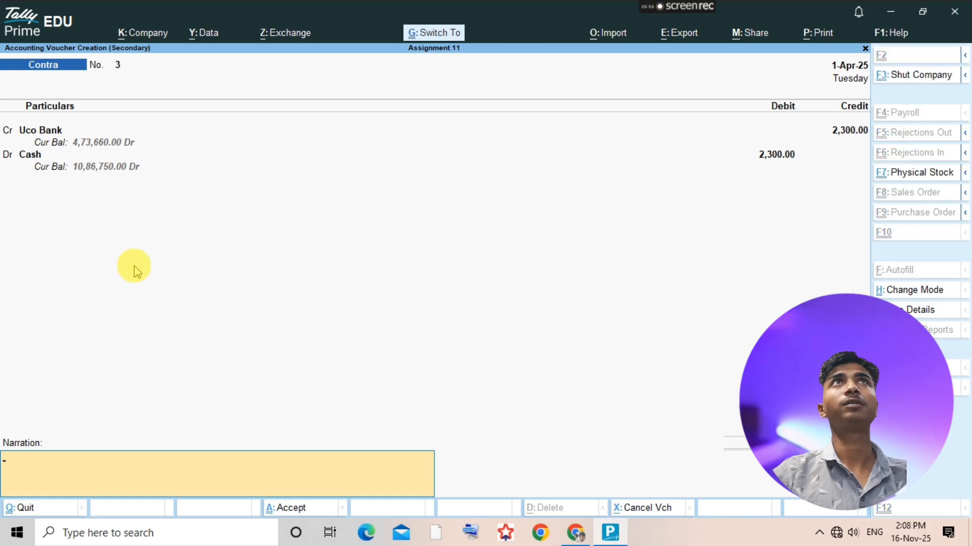
key(ctrl+a)
key(alt+Tab)
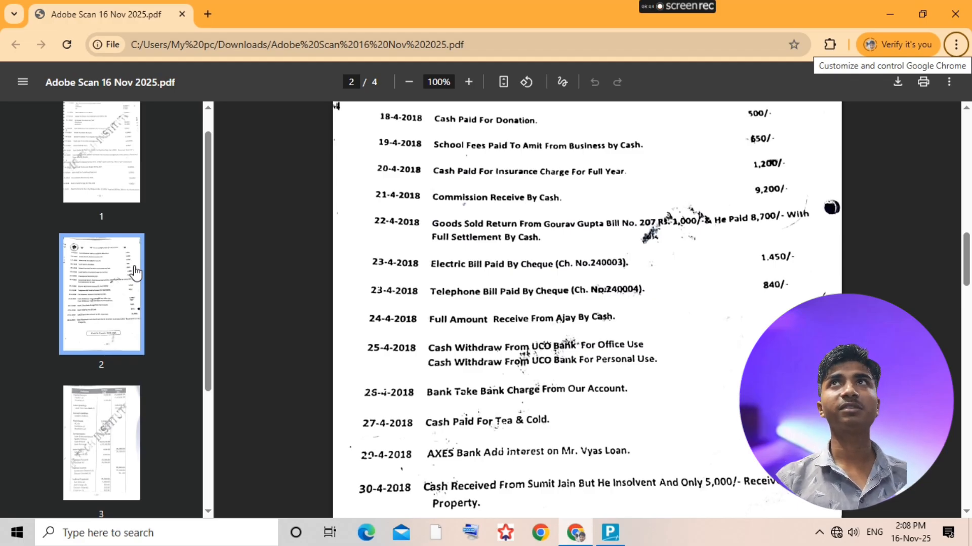
- Open the Drawing ledger in TallyPrime and start a payment voucher with Drawing as the debit account
key(alt+Tab)
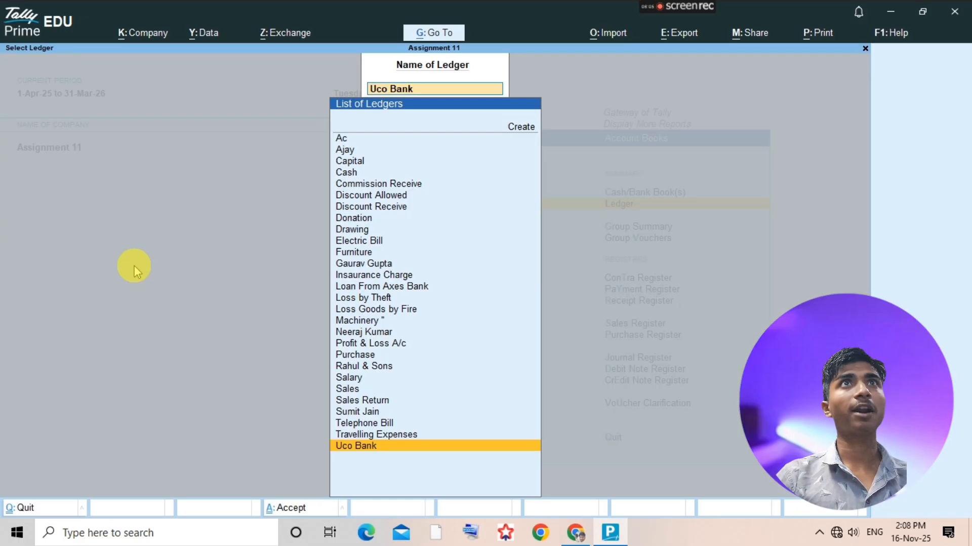
text(Dra)
key(Return)
key(alt+a)
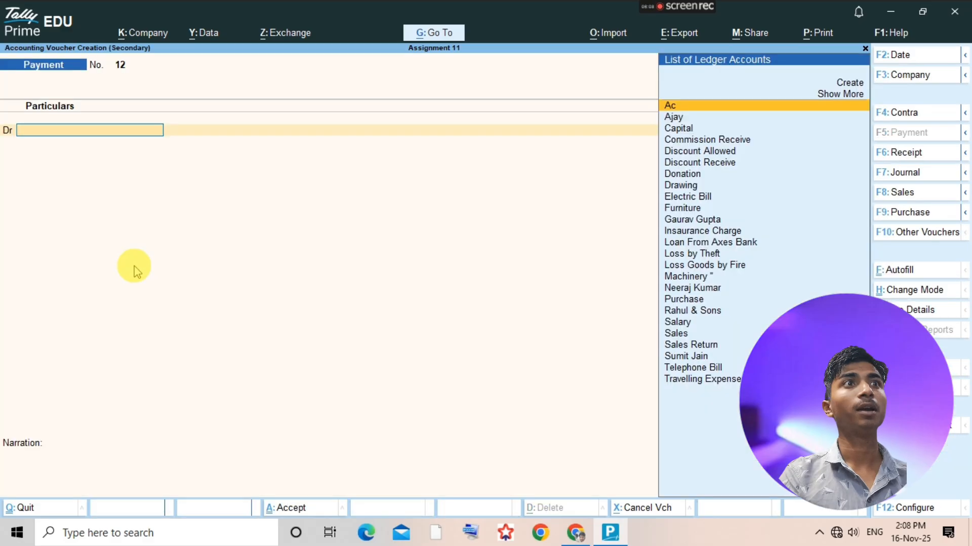
text(d)
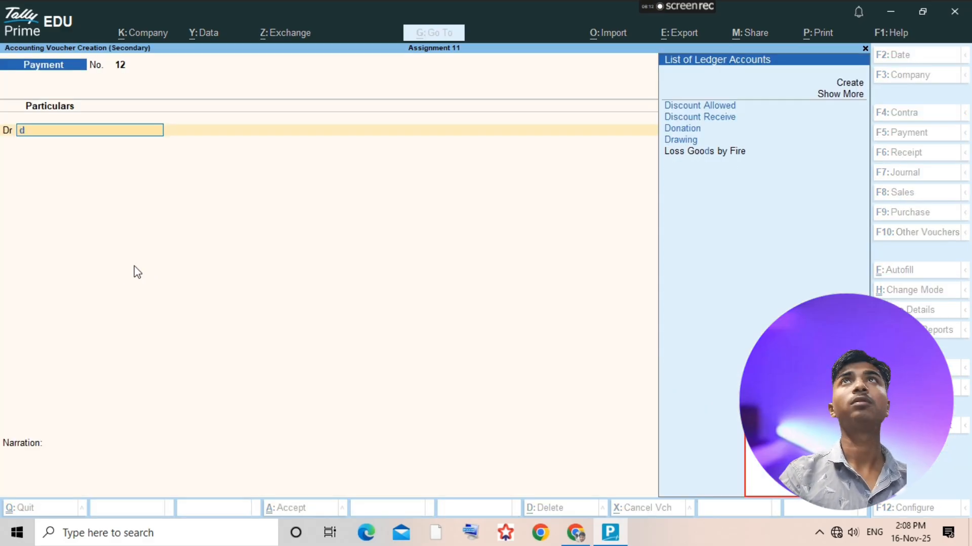
text(r)
key(Return)
- Debit Drawing with 700.00, credit Uco Bank with the same amount, and accept the payment voucher, returning to the ledger selection
key(alt+Tab)
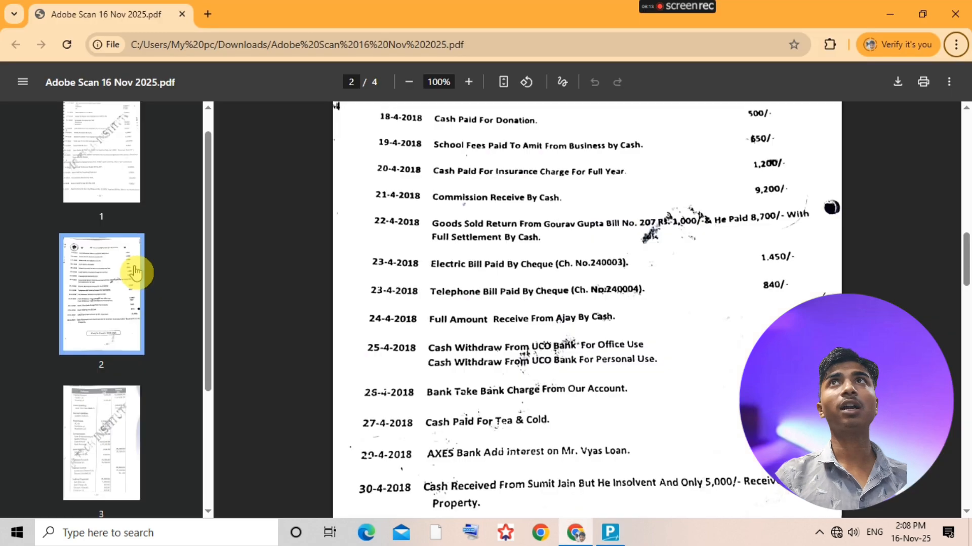
key(alt+Tab)
text(700)
key(Return)
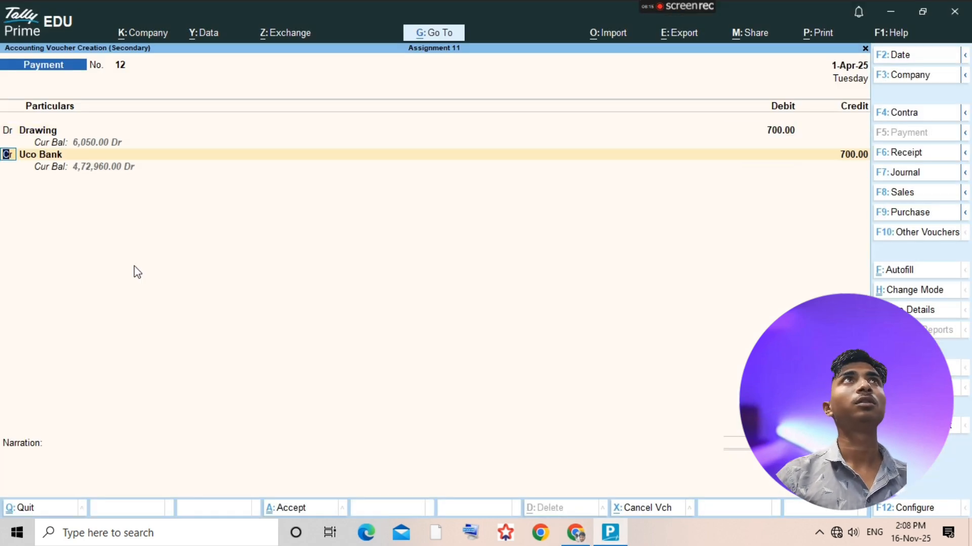
key(Return)
key(Return)
key(ctrl+a)
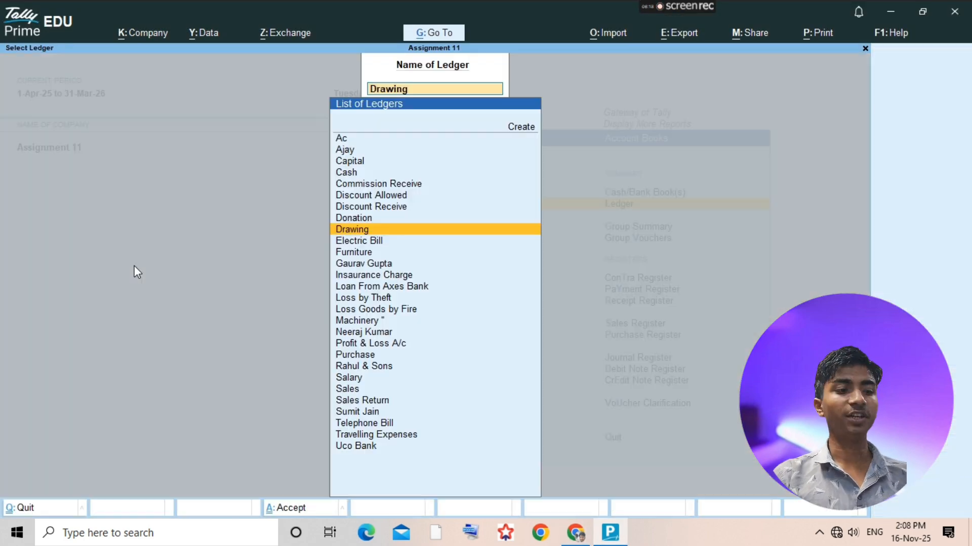
- Check the bank charge entry in the assignment PDF and create a Bank Charge ledger under Indirect Expenses
key(alt+Tab)
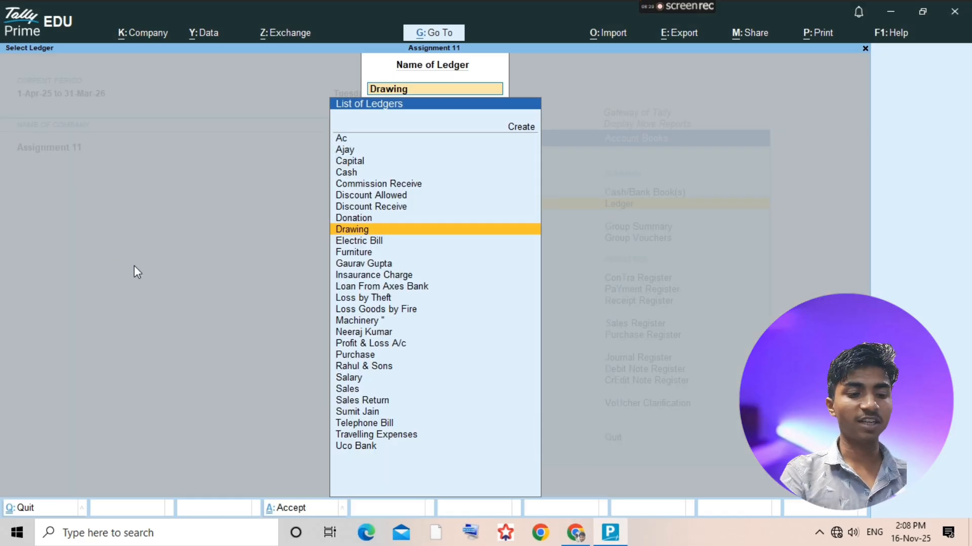
key(alt+c)
text(Ba)
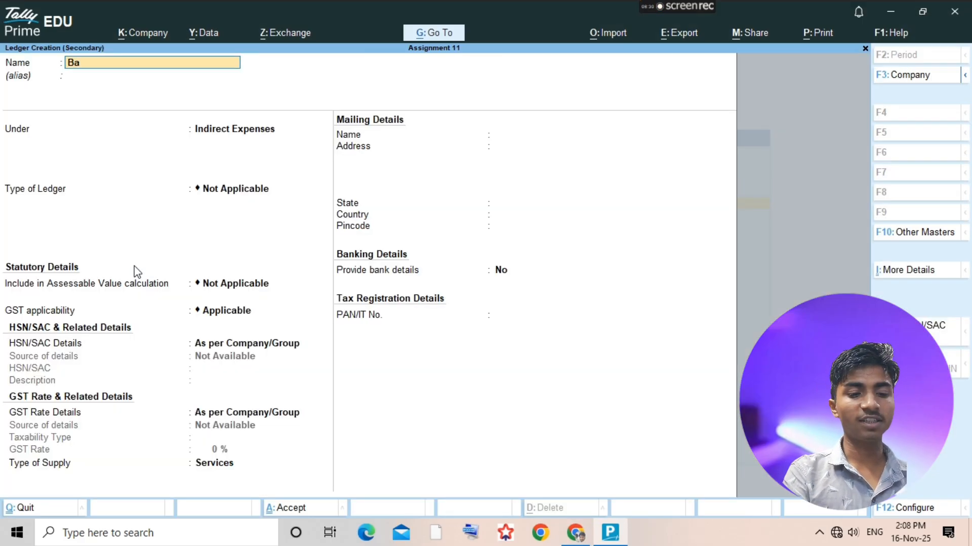
text(nk Char)
key(BackSpace)
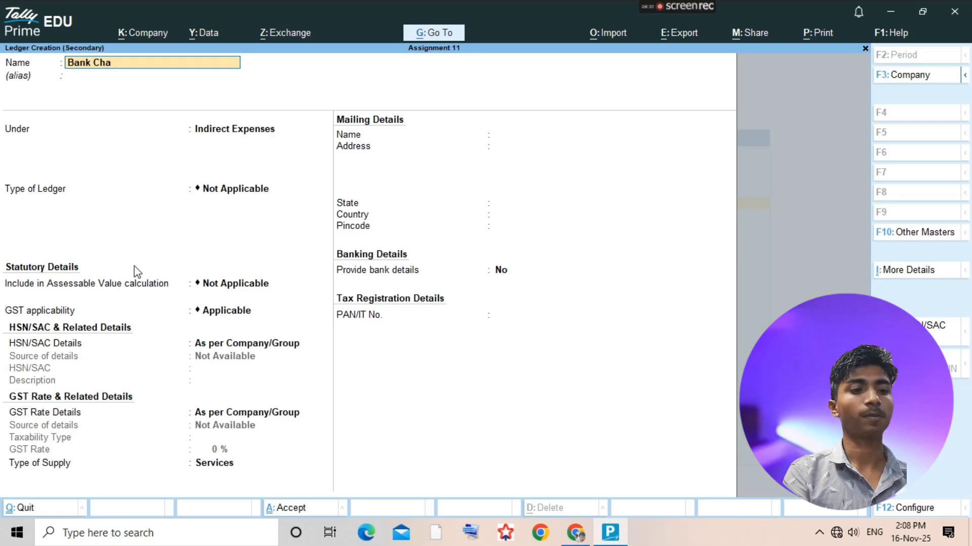
text(rge)
key(Return)
key(Return)
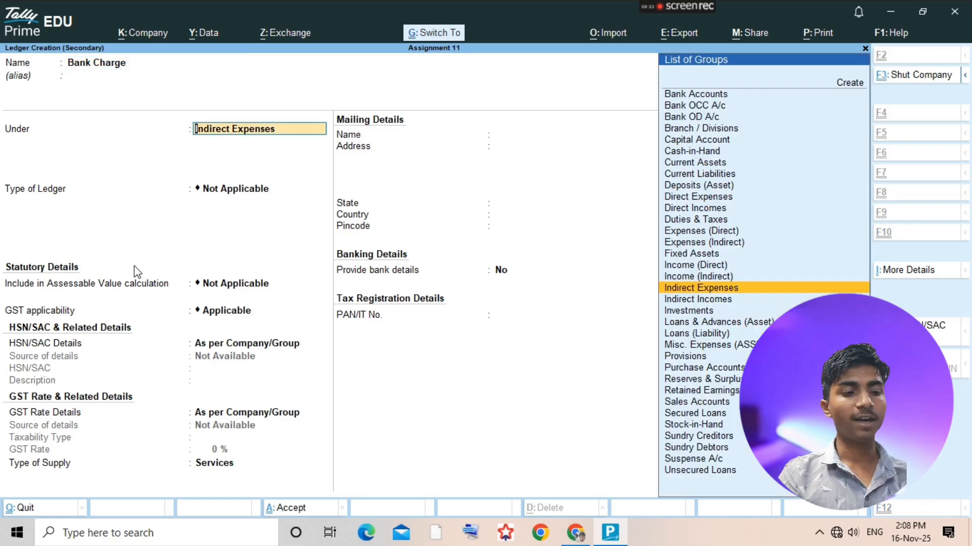
click(136, 271)
key(ctrl+a)
- Start a payment voucher from the Bank Charge ledger and debit Bank Charge with 500.00
key(alt+a)
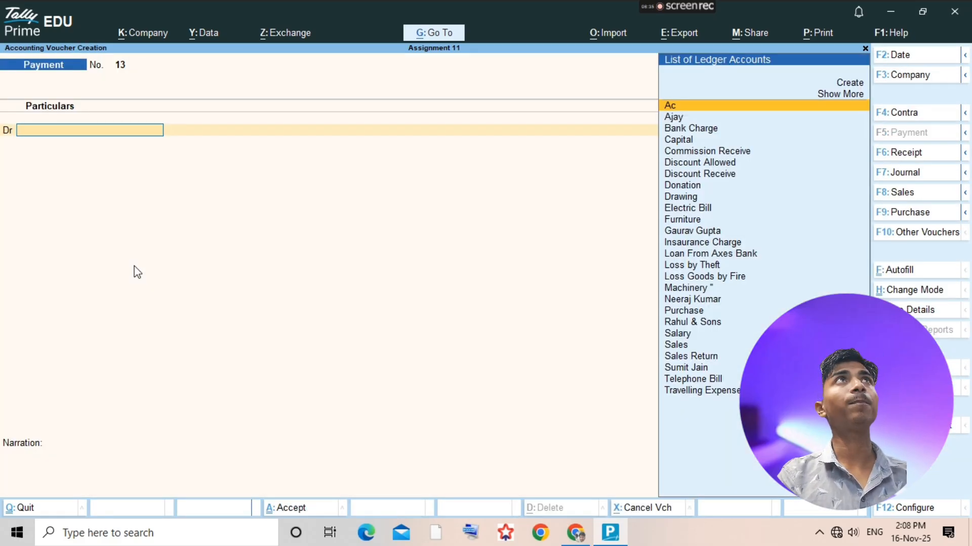
text(Bank)
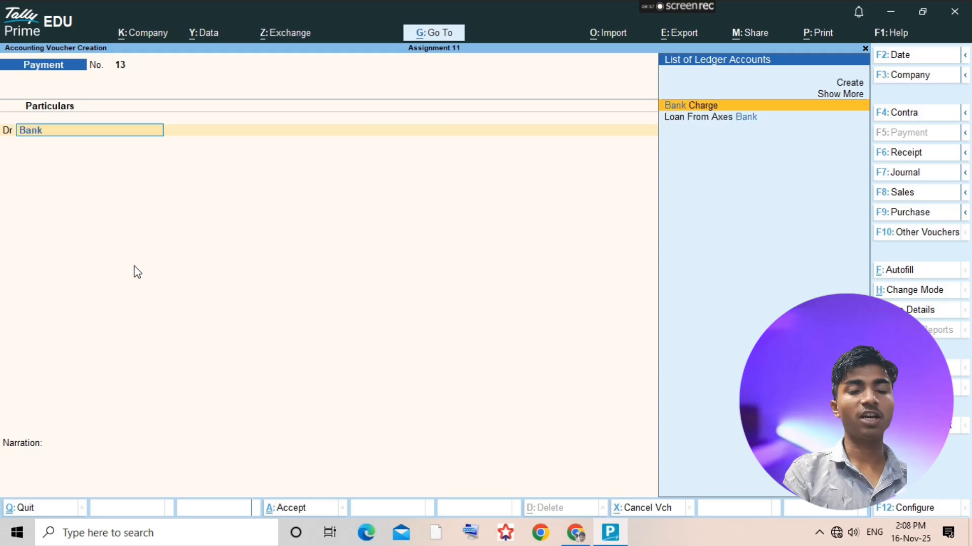
key(Return)
text(500)
key(Return)
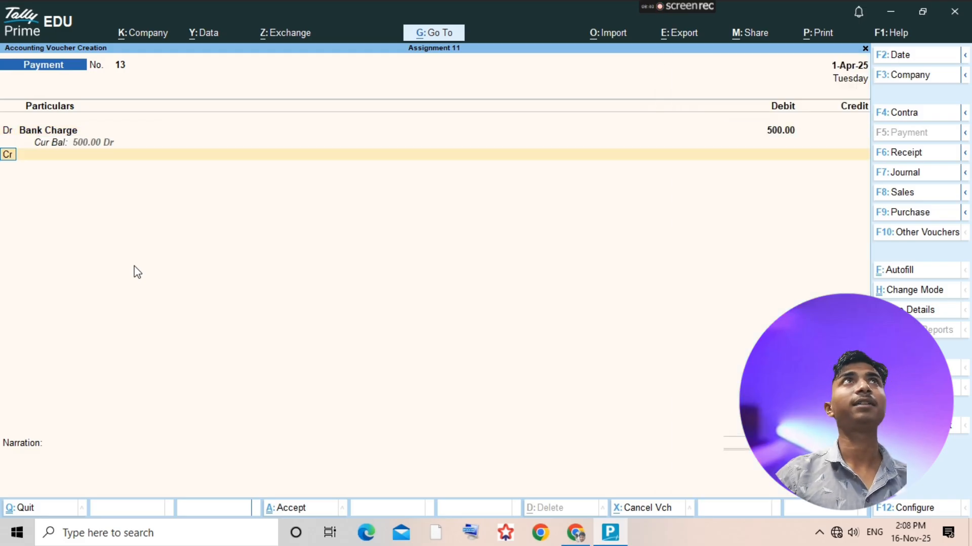
- Examine the bank charge transaction and the Indirect Expenses balances in the assignment PDF, then return to the voucher
key(alt+Tab)
click(135, 271)
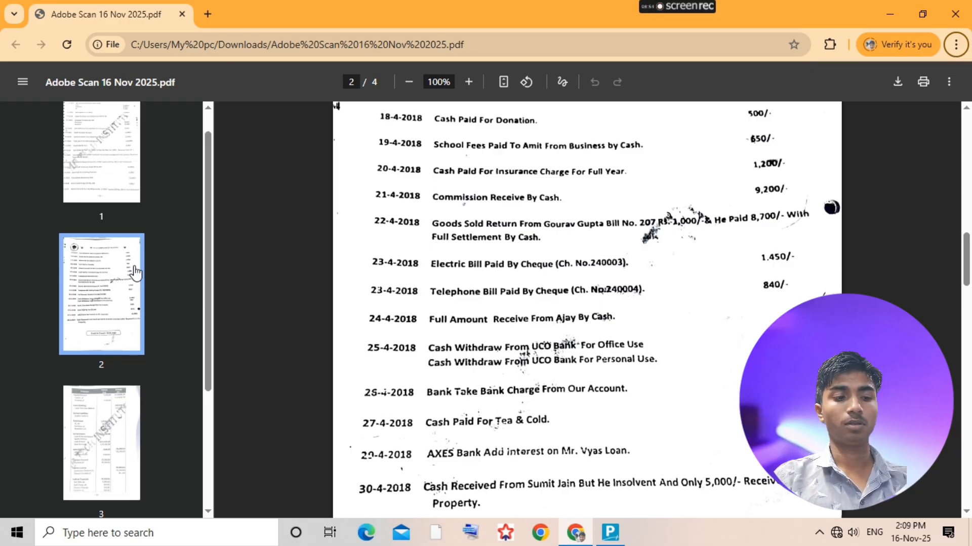
key(alt+Tab)
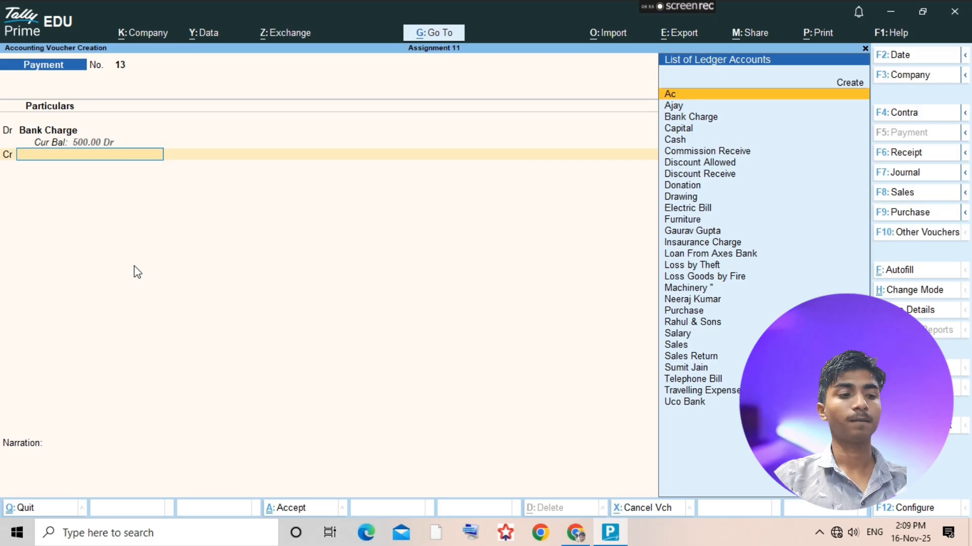
key(alt+Tab)
scroll(536, 362, down, 5)
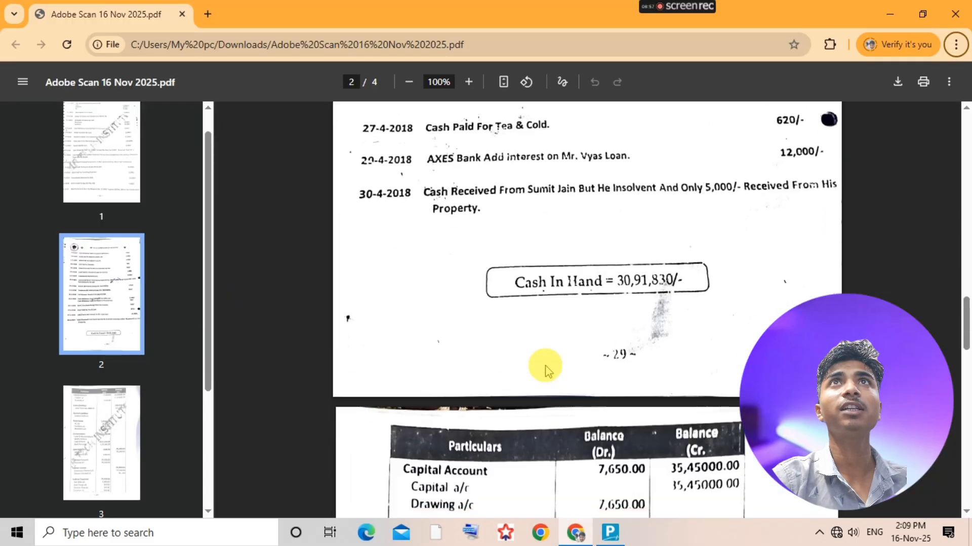
scroll(546, 371, down, 12)
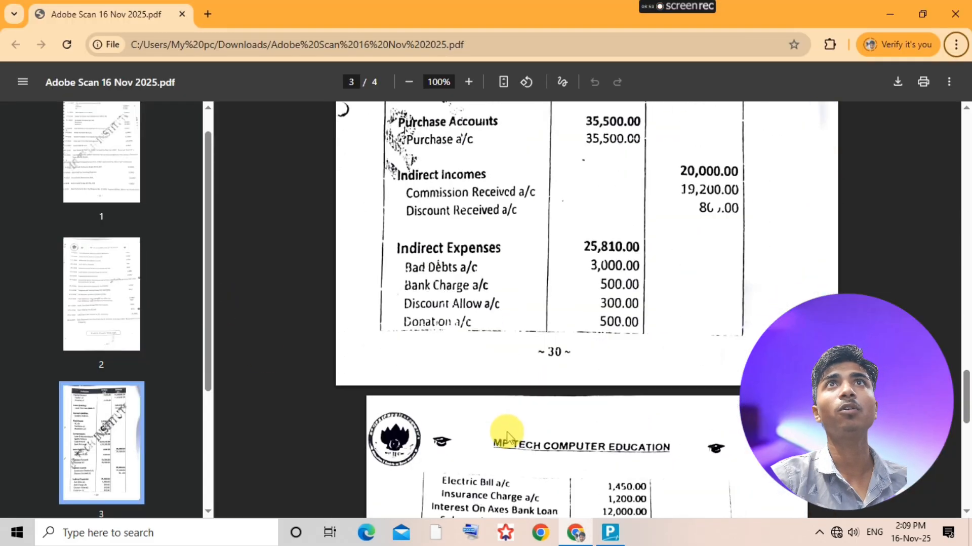
scroll(507, 435, down, 1)
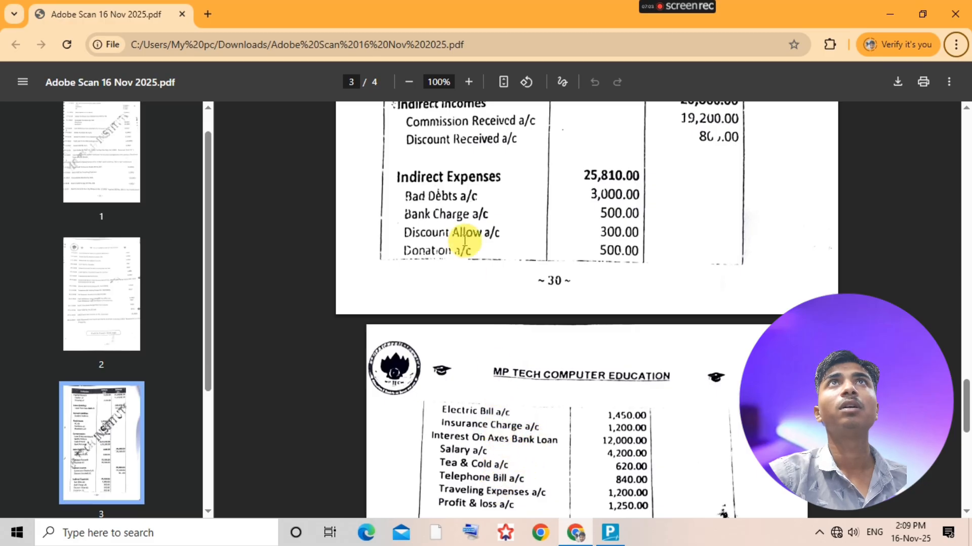
key(alt+Tab)
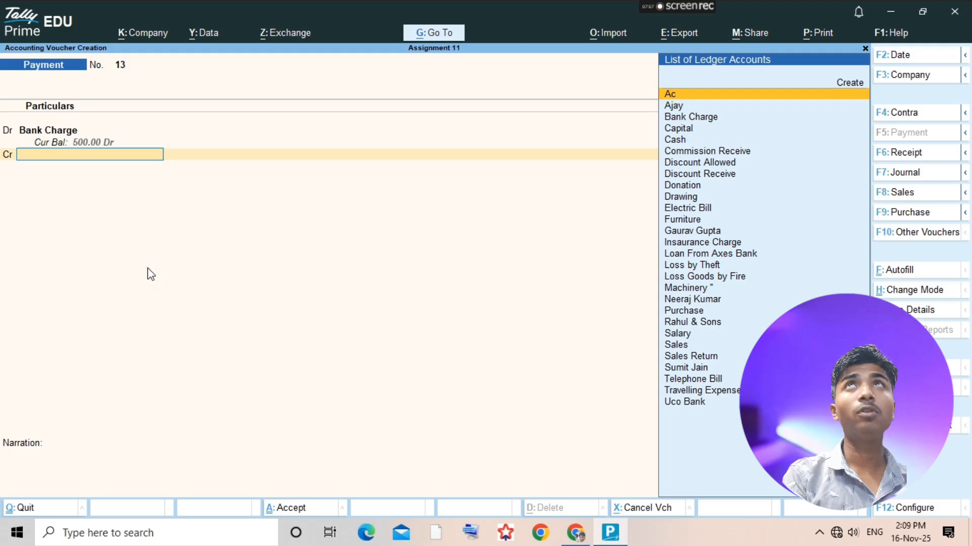
- Credit Loan From Axes Bank with 500.00, convert the voucher to a journal, accept it and return to the ledger selection
text(Loa)
key(Return)
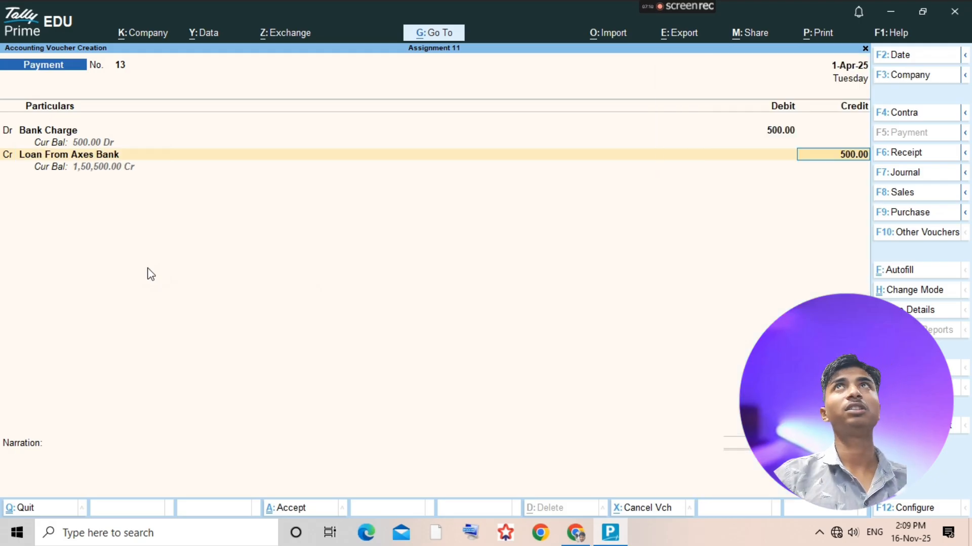
key(ctrl+a)
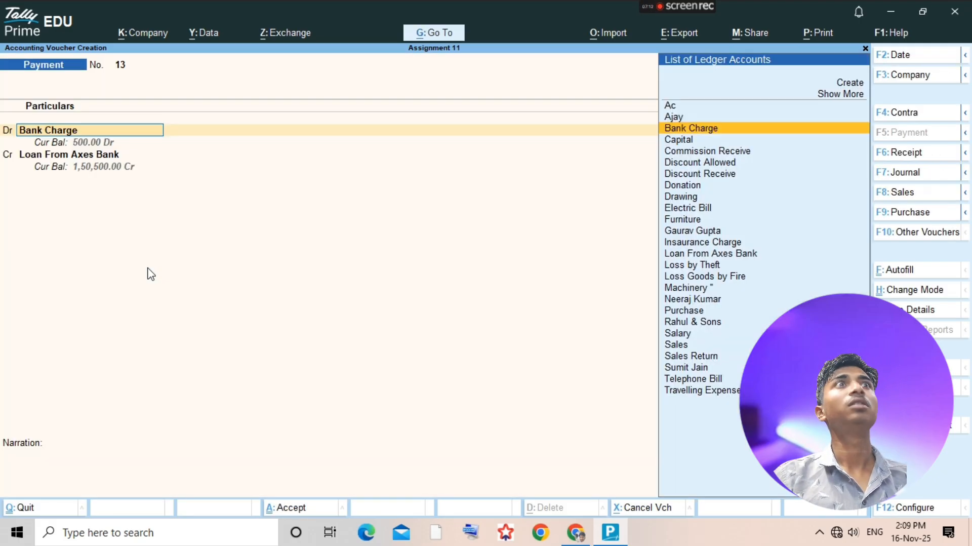
key(F7)
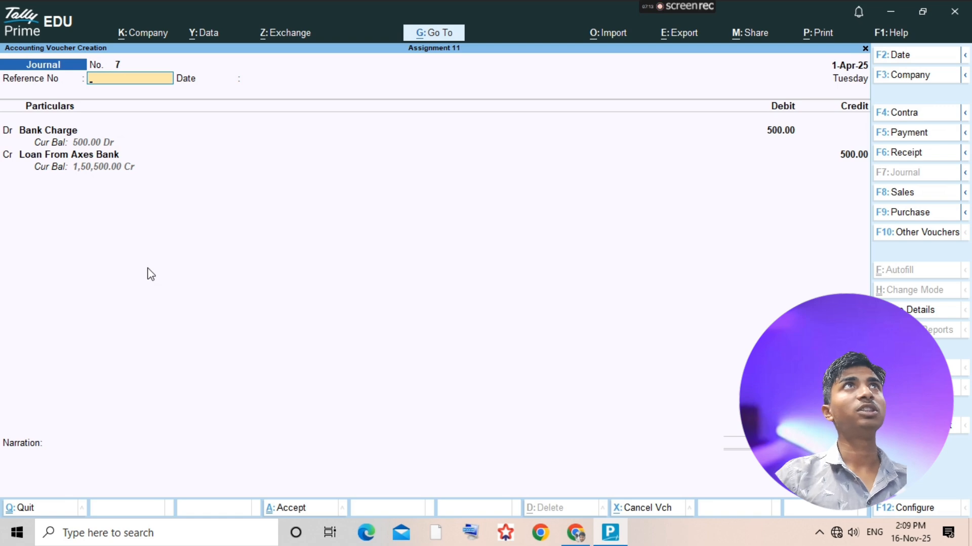
key(ctrl+a)
key(Escape)
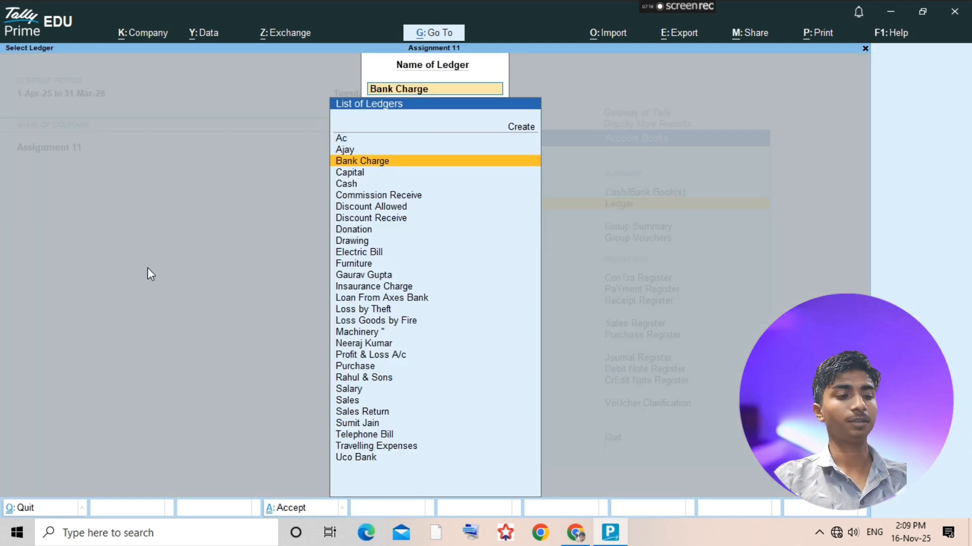
- Check the 27-4-2018 entry in the assignment PDF and create a Tea & Cold ledger under Indirect Expenses
key(alt+Tab)
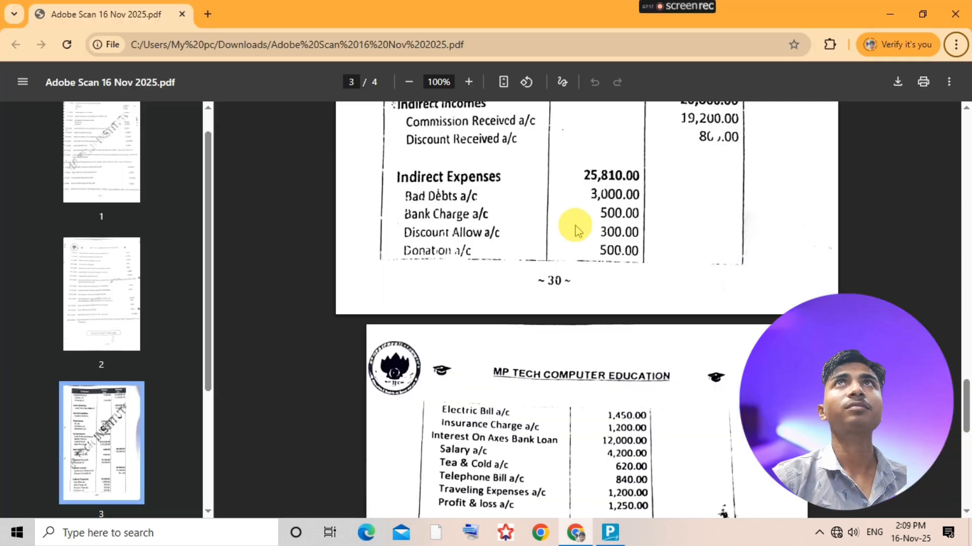
scroll(572, 223, up, 15)
scroll(649, 342, up, 5)
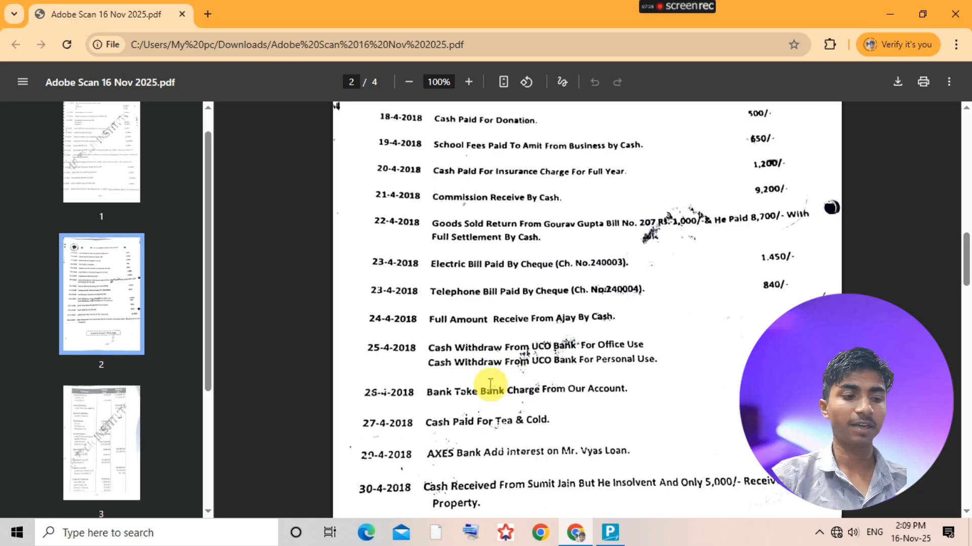
key(alt+Tab)
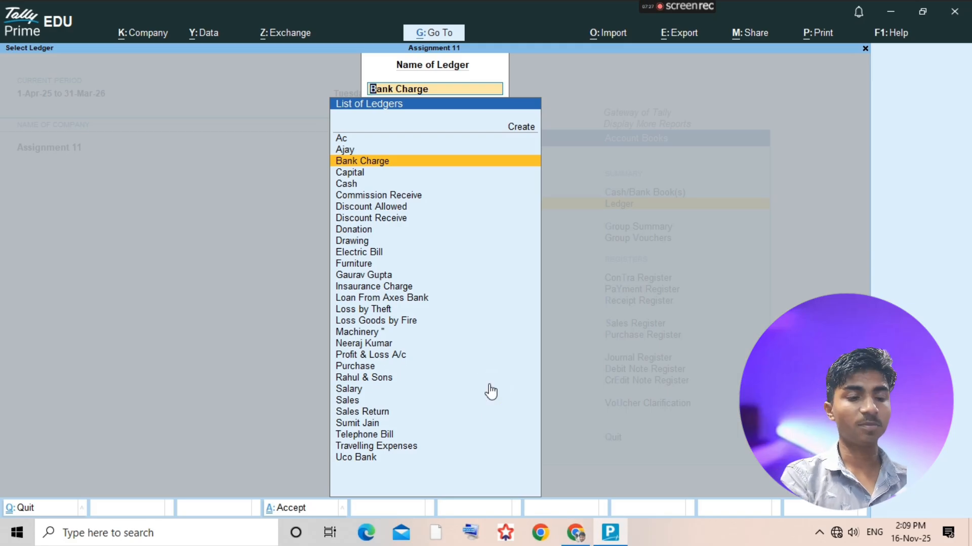
key(alt+c)
text(Tea)
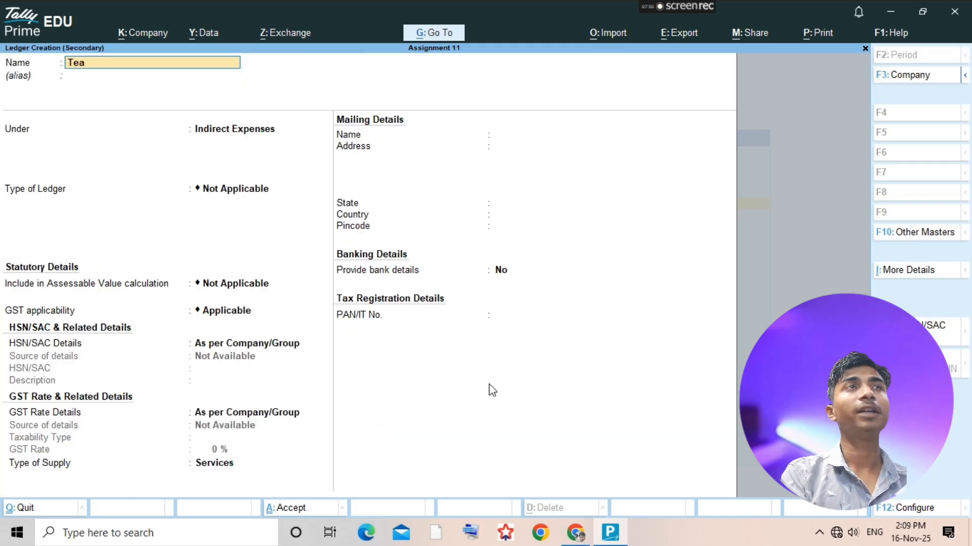
text( %)
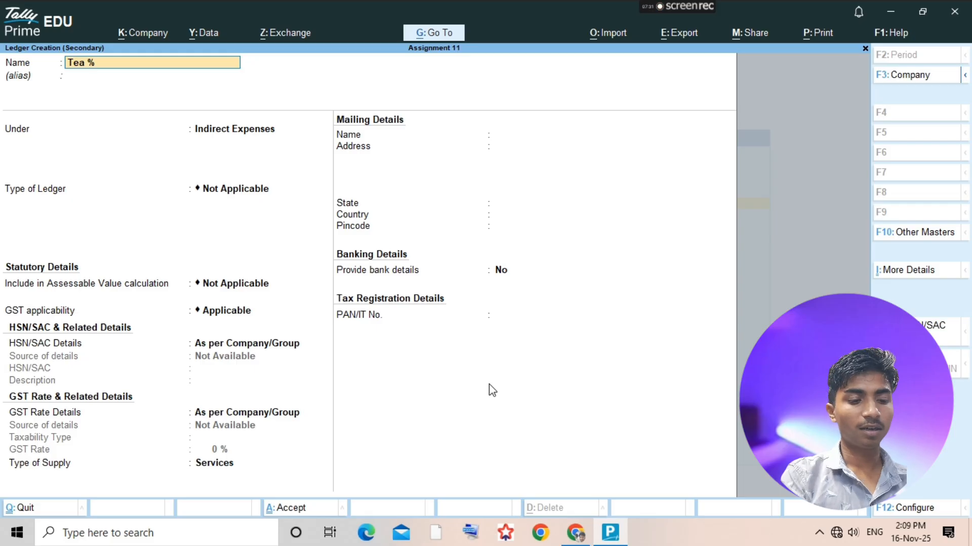
key(BackSpace)
text(&)
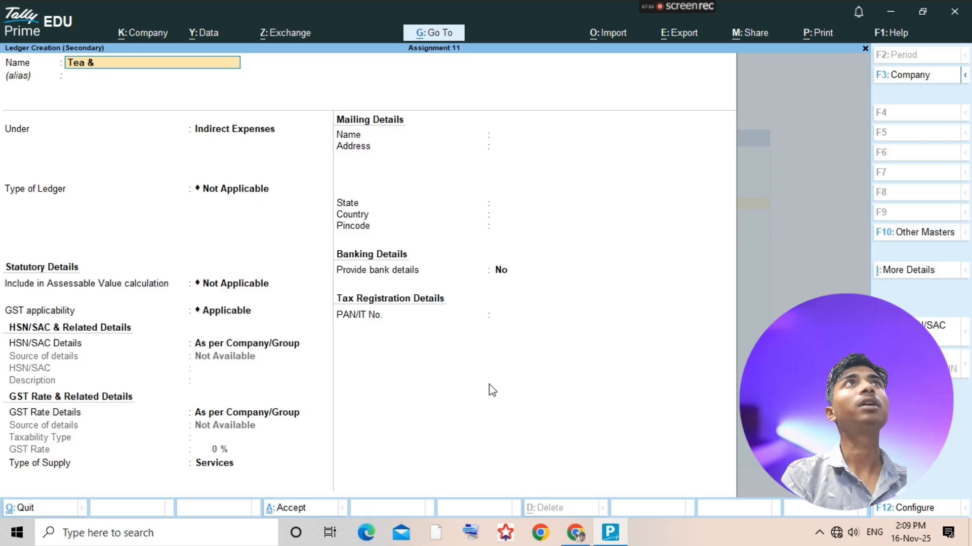
text( Cold)
key(Return)
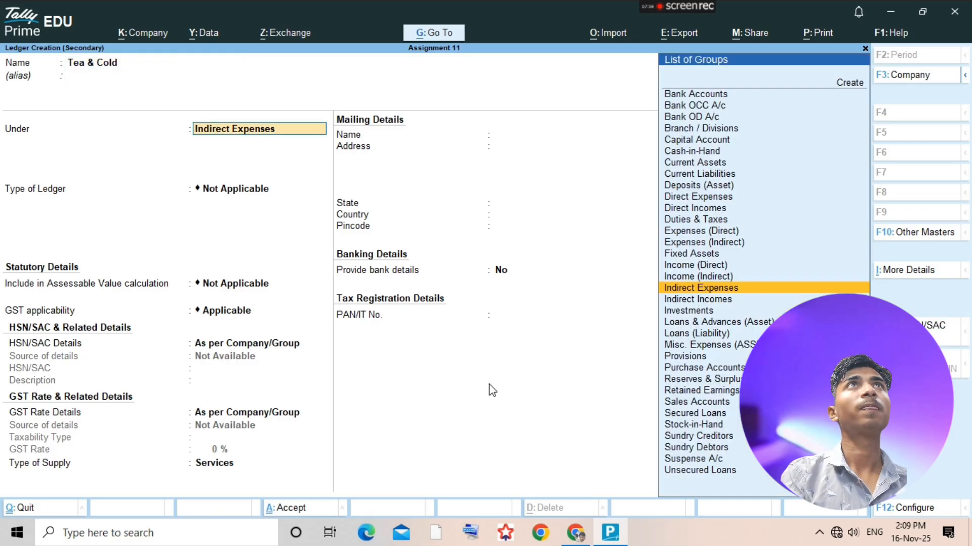
key(ctrl+a)
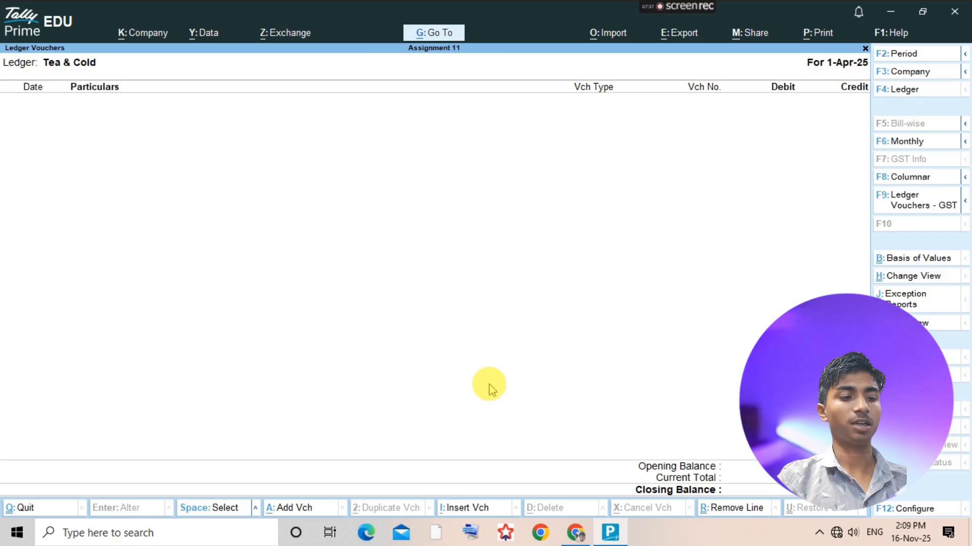
- Record a payment voucher that debits Tea & Cold with 620.00 and credits Cash, and accept it
key(alt+a)
key(F5)
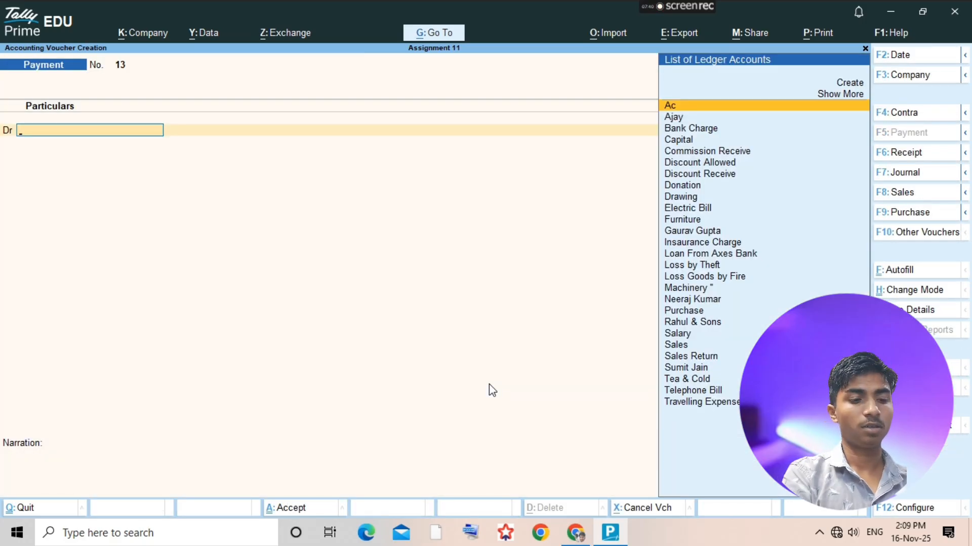
text(Tea)
key(Return)
text(62)
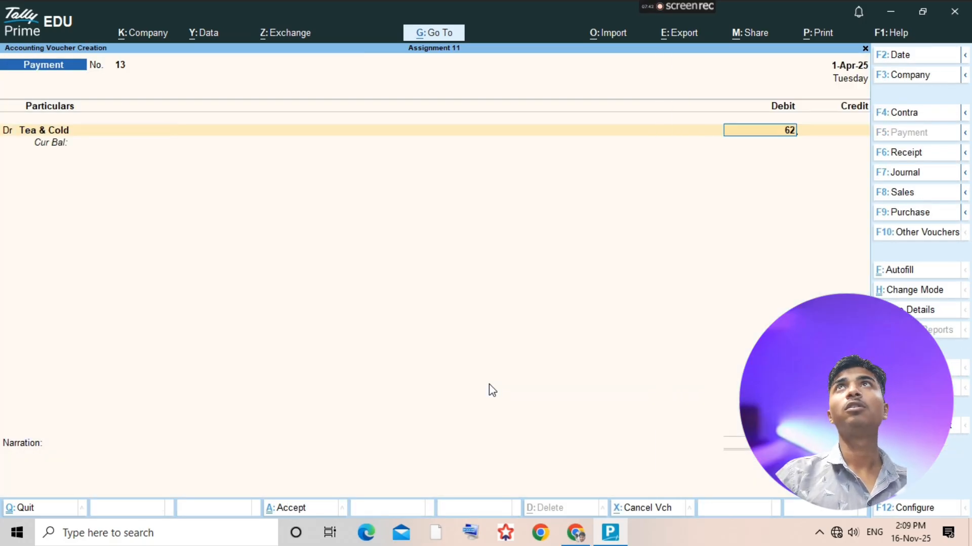
text(0)
key(Return)
text(Cash)
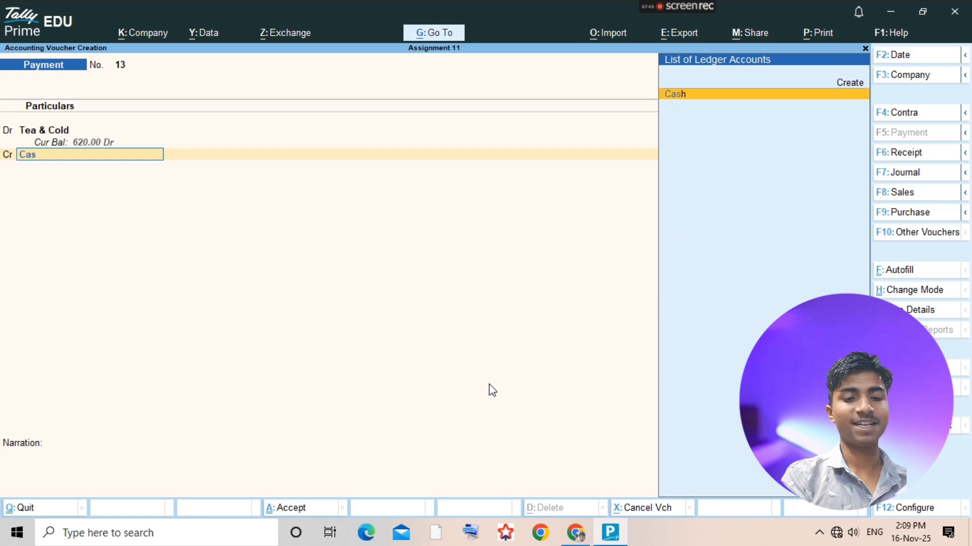
key(Return)
key(ctrl+a)
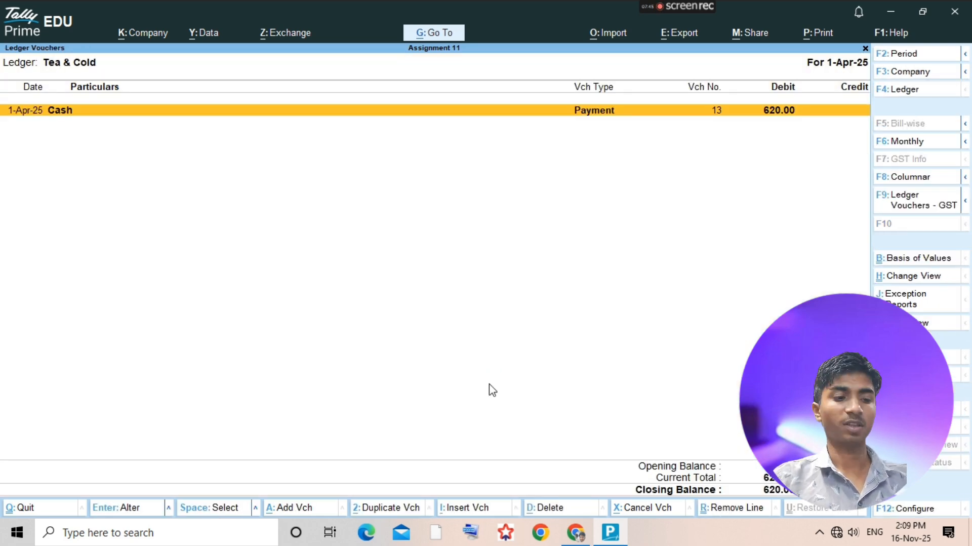
- Check the late-April entries in the assignment PDF, then review the Bank Charge ledger's journal voucher in TallyPrime and return to the ledger selection
key(alt+Tab)
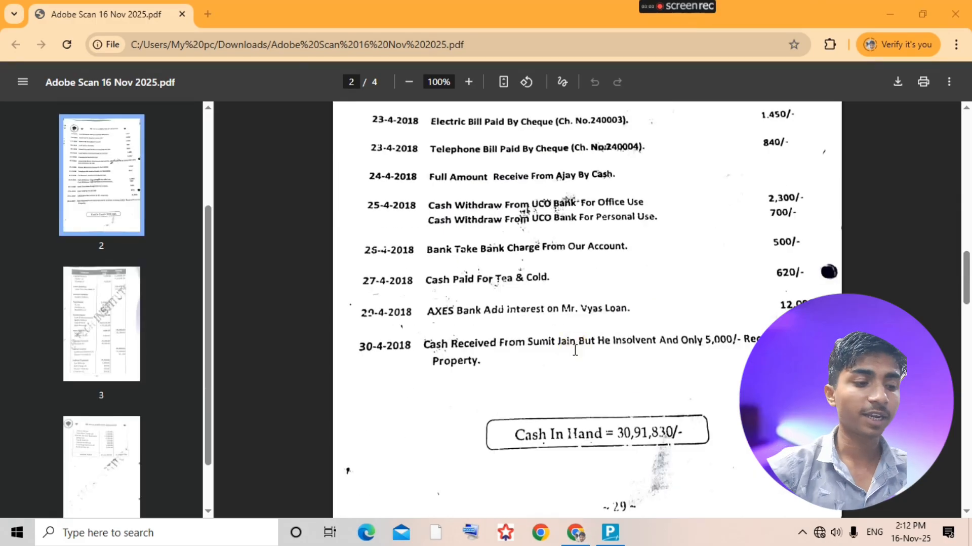
key(alt+Tab)
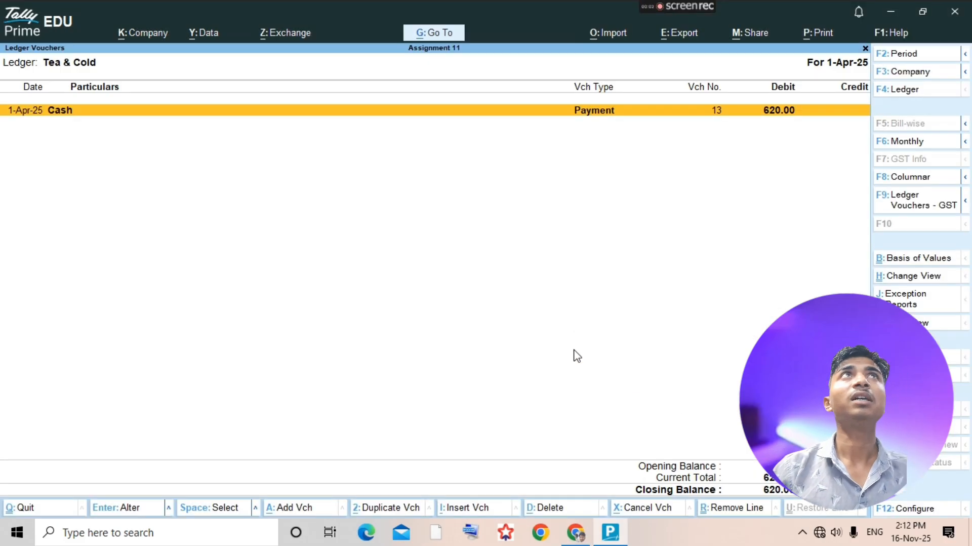
key(Escape)
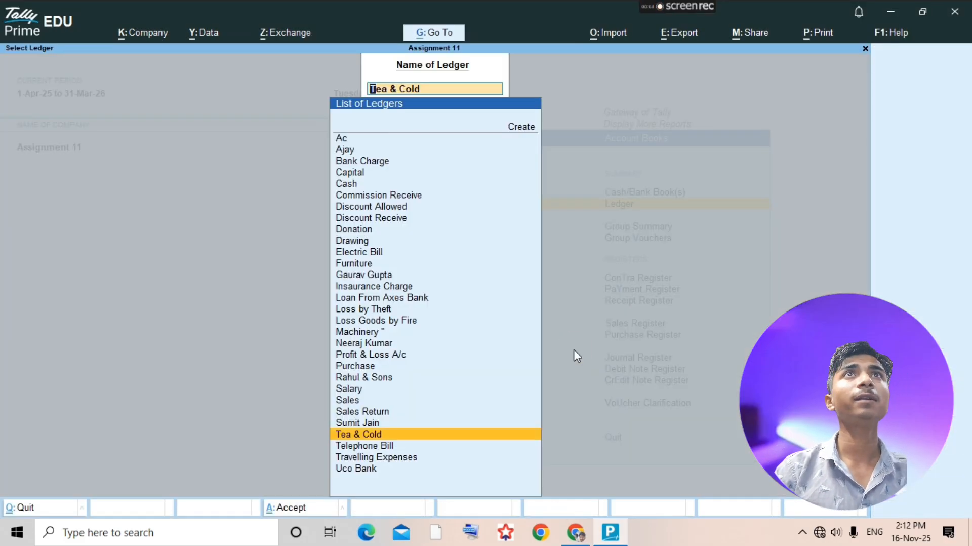
text(Bank)
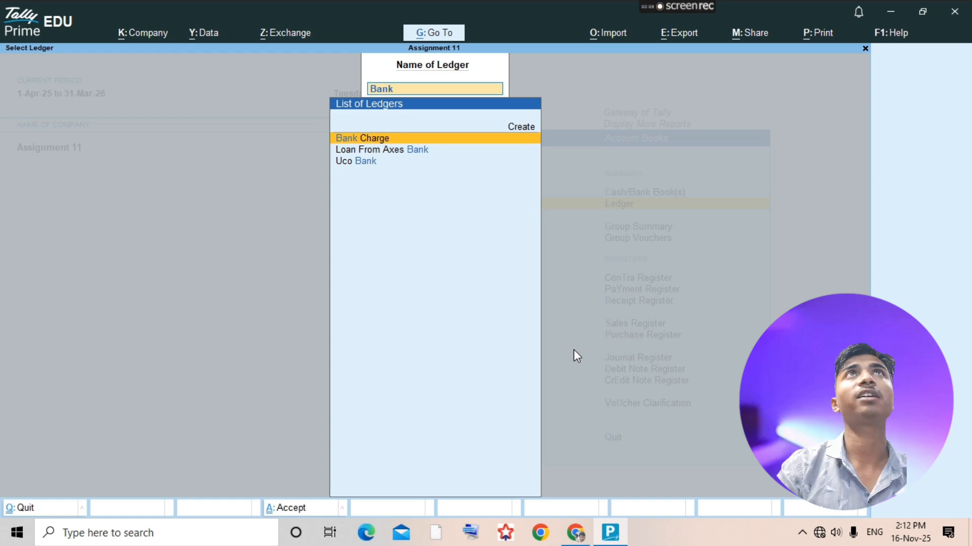
key(Return)
click(573, 348)
key(Return)
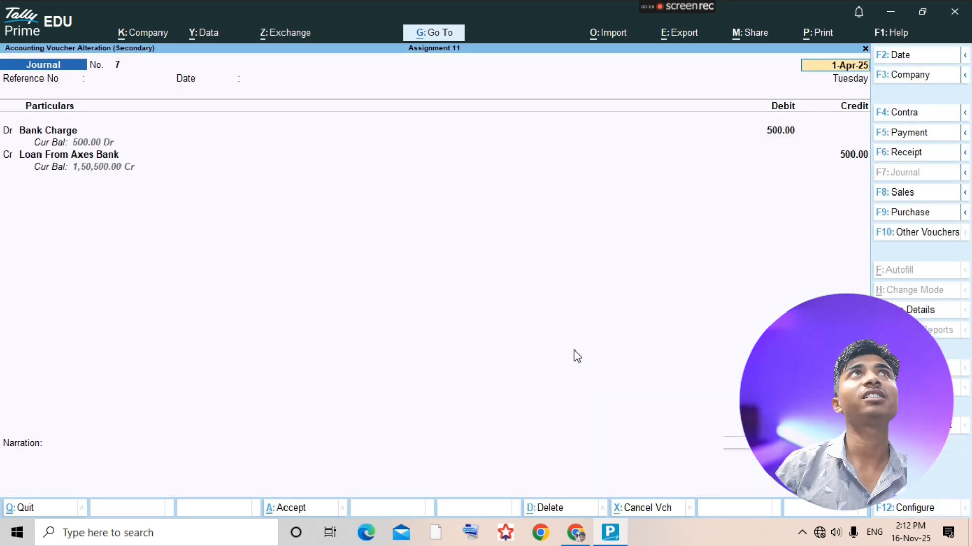
key(BackSpace)
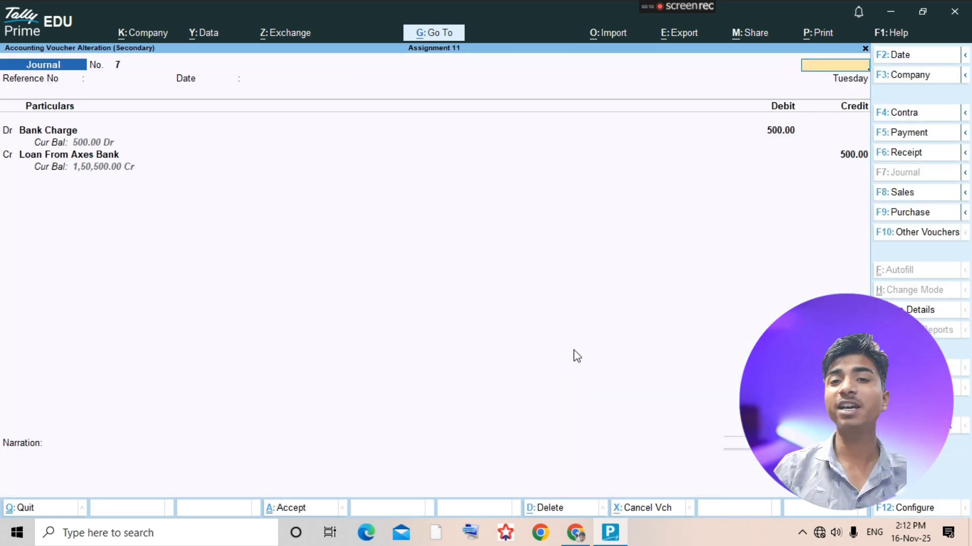
key(Escape)
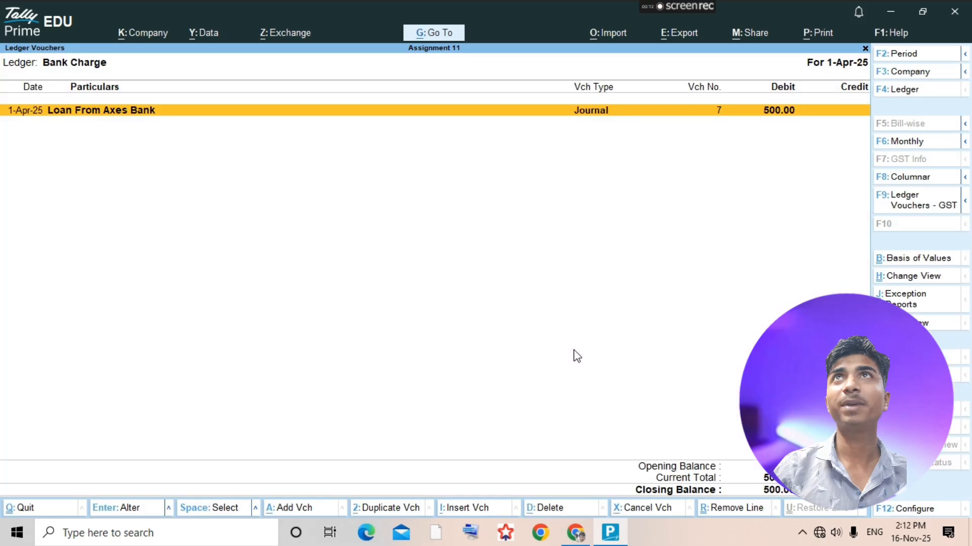
key(Escape)
- Check the 29-4-2018 loan interest entry in the assignment PDF and create an Interest Add on Axes Bank ledger under Indirect Expenses
key(alt+Tab)
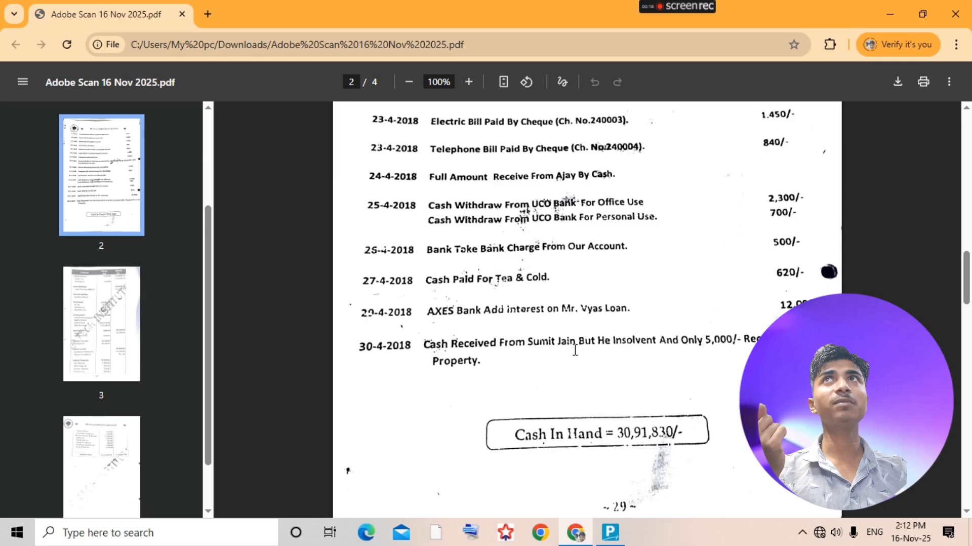
key(alt+Tab)
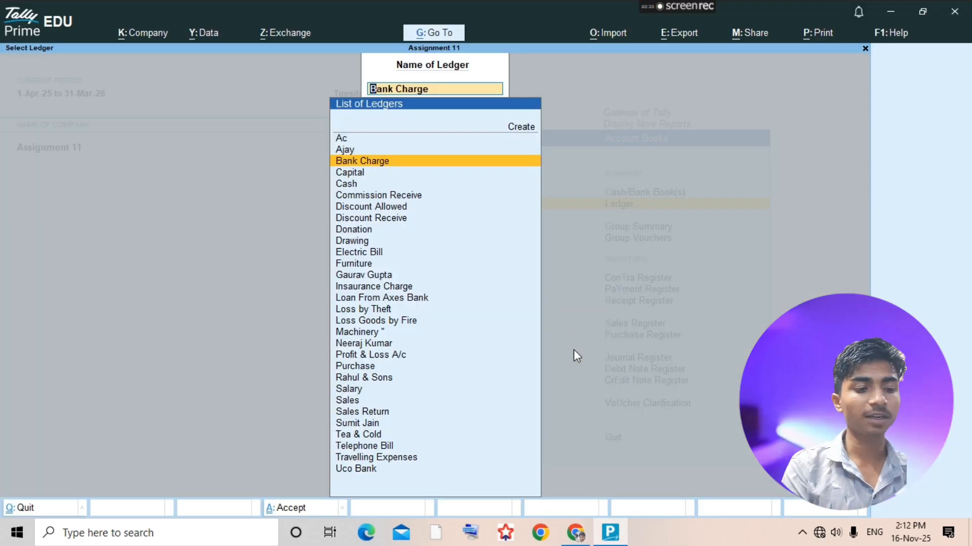
key(alt+c)
text(Interest a)
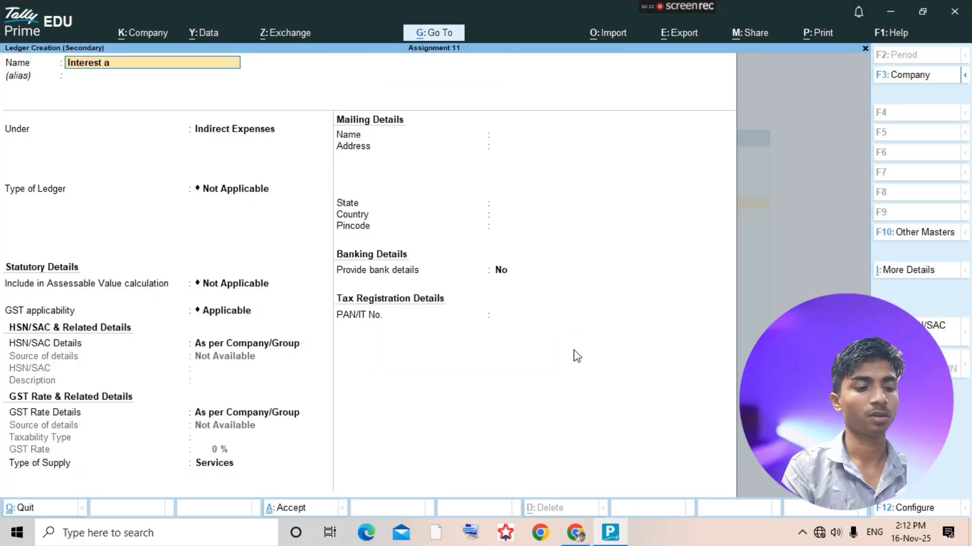
key(BackSpace)
text(Add on)
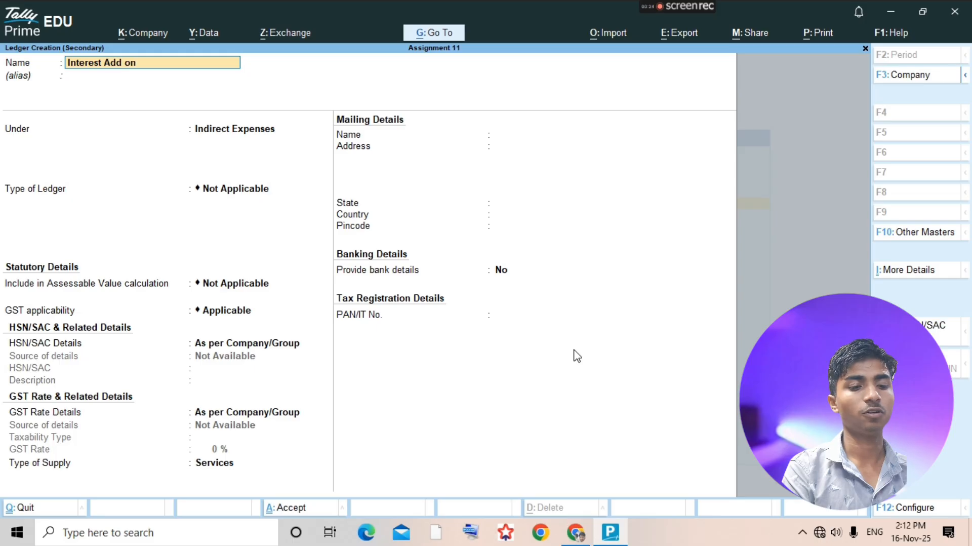
text( Axes Bank)
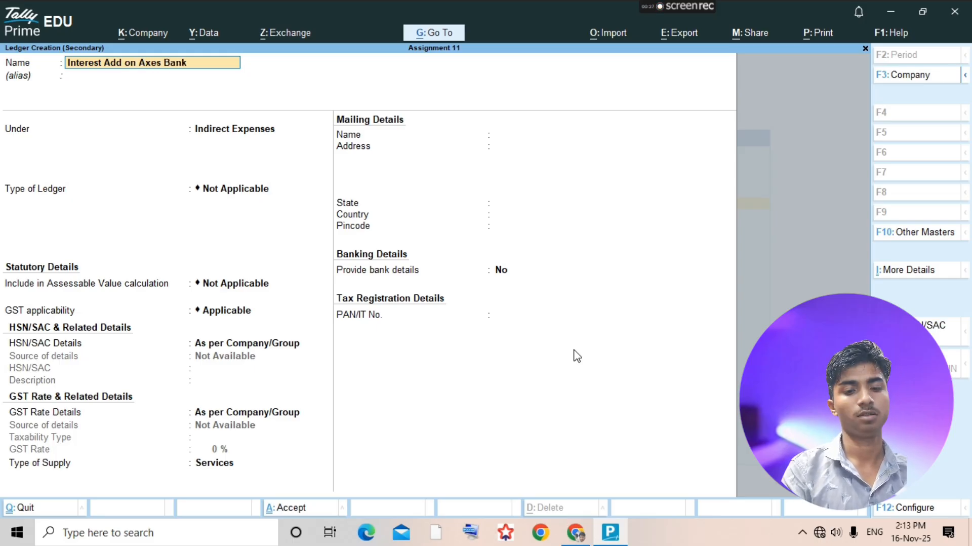
key(Return)
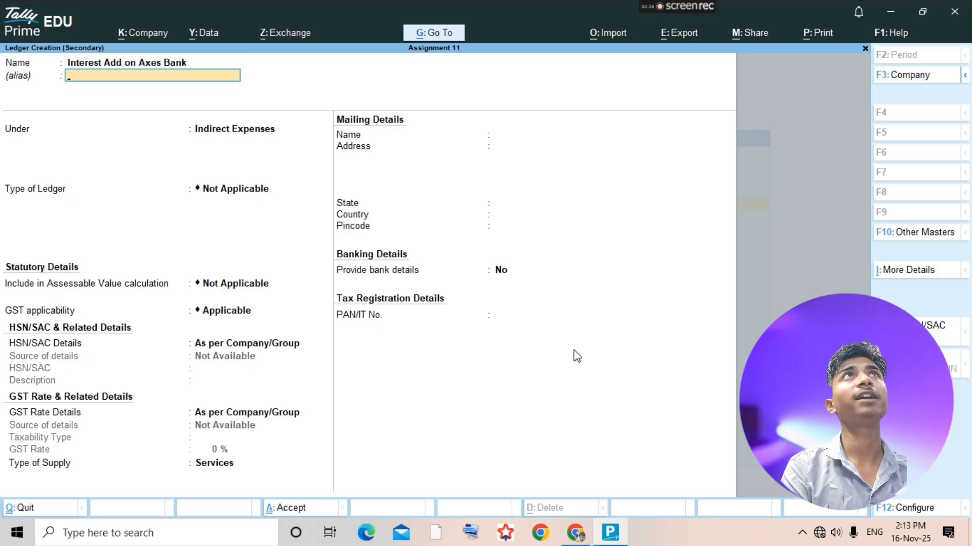
key(ctrl+a)
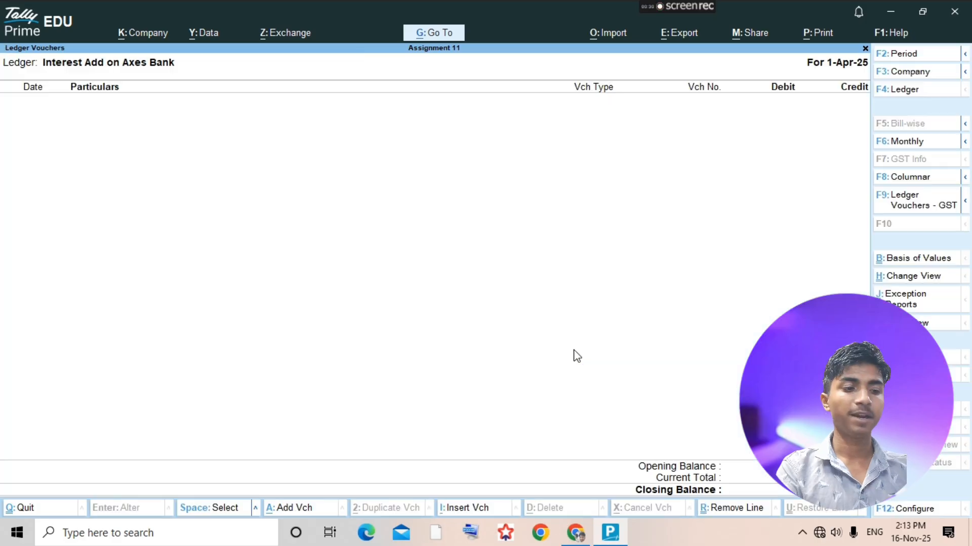
- Record a journal voucher debiting Interest Add on Axes Bank and crediting Loan From Axes Bank with 12,000.00, accept it and return to the ledger selection
key(alt+a)
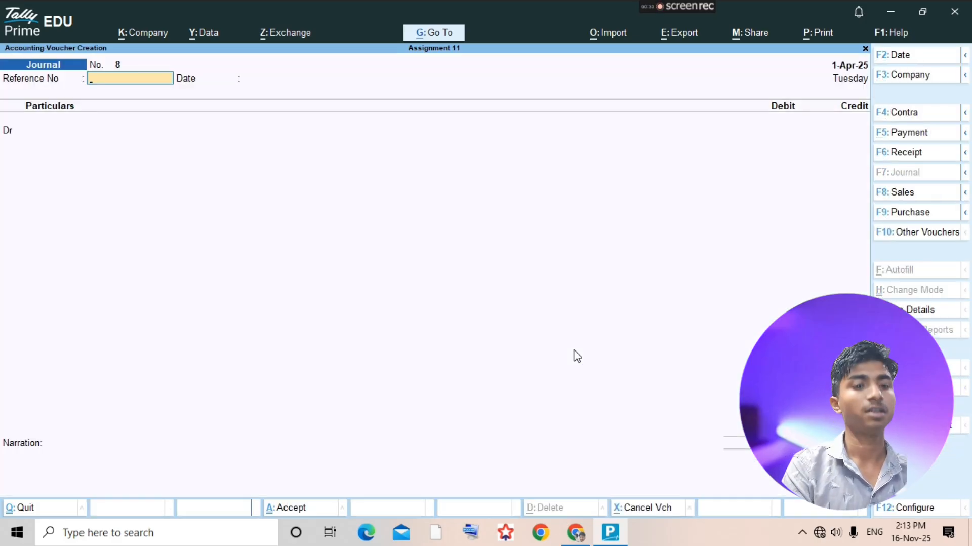
key(Return)
key(Return)
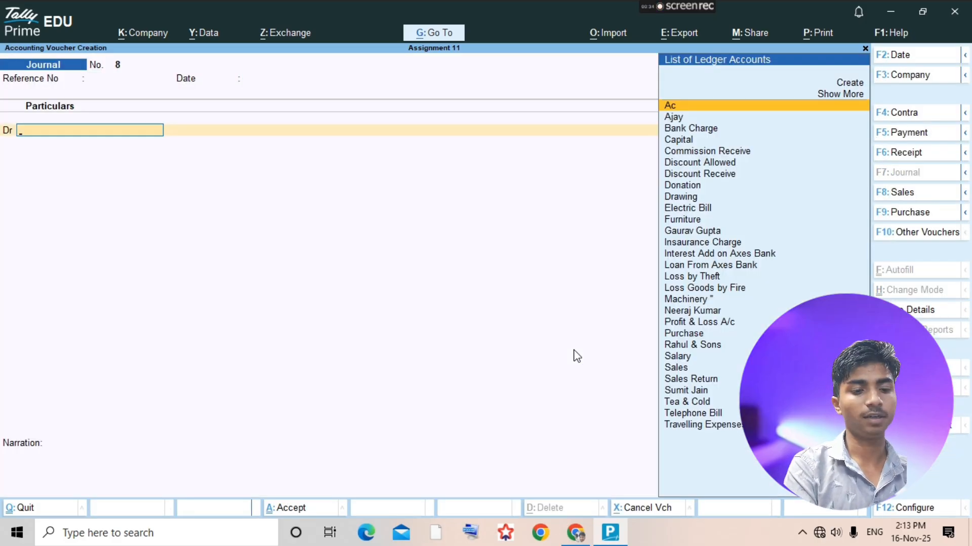
text(inter)
key(Return)
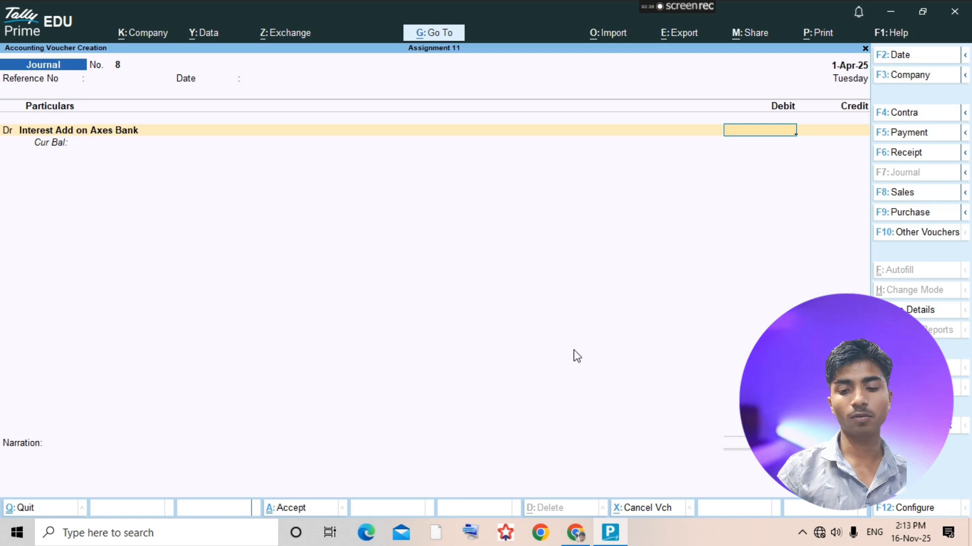
text(12000)
key(Return)
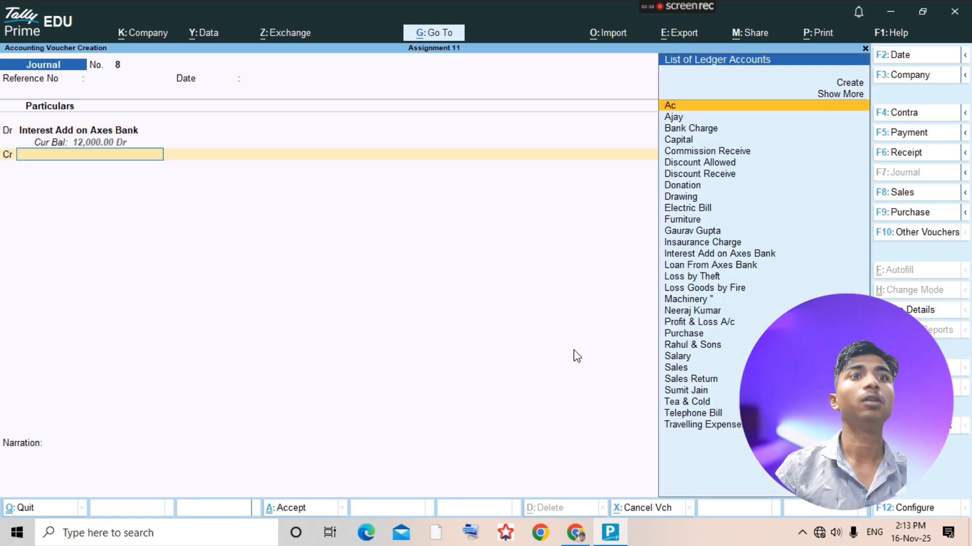
text(Loa)
key(Return)
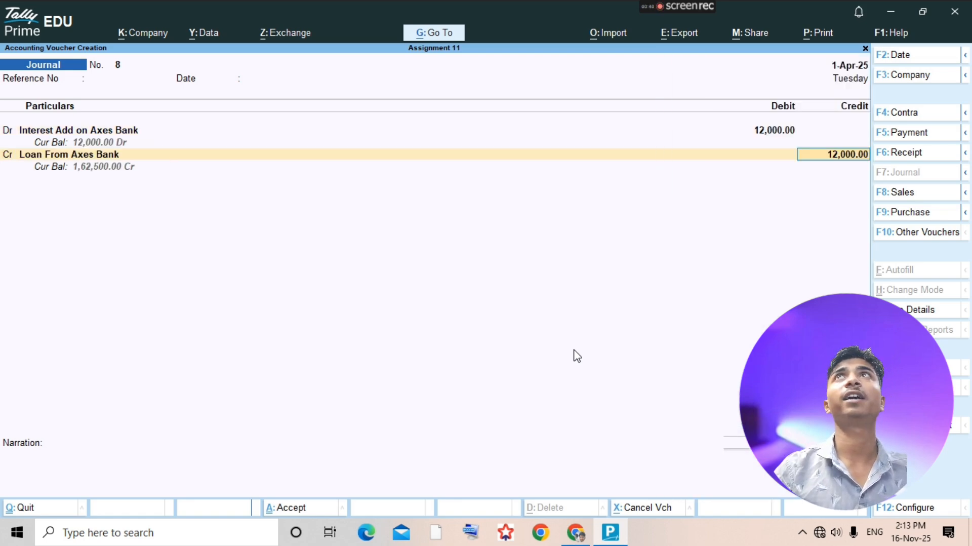
key(ctrl+a)
key(Escape)
- Examine the 30-4-2018 insolvency entry and the earlier transactions in the assignment PDF, then open the insolvent customer's ledger in TallyPrime
key(alt+Tab)
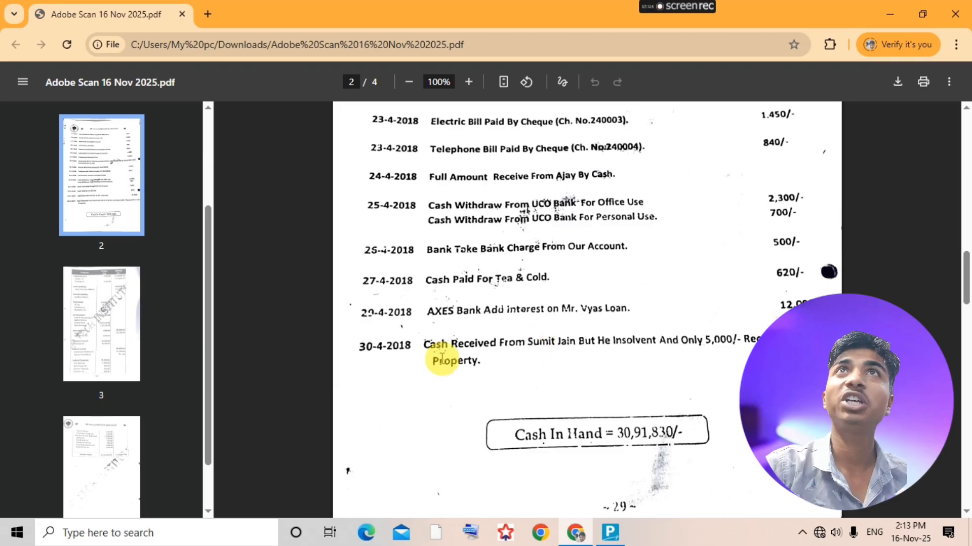
scroll(542, 367, up, 10)
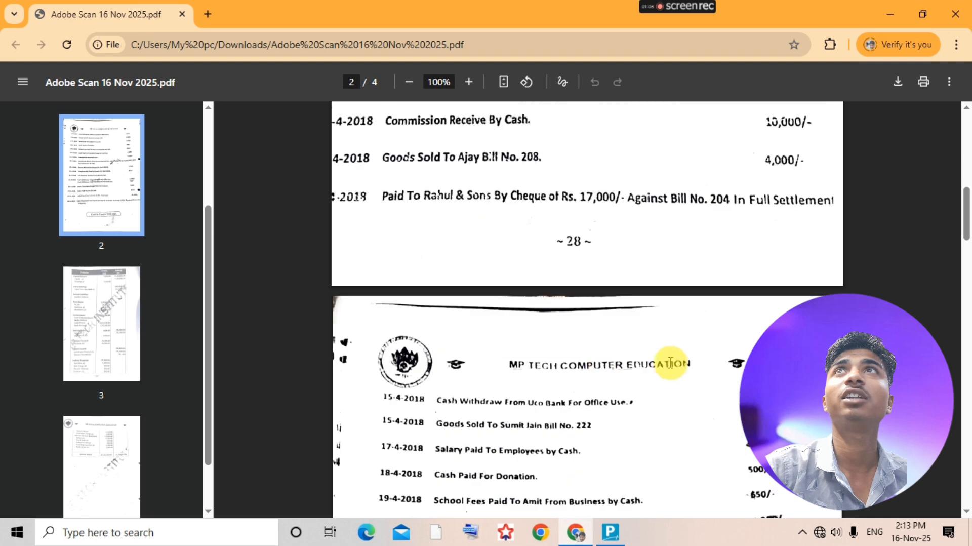
scroll(666, 369, down, 2)
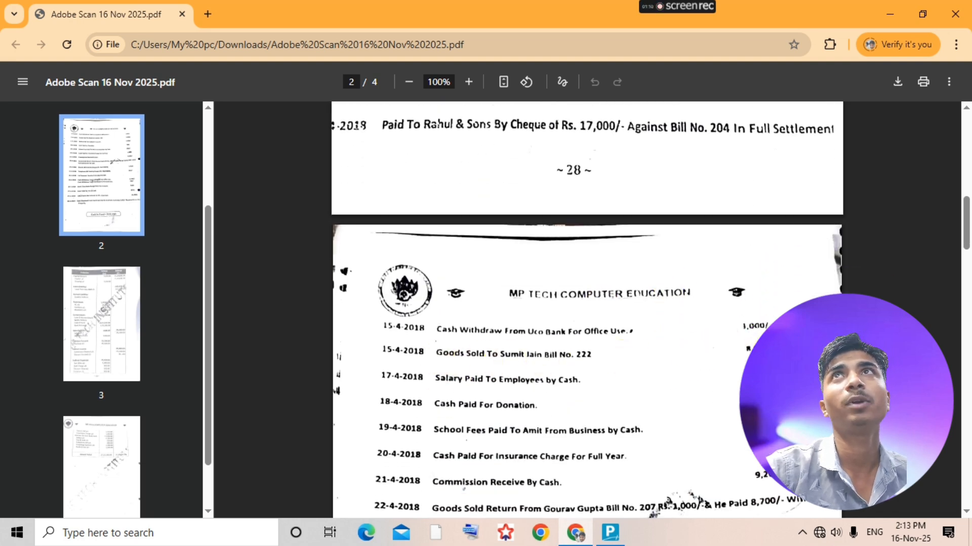
scroll(582, 364, down, 10)
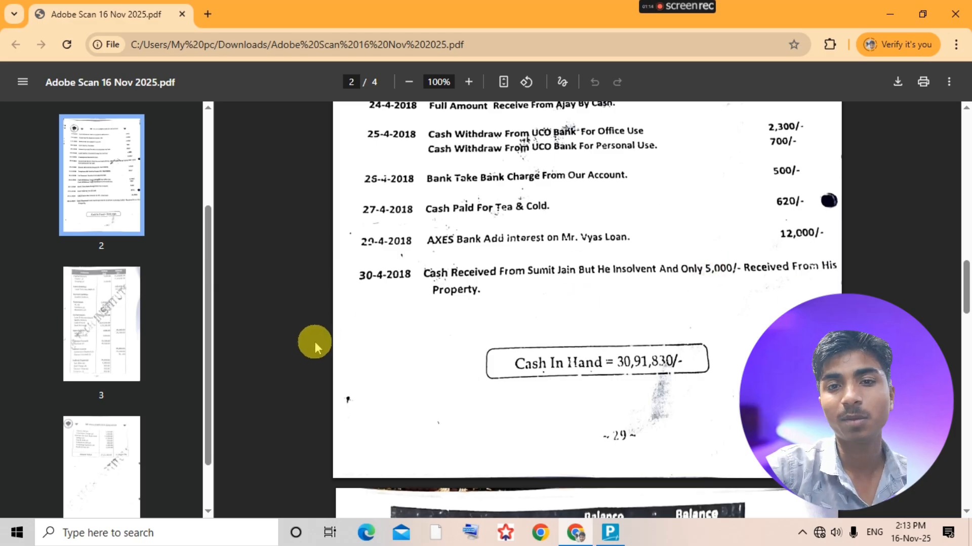
key(alt+Tab)
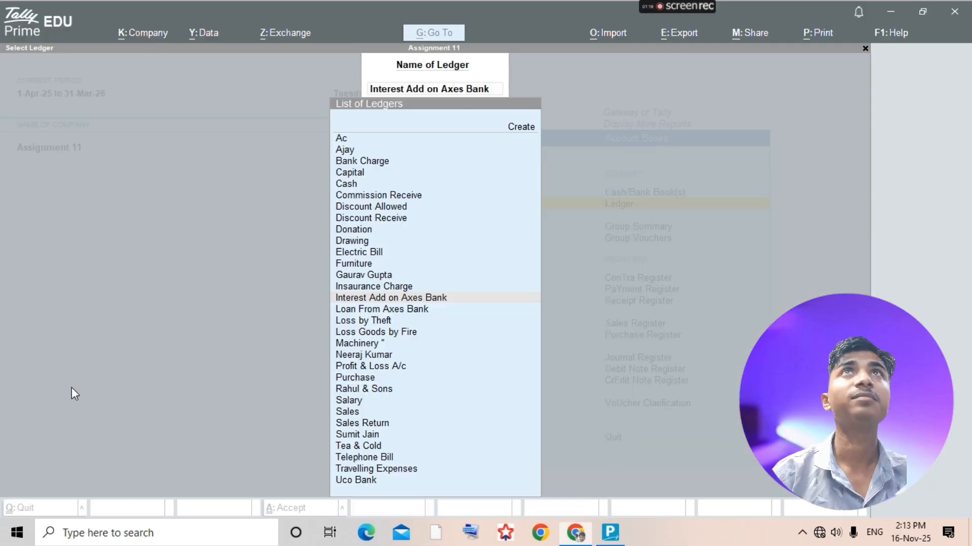
text(Sumi)
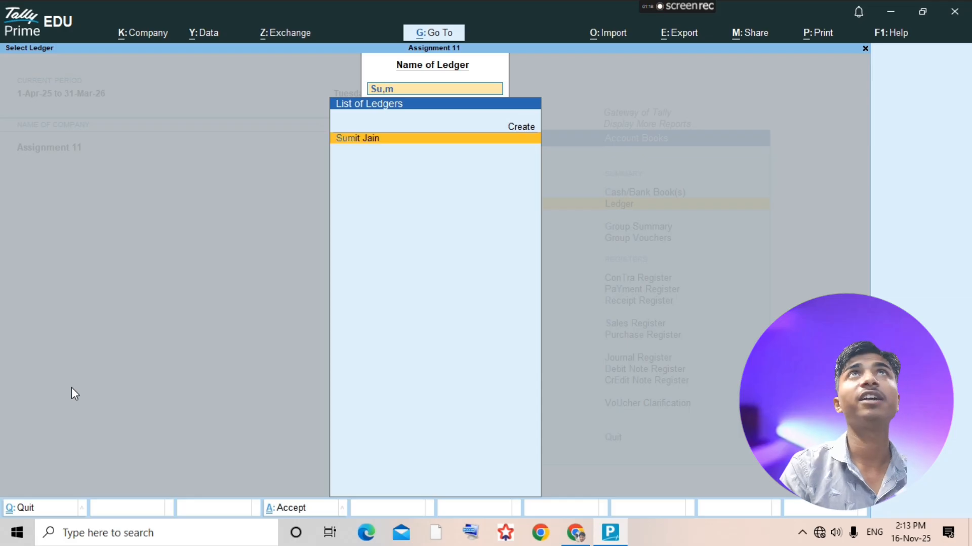
key(Return)
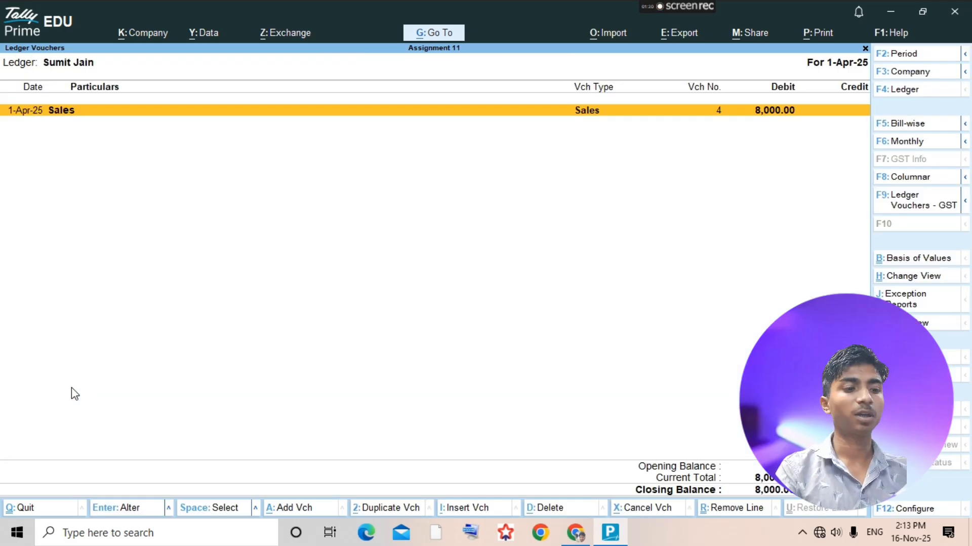
- Add a receipt voucher from the insolvent customer's ledger and credit that customer with 8,000.00
key(alt+a)
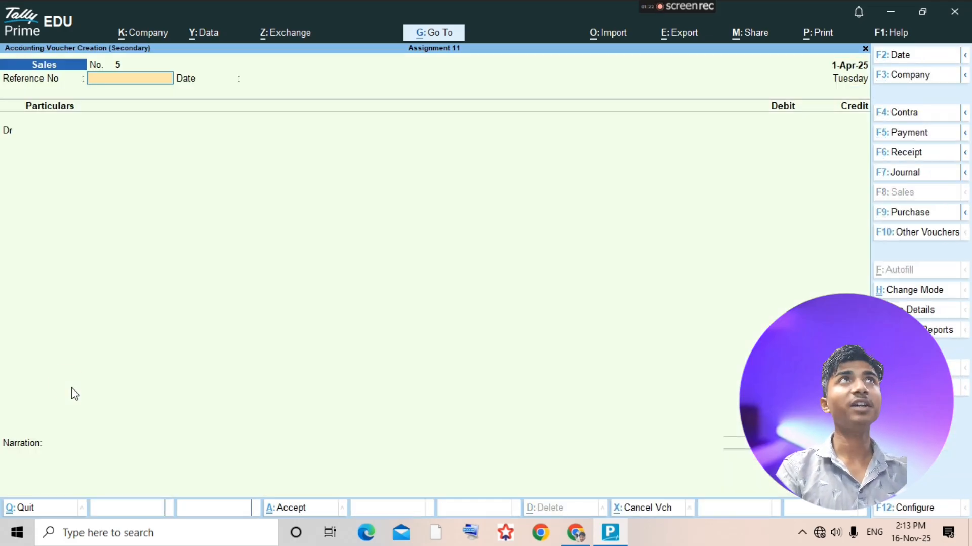
key(F6)
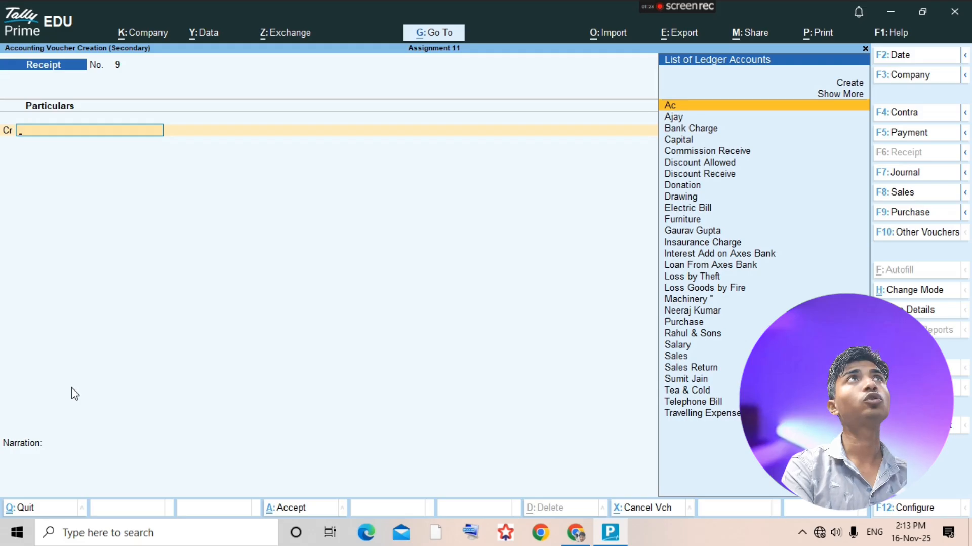
text(Su)
key(Return)
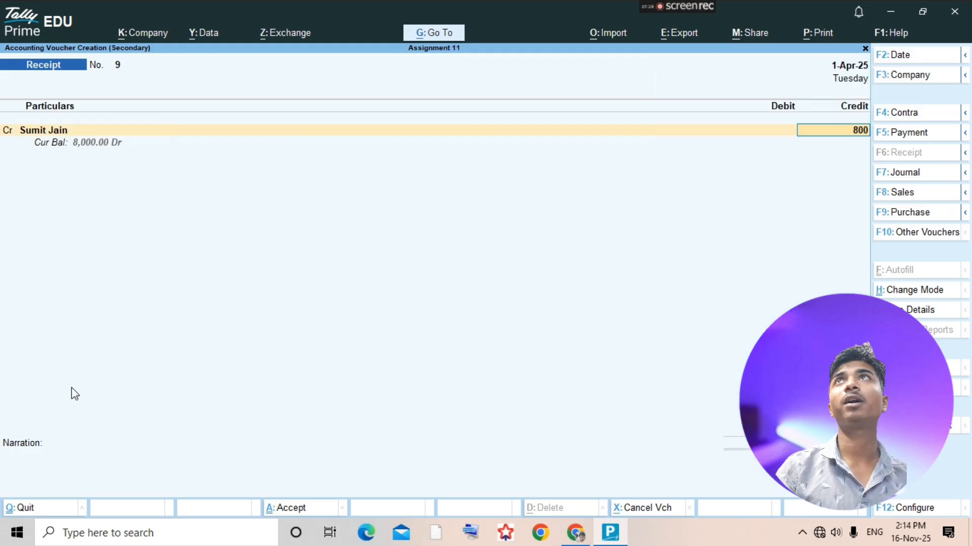
key(Return)
key(Return)
key(Return)
key(Return)
key(Return)
key(Return)
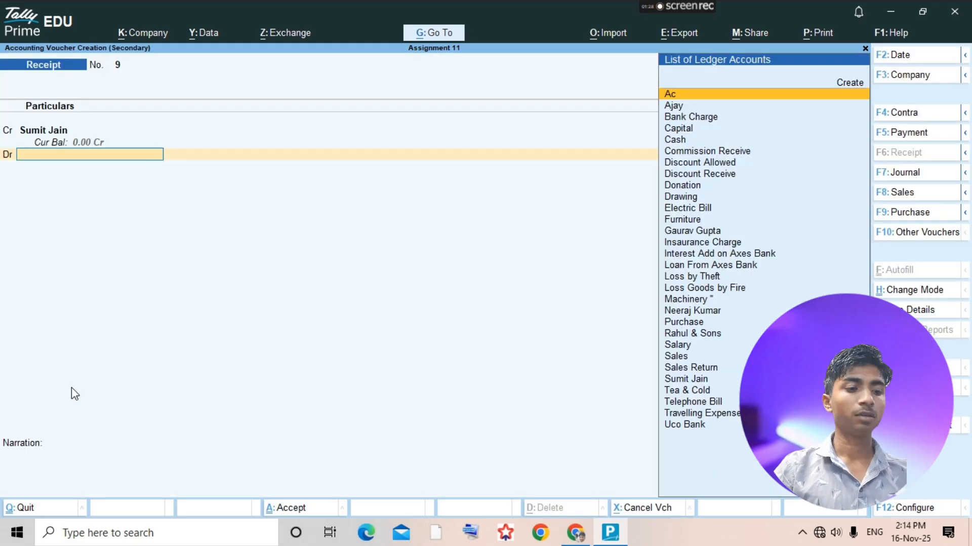
- Check the 30-4-2018 insolvency receipt amount in the assignment PDF and debit Cash with 5,000.00 in the receipt voucher
key(alt+Tab)
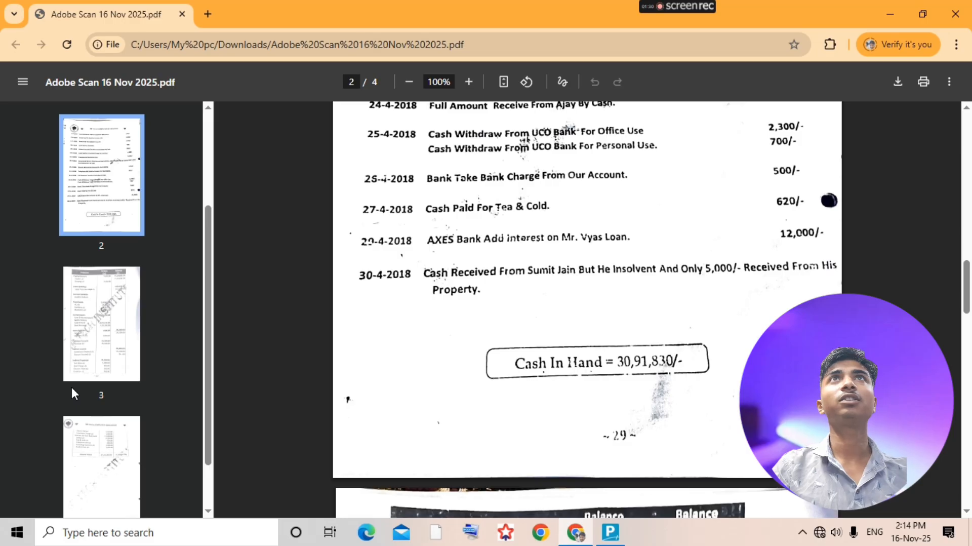
key(alt+Tab)
text(Cas)
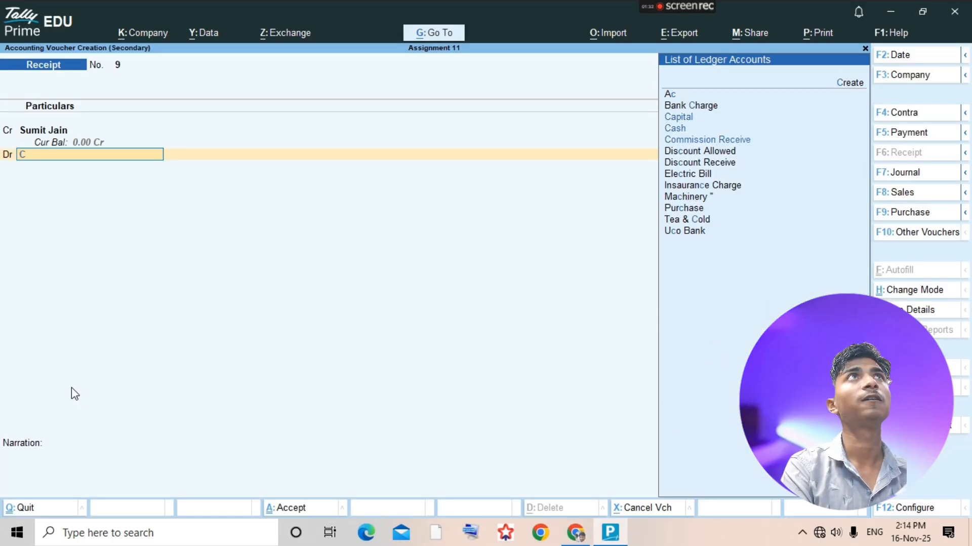
key(Return)
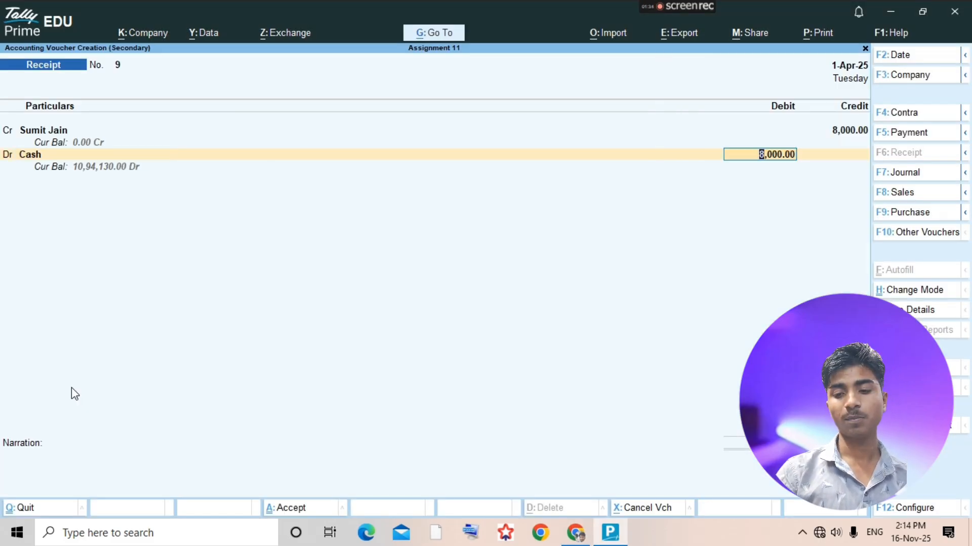
text(5000)
key(Return)
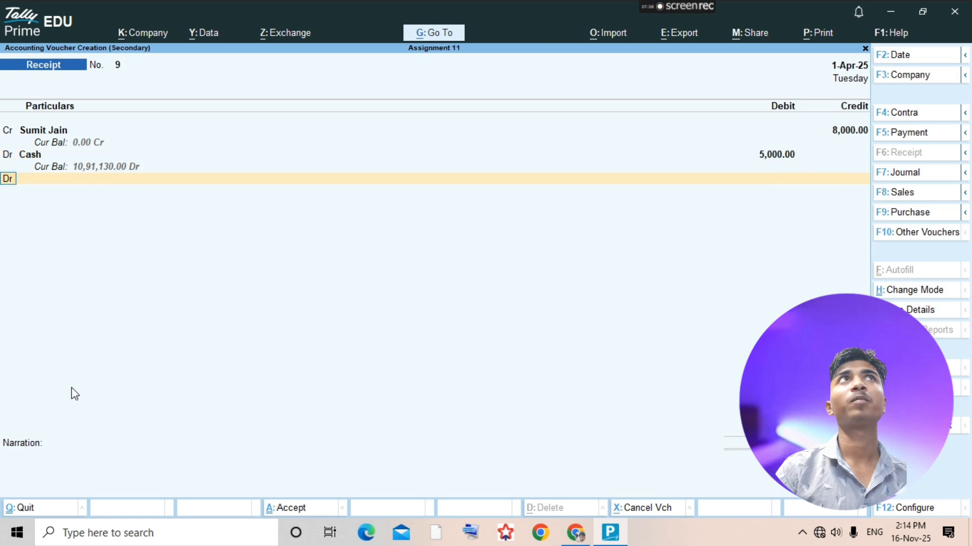
- Create a Bed Debt ledger under Indirect Expenses for the receipt voucher's next debit line
text(B)
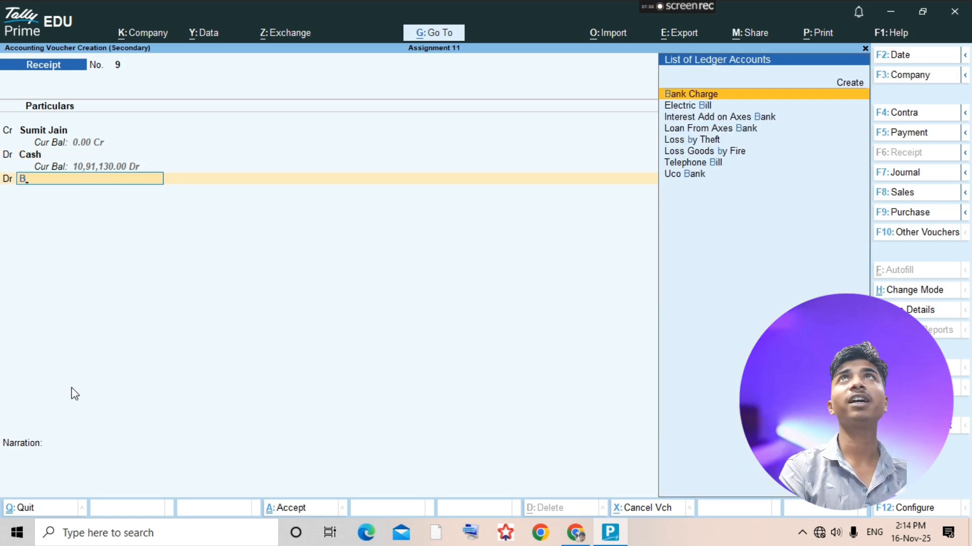
key(alt+c)
text(Bed Debt)
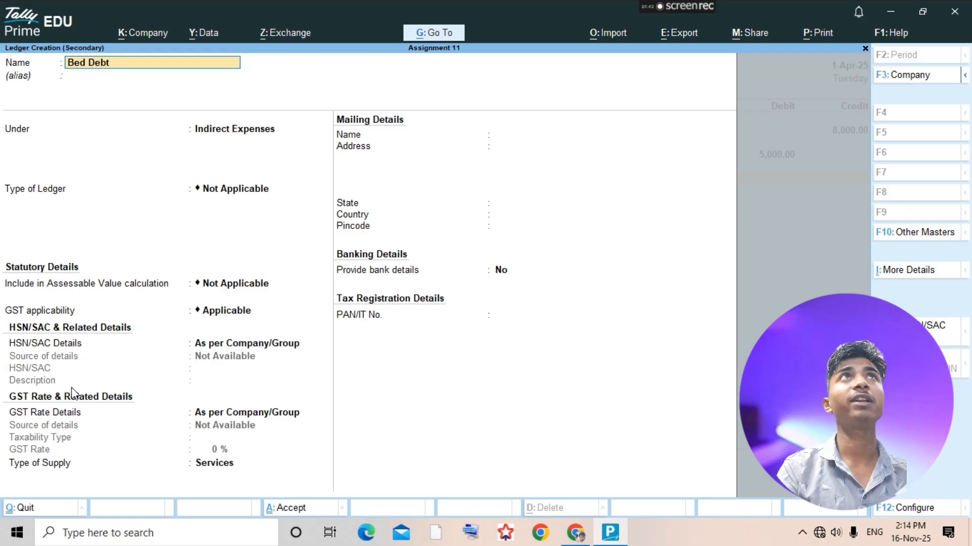
key(Return)
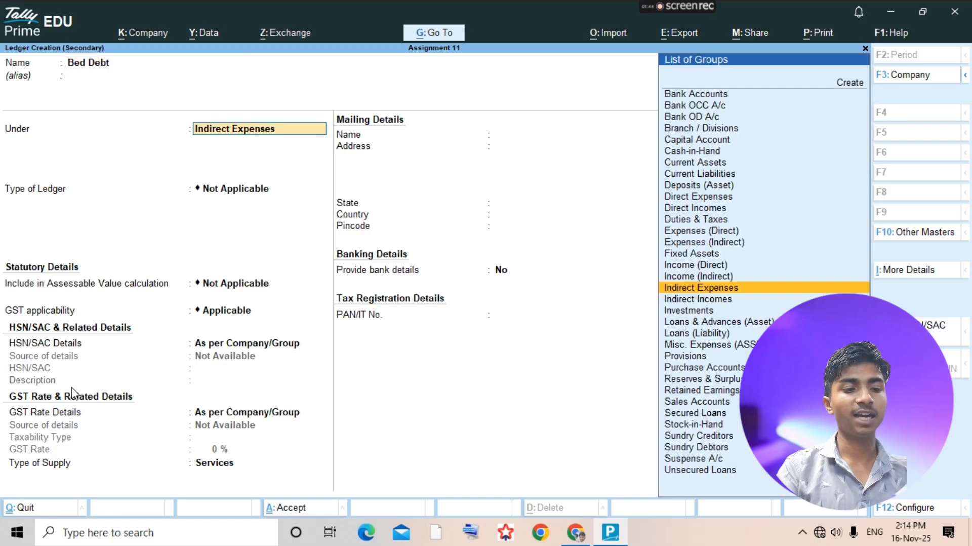
key(ctrl+a)
- Debit Bed Debt with 3,000.00, accept the receipt voucher and return to the Account Books
key(Return)
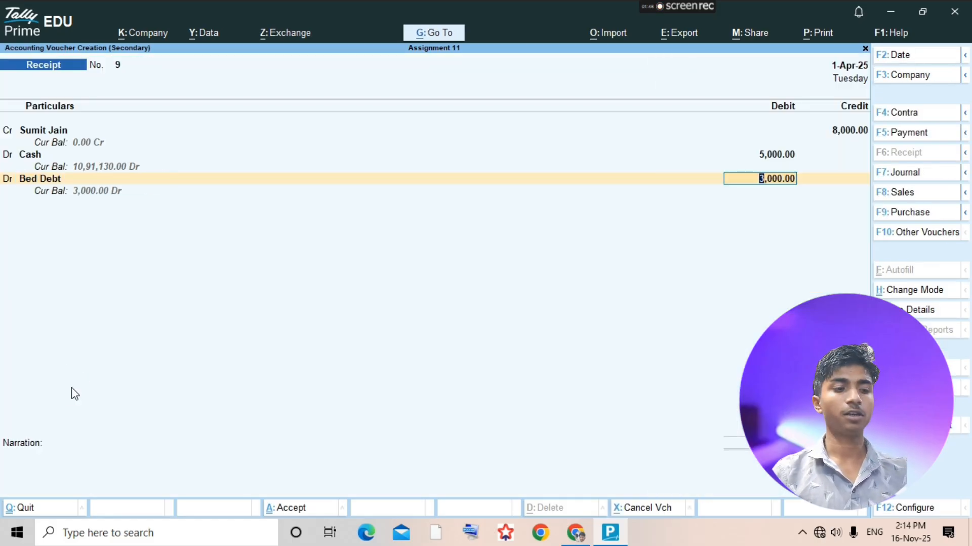
key(ctrl+a)
key(Escape)
key(Escape)
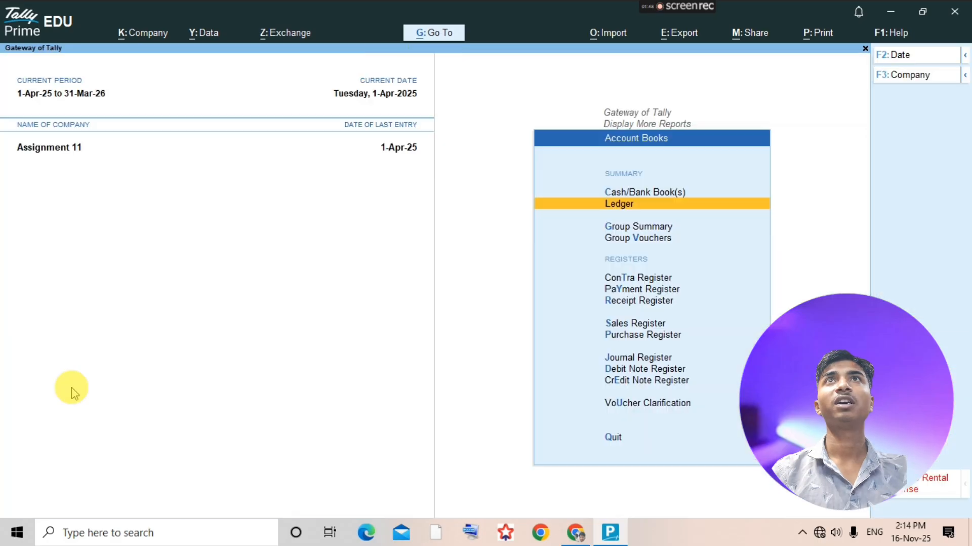
- Open the Assignment 11 Trial Balance in detailed view and check it against the answer trial balance through Grand Total in the assignment PDF
key(Escape)
key(Escape)
key(Escape)
key(Escape)
key(d)
key(Return)
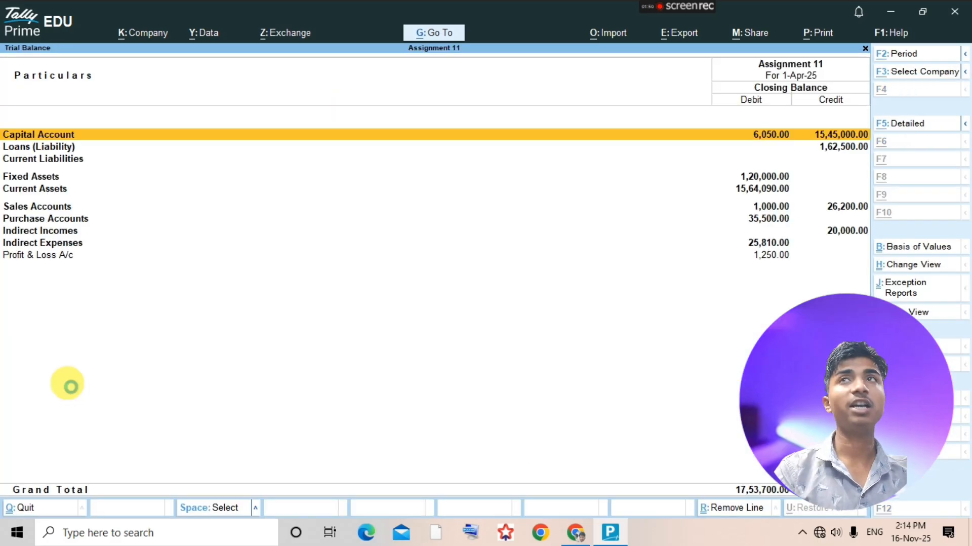
key(alt+F5)
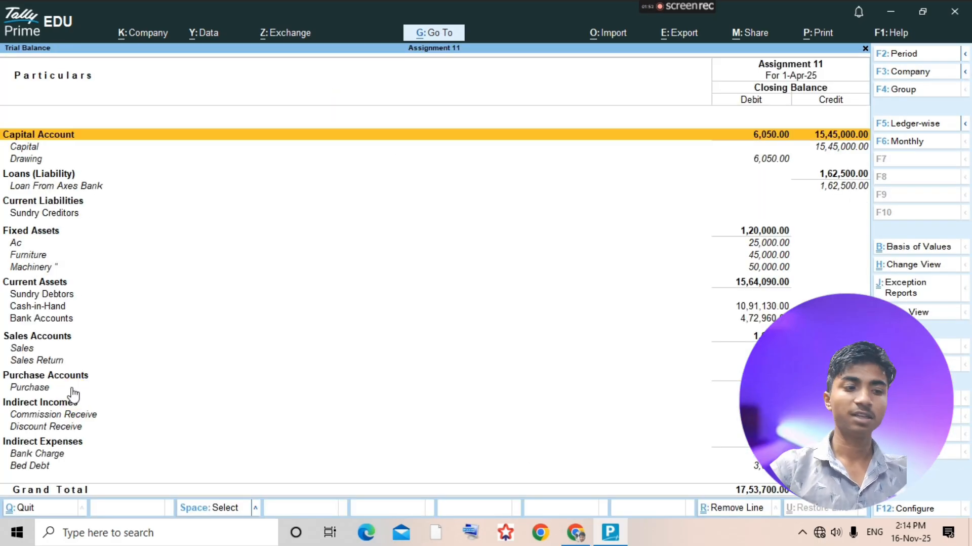
key(alt+Tab)
scroll(607, 377, down, 10)
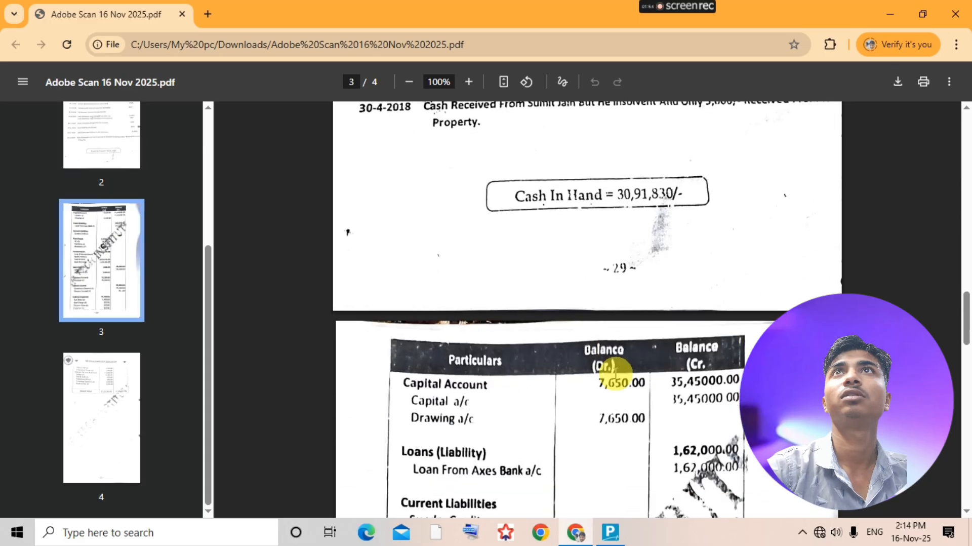
scroll(615, 373, down, 8)
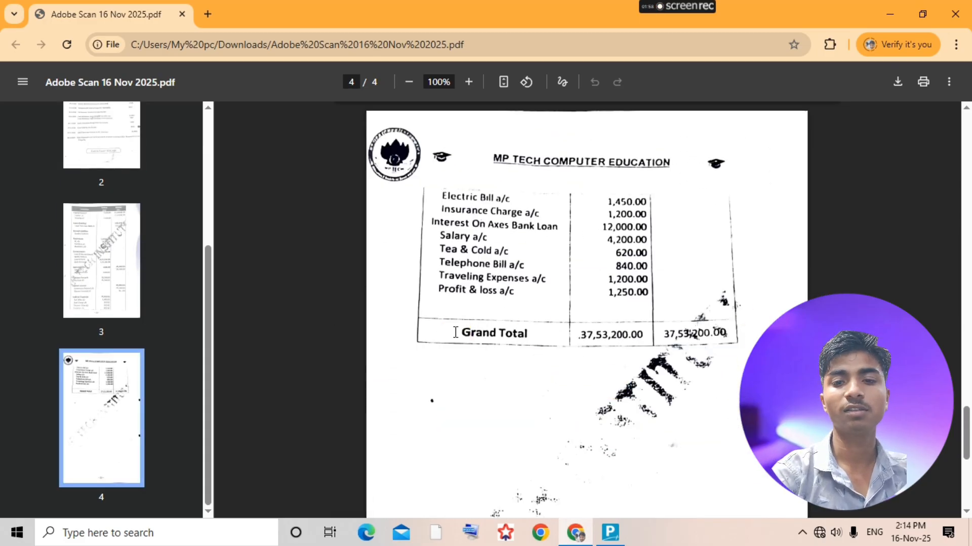
mouse_move(645, 8)
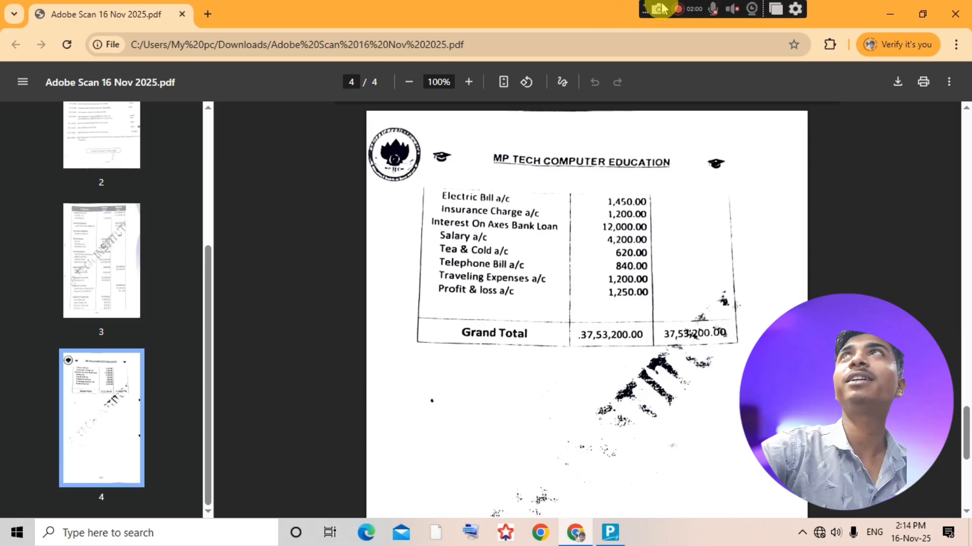
click(677, 10)
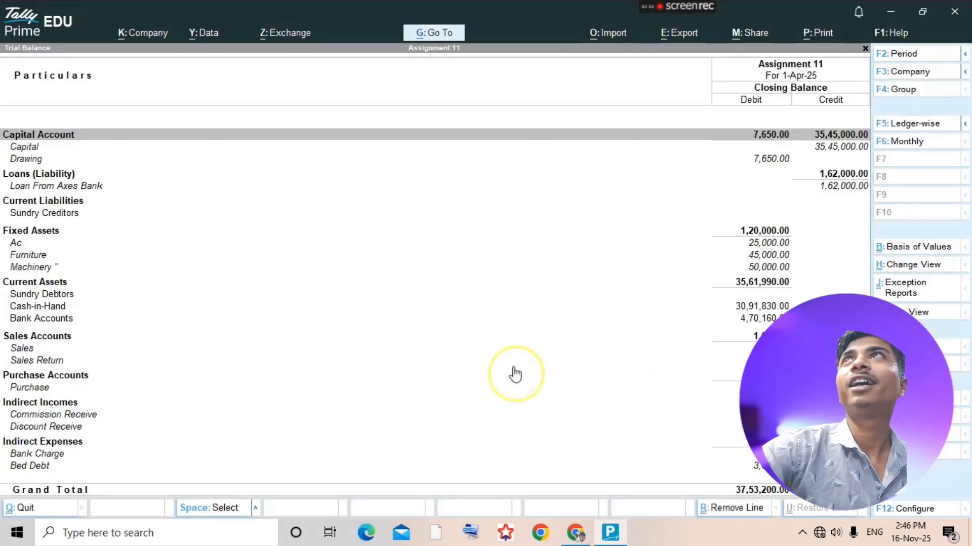
click(514, 361)
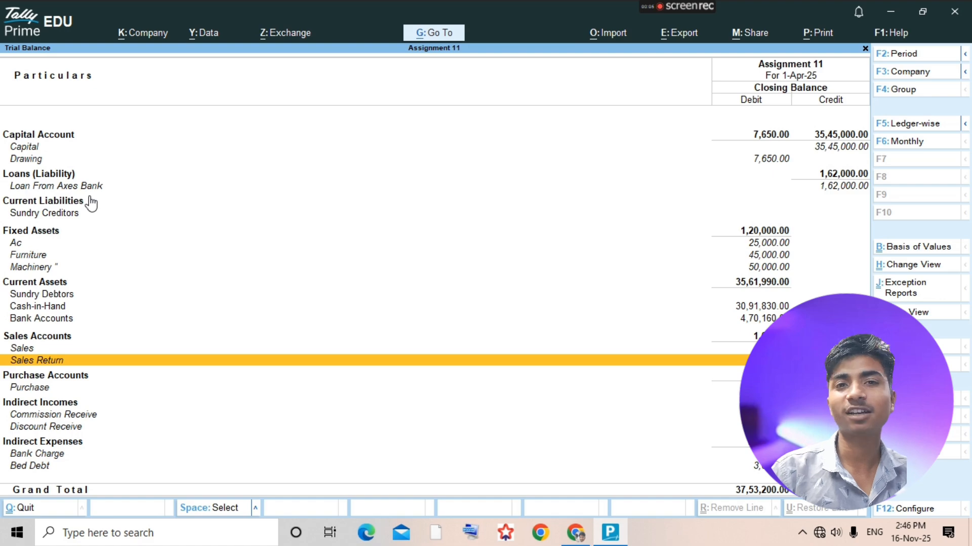
- Compare the opening capital entry and the Capital Account balances in the assignment PDF with the TallyPrime Trial Balance
key(alt+Tab)
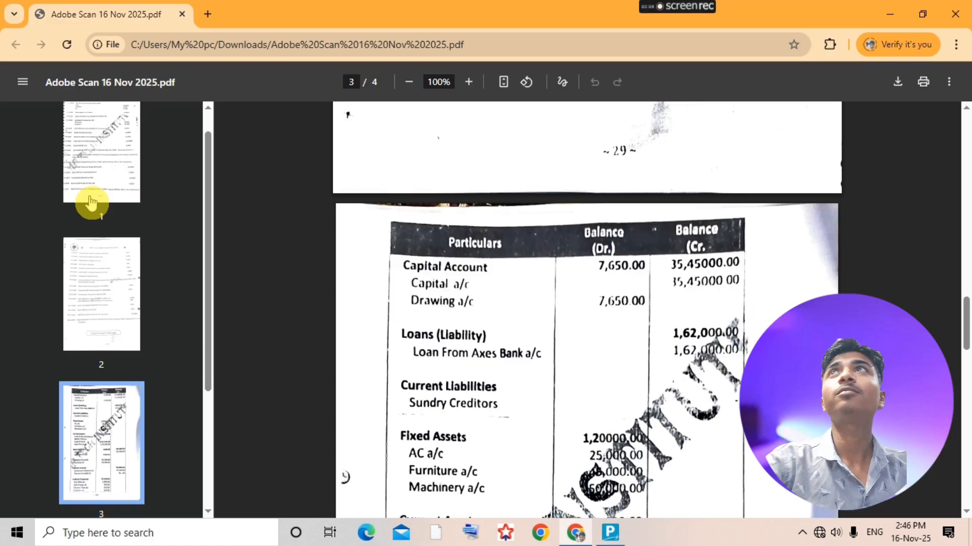
scroll(566, 266, up, 20)
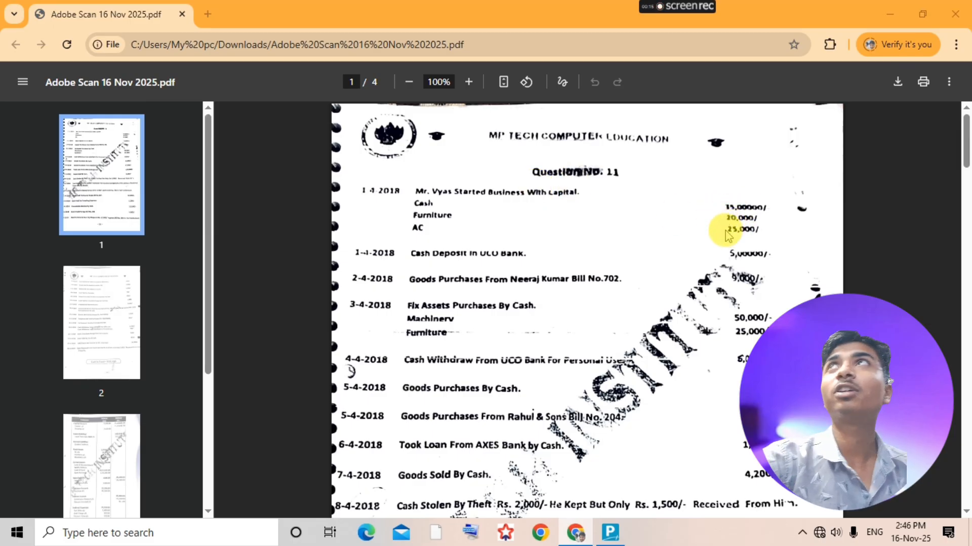
key(alt+Tab)
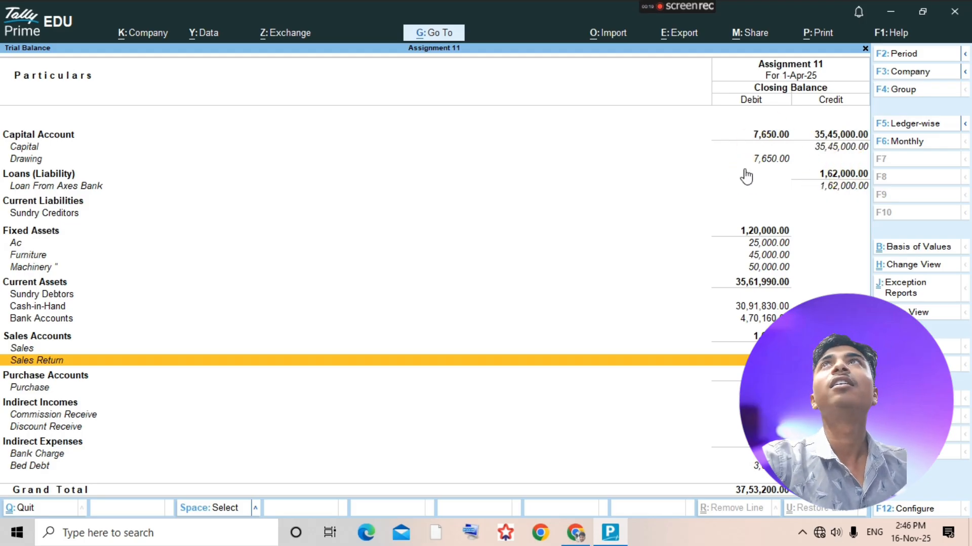
key(alt+Tab)
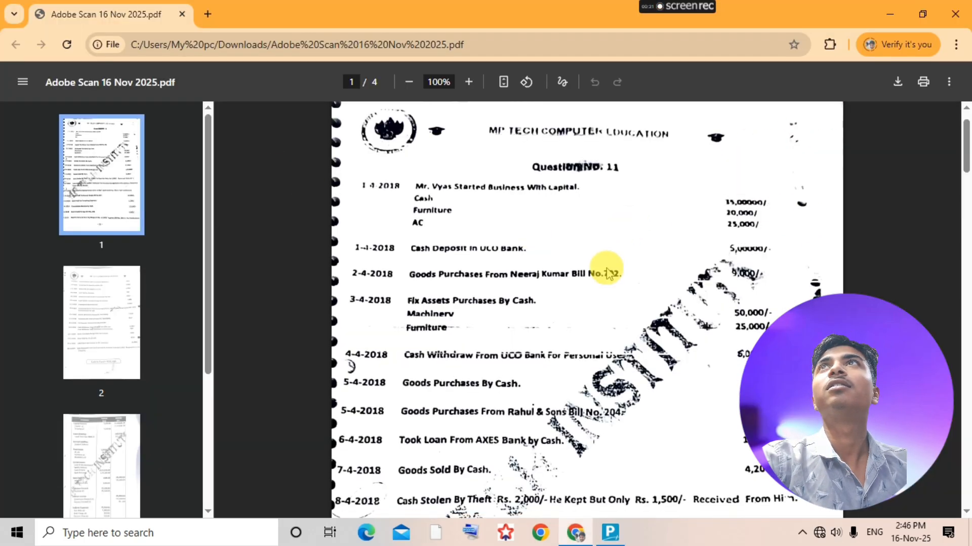
scroll(608, 273, down, 20)
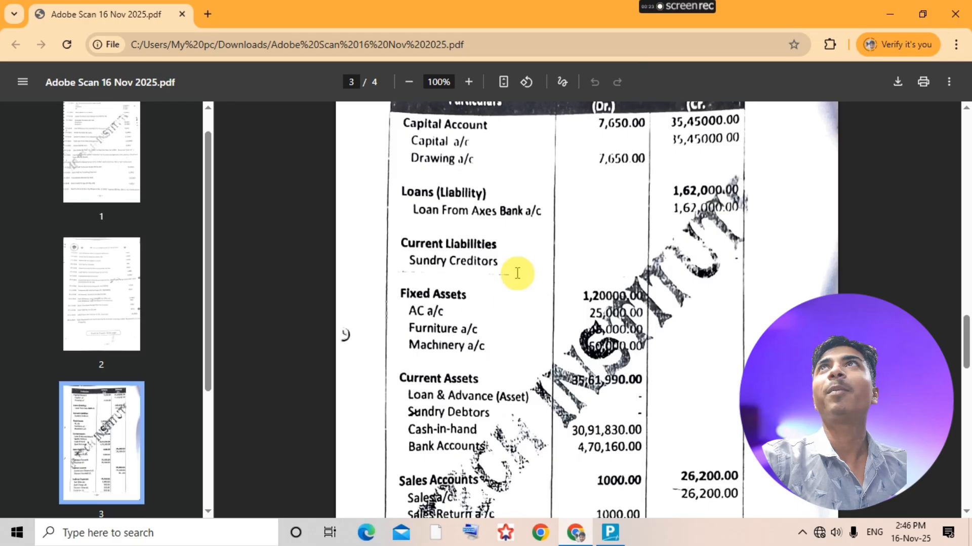
scroll(517, 273, up, 2)
key(alt+Tab)
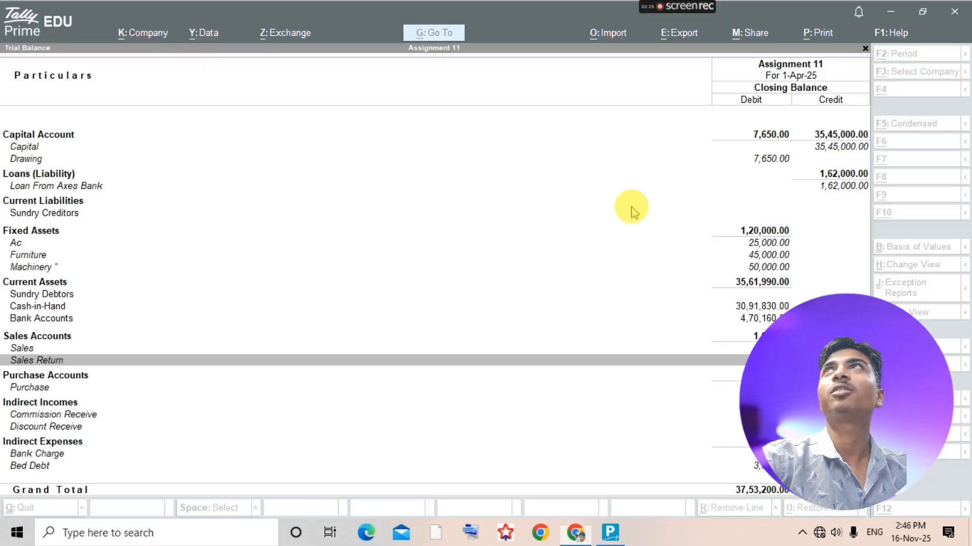
- Compare the Loans, Fixed Assets, Current Assets and Sales Accounts balances in the TallyPrime Trial Balance with those in the assignment PDF
key(alt+Tab)
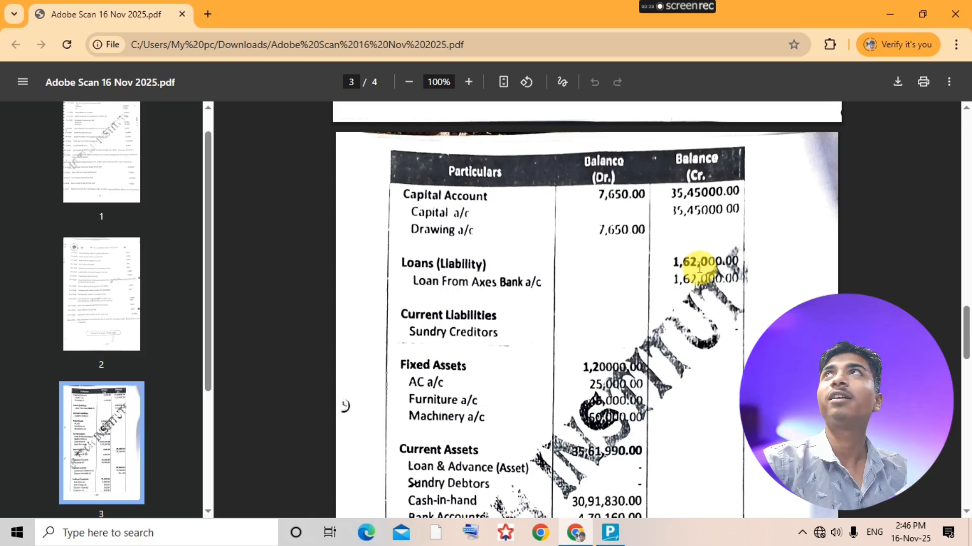
key(alt+Tab)
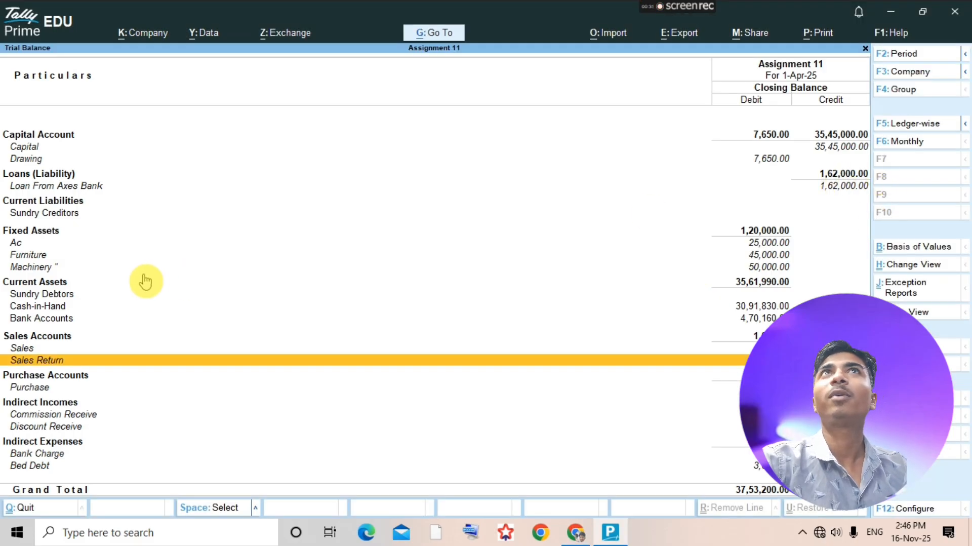
key(alt)
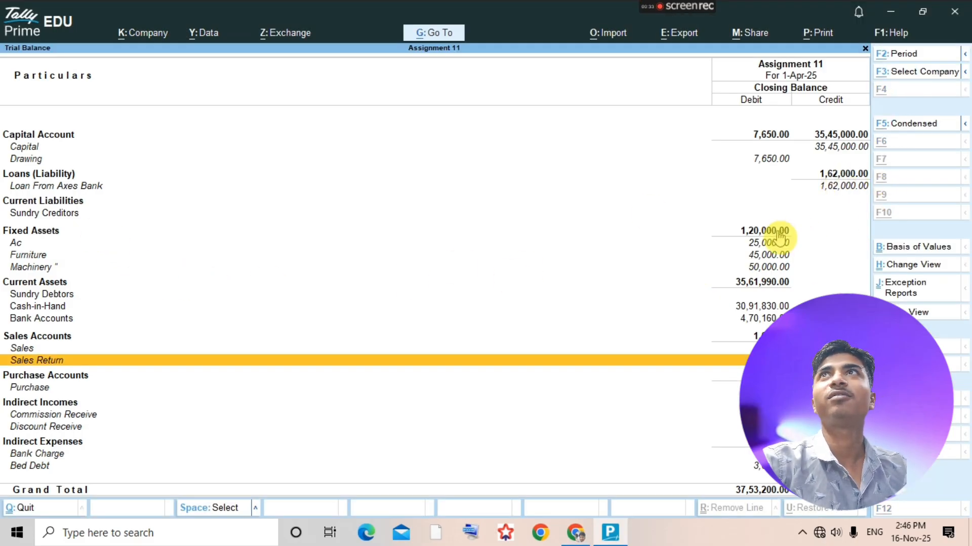
key(alt+Tab)
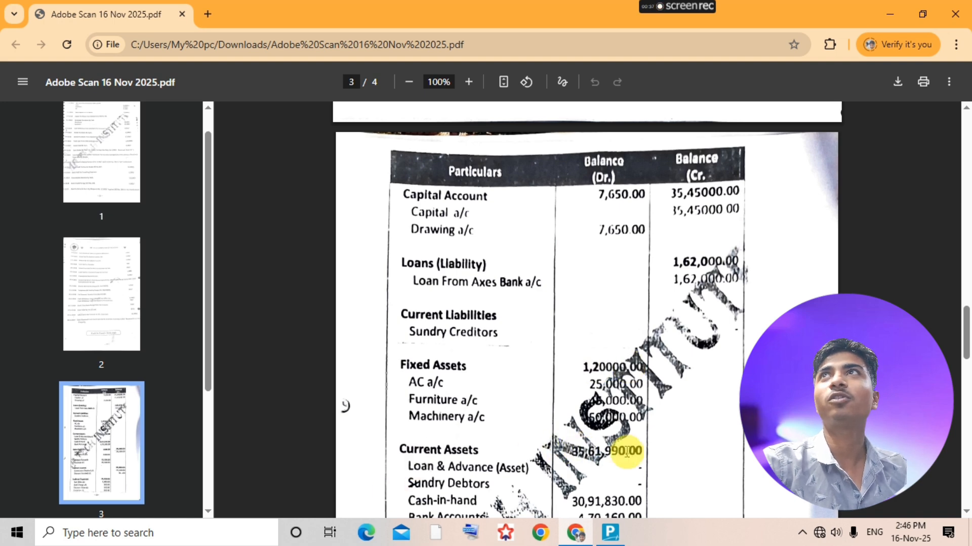
key(alt+Tab)
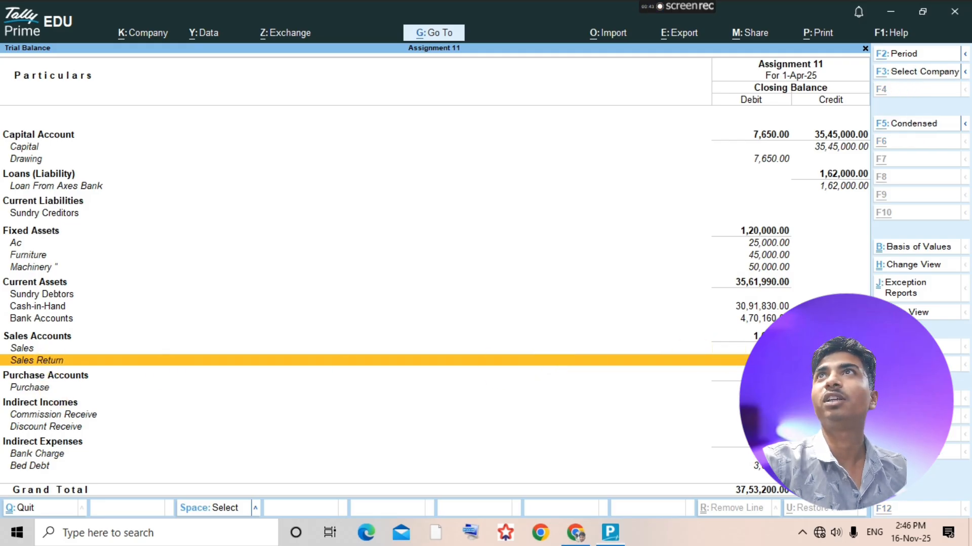
key(alt+Tab)
scroll(577, 450, down, 5)
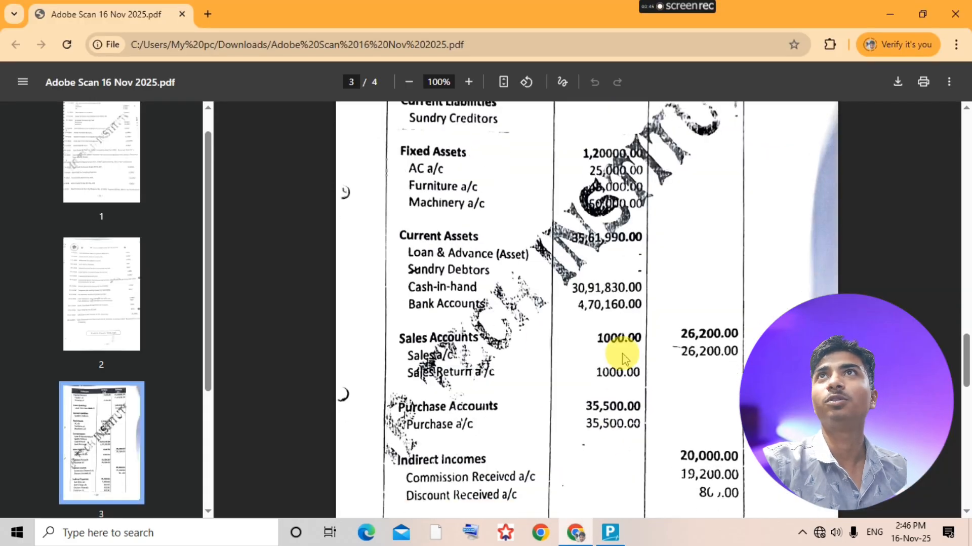